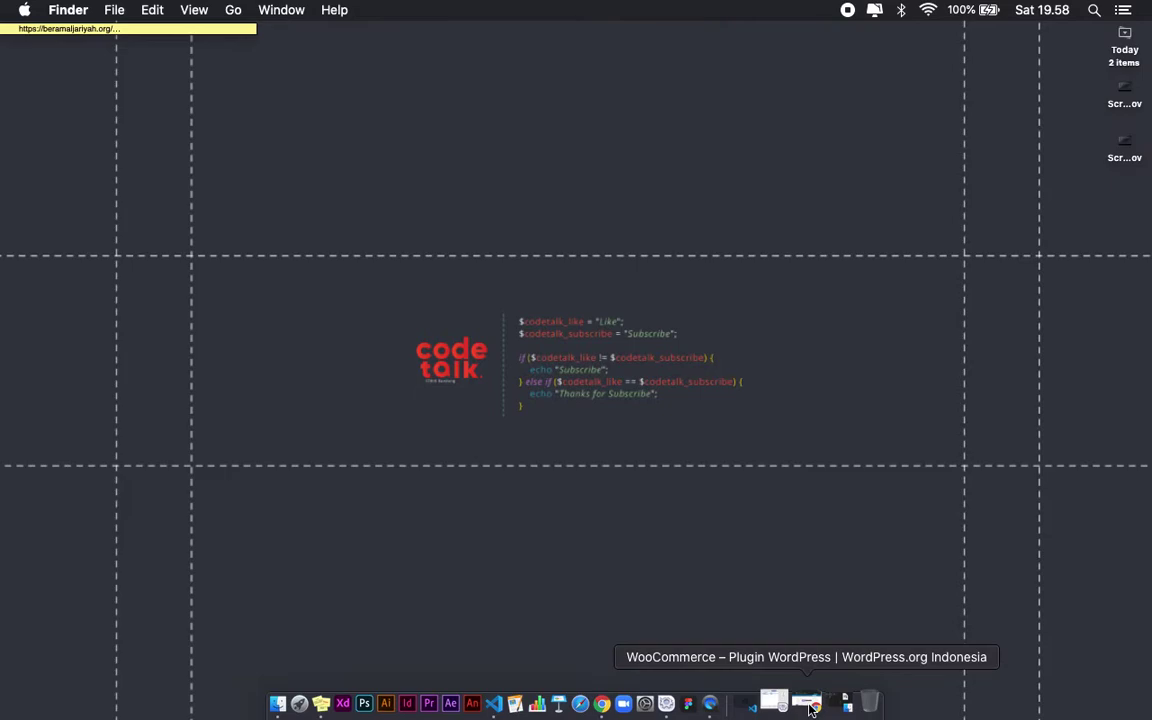
Step: Search Google for 'xamp' in a new Chrome tab
click(810, 706)
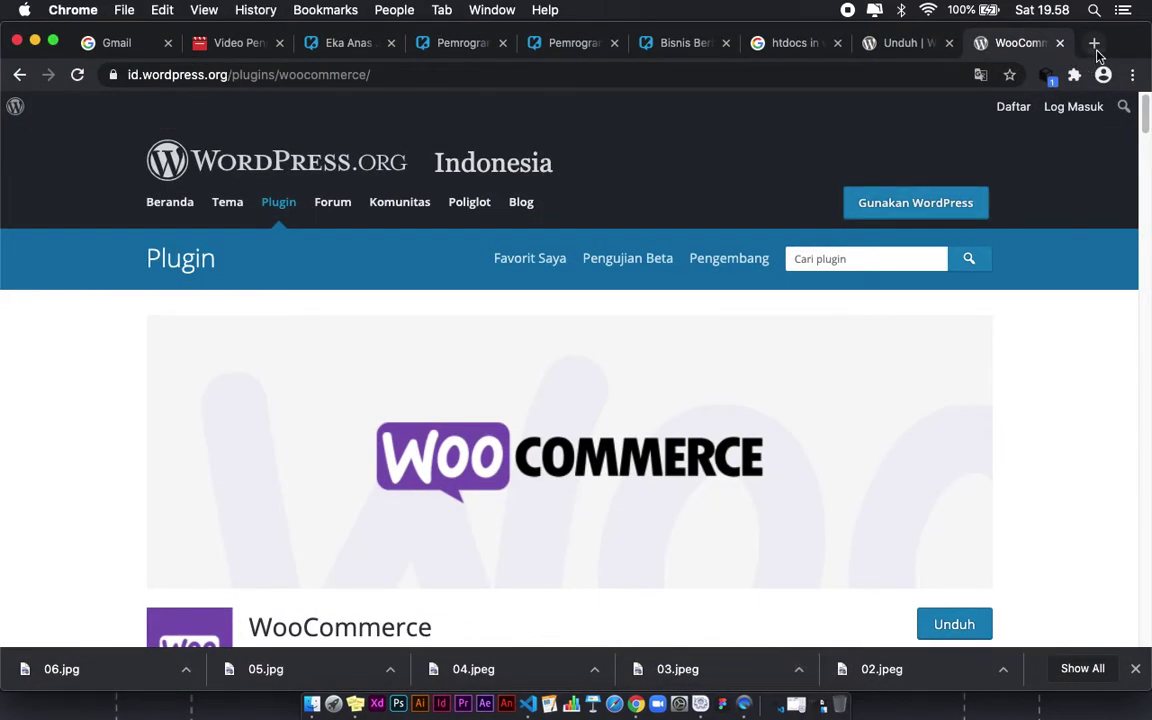
click(1095, 45)
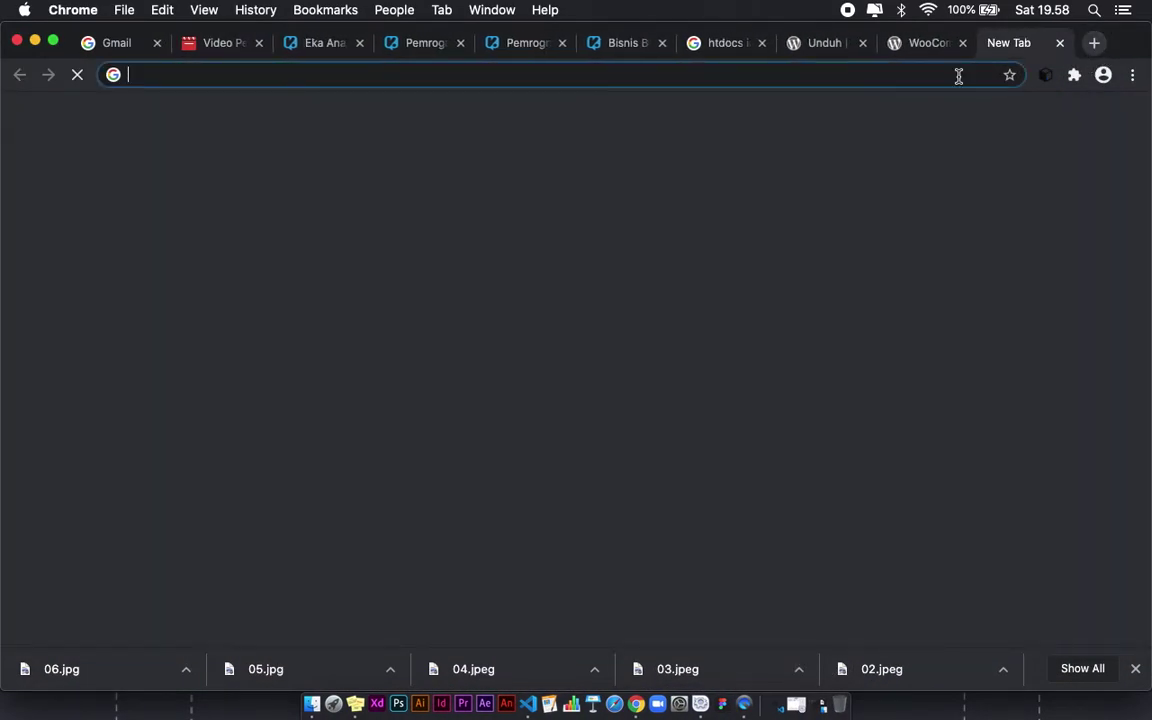
click(887, 78)
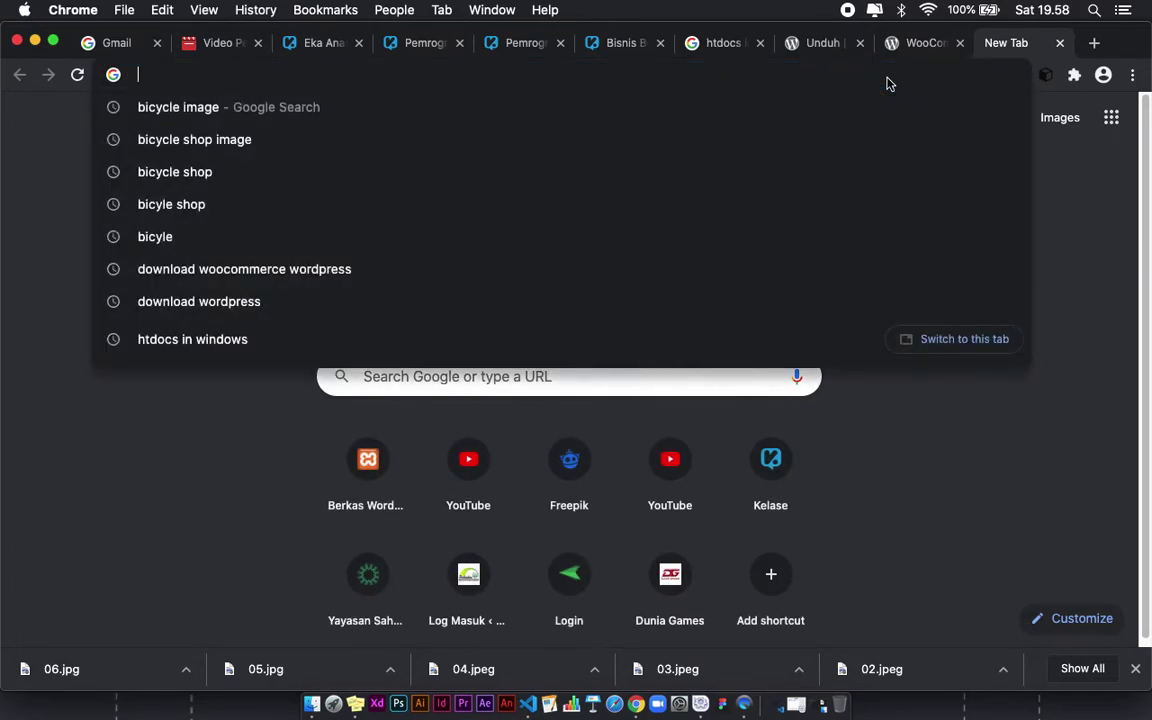
text(xamp)
key(Return)
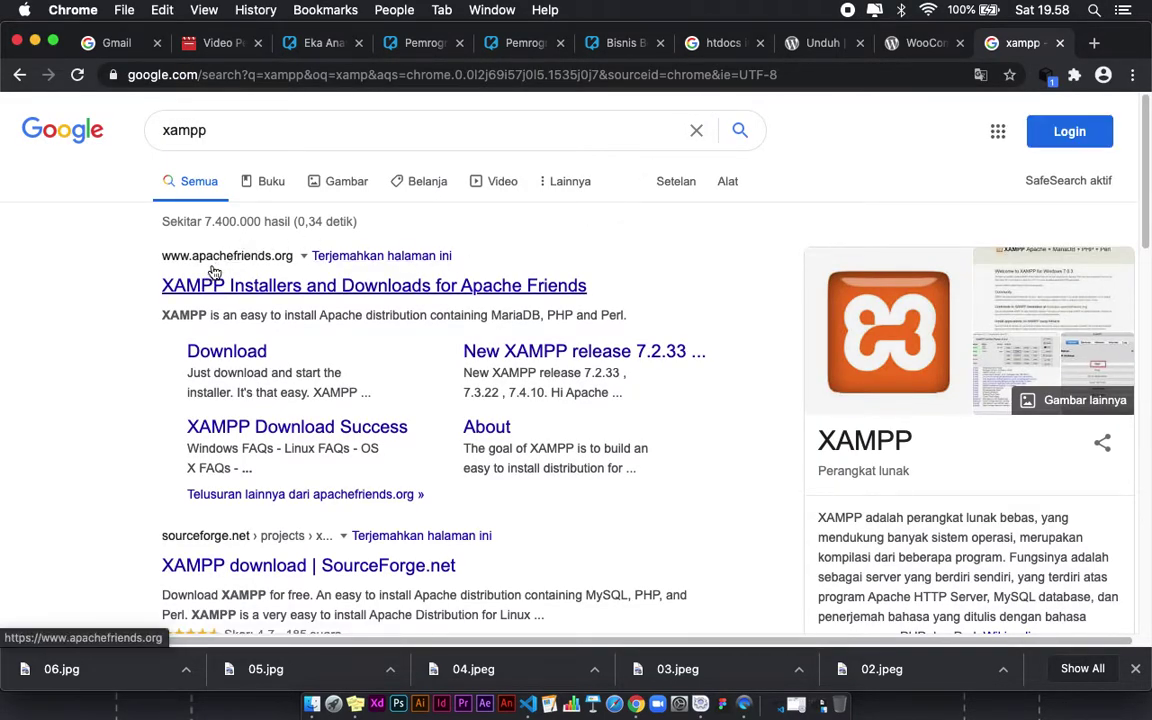
Step: Open the apachefriends.org XAMPP Installers and Downloads result and scroll through the page
click(271, 288)
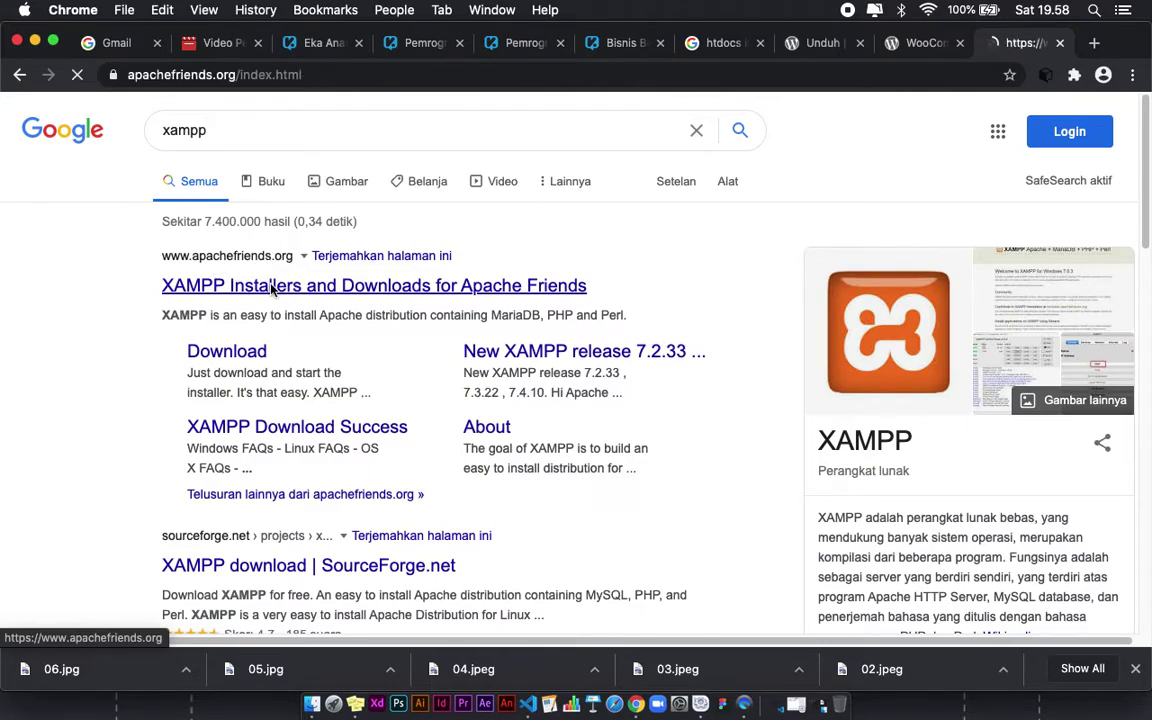
scroll(434, 404, down, 5)
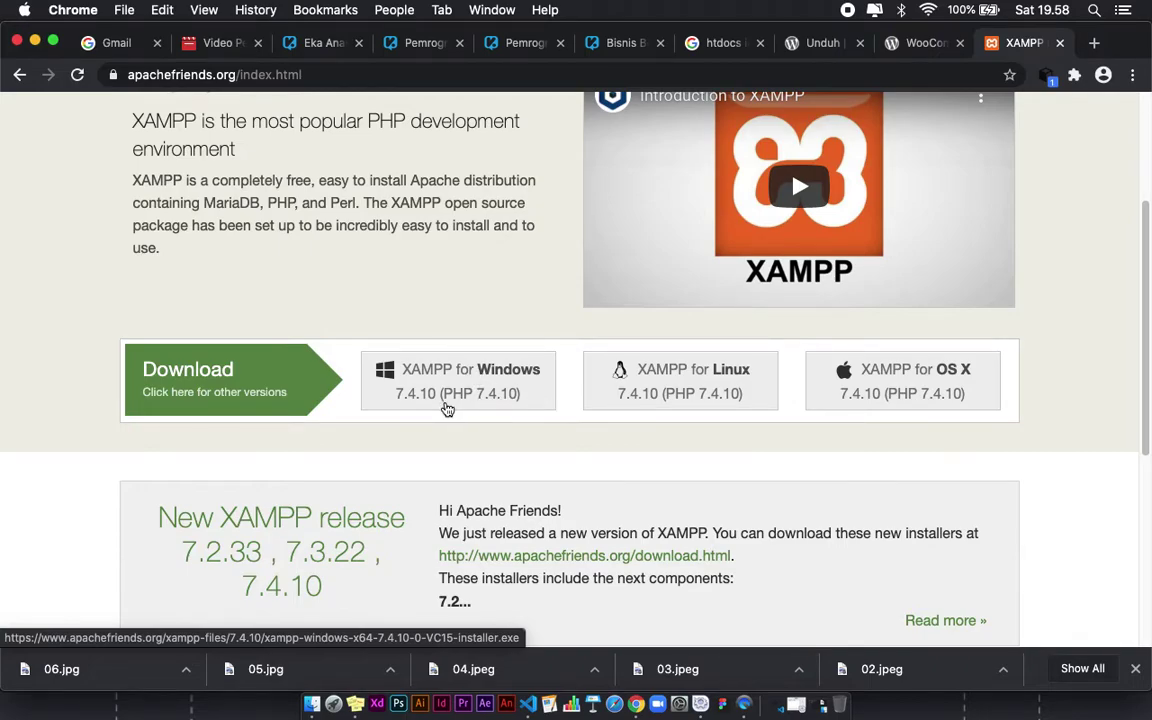
scroll(447, 409, down, 3)
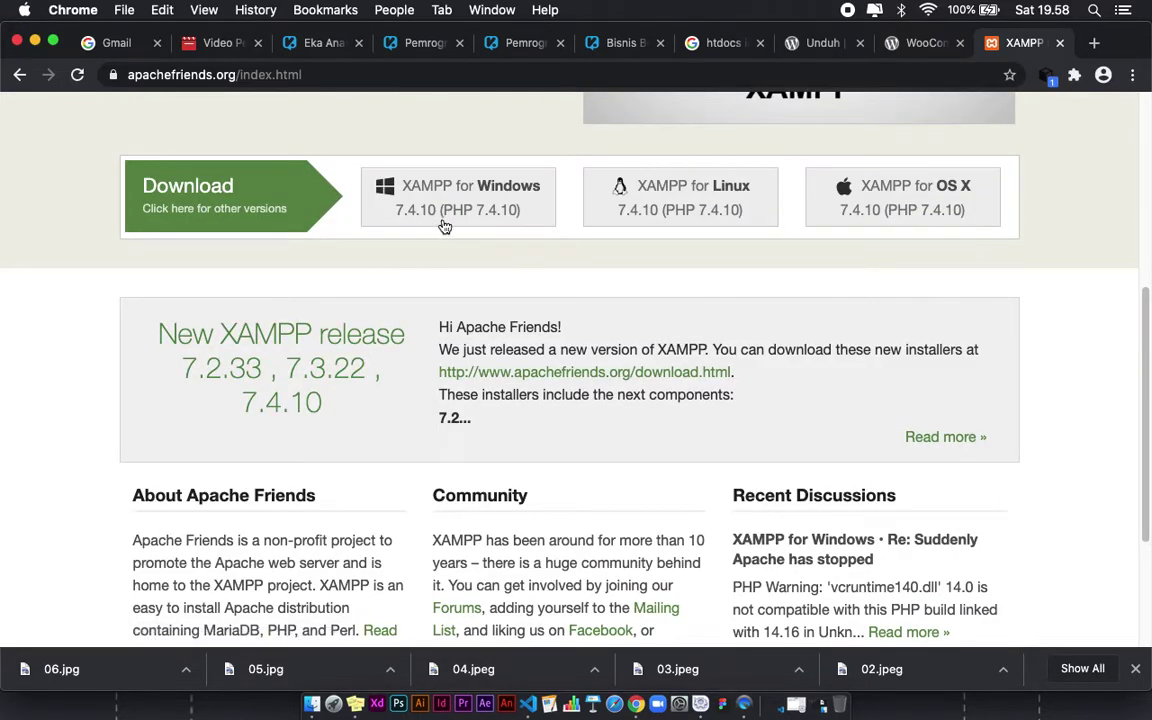
scroll(437, 227, up, 4)
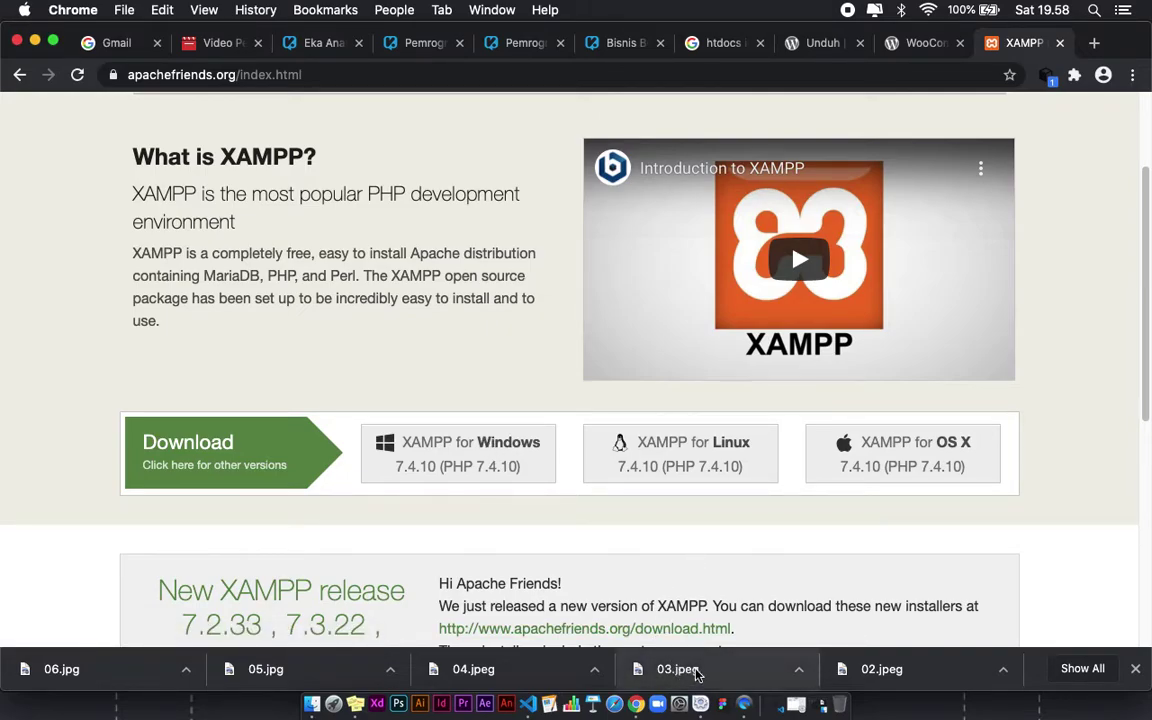
scroll(663, 576, down, 1)
Step: Stop Apache, MySQL and ProFTPD with Stop All in XAMPP Manage Servers, then return to Chrome
click(700, 700)
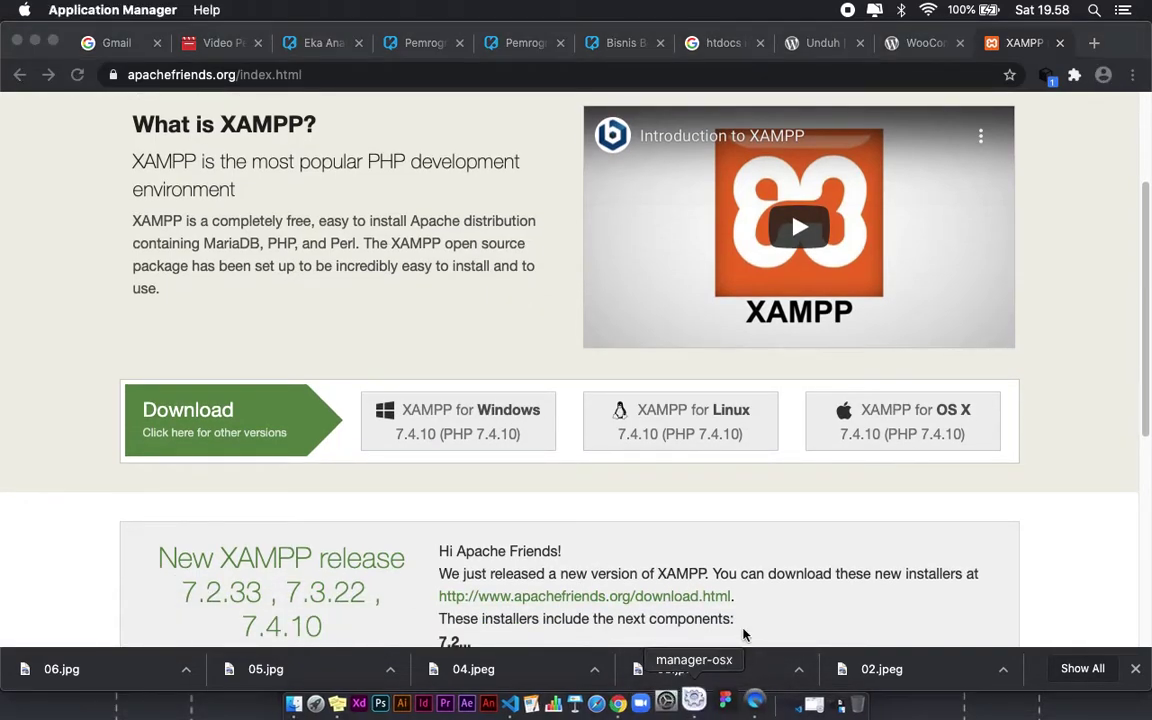
click(785, 703)
drag(511, 168, 485, 154)
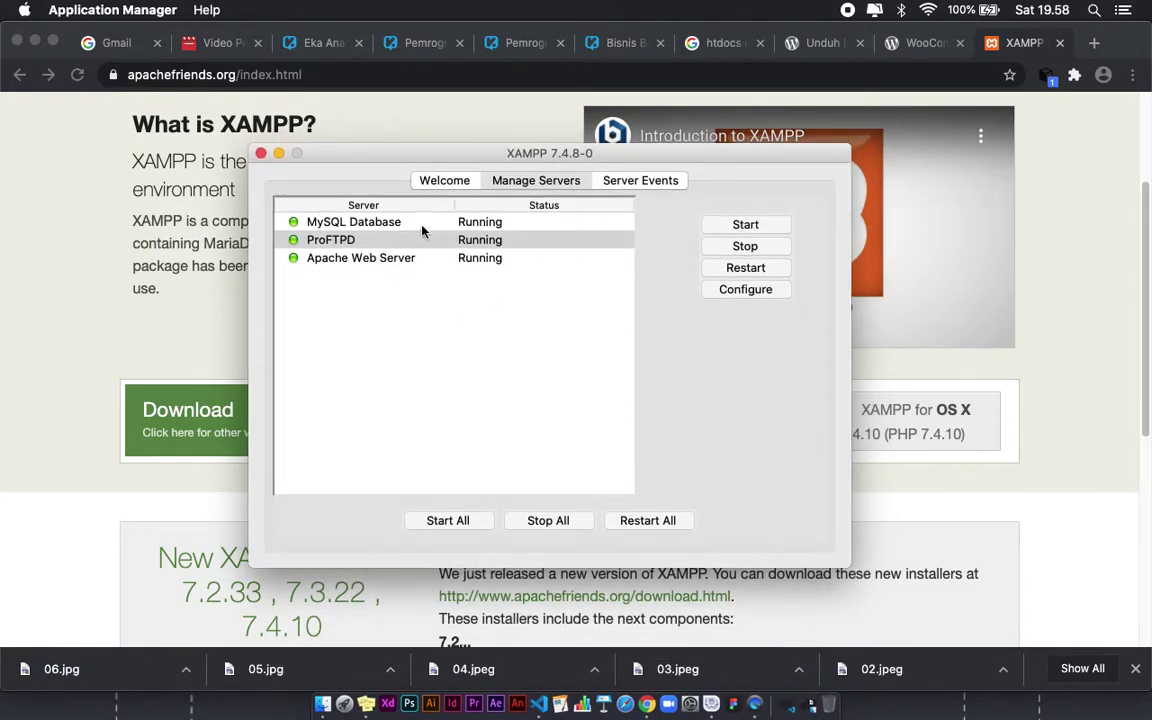
click(352, 257)
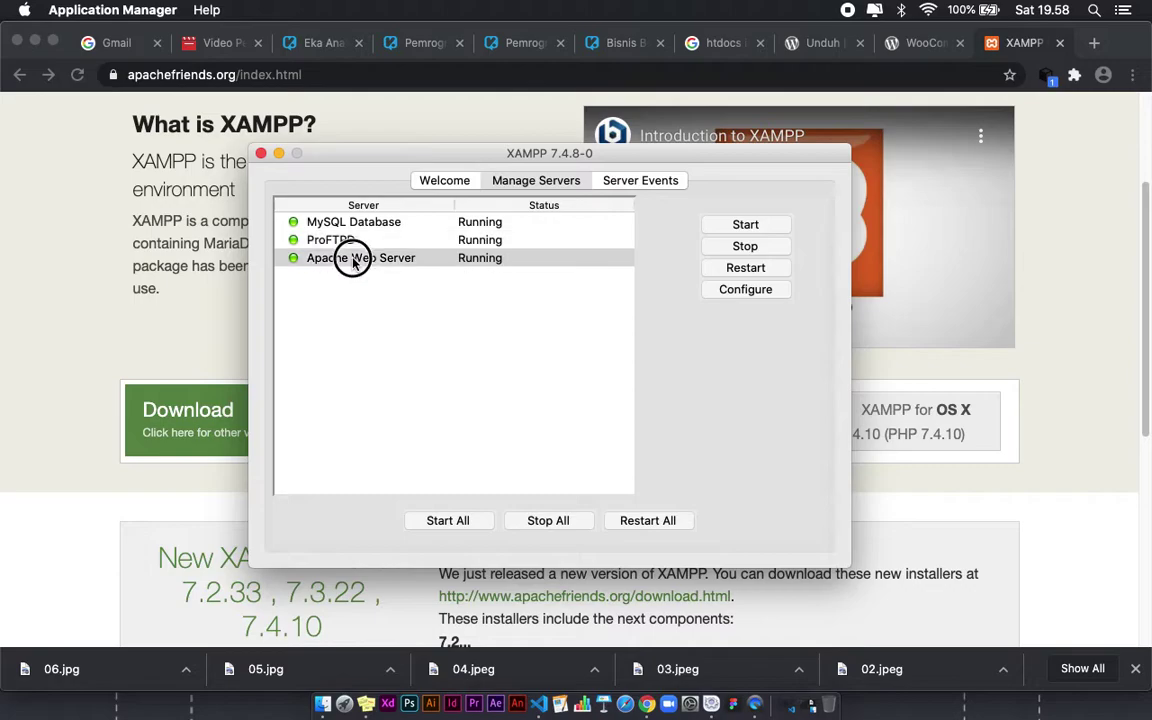
click(318, 219)
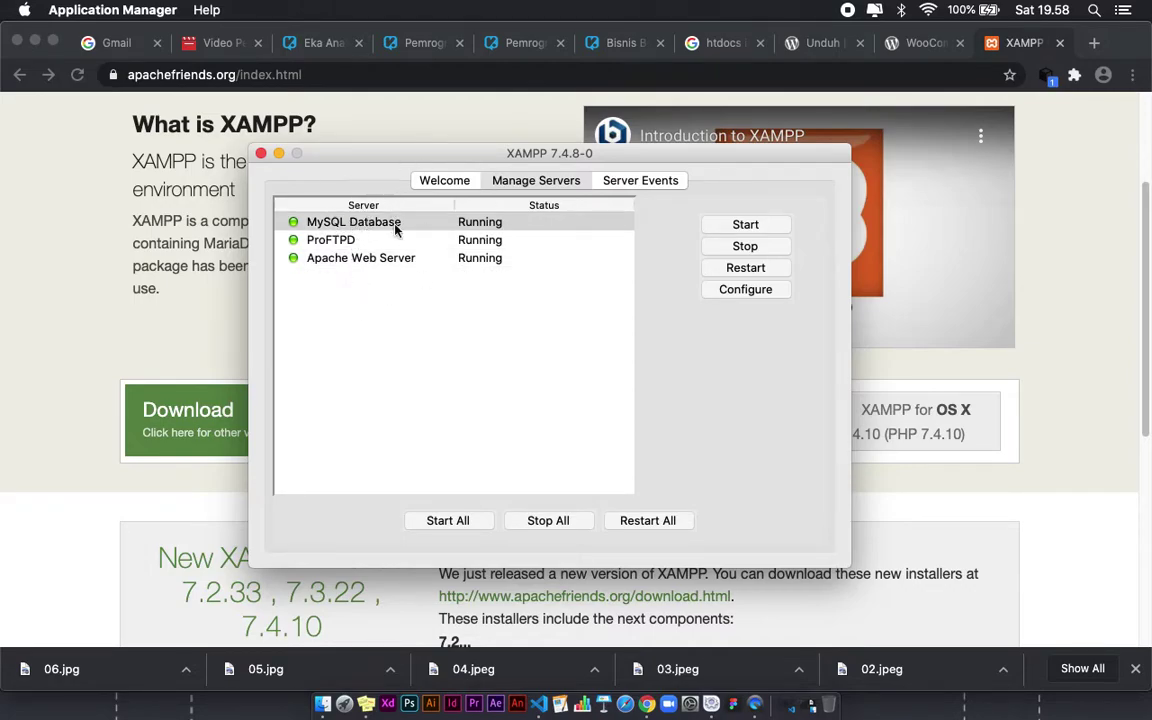
drag(457, 155, 504, 167)
click(548, 520)
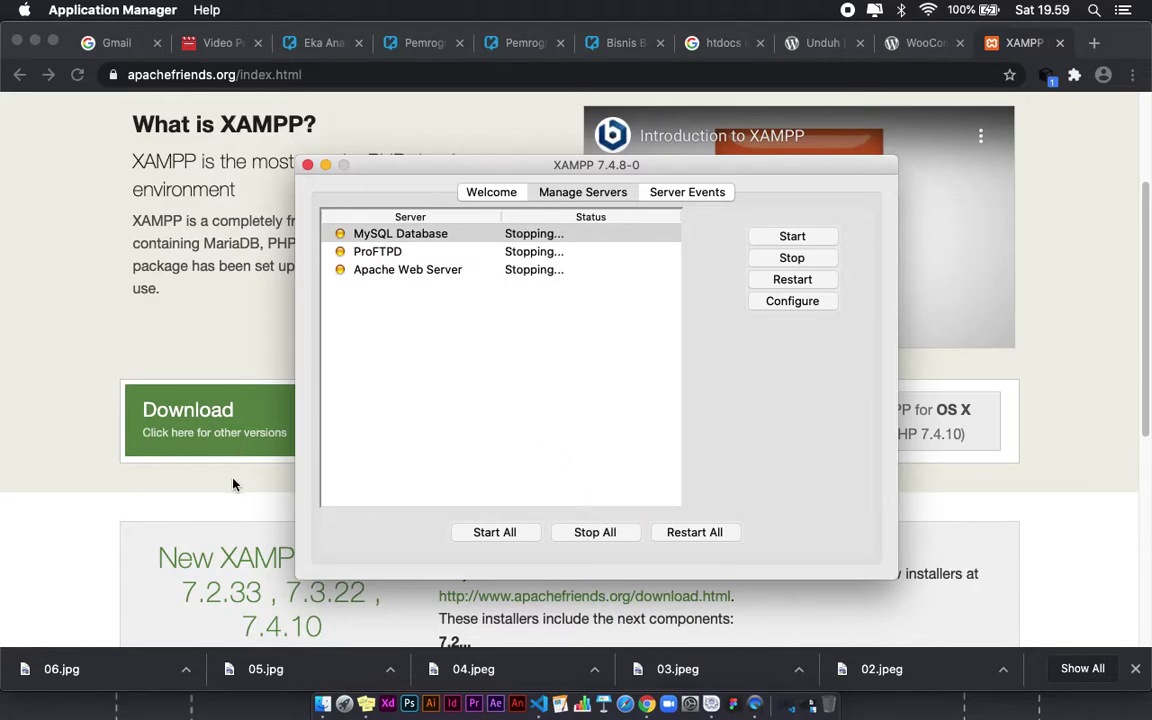
click(232, 480)
scroll(300, 246, up, 4)
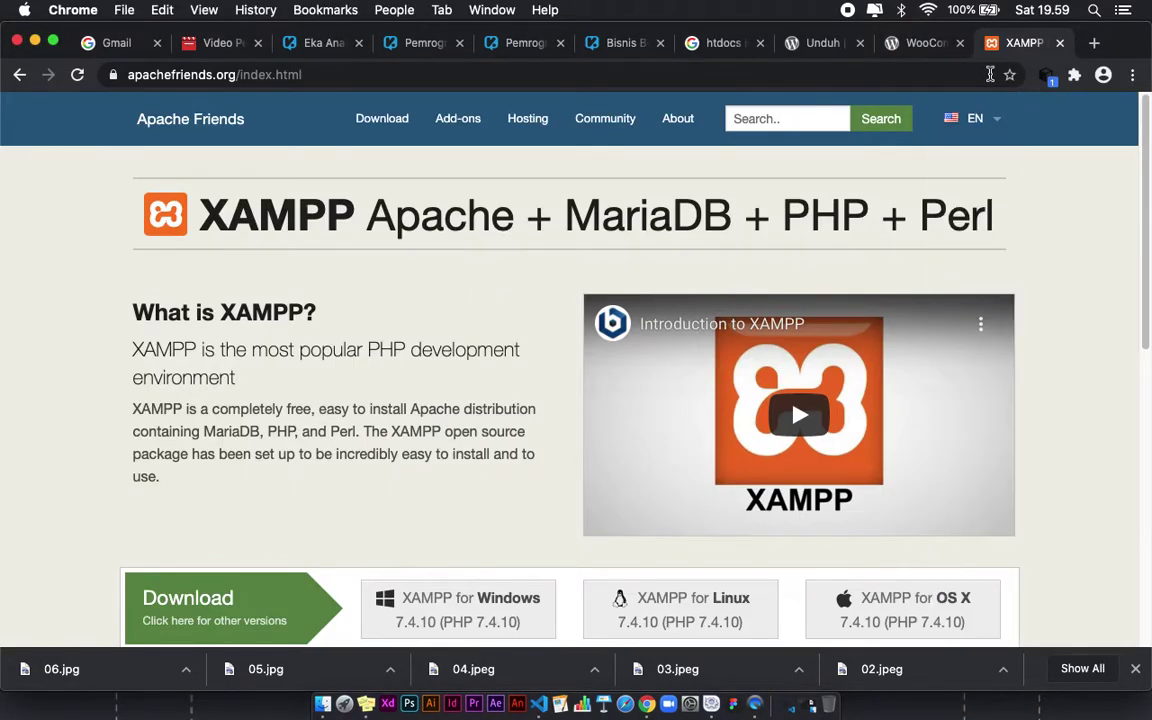
Step: Look over the WordPress download page tab in Chrome
click(945, 77)
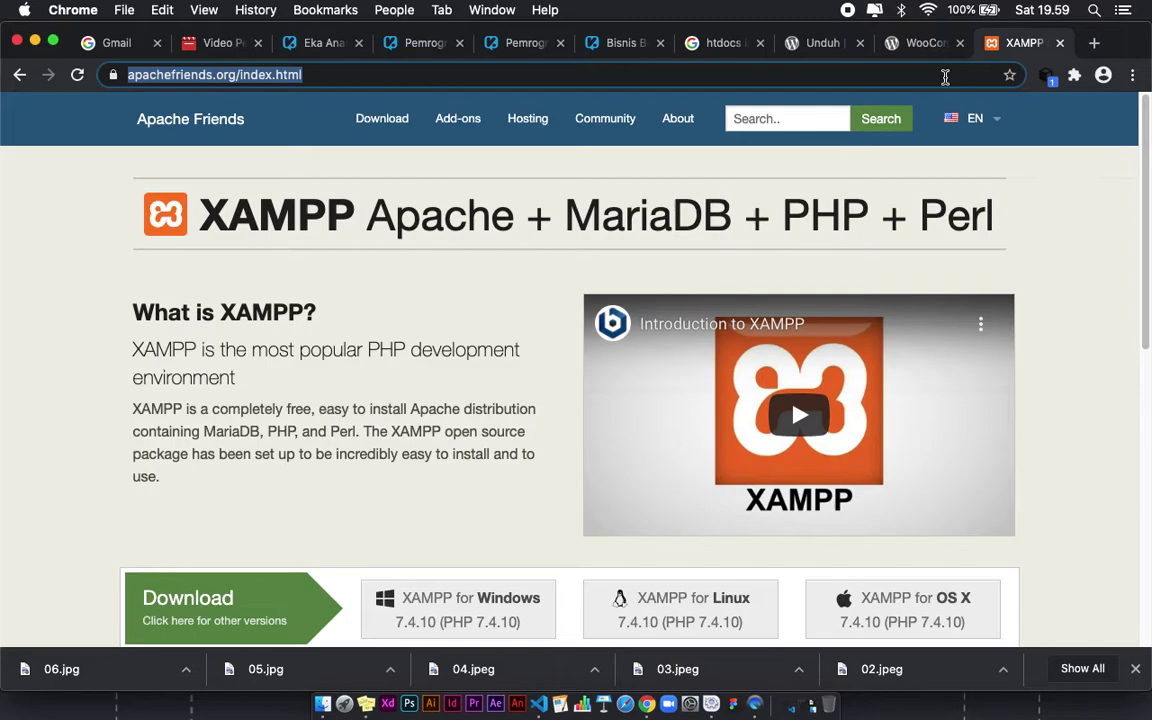
click(805, 43)
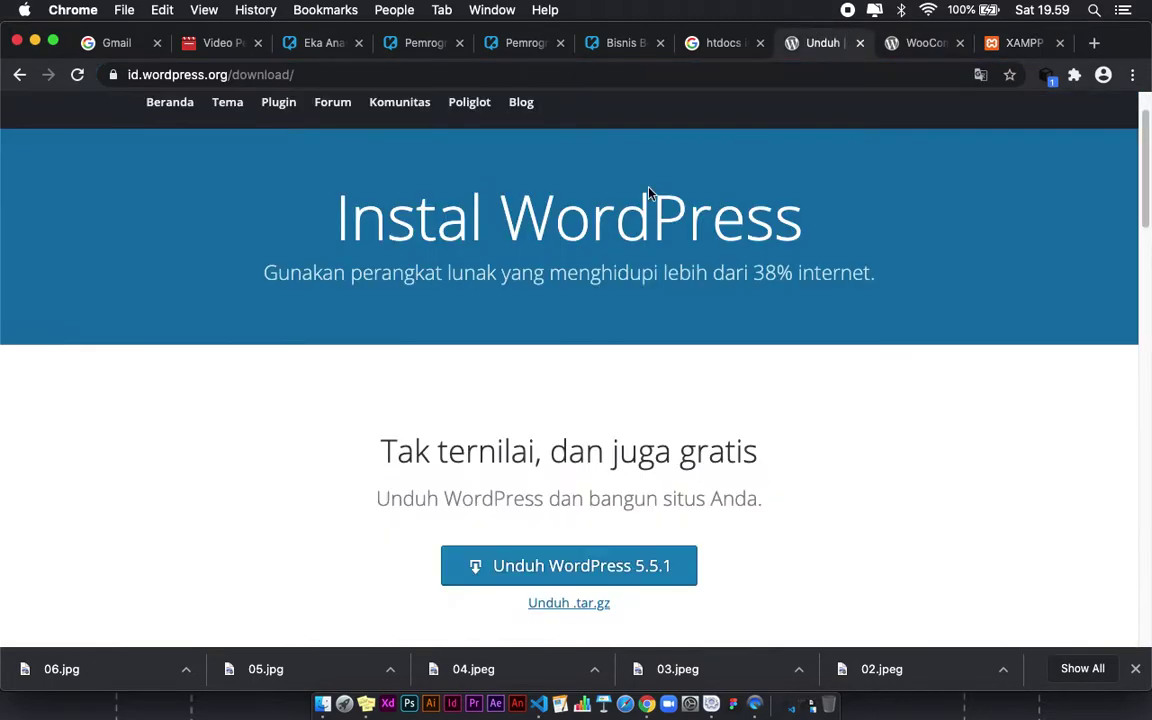
scroll(180, 110, up, 2)
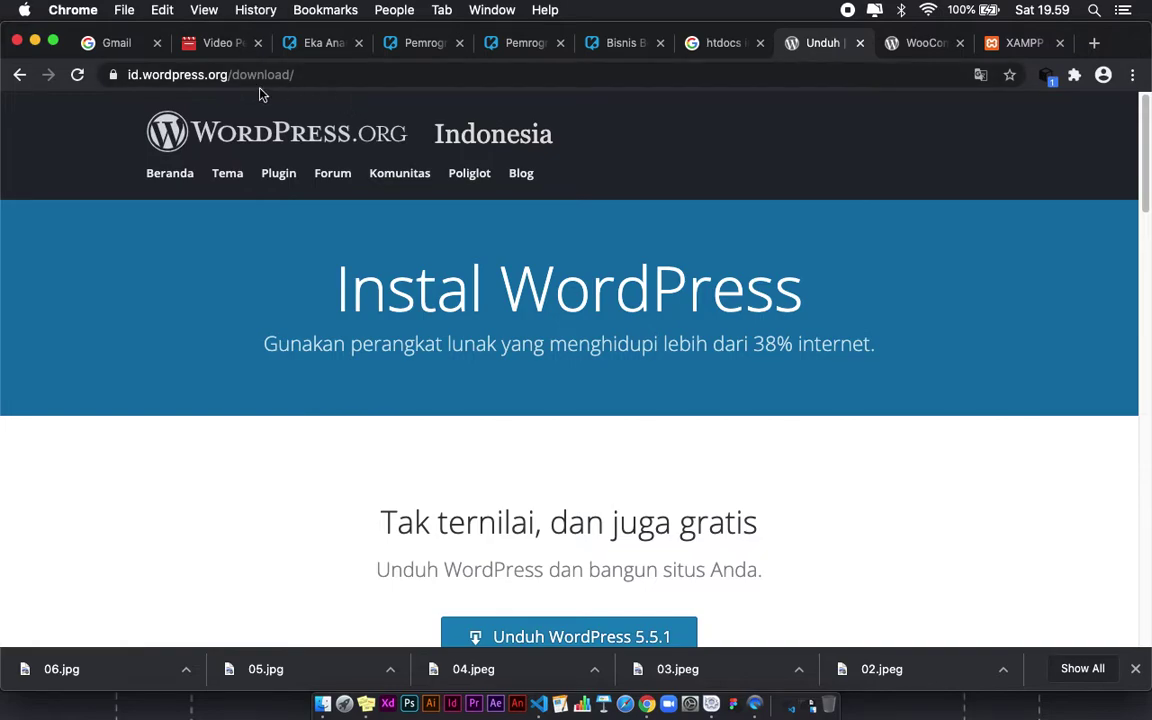
scroll(470, 330, down, 3)
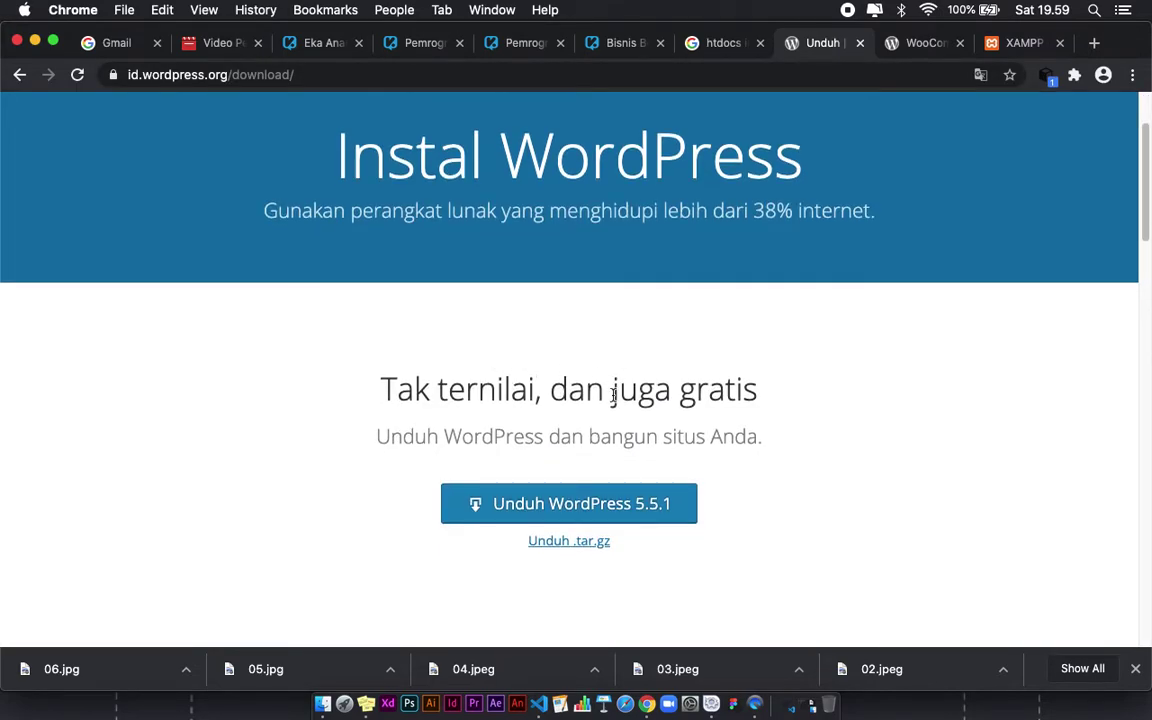
scroll(548, 478, down, 1)
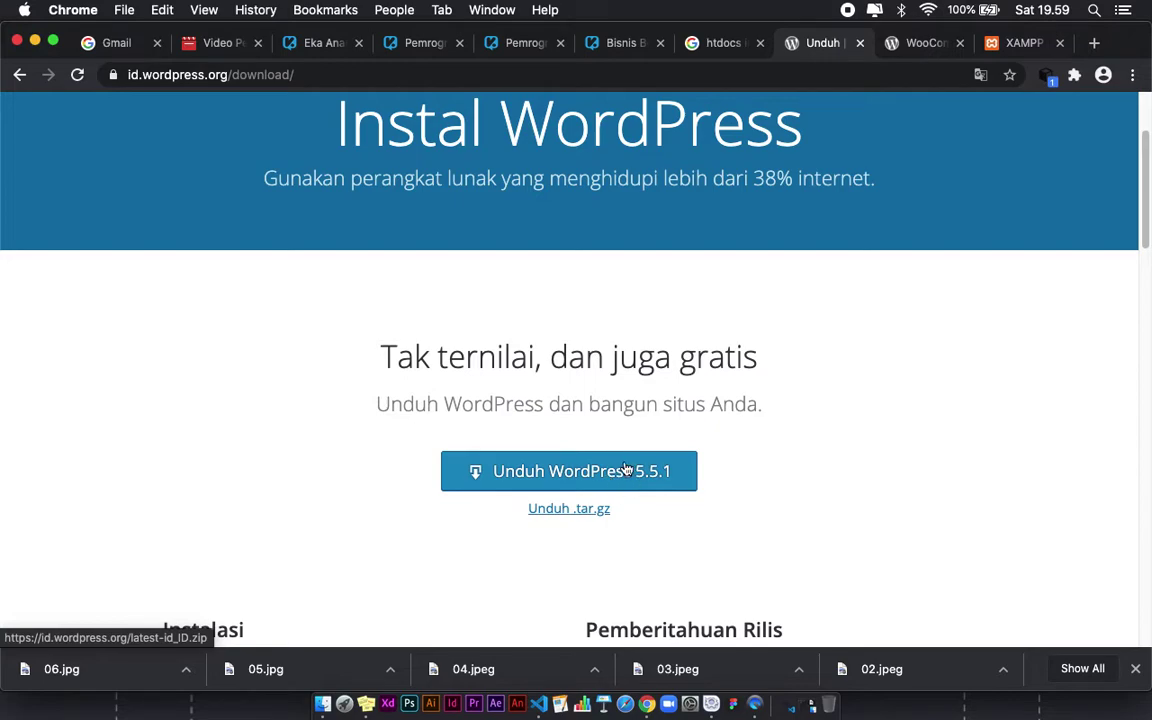
scroll(692, 301, up, 5)
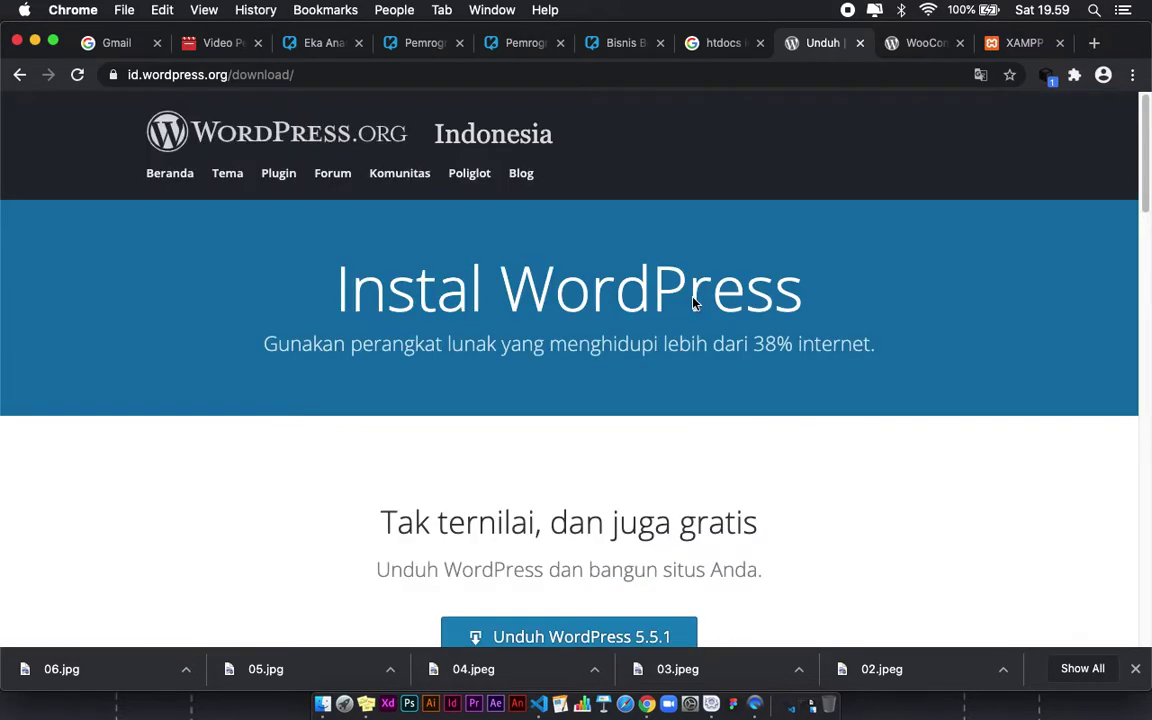
Step: Skim the WooCommerce plugin page, then close the XAMPP tab
click(915, 48)
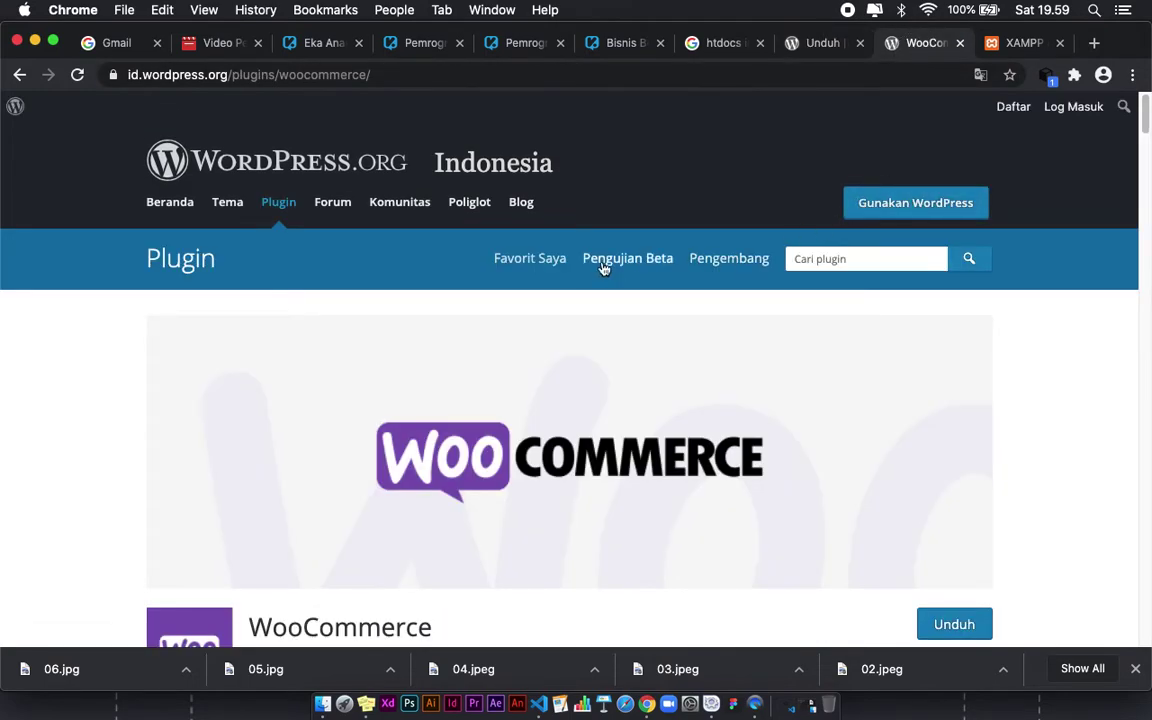
scroll(596, 290, down, 3)
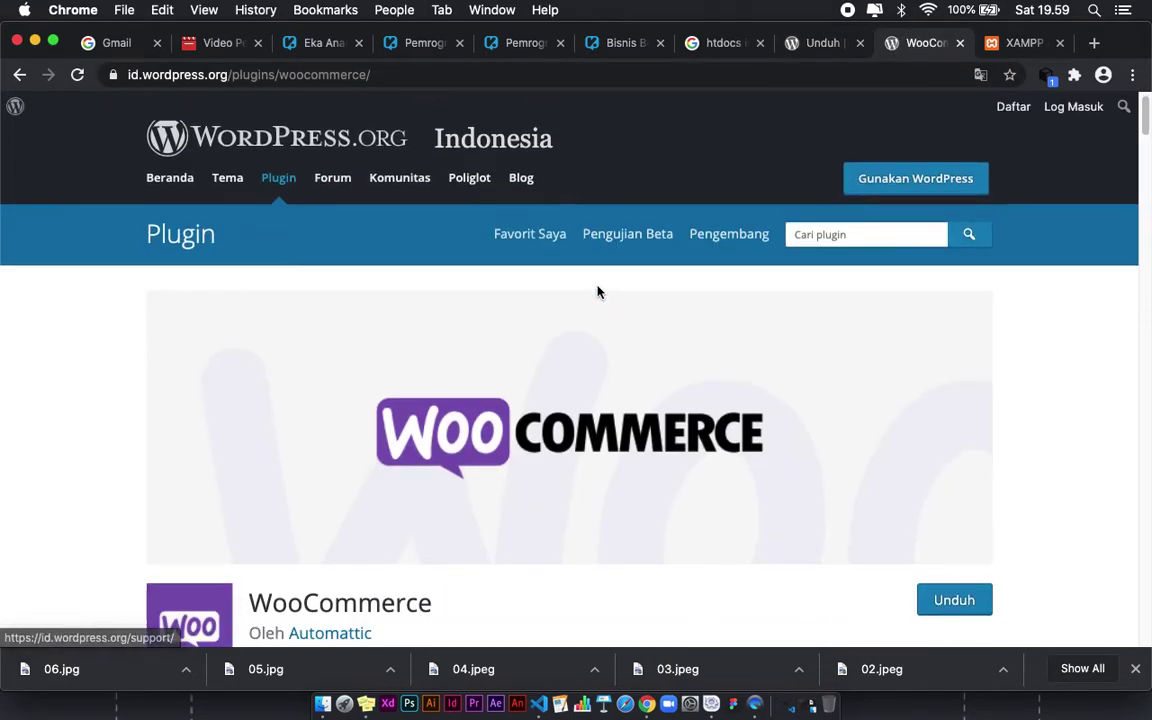
scroll(595, 291, down, 5)
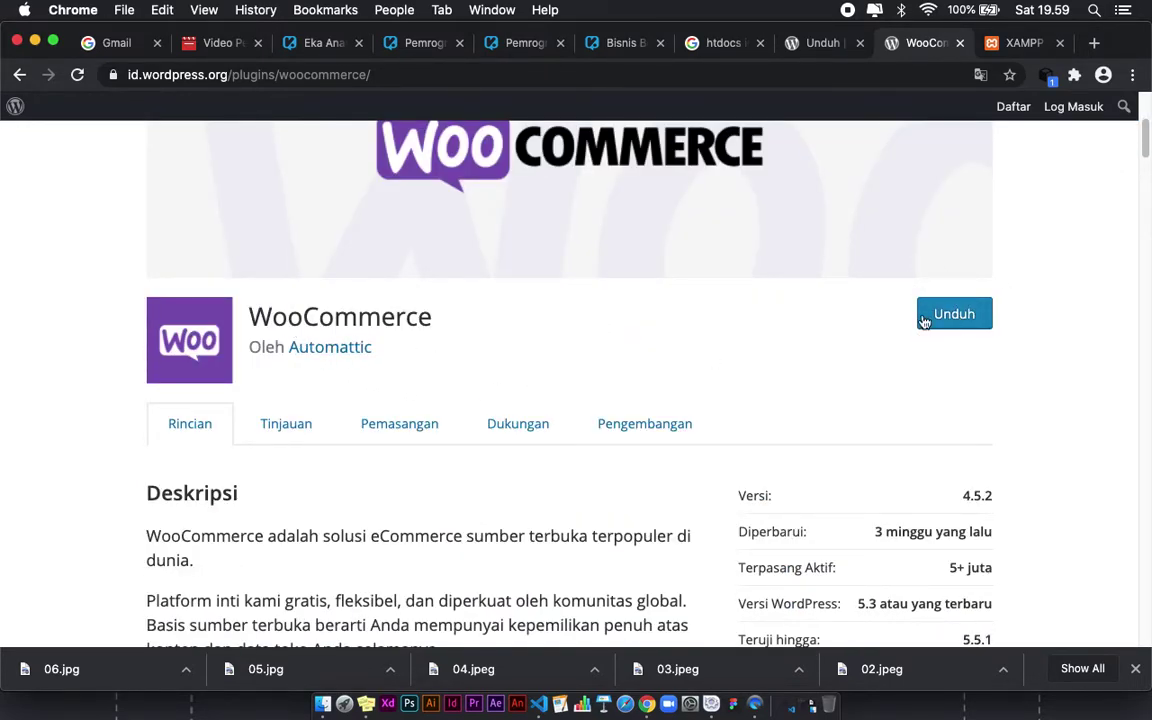
click(1018, 42)
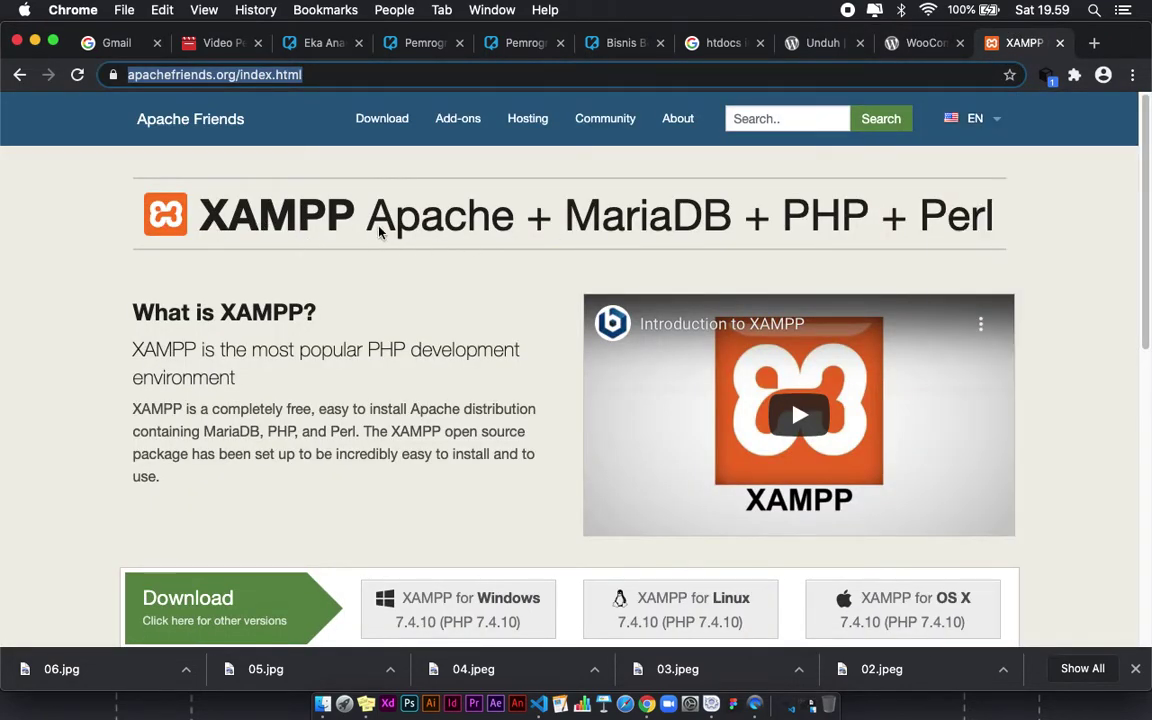
click(1060, 42)
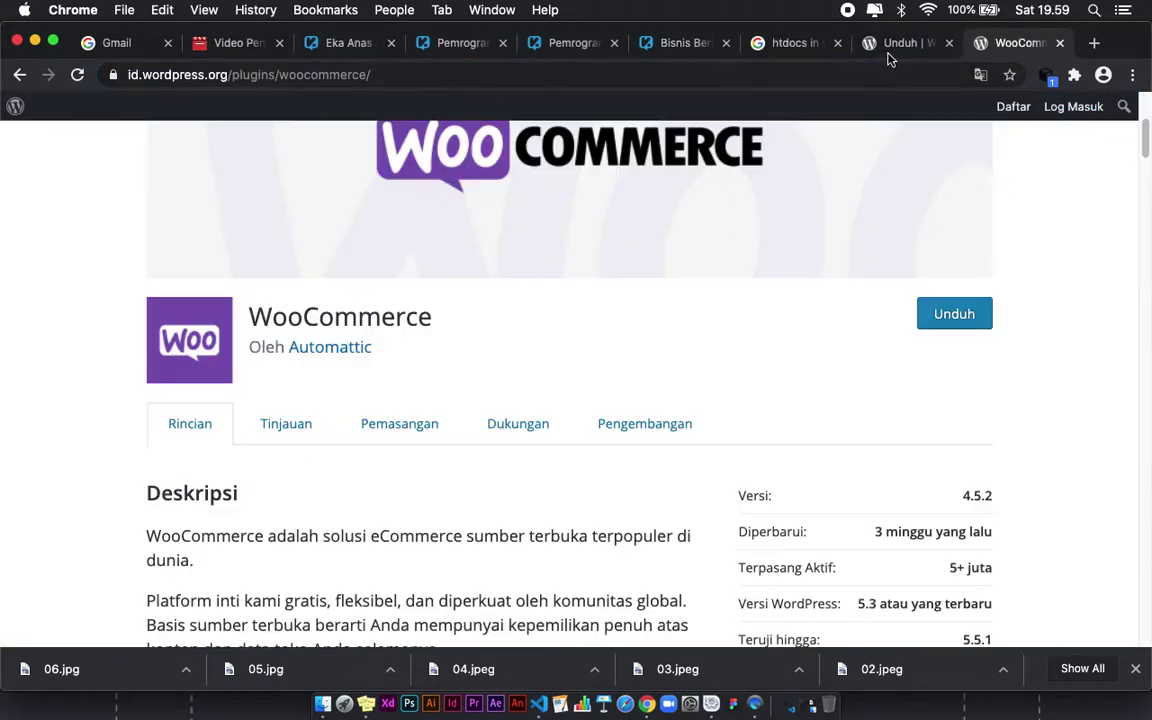
Step: In Finder, select the wordpress-5.5.1-id_ID.zip and woocommerce.4.5.2.zip archives
click(323, 703)
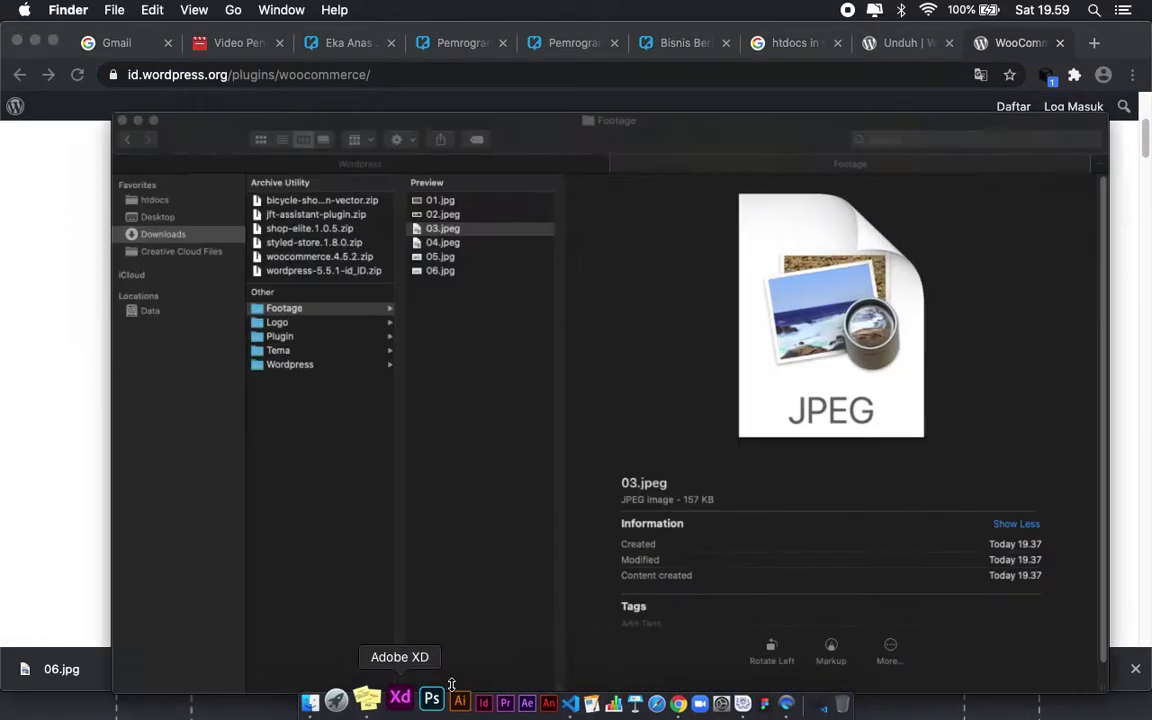
click(369, 324)
click(228, 365)
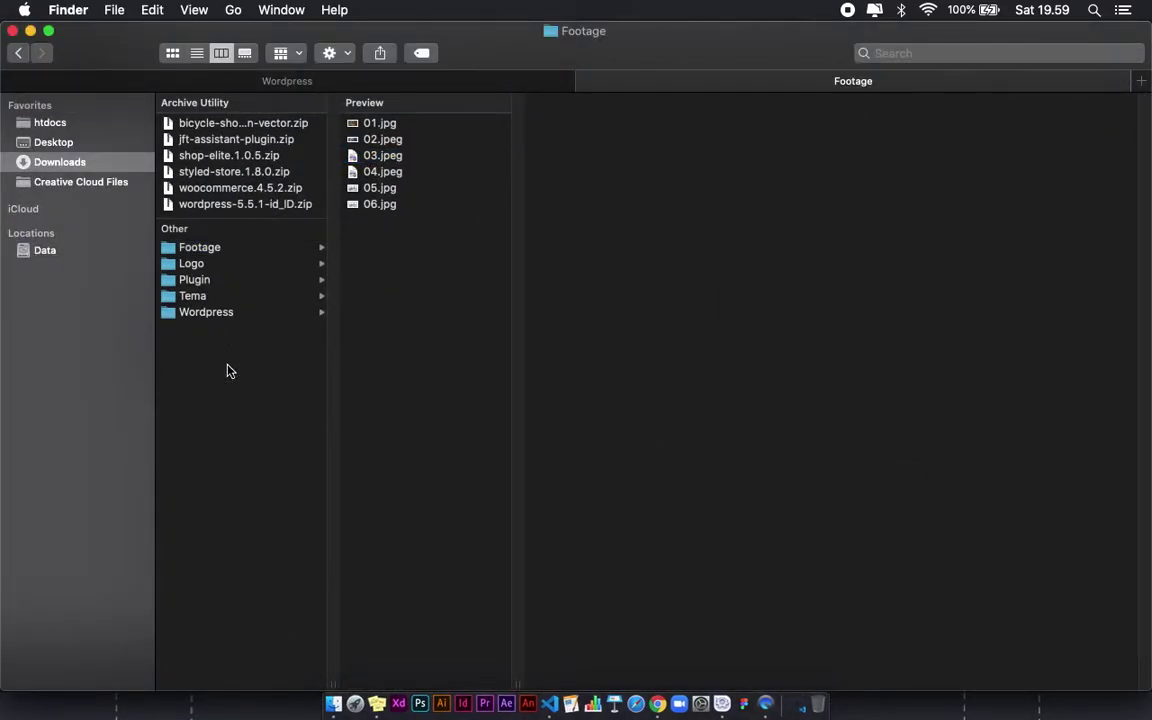
click(220, 208)
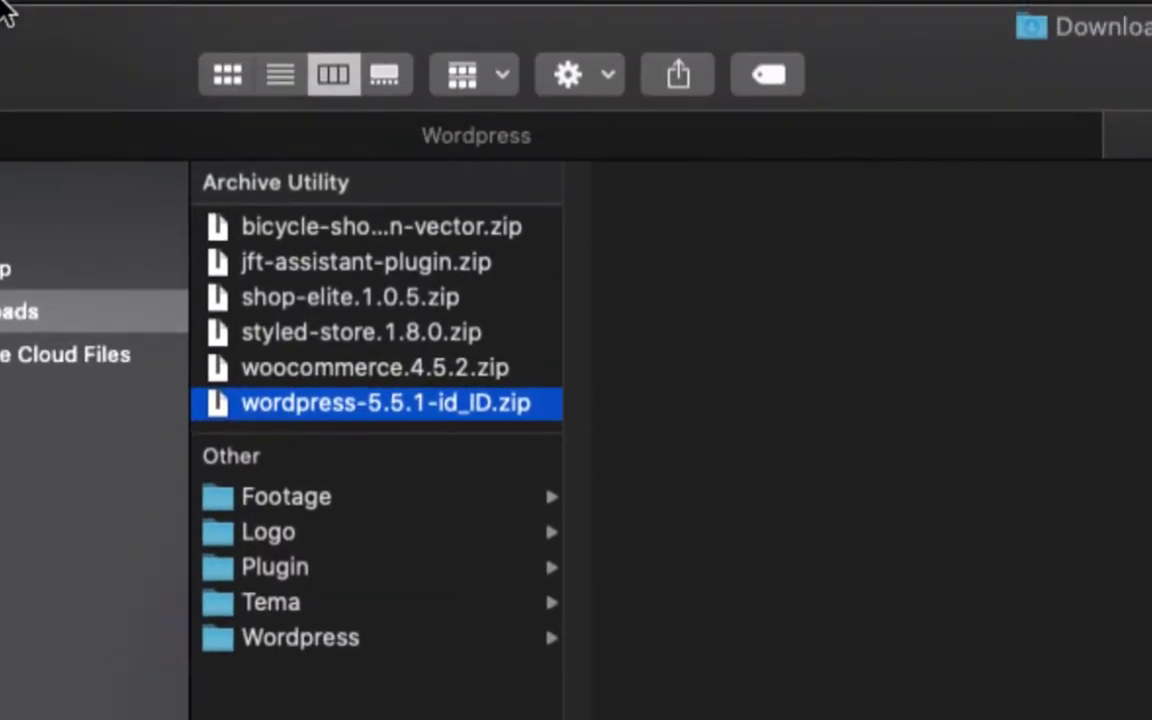
click(340, 366)
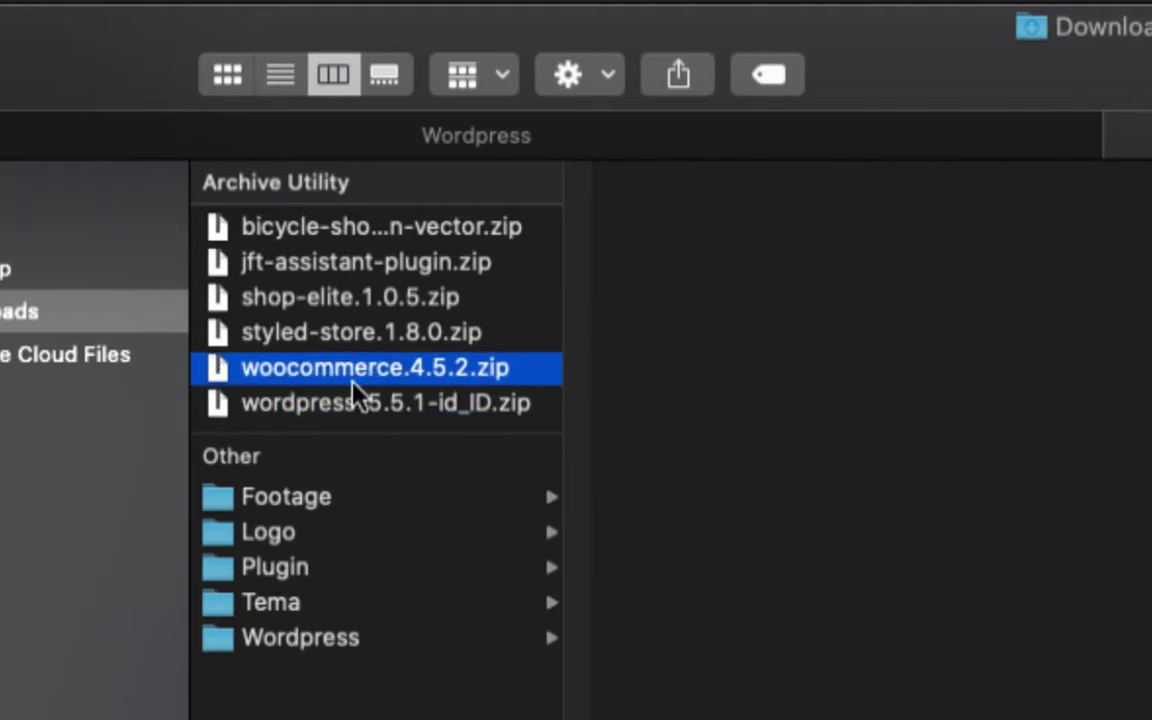
Step: Browse the styled-store, shop-elite and jft-assistant-plugin folders in Tema, then switch to Chrome
click(330, 601)
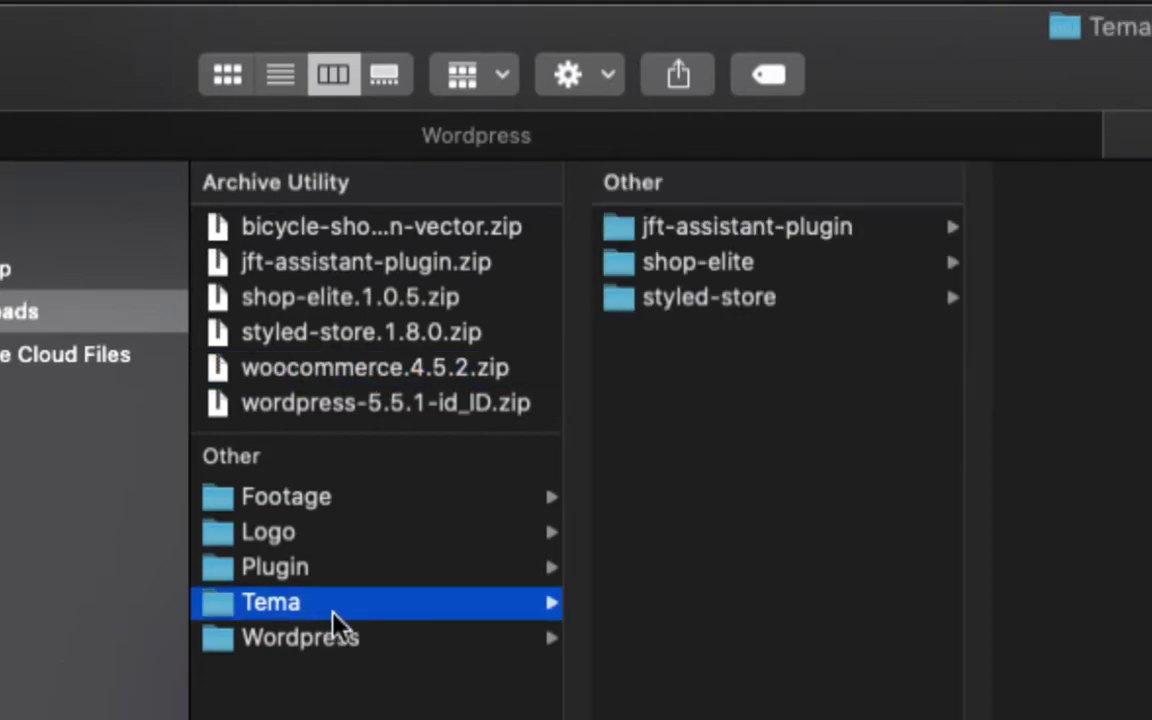
click(705, 305)
click(694, 262)
click(695, 238)
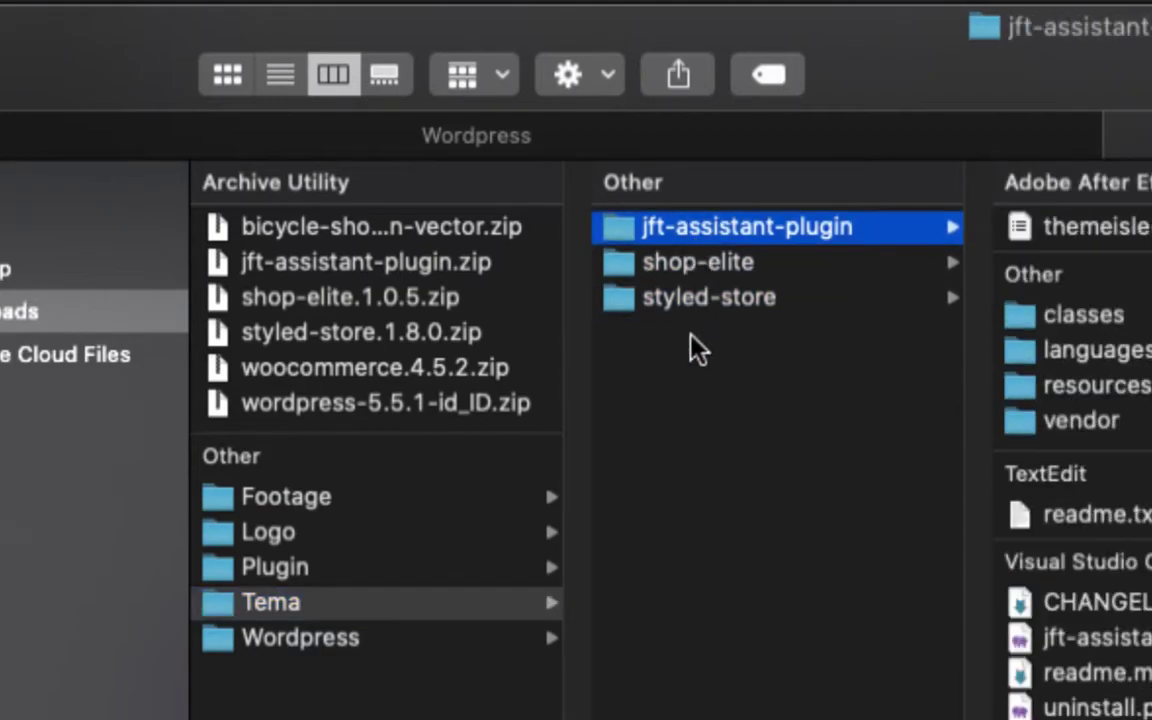
key(Left)
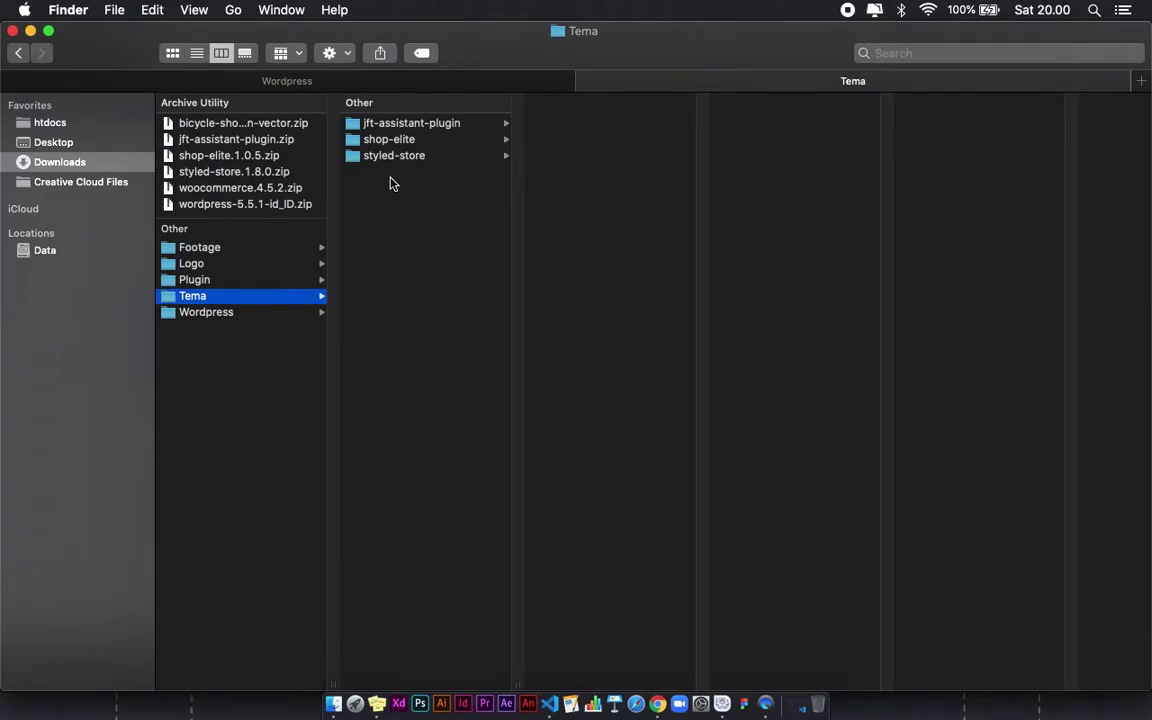
key(super+Tab)
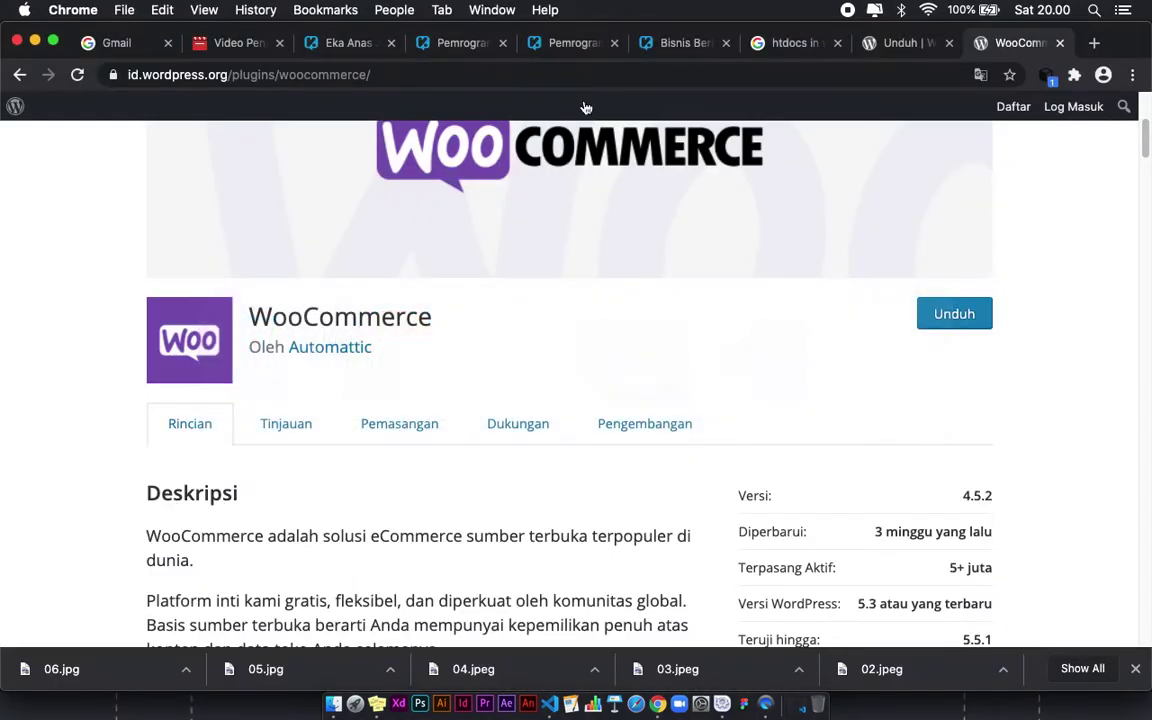
Step: Search for 'download tema ecommerce wordpress gratis' in a new Chrome tab
click(1095, 45)
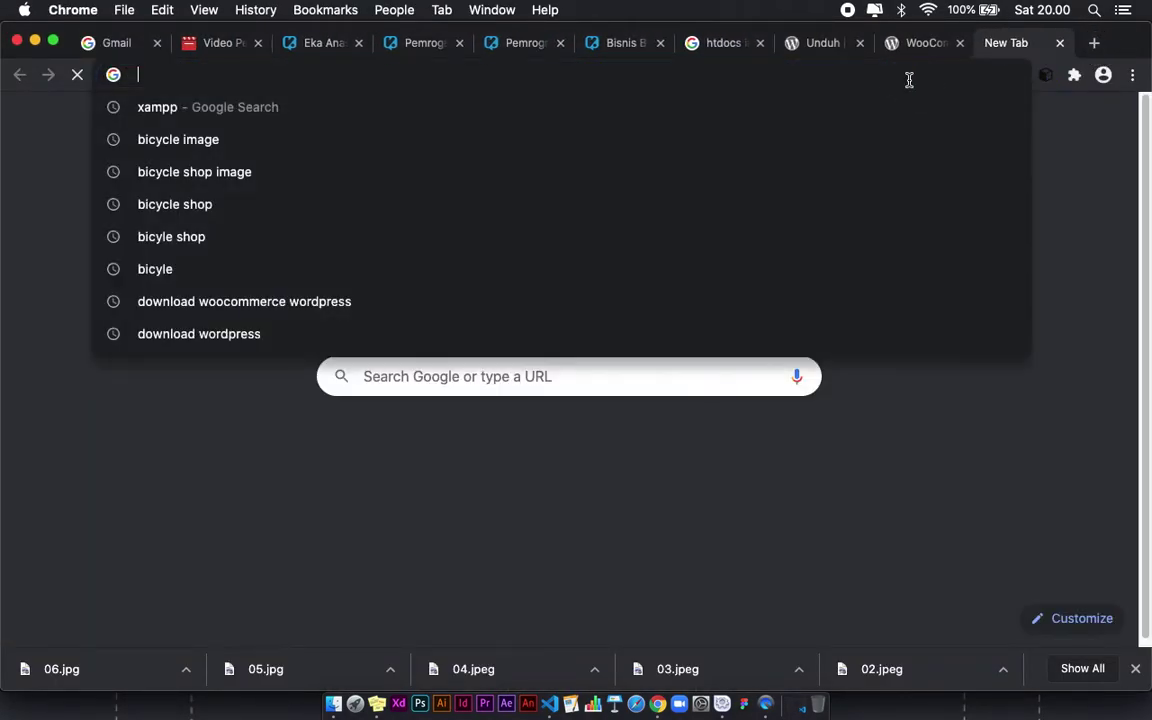
text(download )
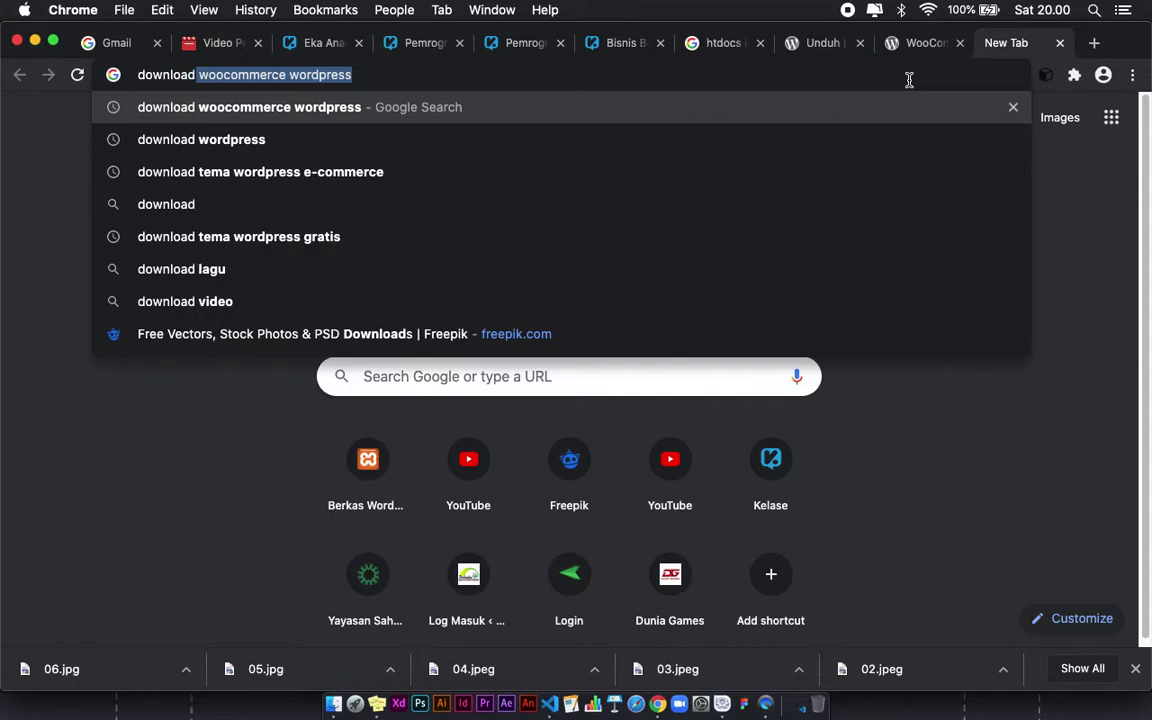
text(tema ecommerce)
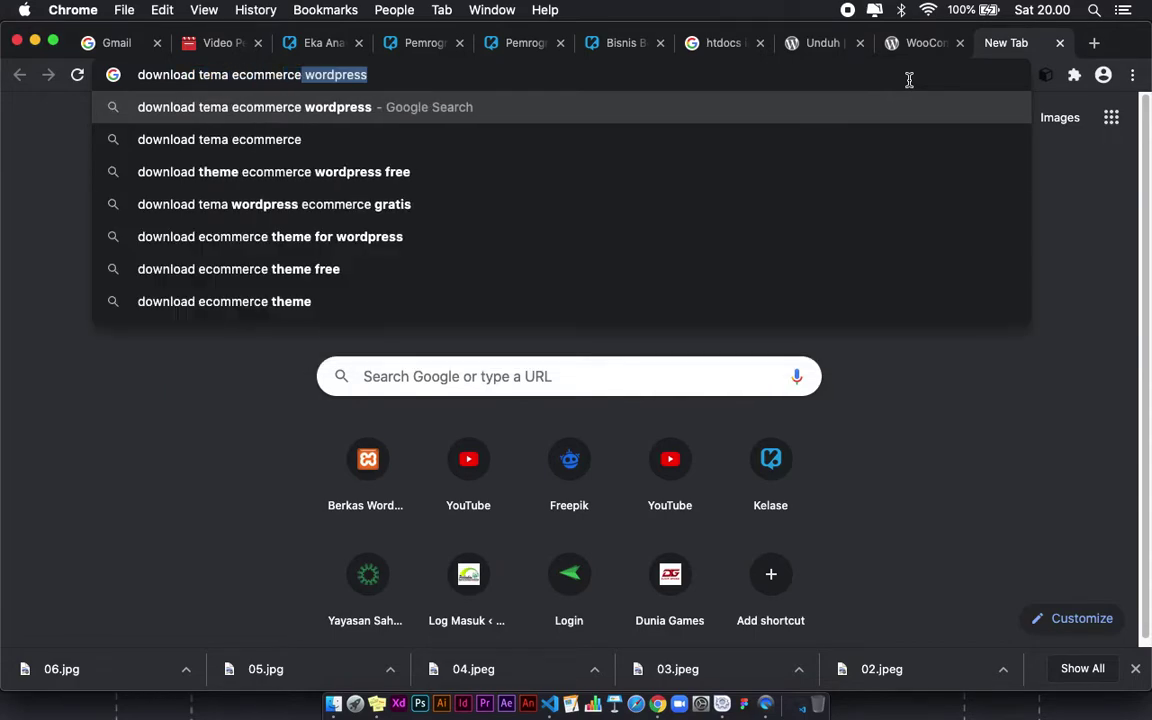
key(BackSpace)
text(w)
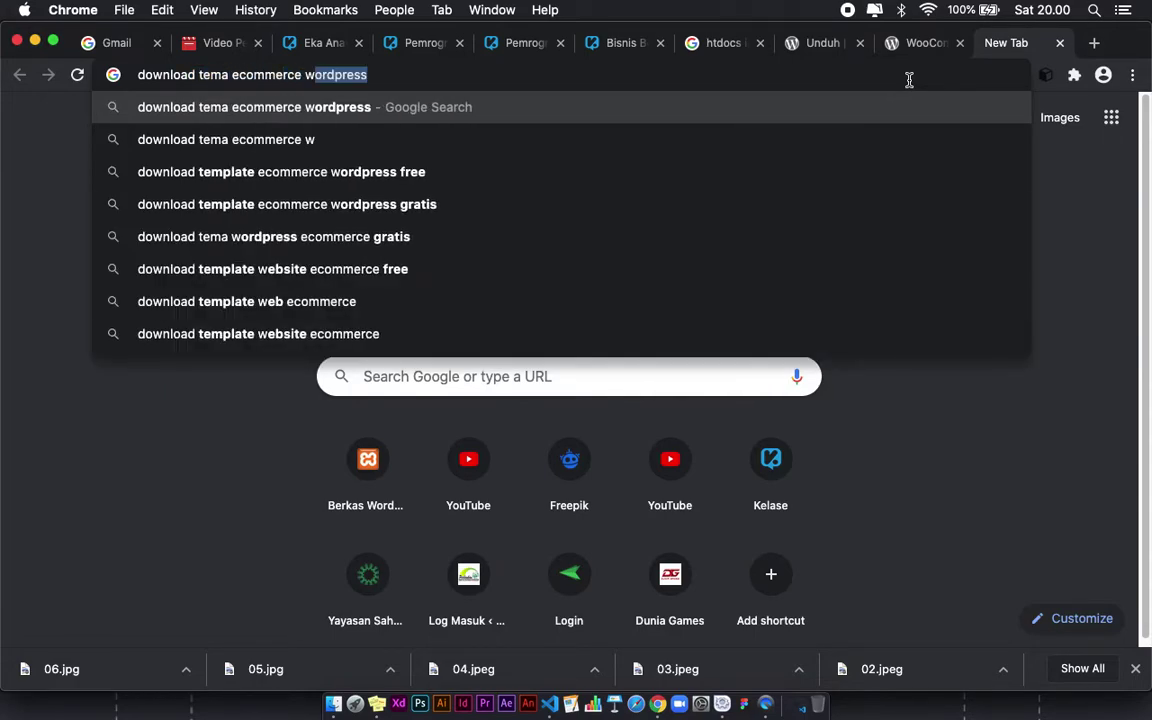
text(ordpress gratis)
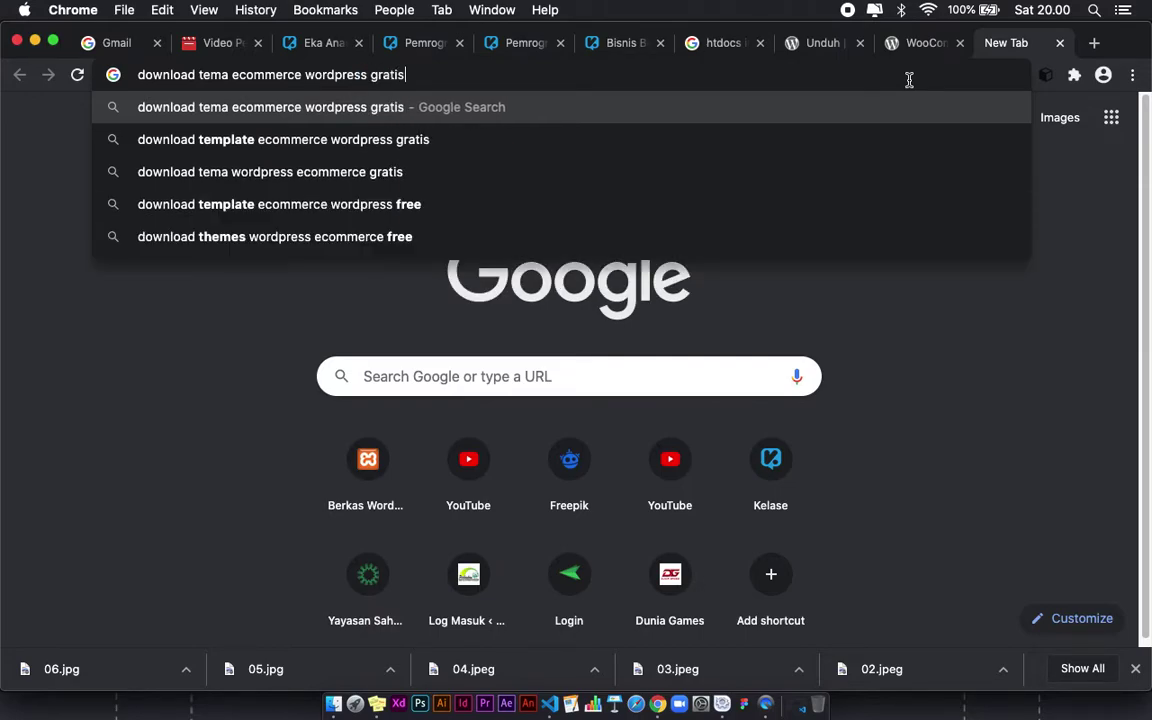
key(Return)
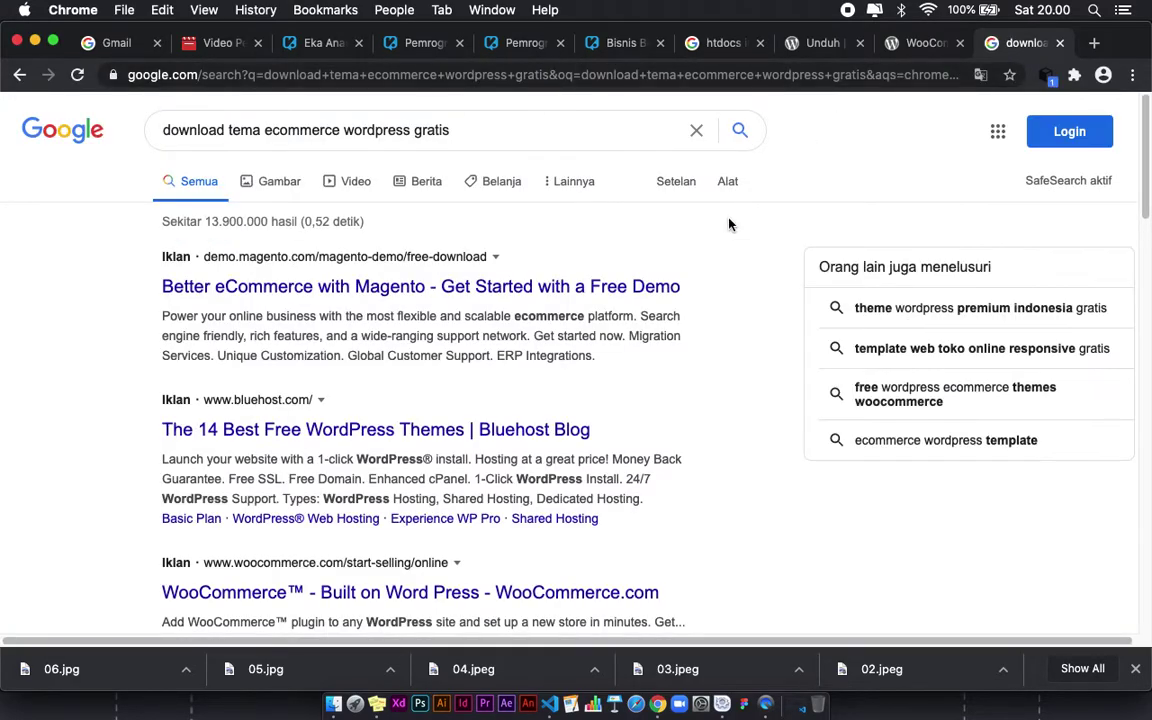
Step: Skim the theme search results, close that tab and go back to Finder
scroll(316, 332, down, 1)
scroll(316, 332, down, 5)
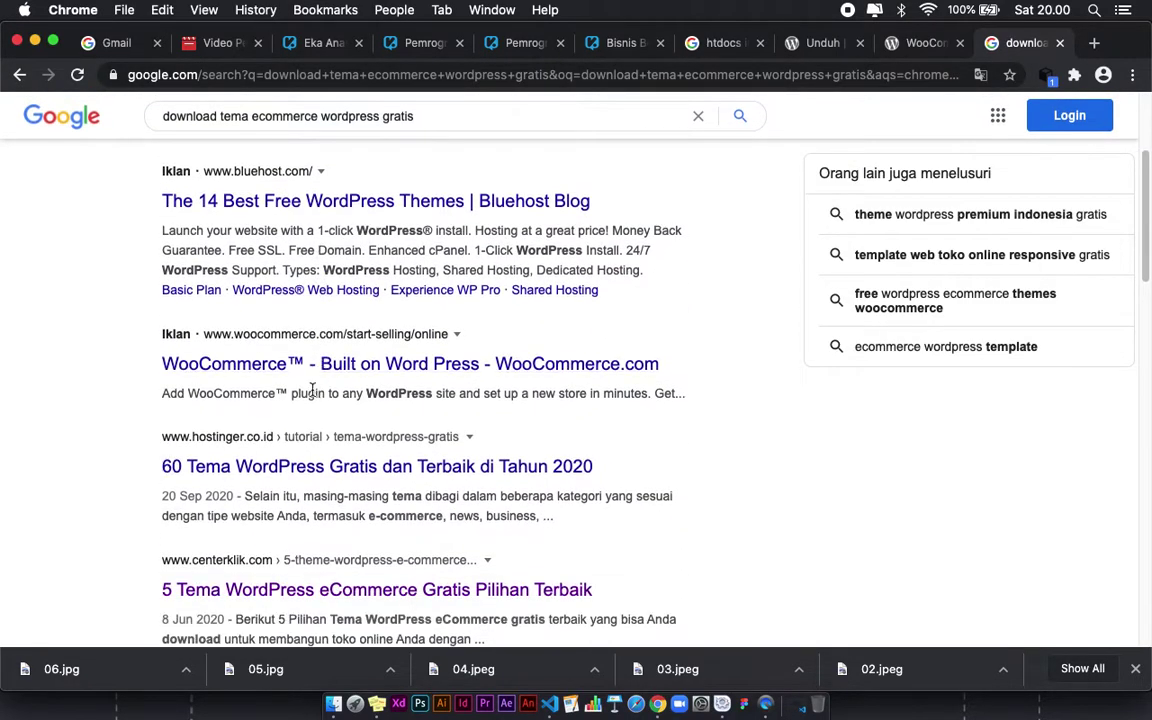
scroll(295, 461, down, 2)
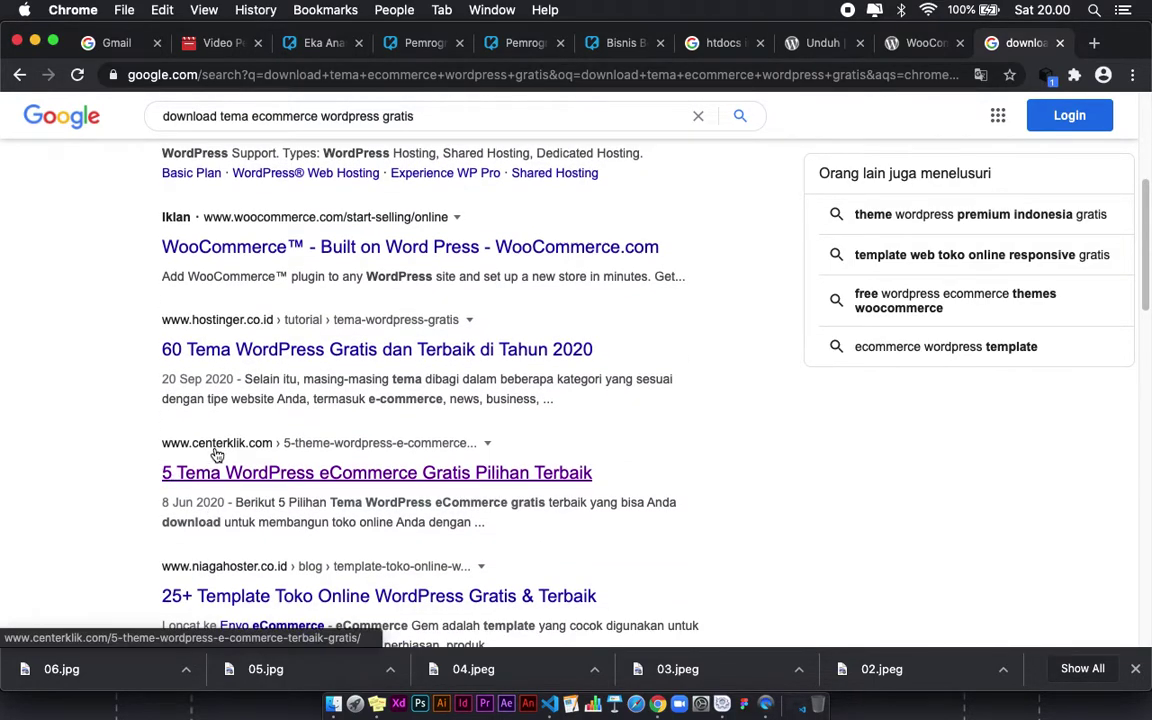
scroll(760, 268, up, 8)
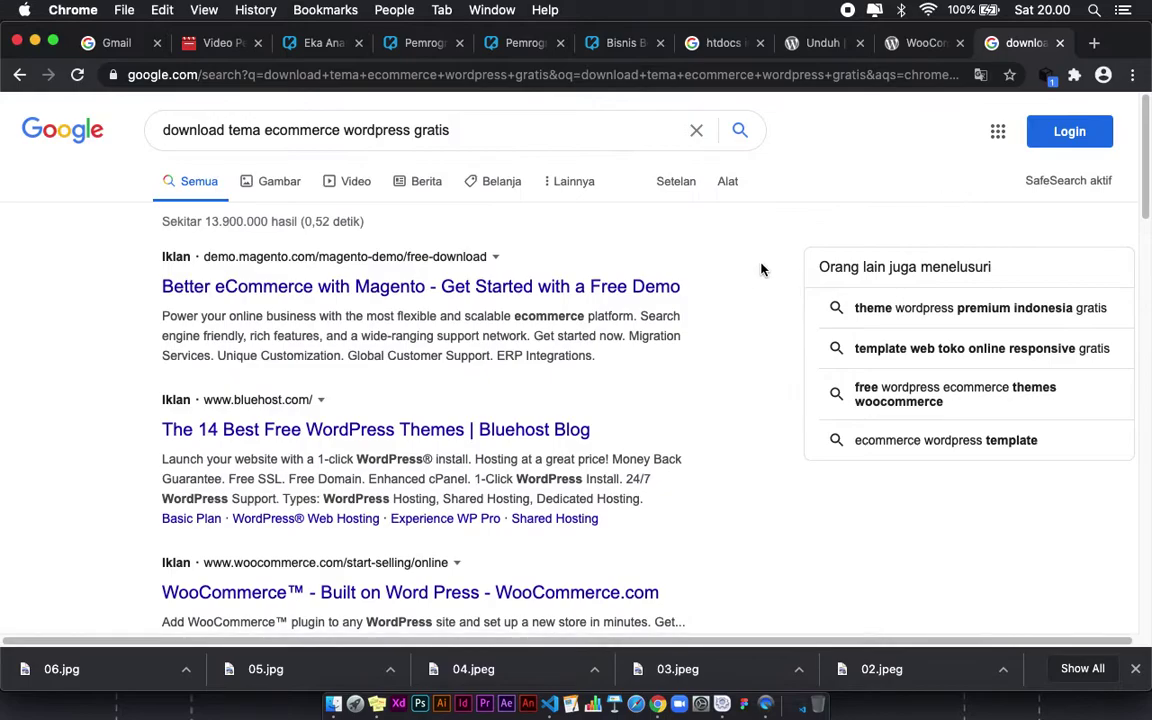
click(1060, 43)
key(super+Tab)
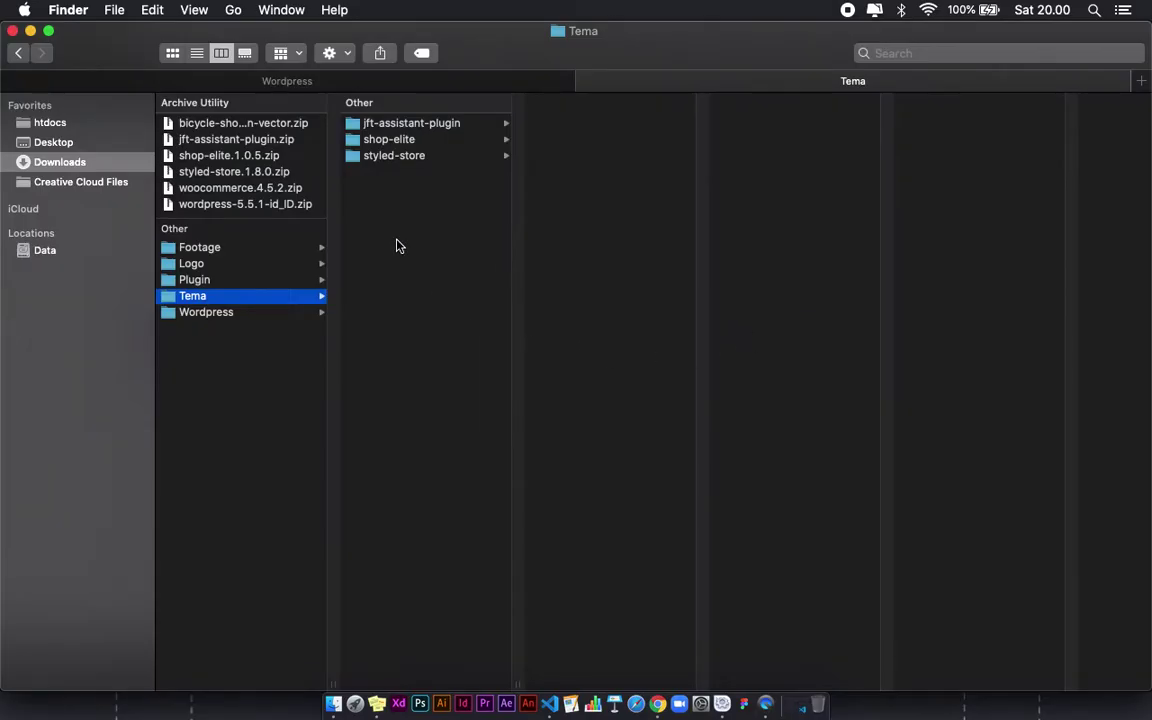
click(250, 314)
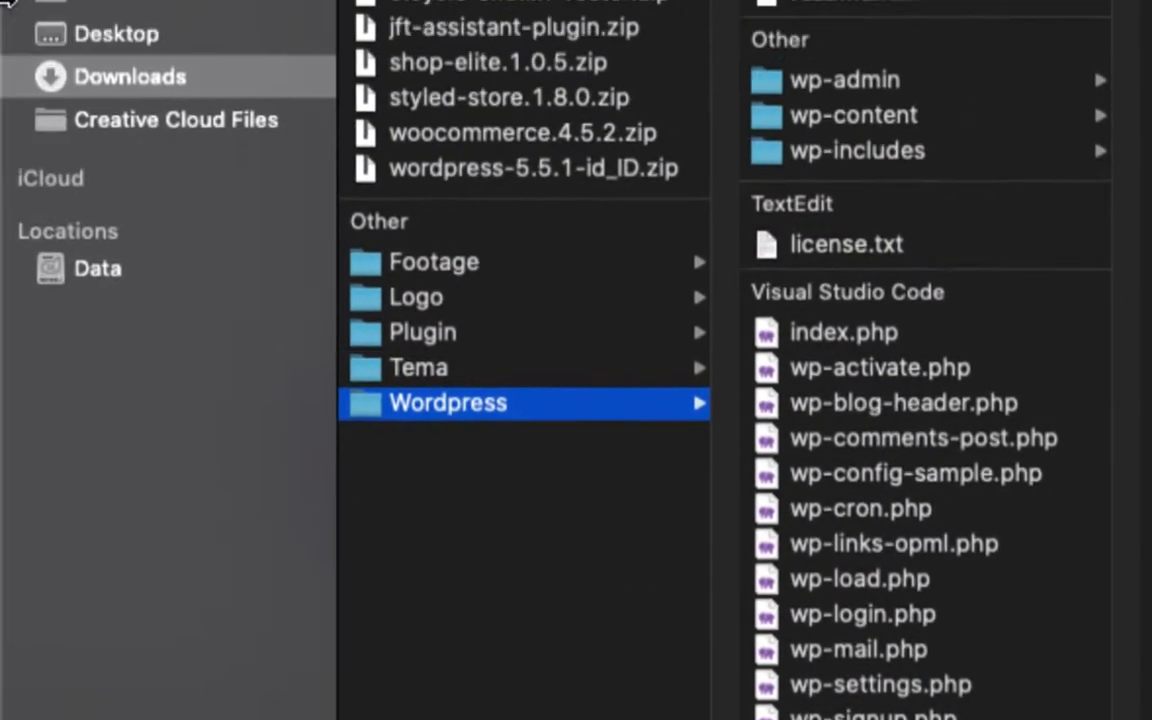
click(461, 168)
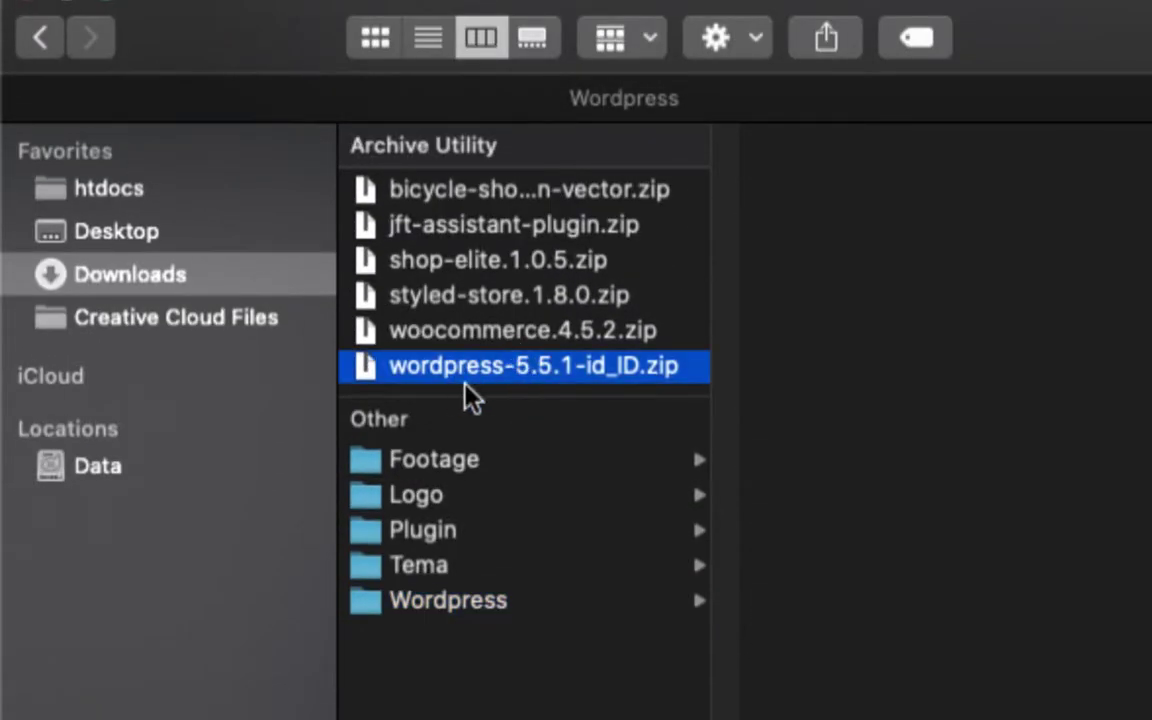
click(520, 605)
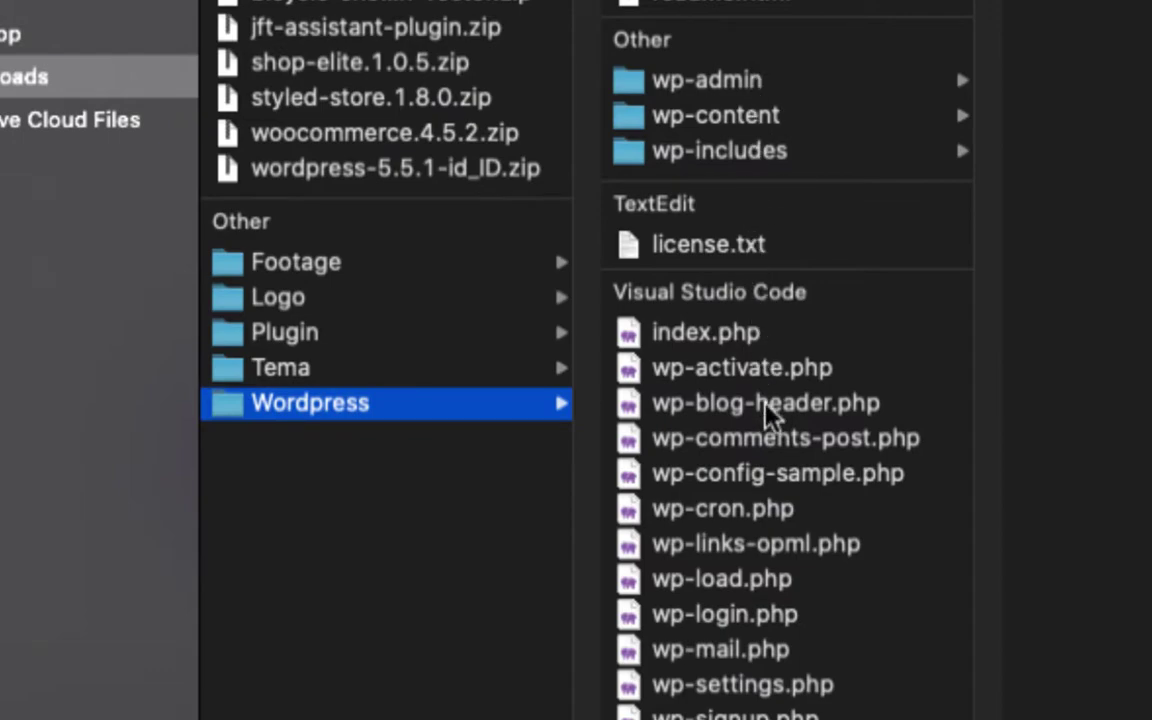
click(337, 339)
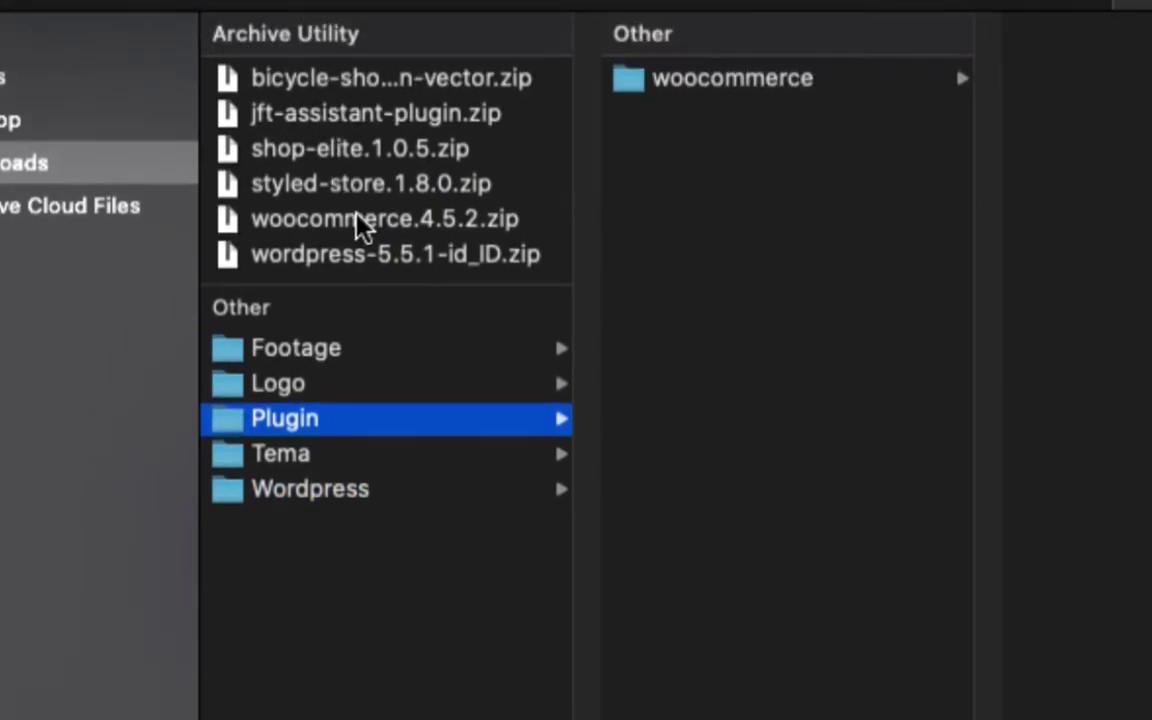
click(358, 218)
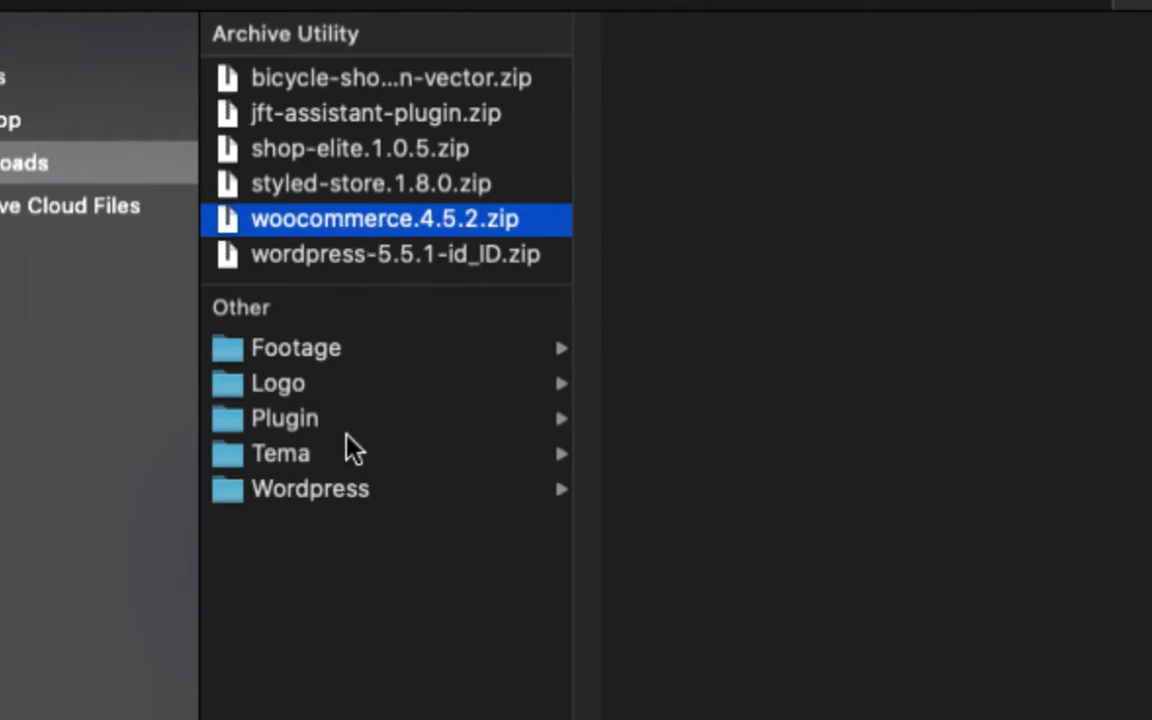
click(395, 418)
click(681, 95)
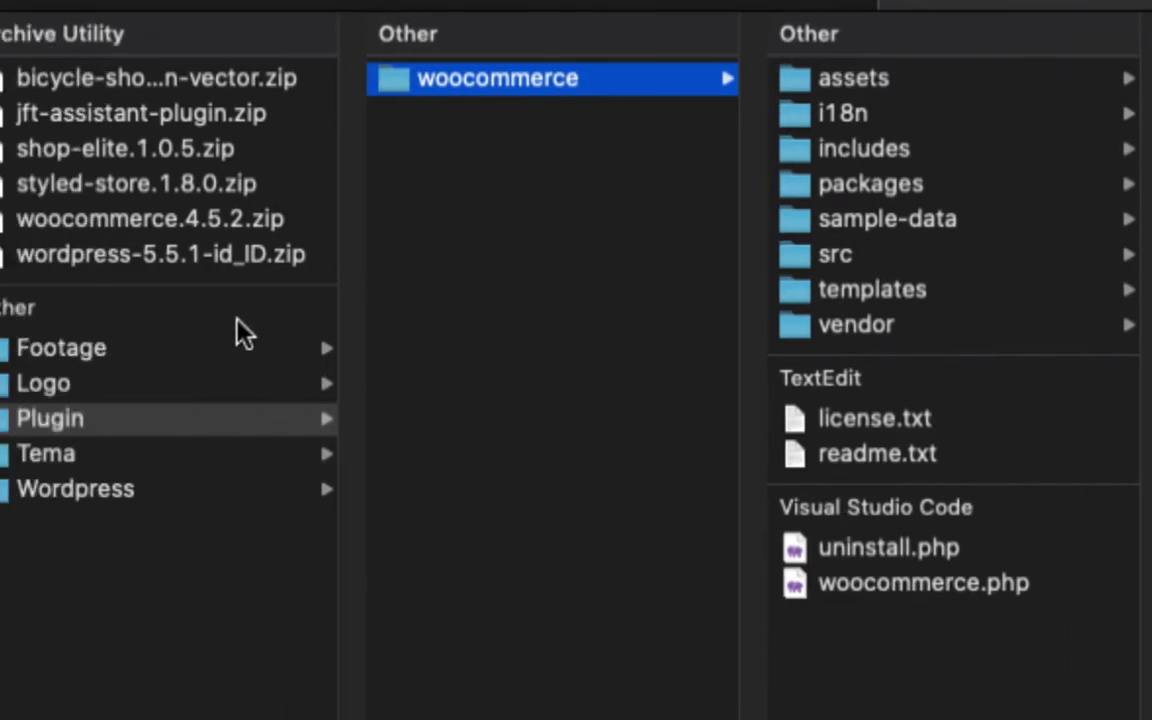
click(347, 240)
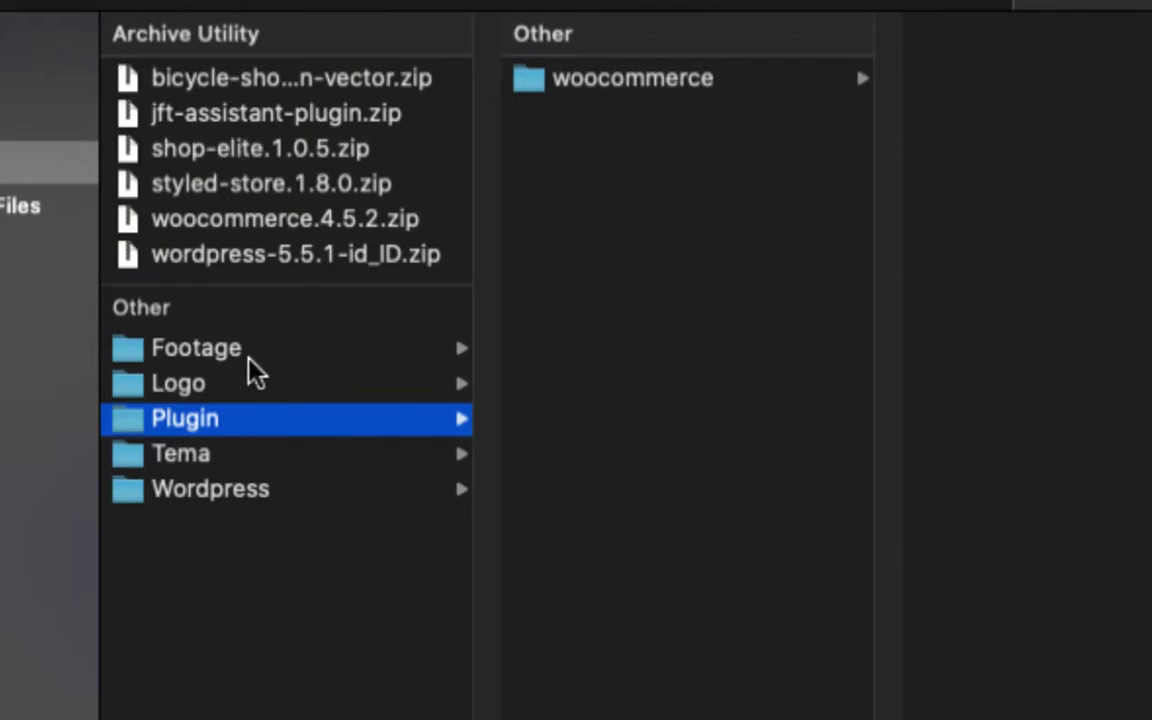
click(256, 456)
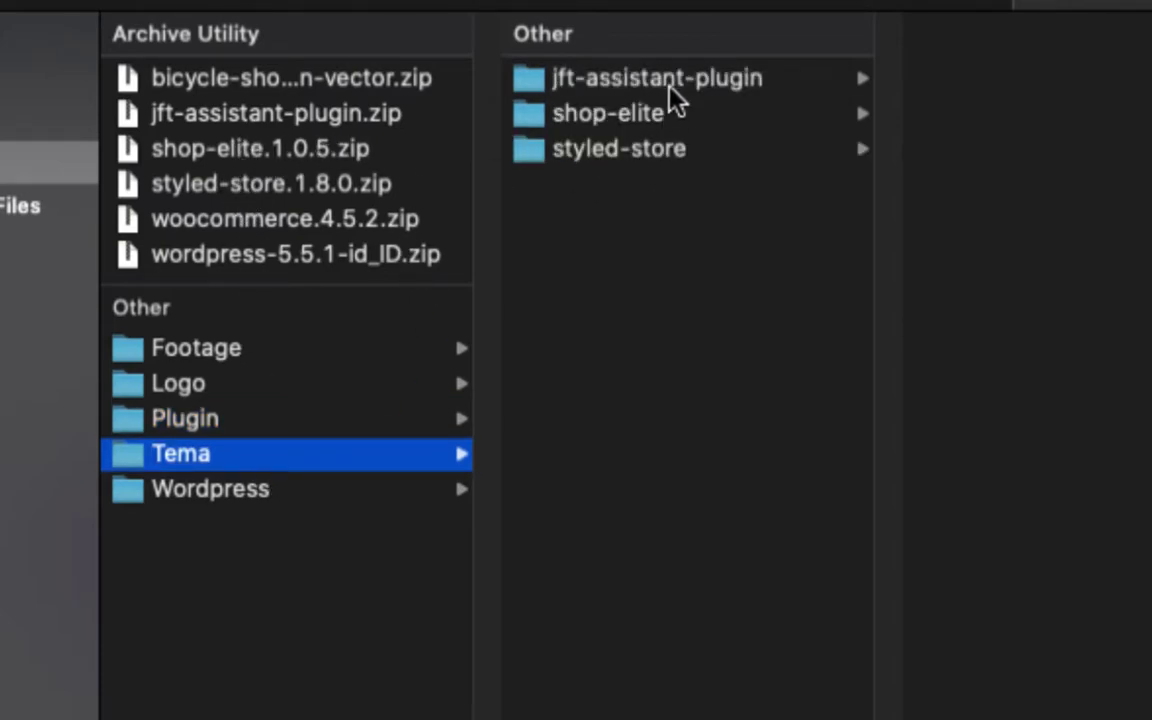
click(666, 88)
click(692, 125)
click(690, 148)
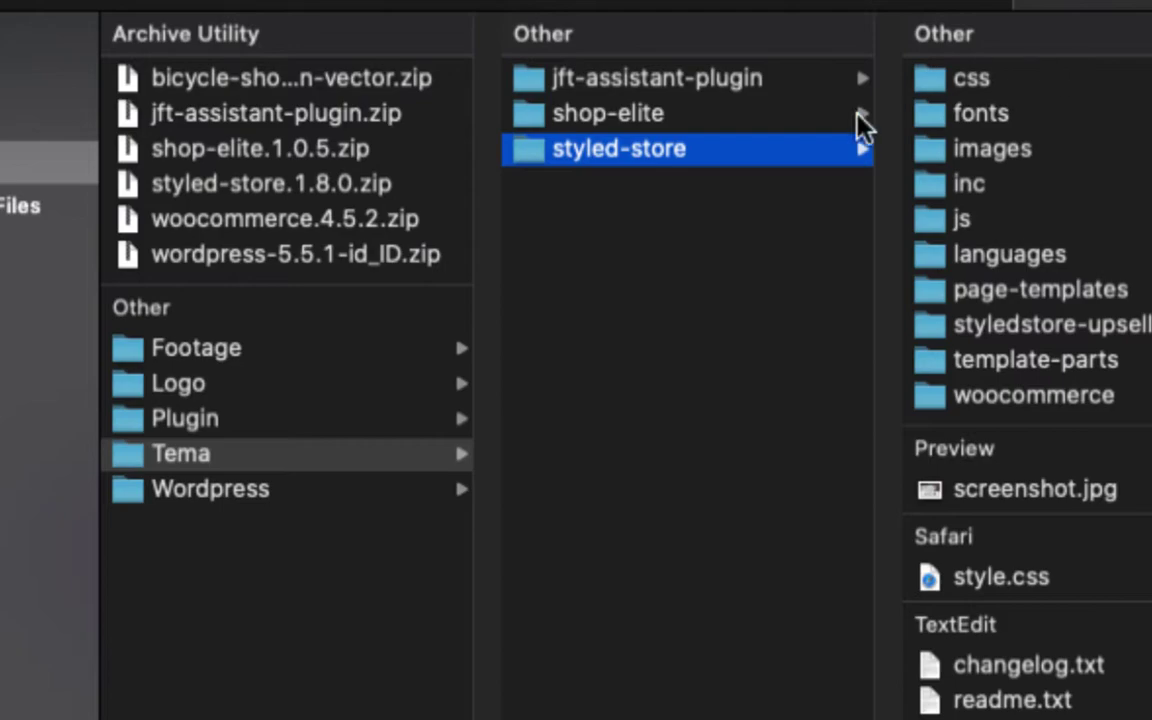
click(591, 270)
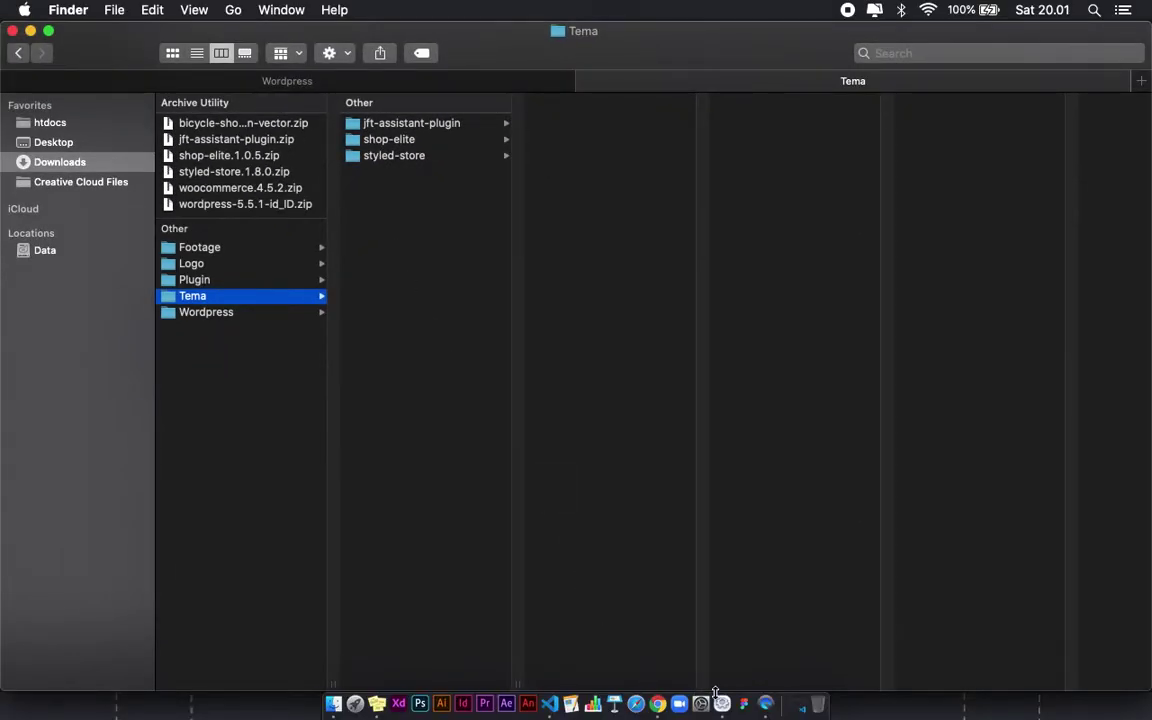
Step: Start the Apache, MySQL and ProFTPD servers in the XAMPP Application Manager
click(700, 703)
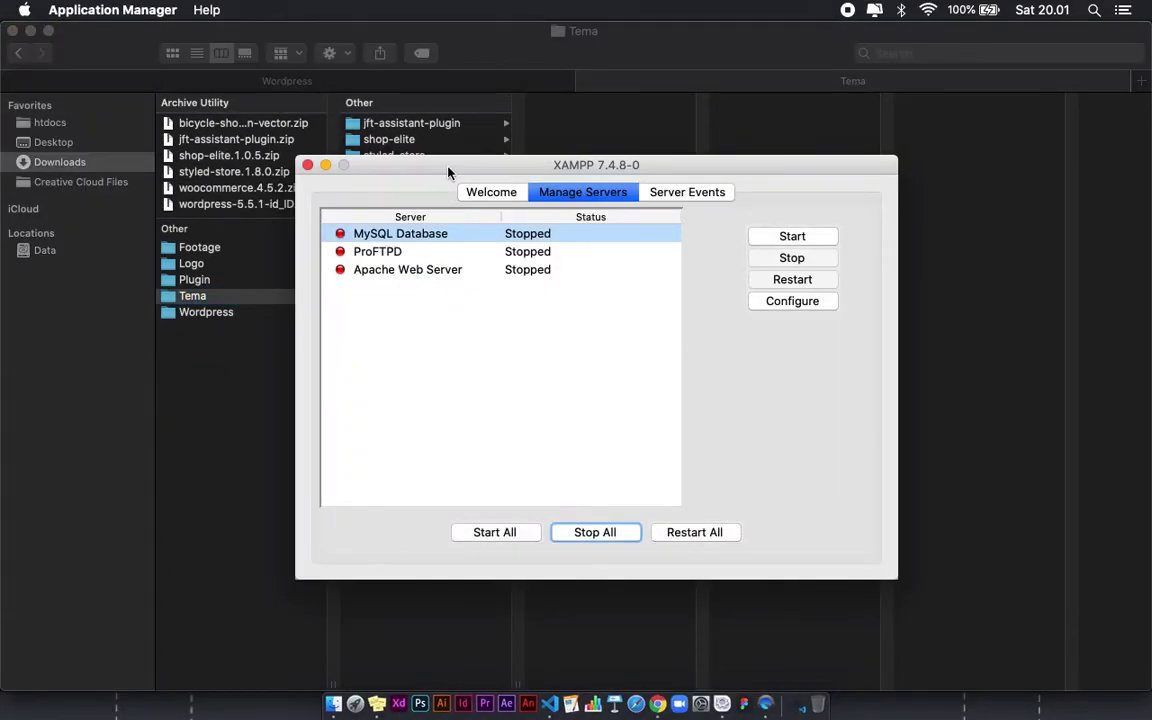
mouse_move(448, 172)
mouse_down()
mouse_move(519, 186)
mouse_move(406, 150)
mouse_move(433, 156)
mouse_up()
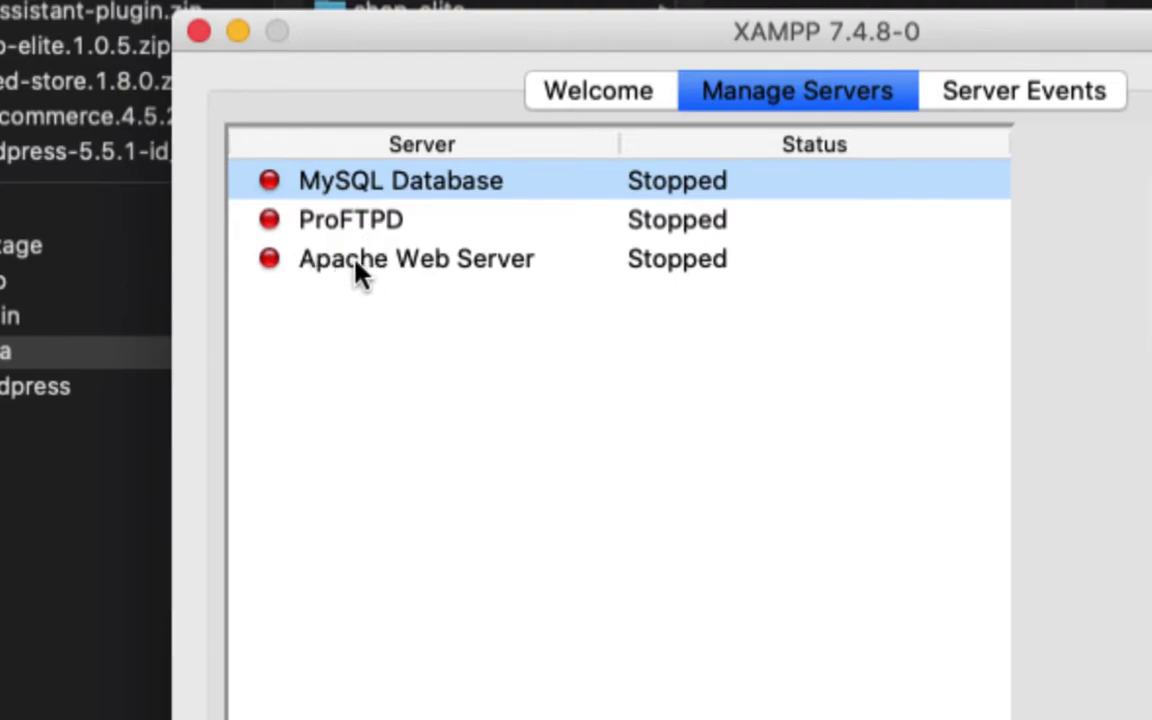
click(473, 273)
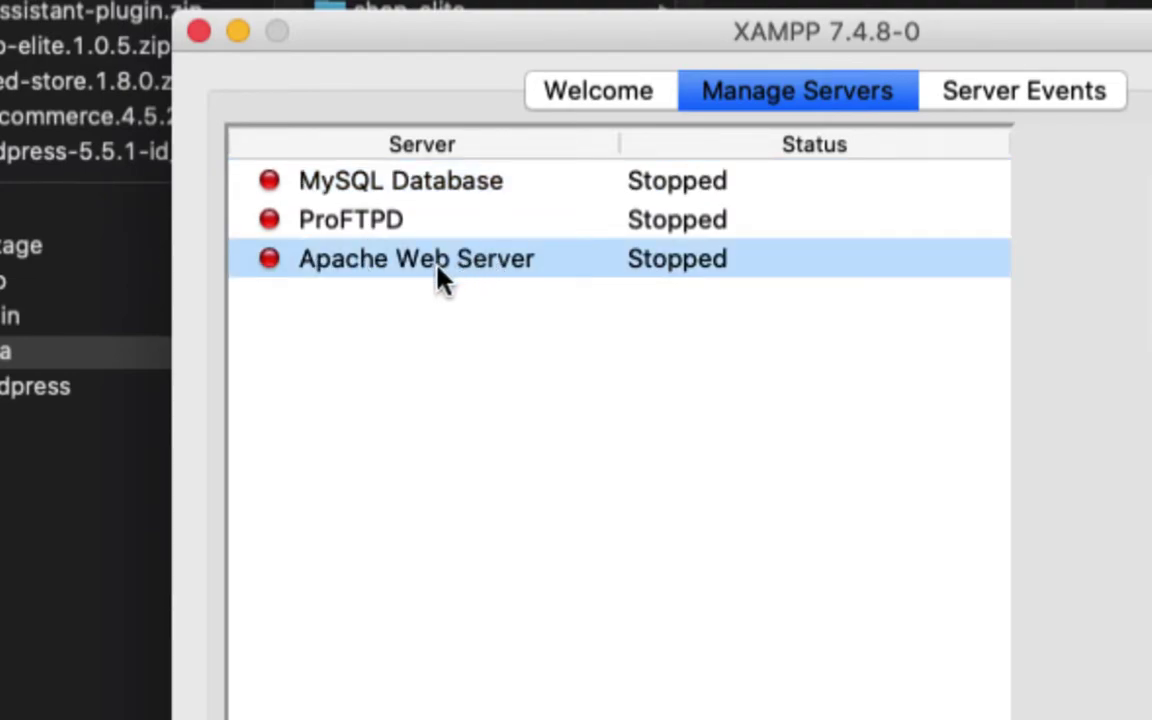
click(352, 193)
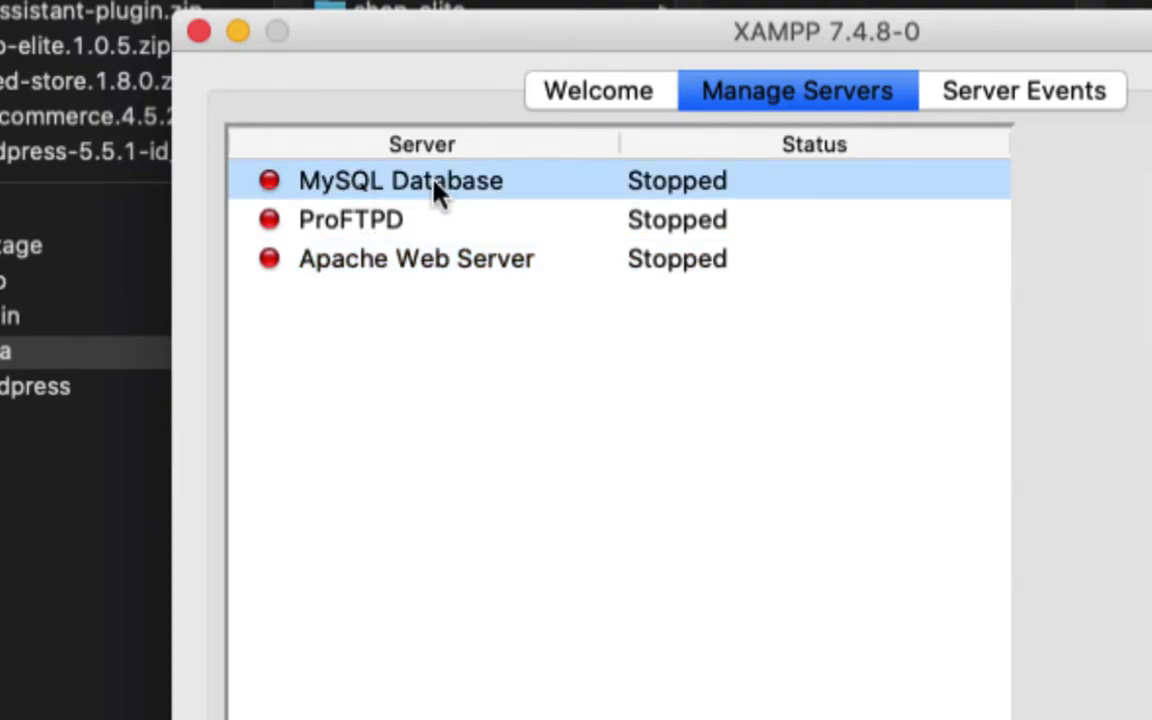
click(470, 260)
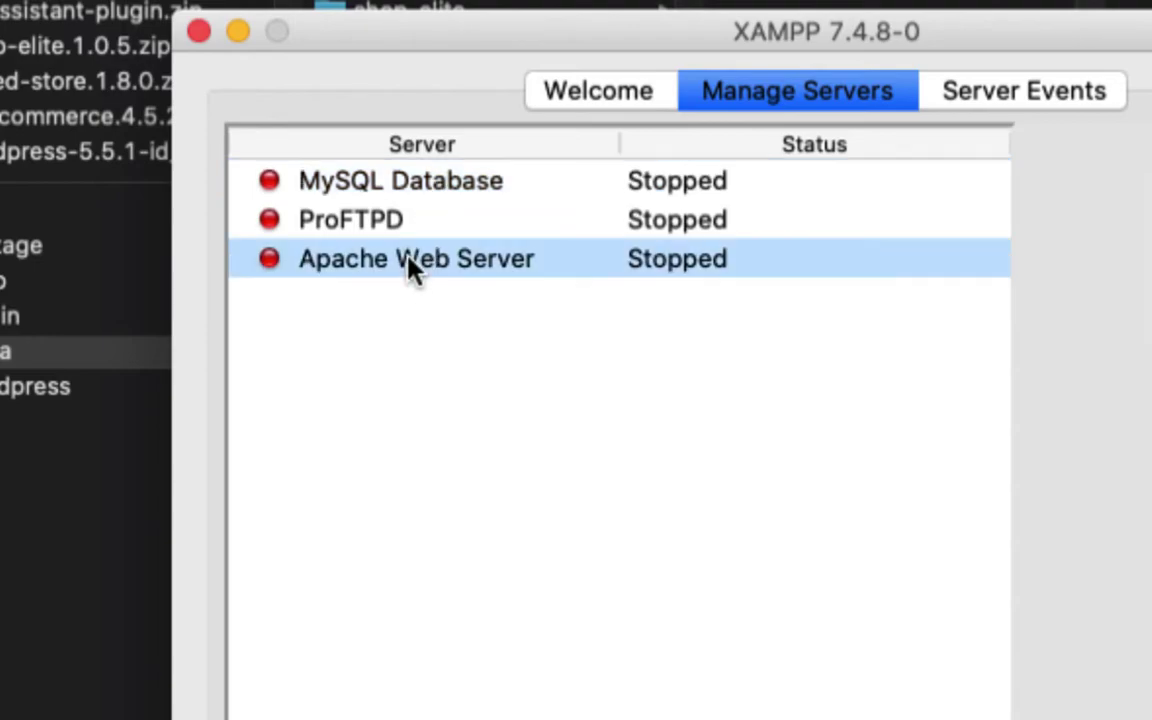
click(412, 184)
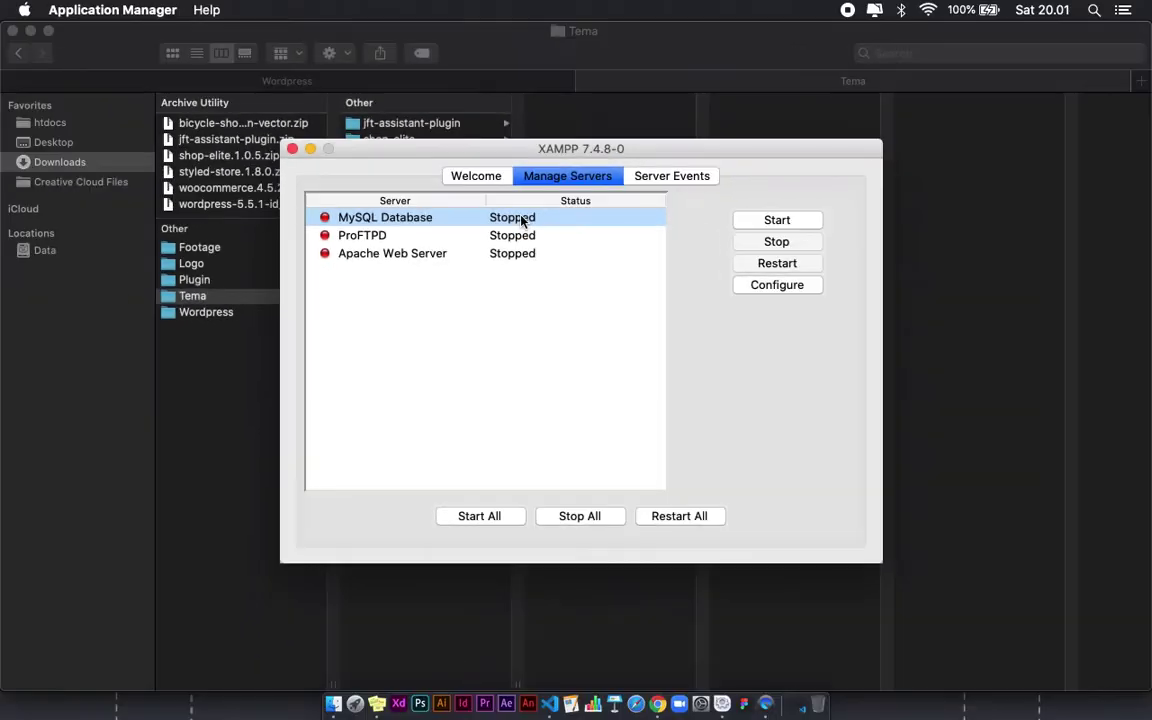
click(462, 519)
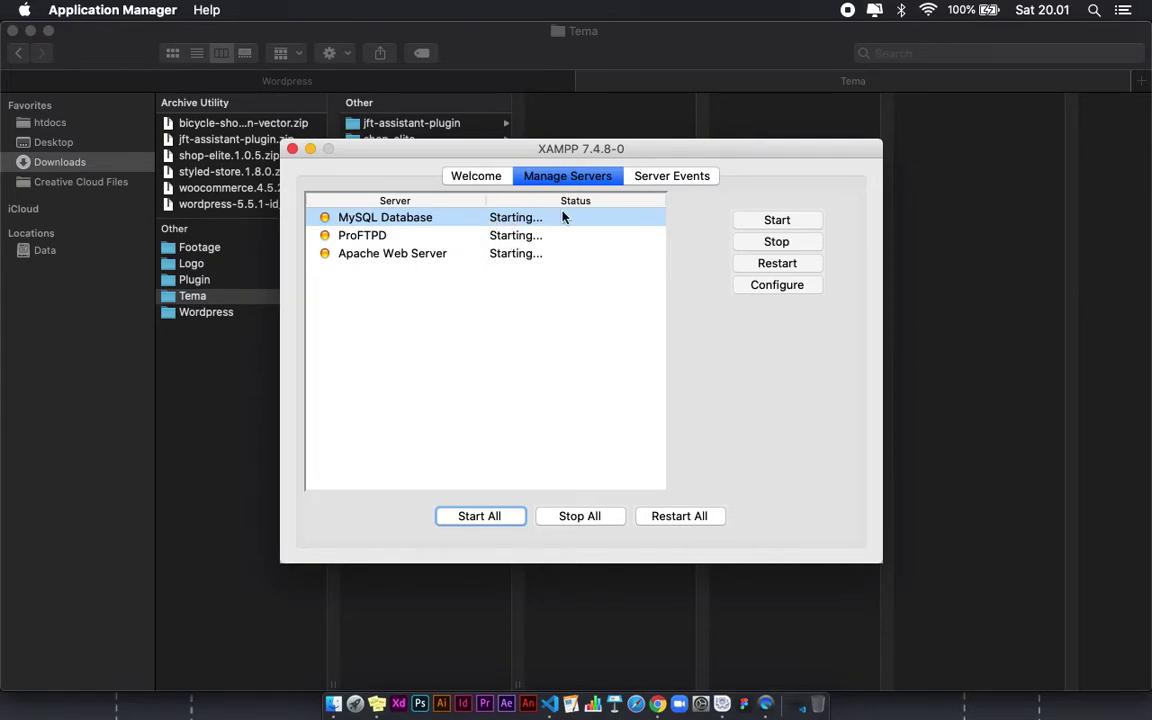
Step: Check that the servers show Running, then close the XAMPP manager window
mouse_move(512, 150)
mouse_down()
mouse_move(512, 177)
mouse_move(505, 167)
mouse_up()
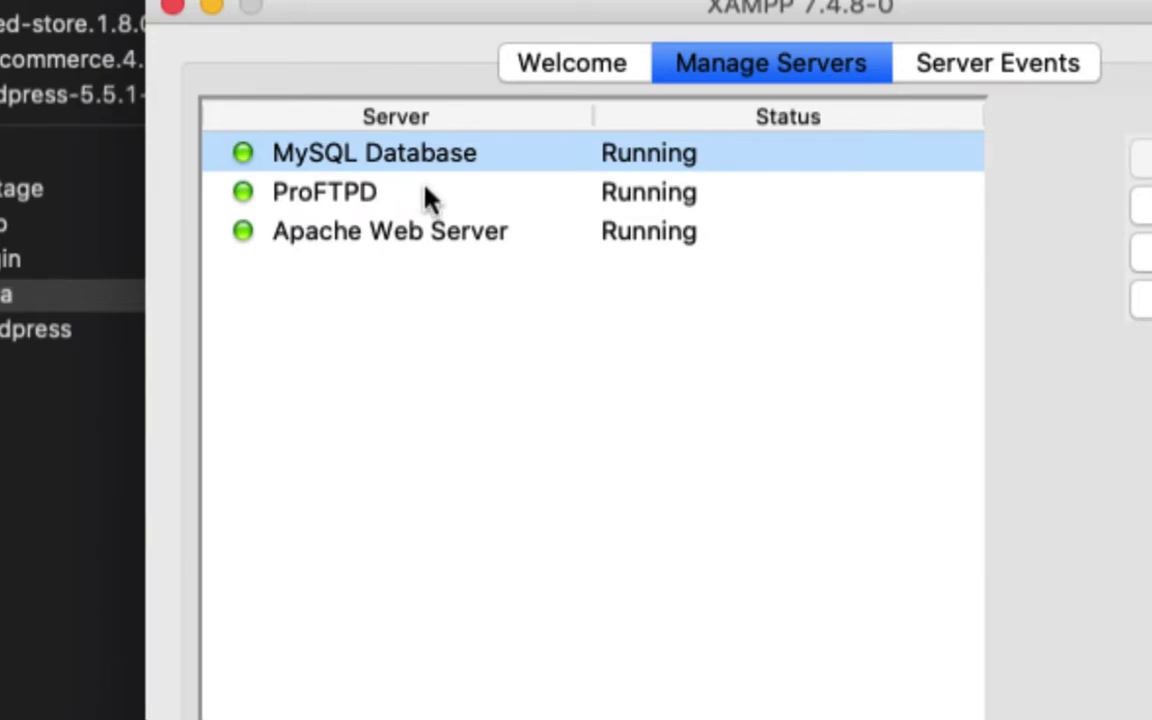
click(367, 240)
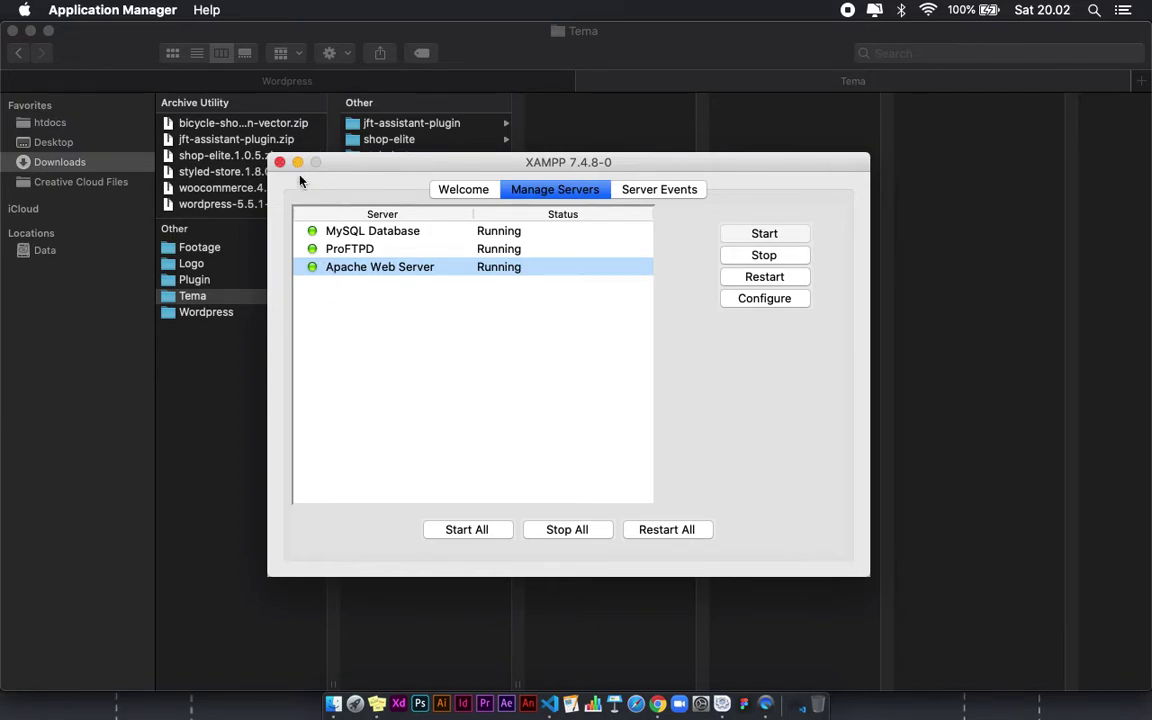
click(298, 164)
Step: Copy the Wordpress folder in Downloads using its right-click Copy "Wordpress" command
click(586, 401)
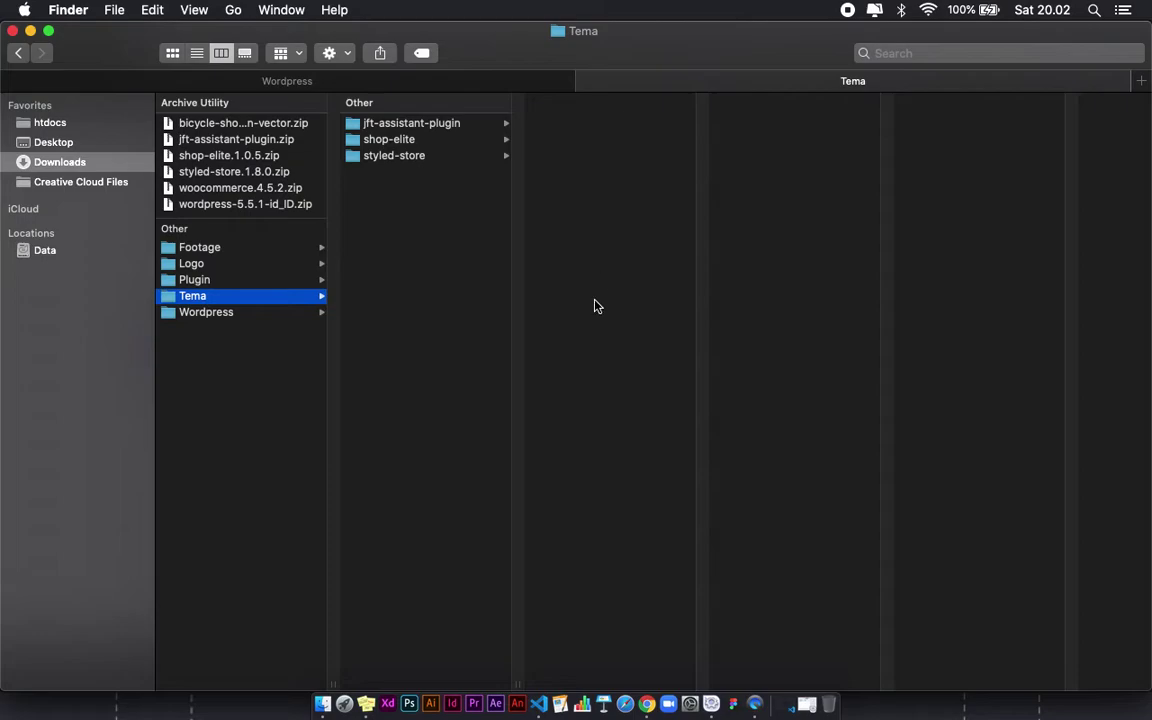
click(239, 329)
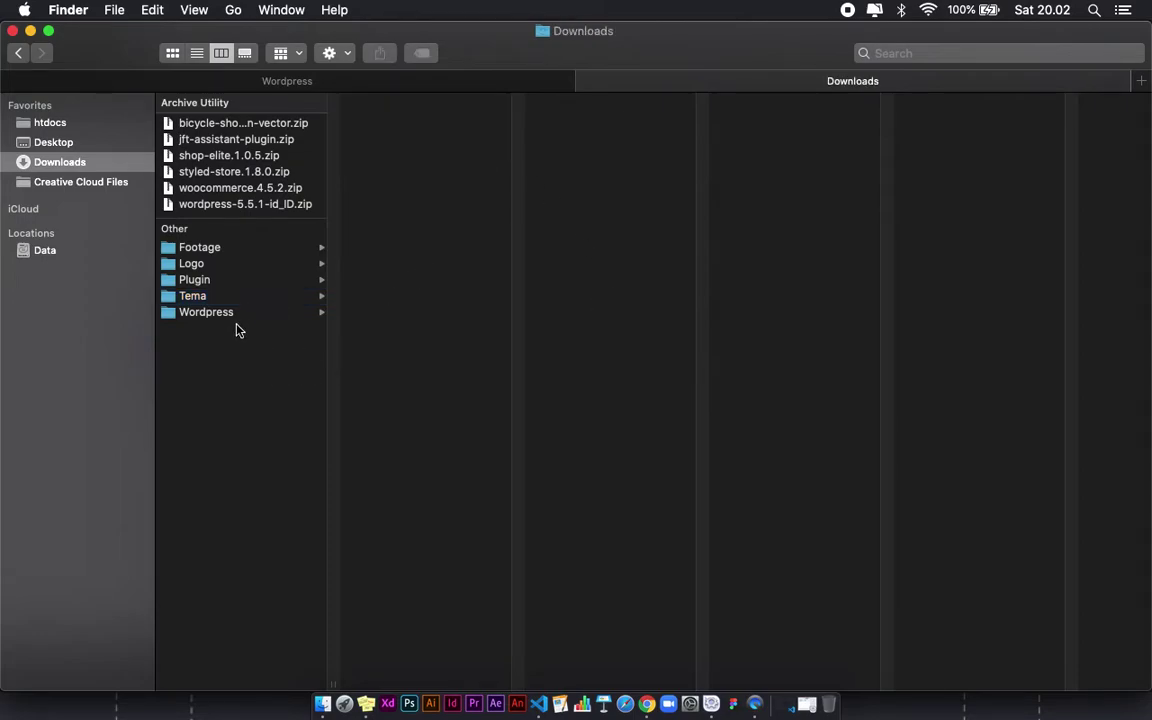
click(239, 313)
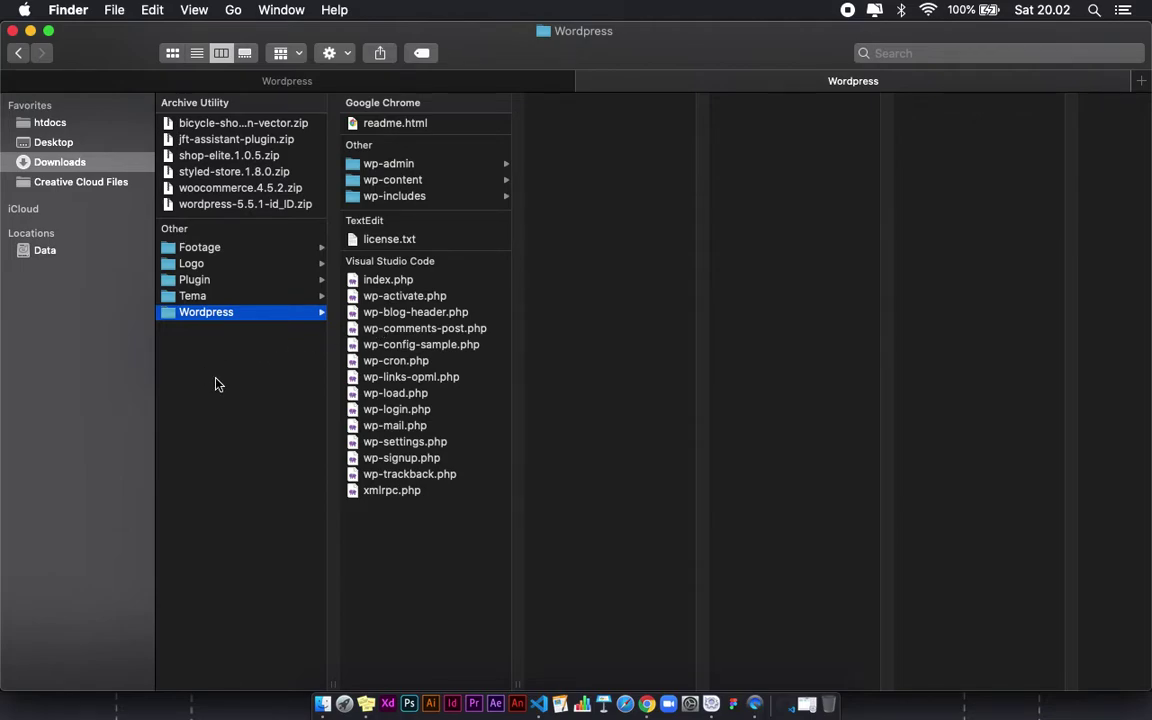
right_click(220, 318)
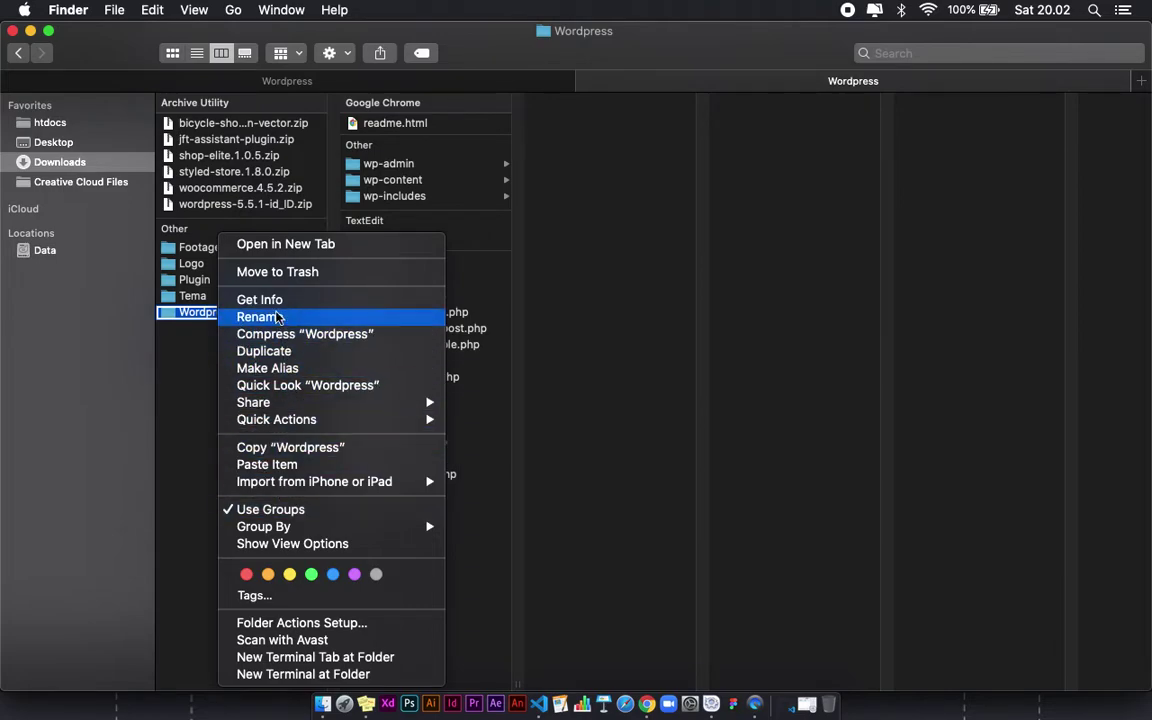
click(290, 447)
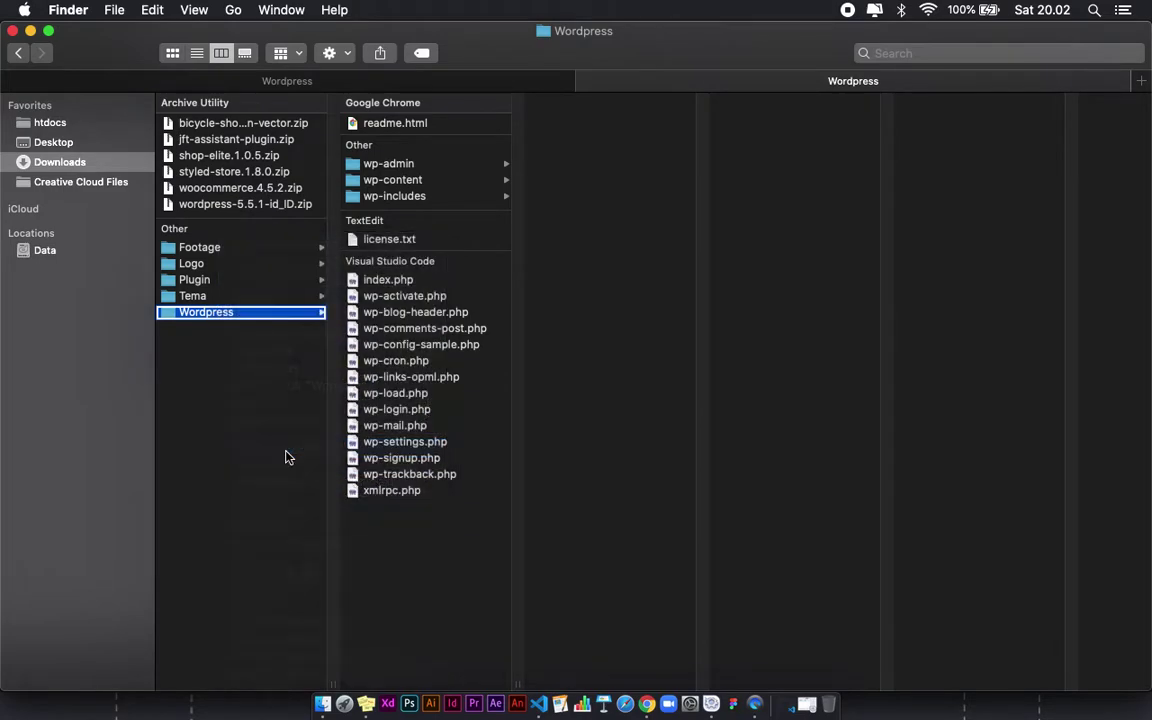
click(262, 9)
mouse_move(233, 12)
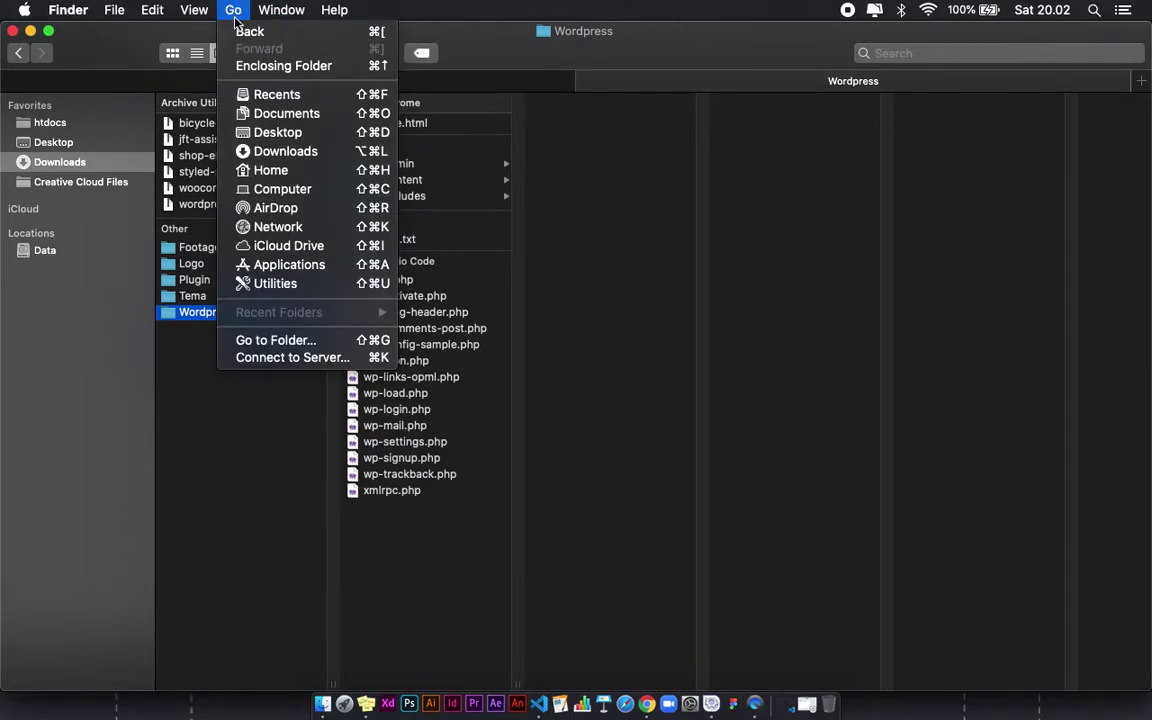
Step: In Applications > XAMPP > htdocs, rename the existing Wordpress folder to Wordpressss
click(279, 267)
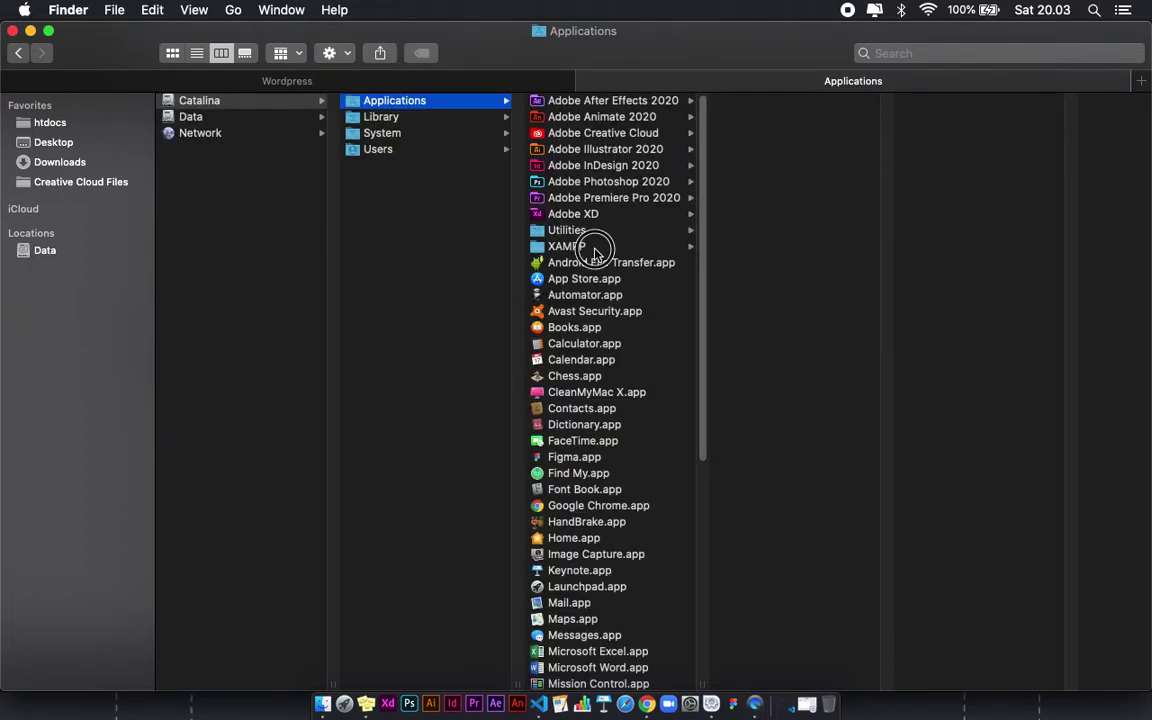
click(590, 246)
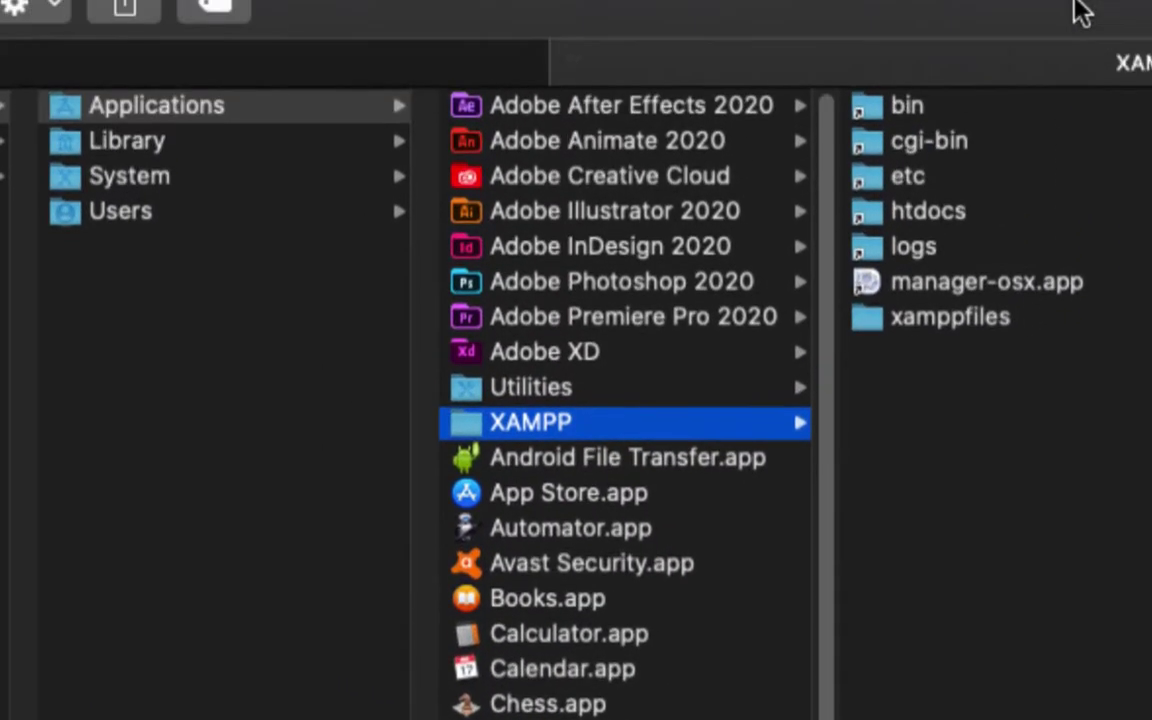
click(945, 220)
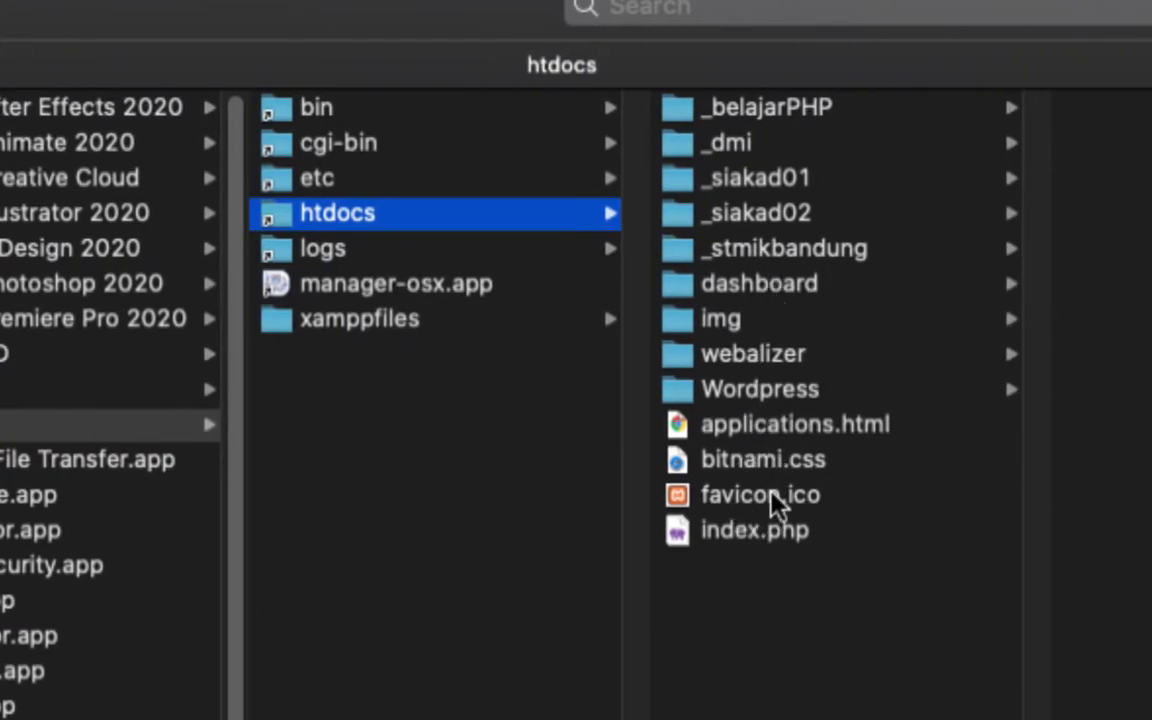
click(852, 395)
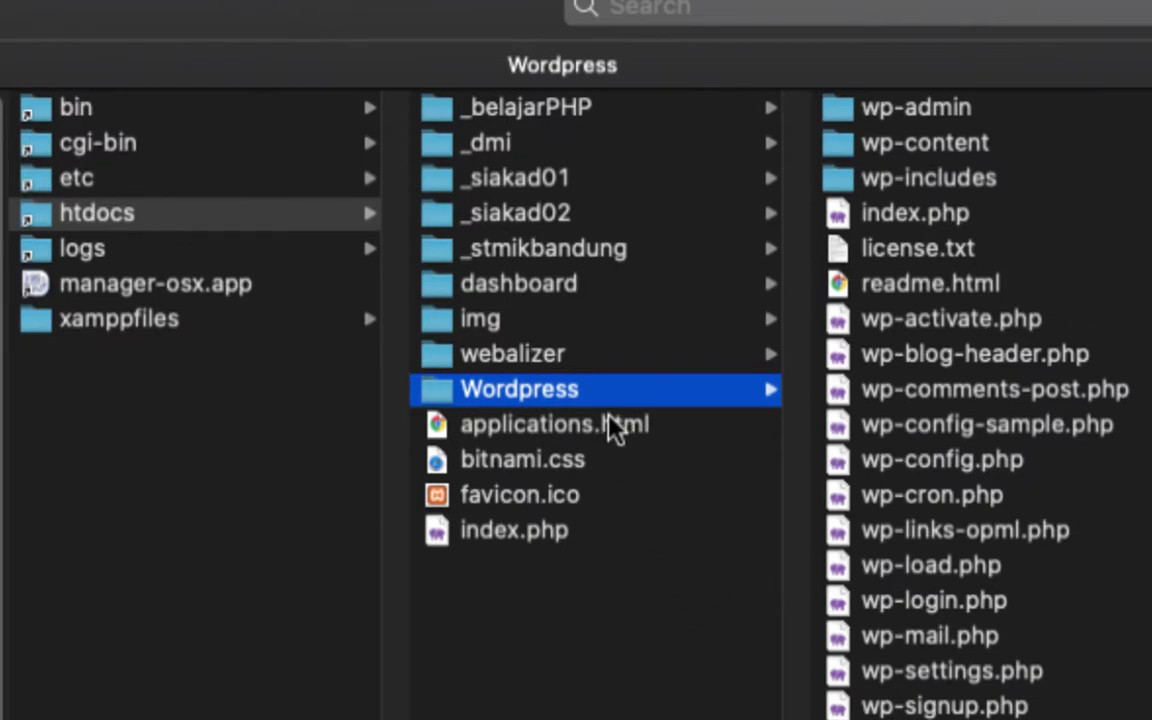
key(Return)
text(ss)
key(Return)
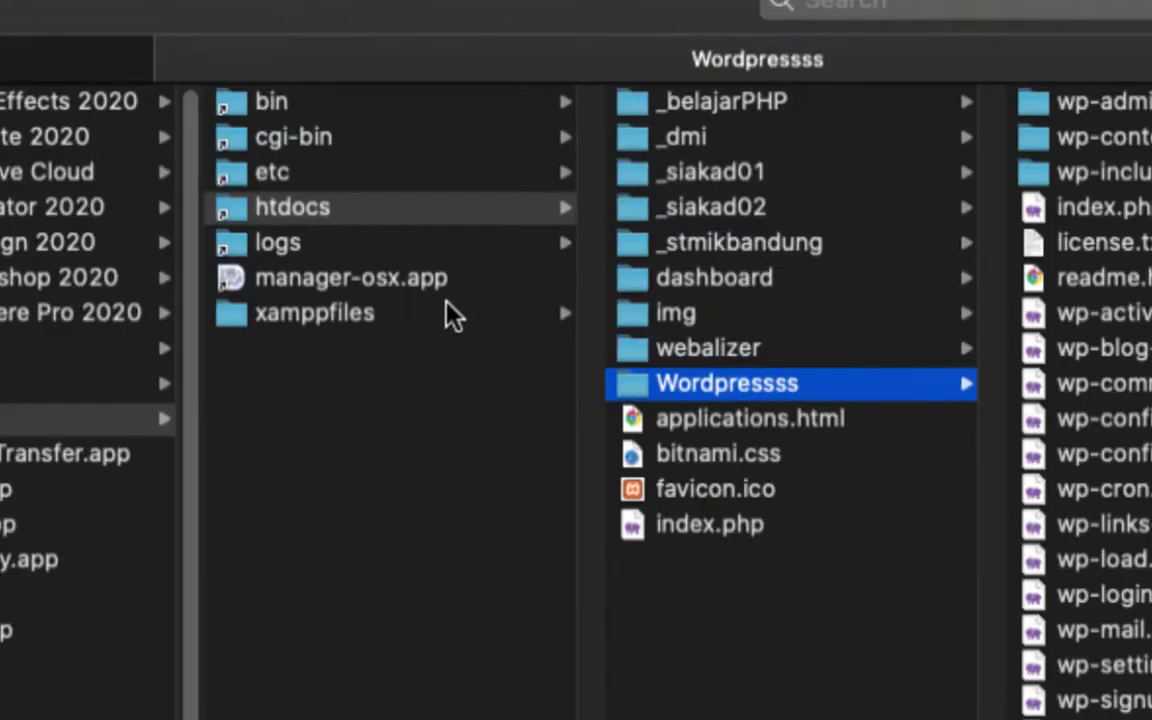
scroll(300, 300, left, 3)
click(527, 220)
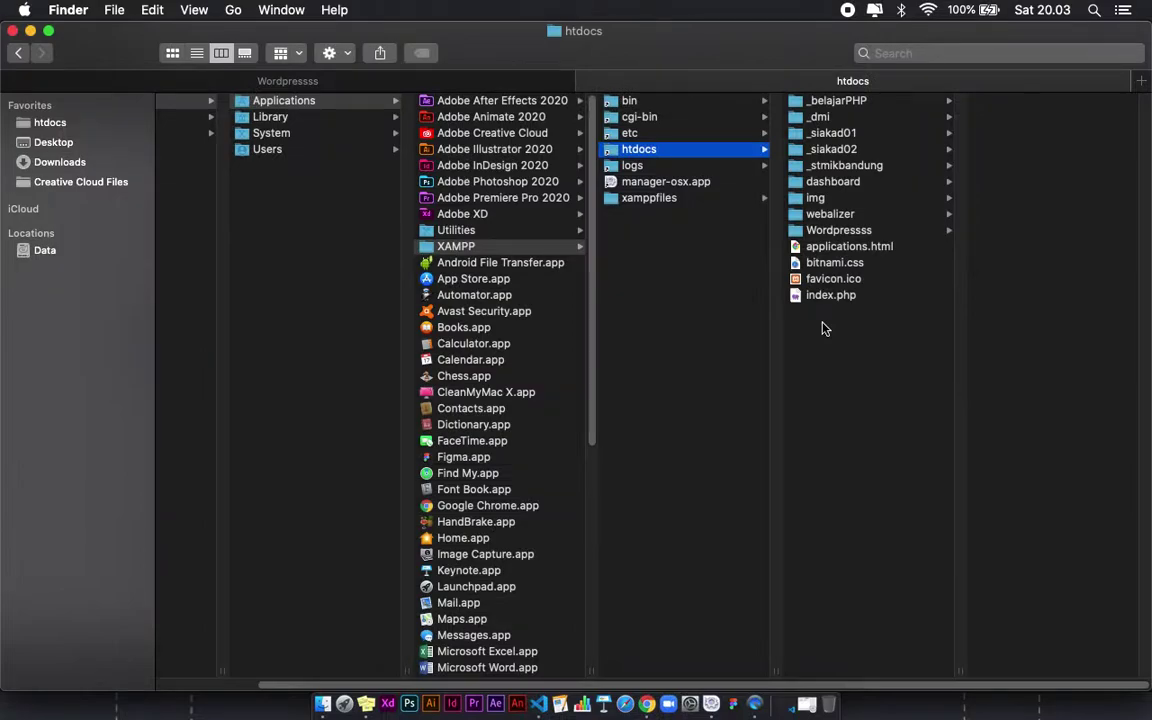
Step: Scroll through Chrome's 'htdocs in windows' image results, then close that tab
key(super+Tab)
key(super+Tab)
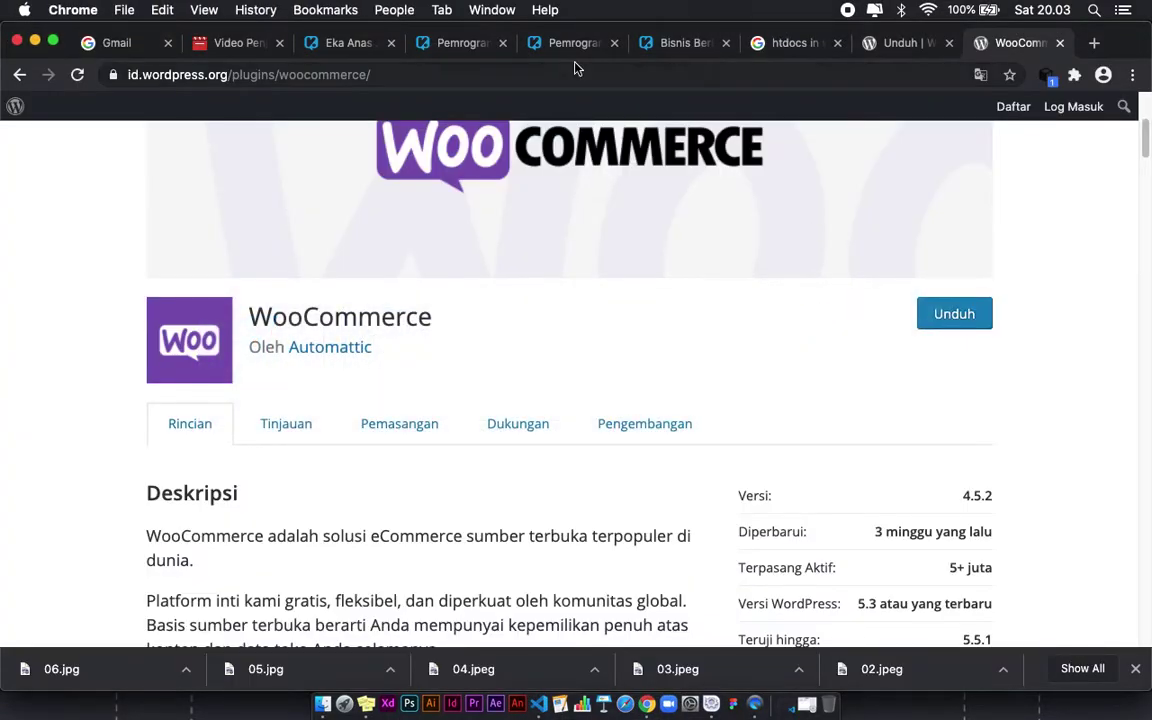
click(779, 43)
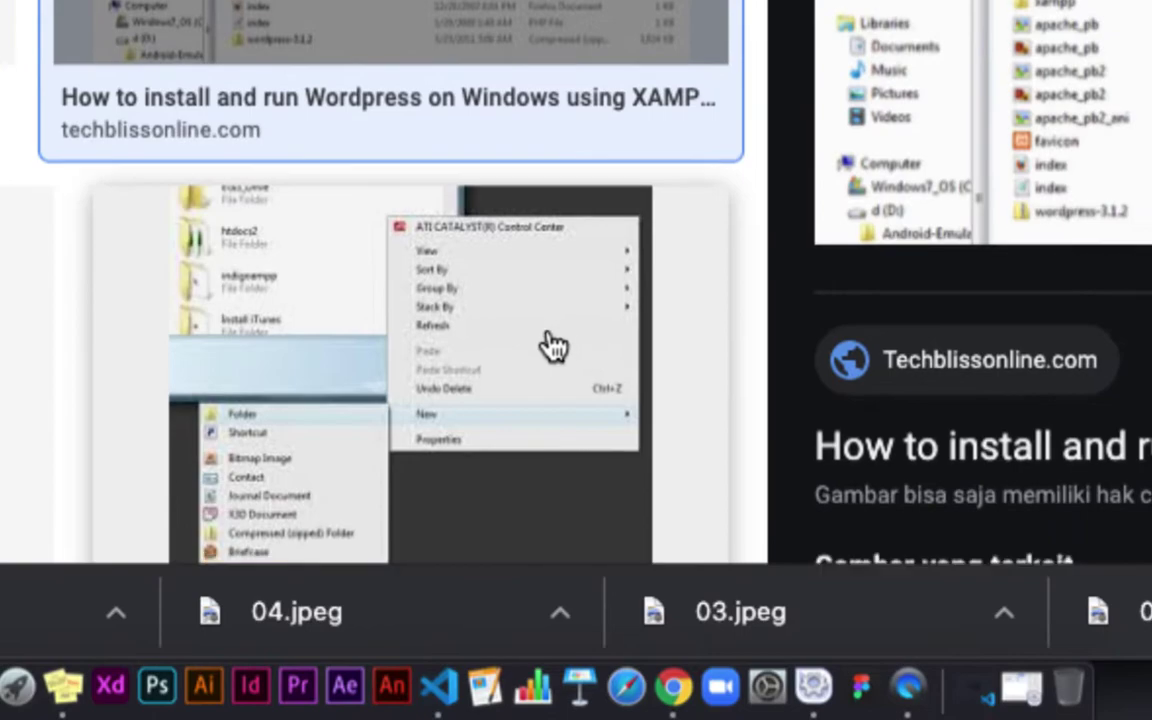
scroll(553, 347, down, 5)
scroll(508, 320, down, 5)
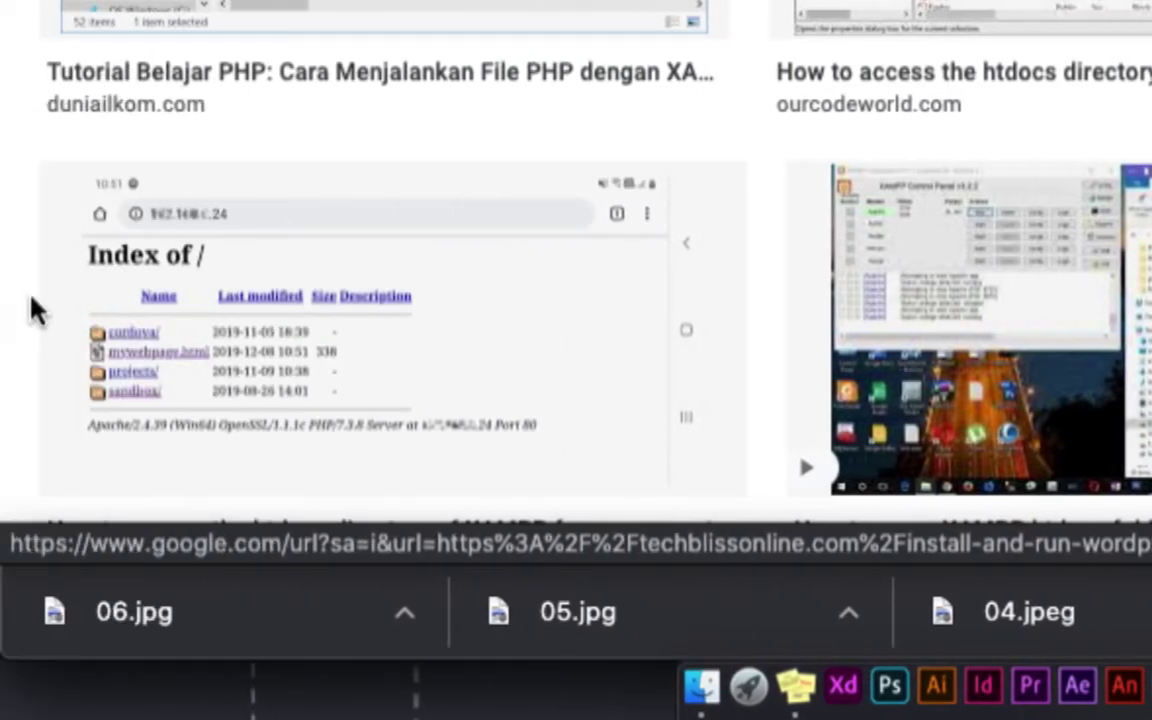
scroll(226, 314, down, 5)
scroll(987, 215, up, 10)
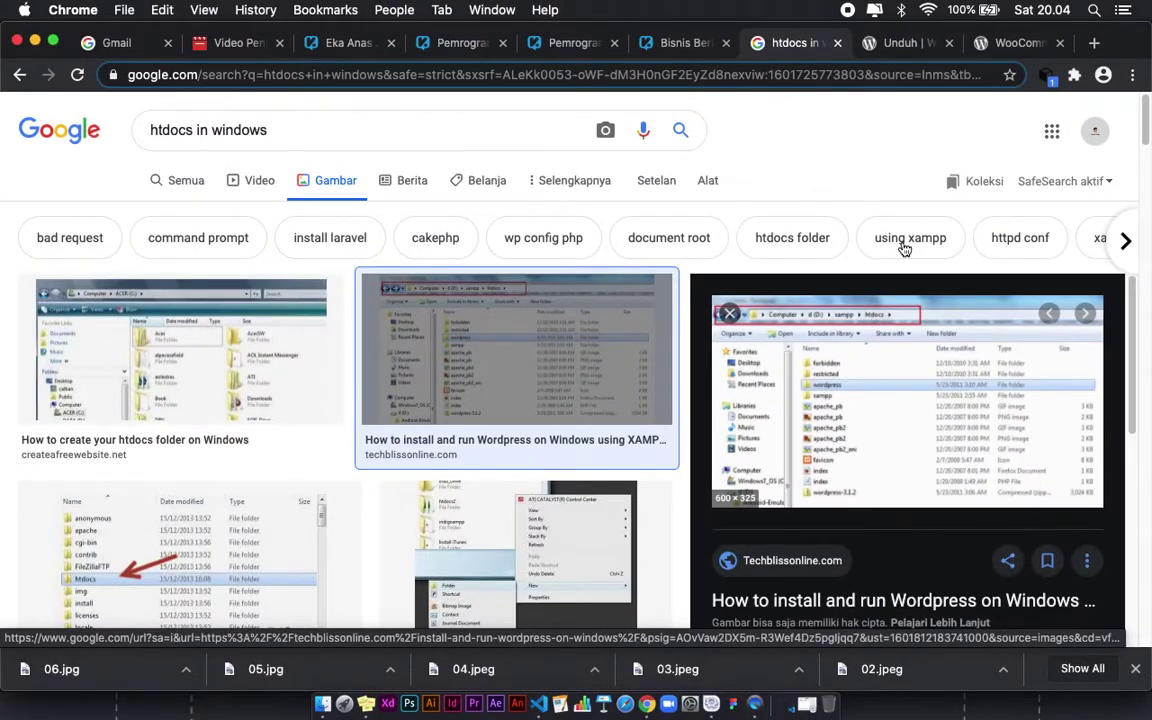
click(837, 43)
Step: Show Downloads > Wordpress in Finder's second tab, then switch back to the htdocs tab
key(super+Tab)
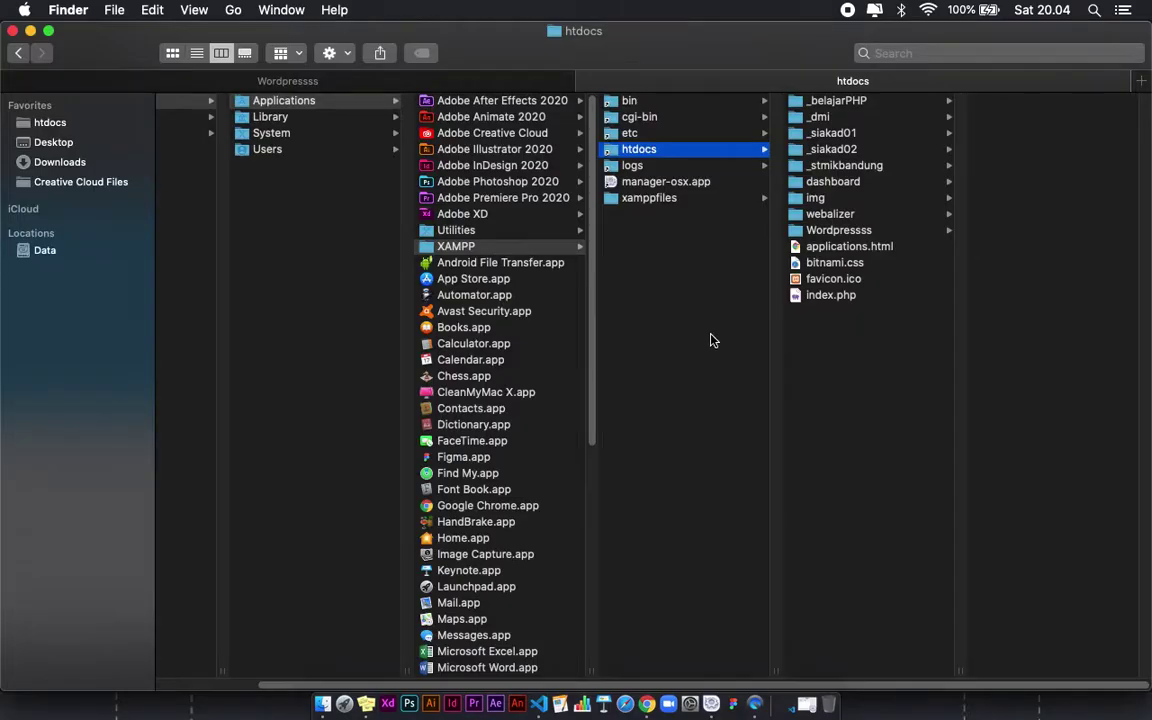
click(452, 74)
click(60, 162)
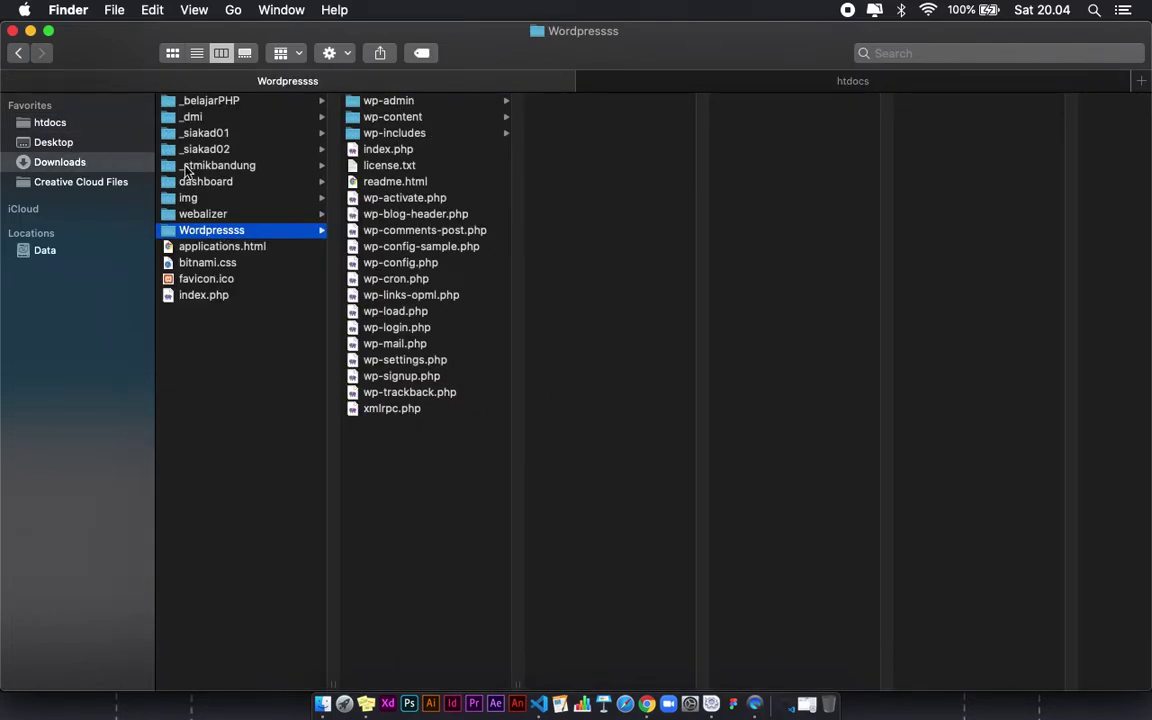
click(231, 312)
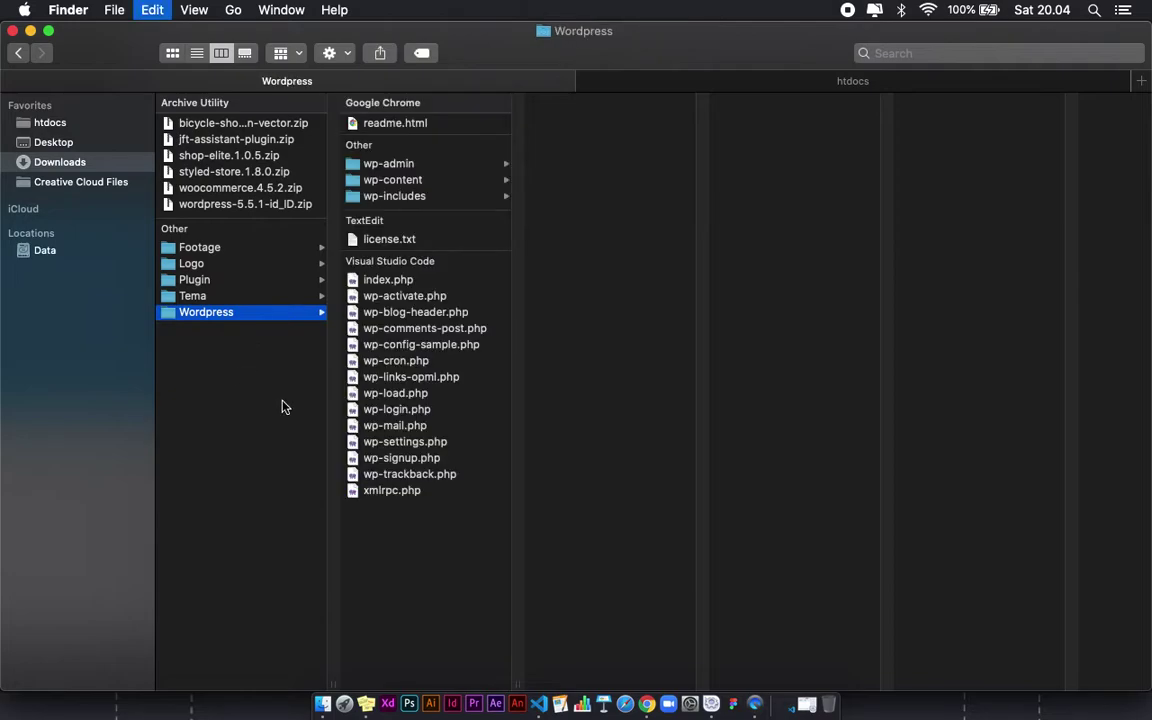
click(720, 80)
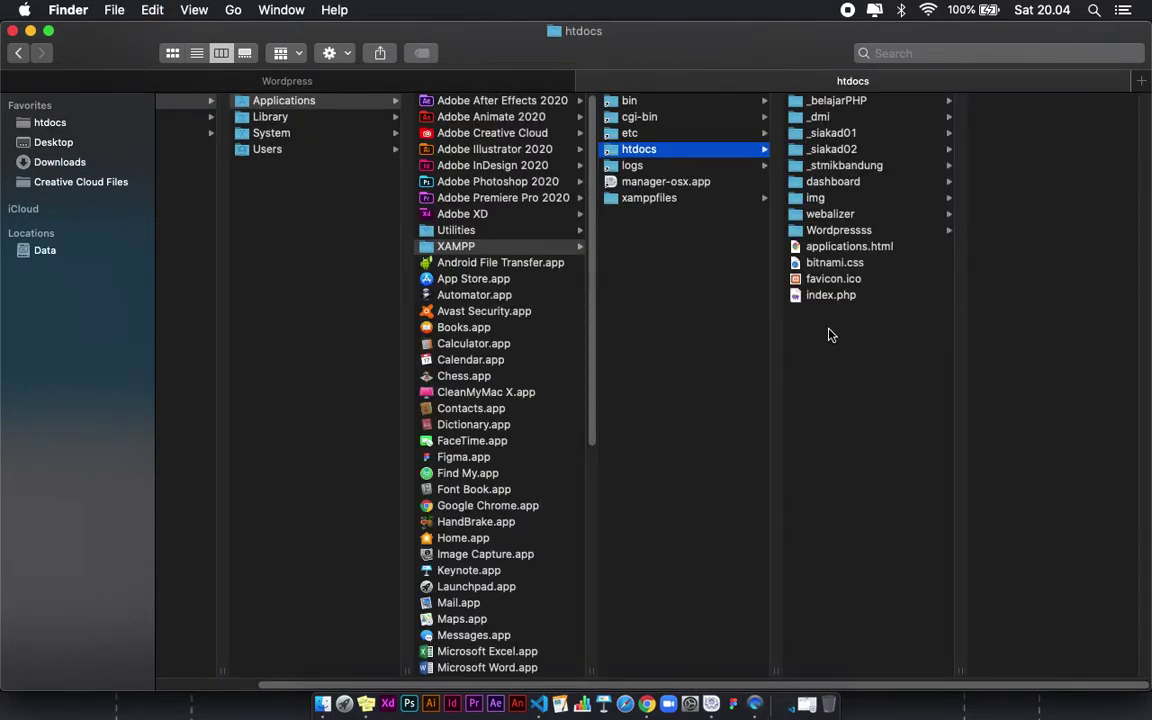
Step: Paste the copied WordPress folder into htdocs, authorizing with the admin password
key(super+v)
text(••••••••••)
key(Return)
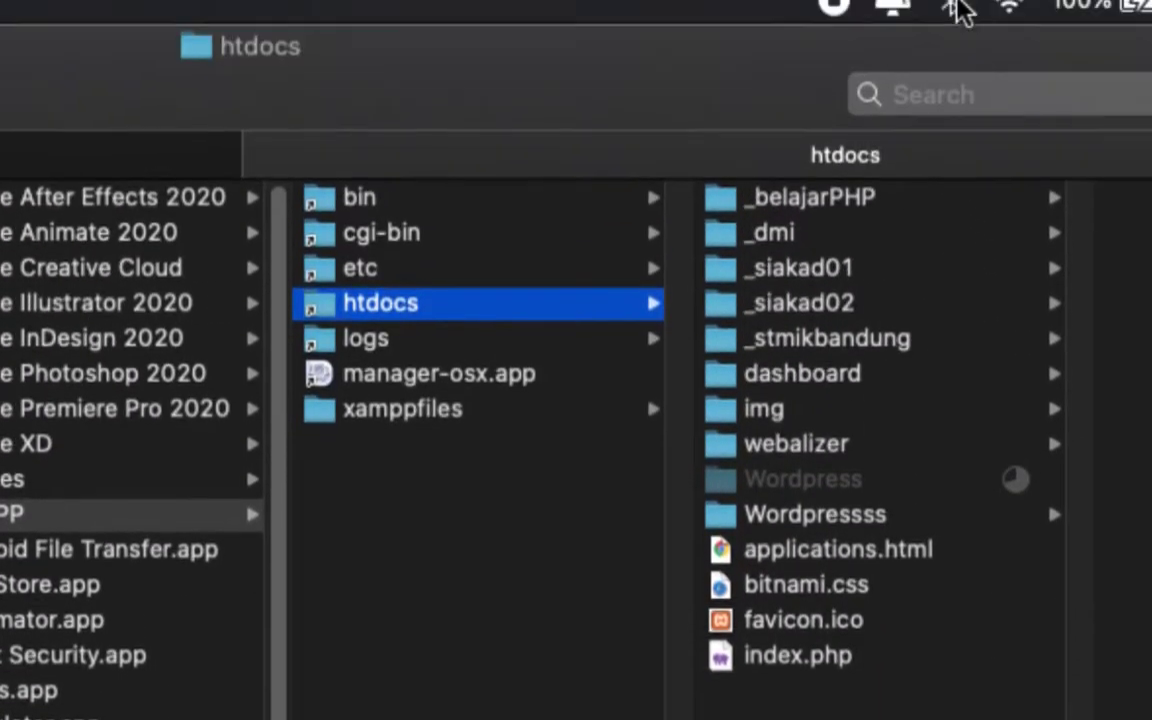
Step: Rename the new WordPress folder copy to bicycle
click(875, 485)
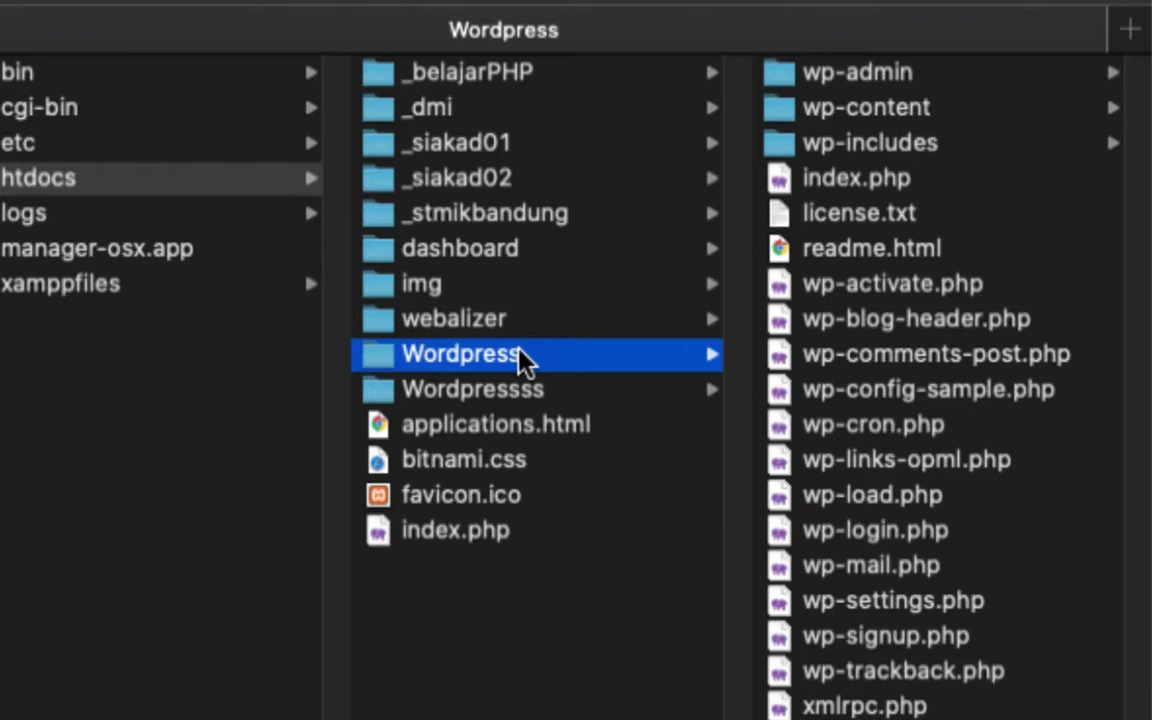
click(520, 355)
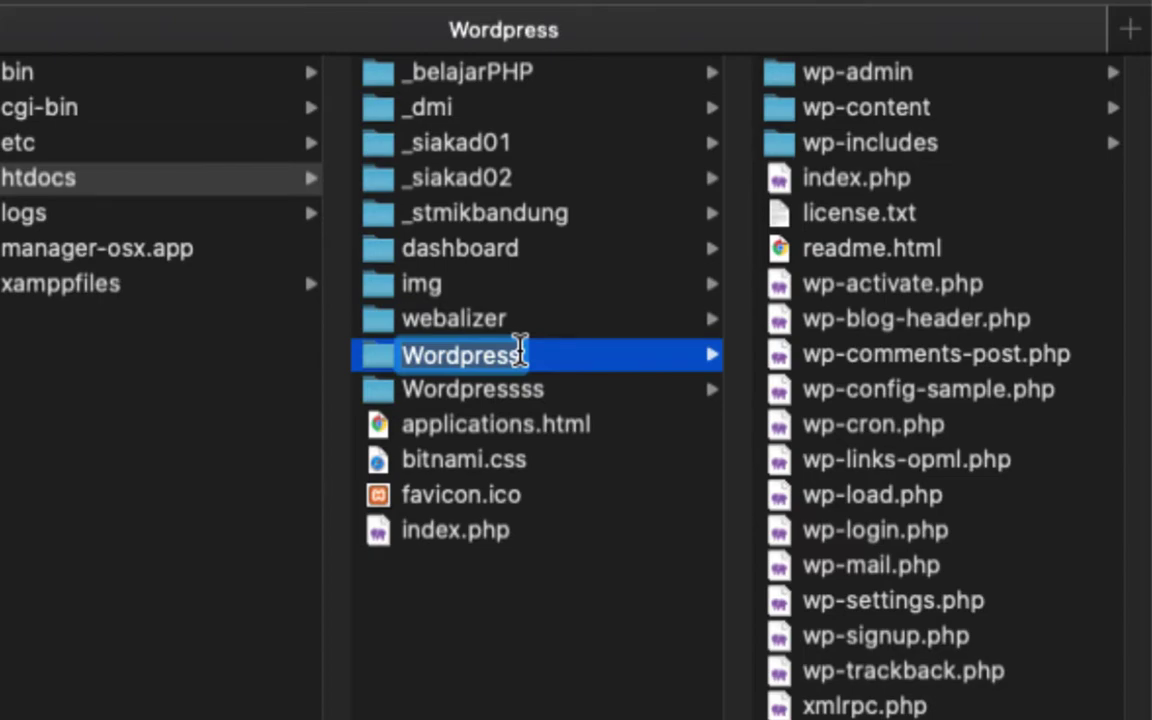
text(bicyle)
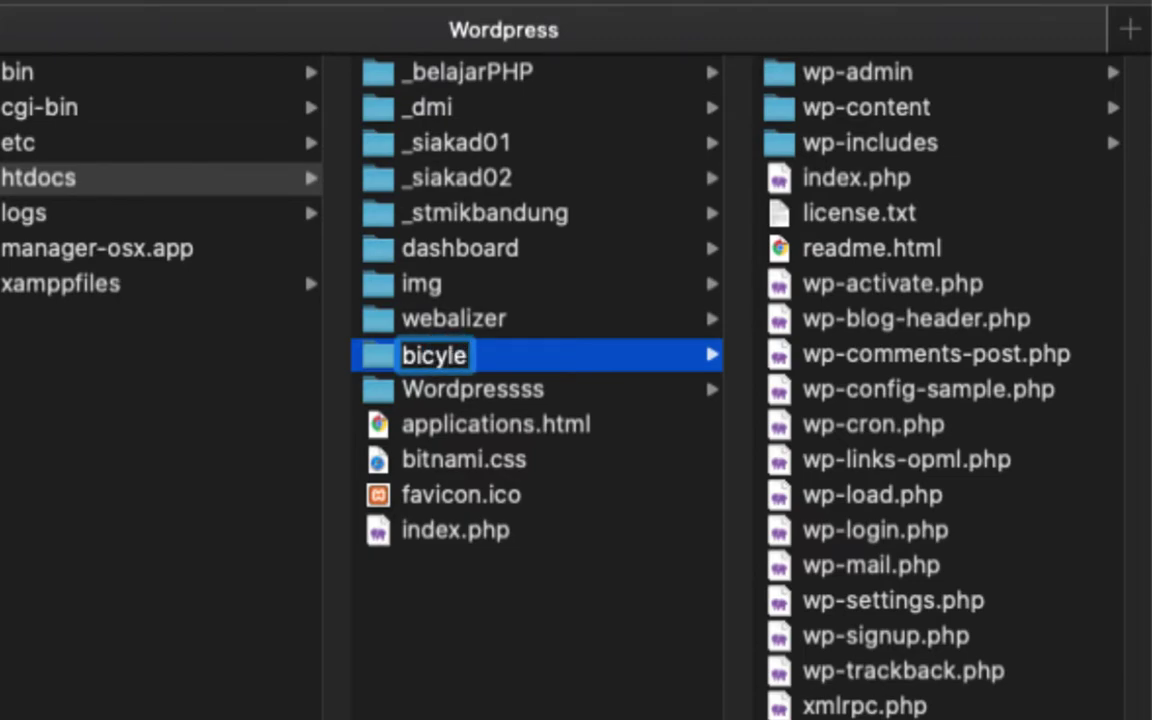
key(BackSpace)
key(BackSpace)
text(cle)
key(Return)
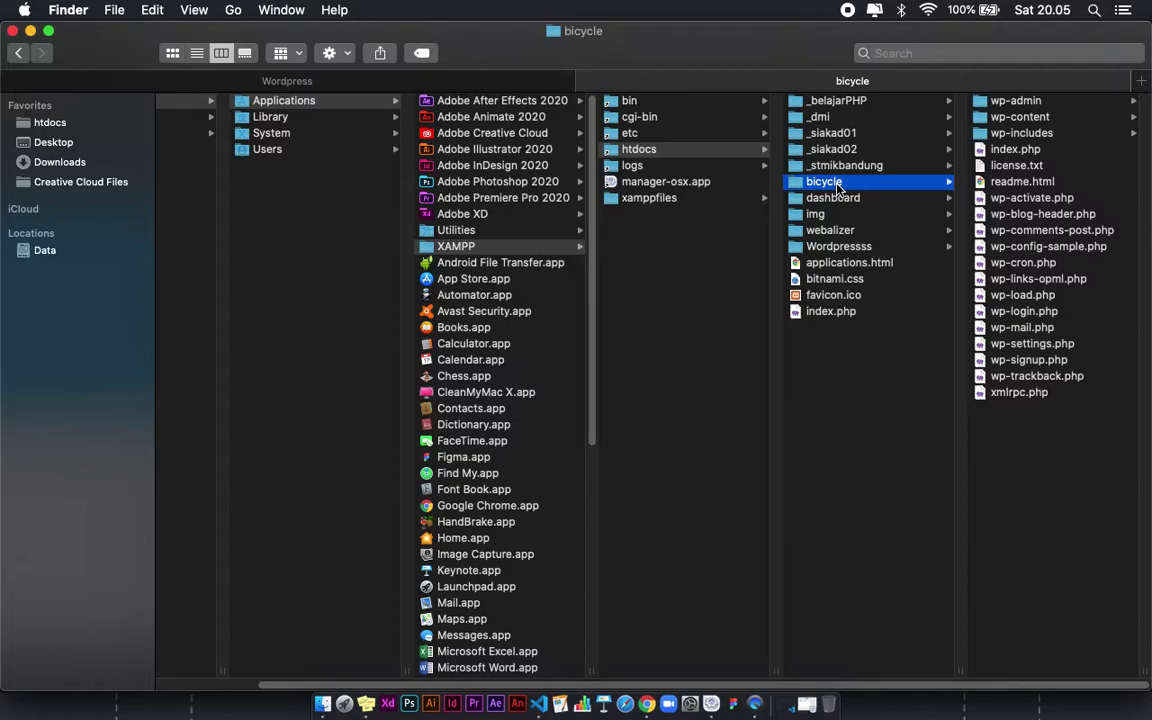
click(647, 705)
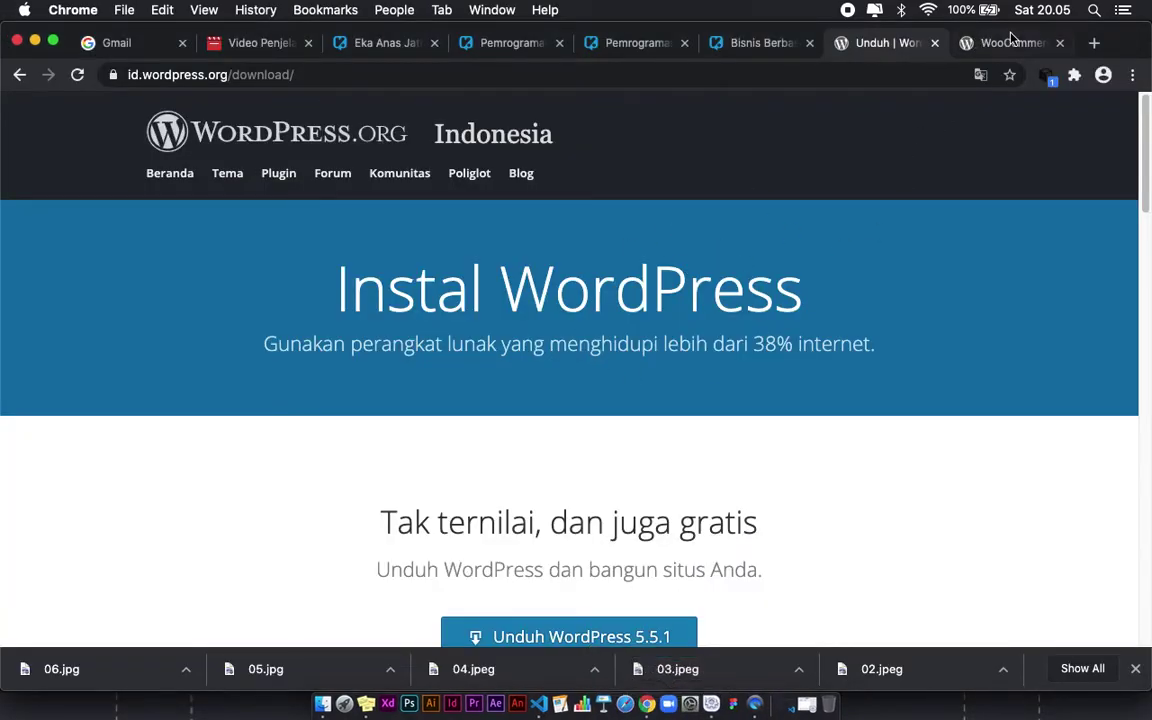
Step: Close the WooCommerce plugin tab and load localhost/bicycle in the address bar
click(1008, 42)
click(1059, 43)
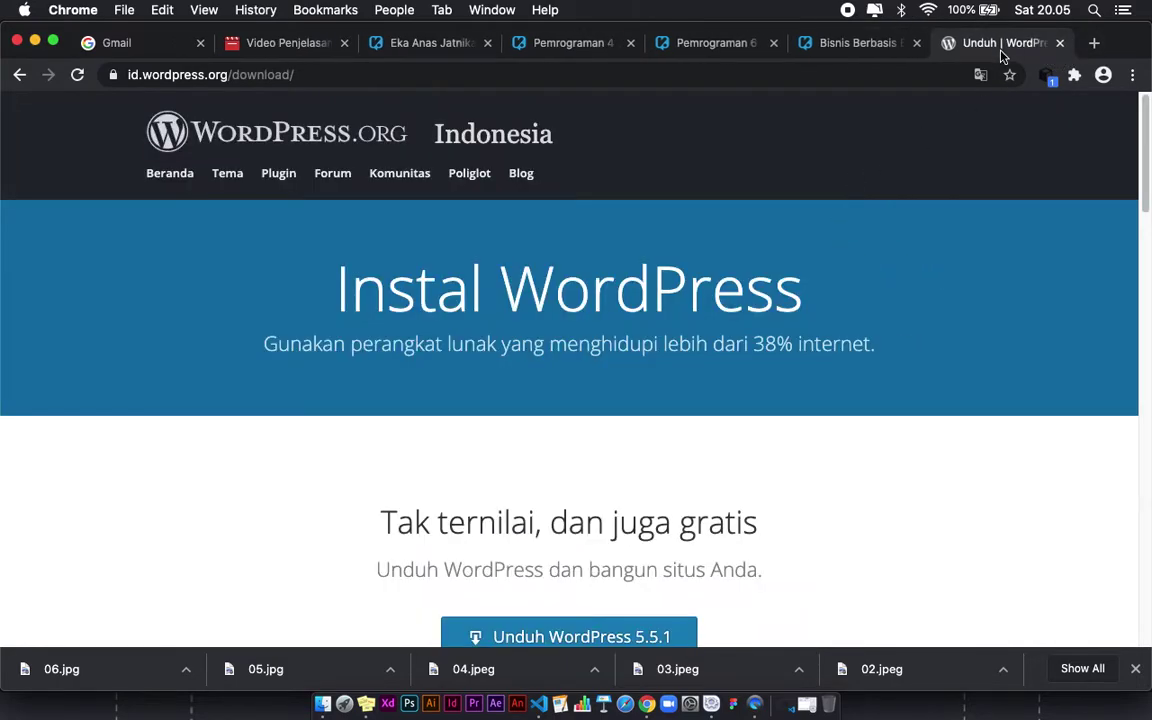
click(619, 77)
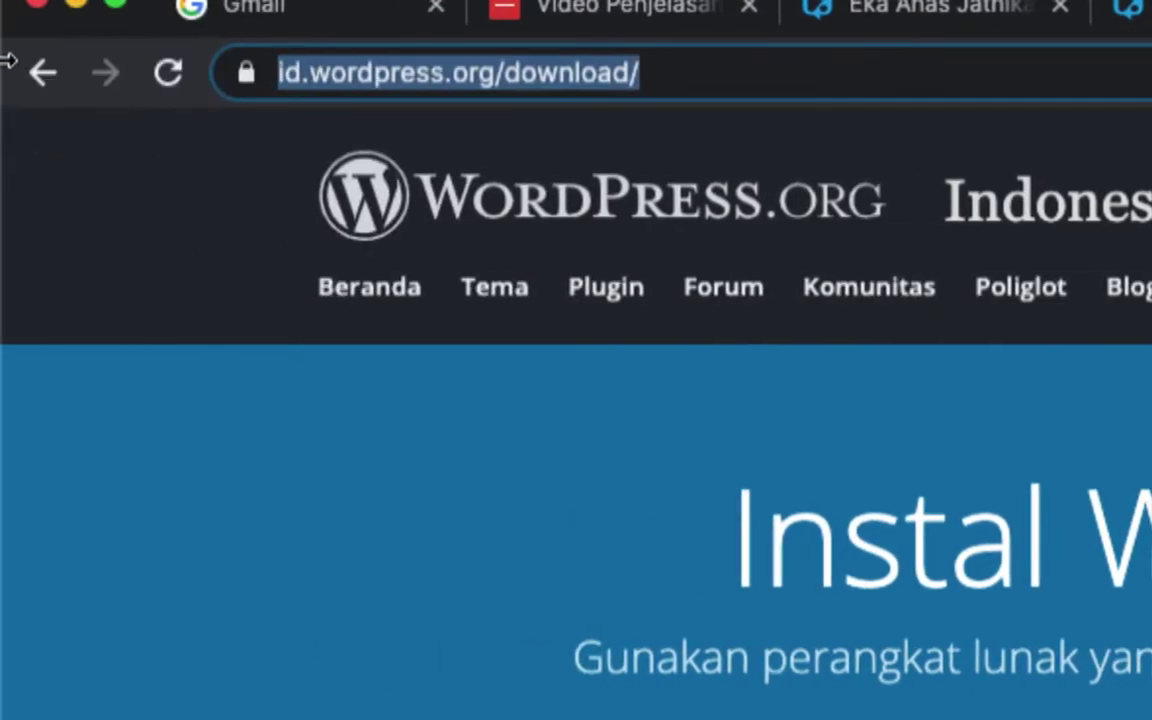
text(localhost)
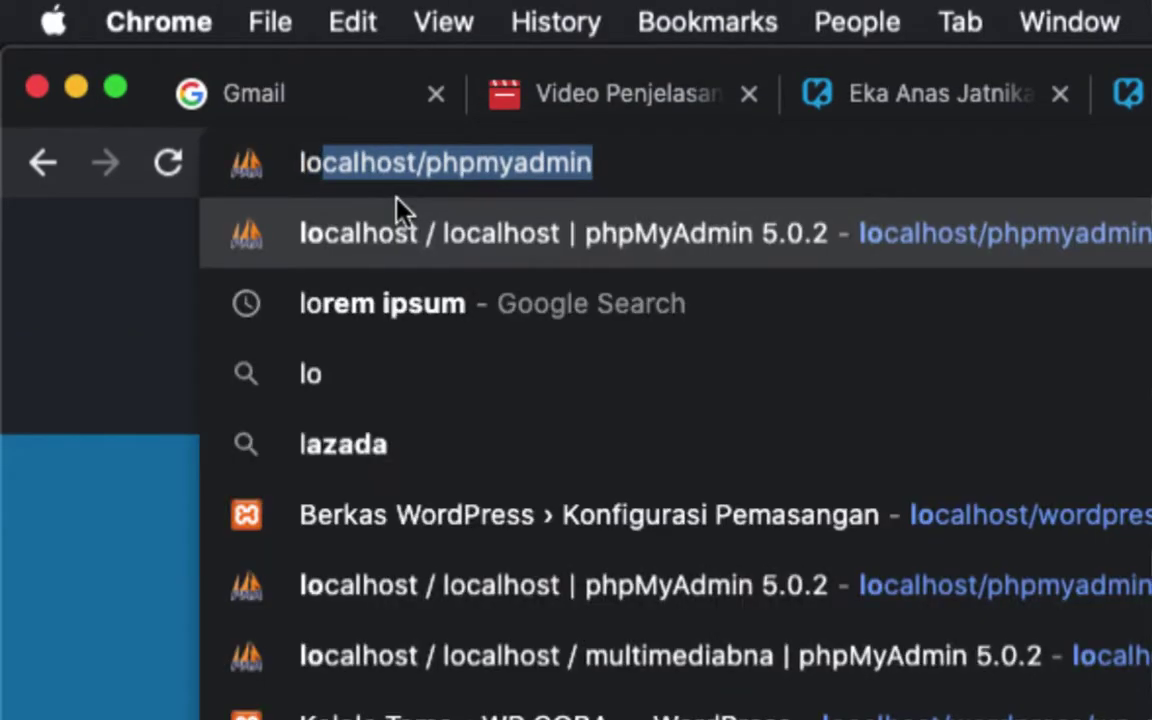
text(/)
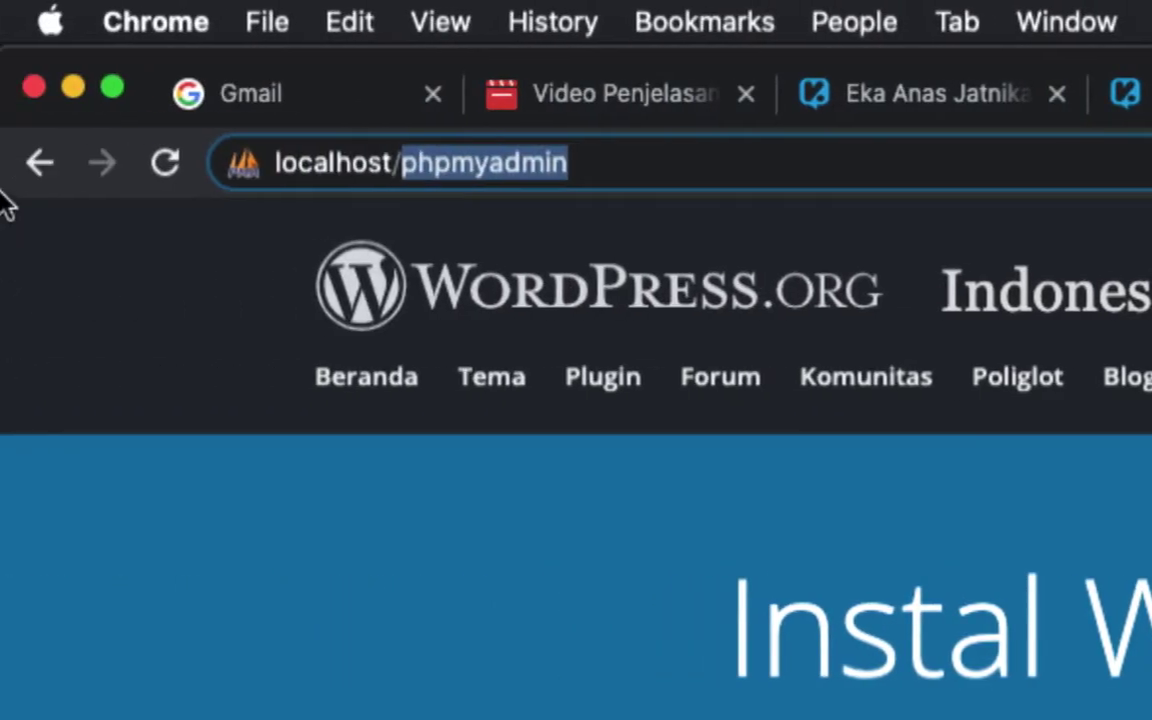
text(bi)
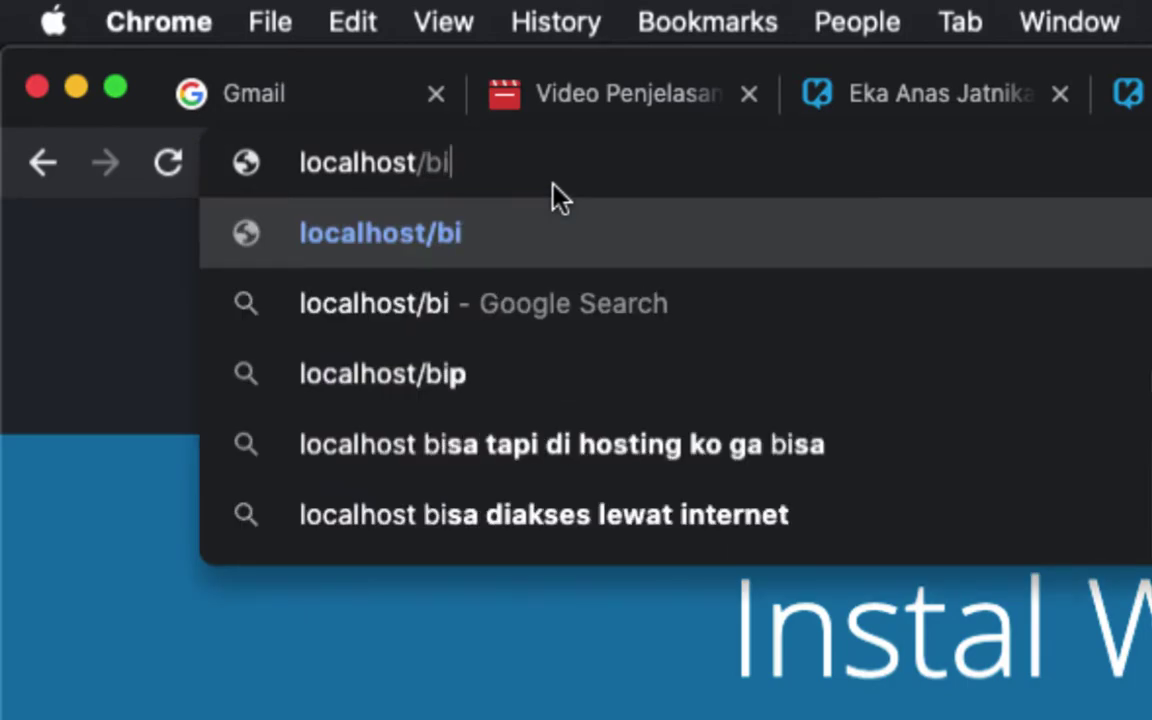
text(cyc;e)
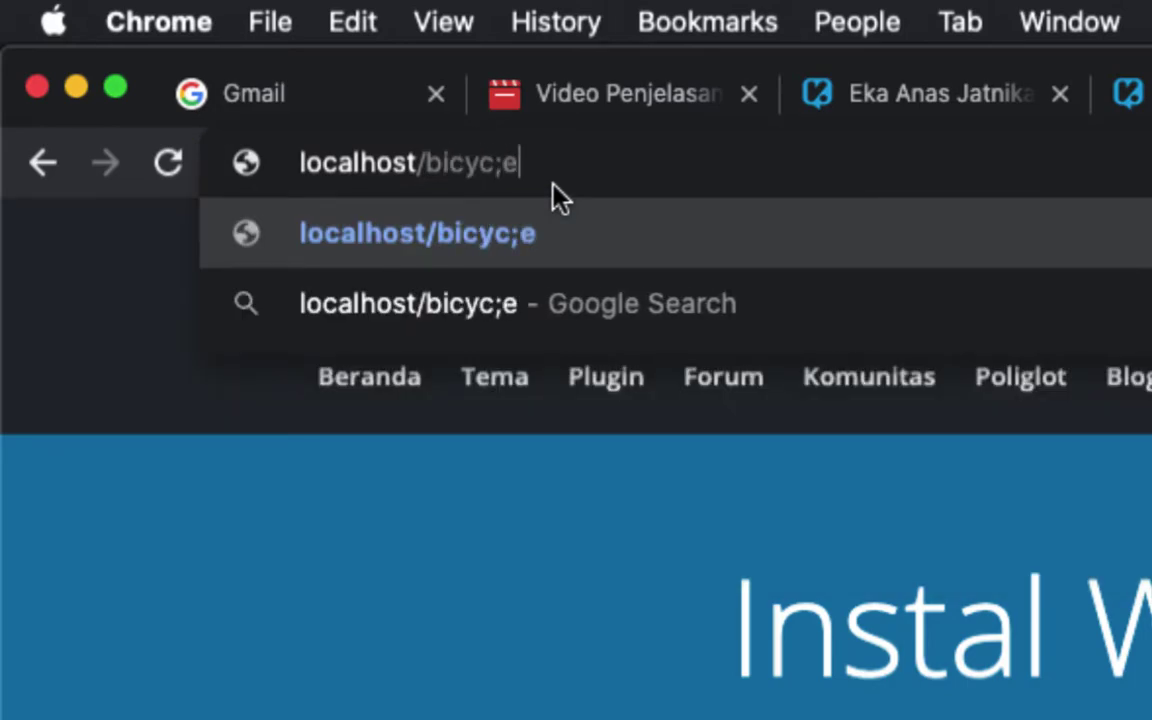
key(BackSpace)
key(BackSpace)
text(le)
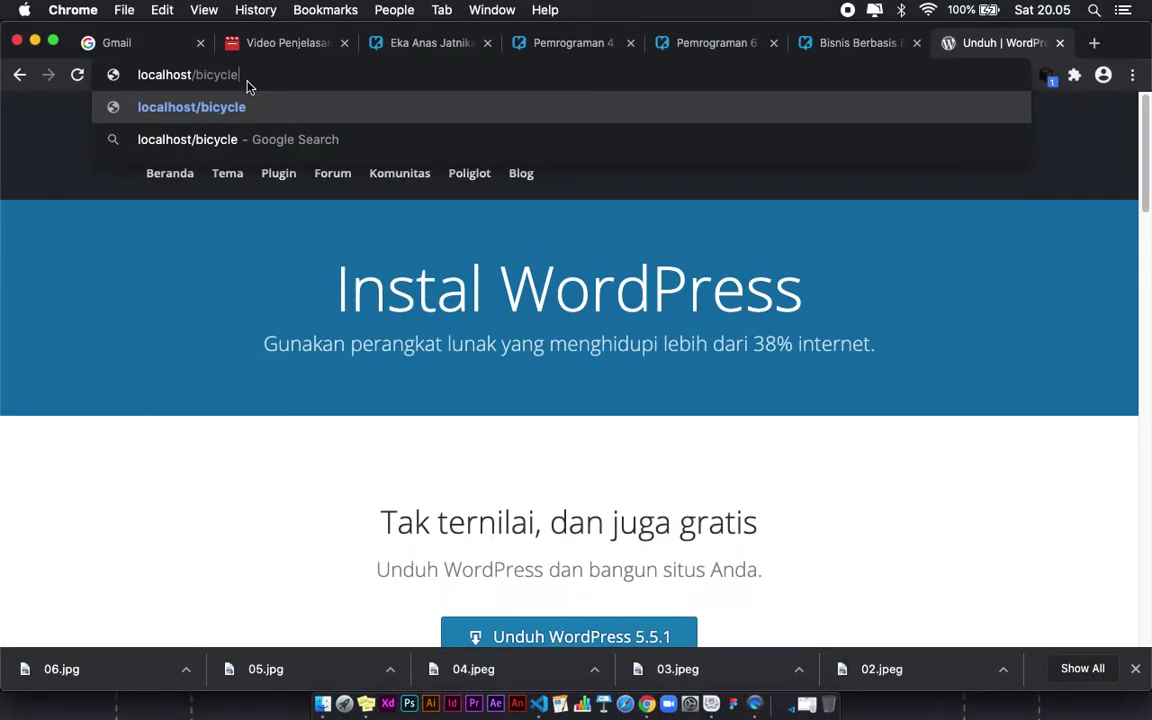
key(Return)
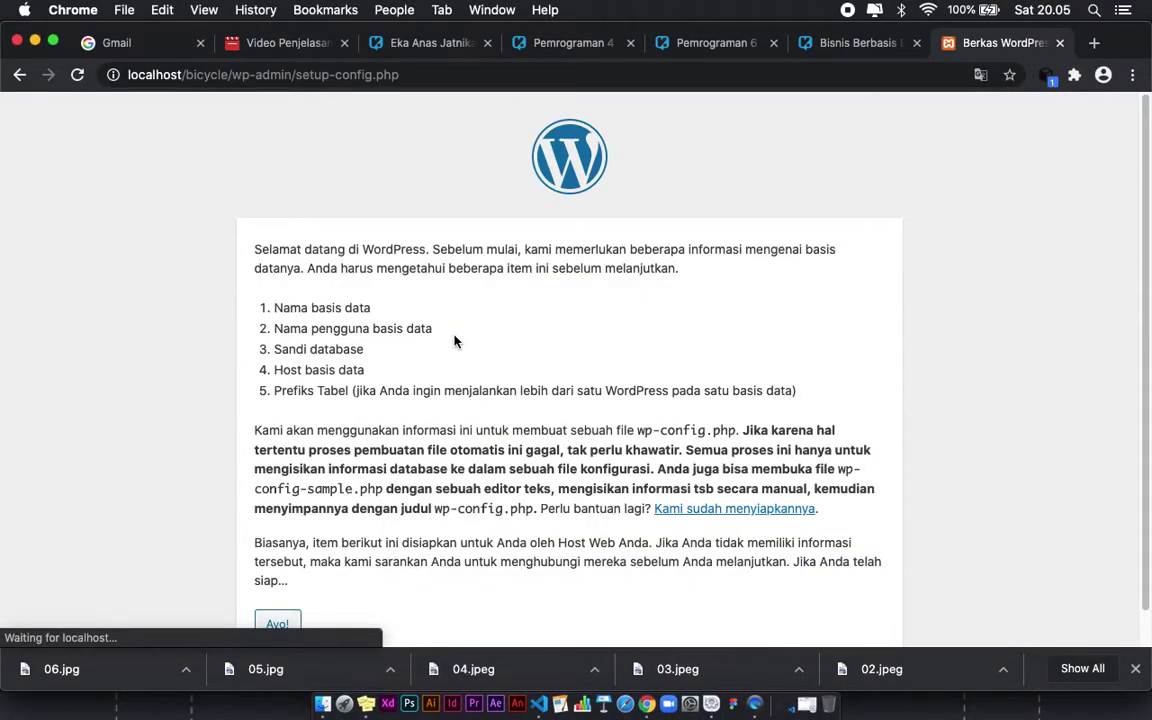
Step: Scroll through and highlight the setup introduction text on the welcome page
scroll(620, 337, down, 1)
scroll(449, 231, up, 1)
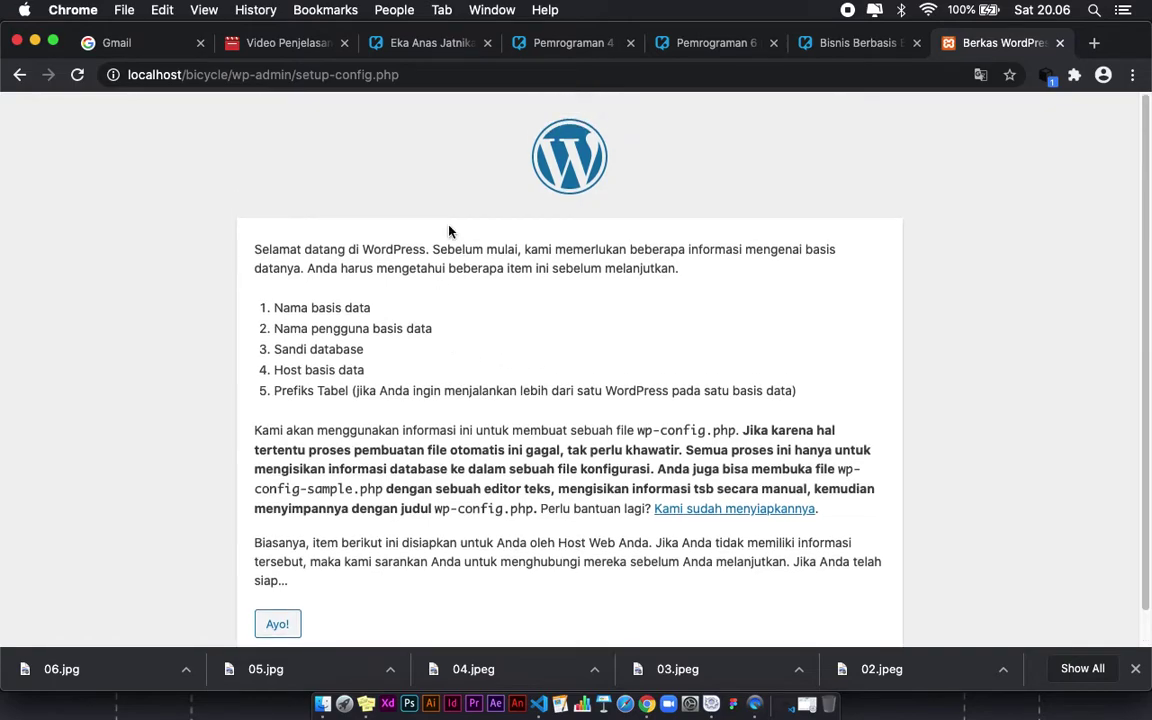
drag(252, 249, 411, 613)
scroll(411, 612, down, 1)
click(380, 435)
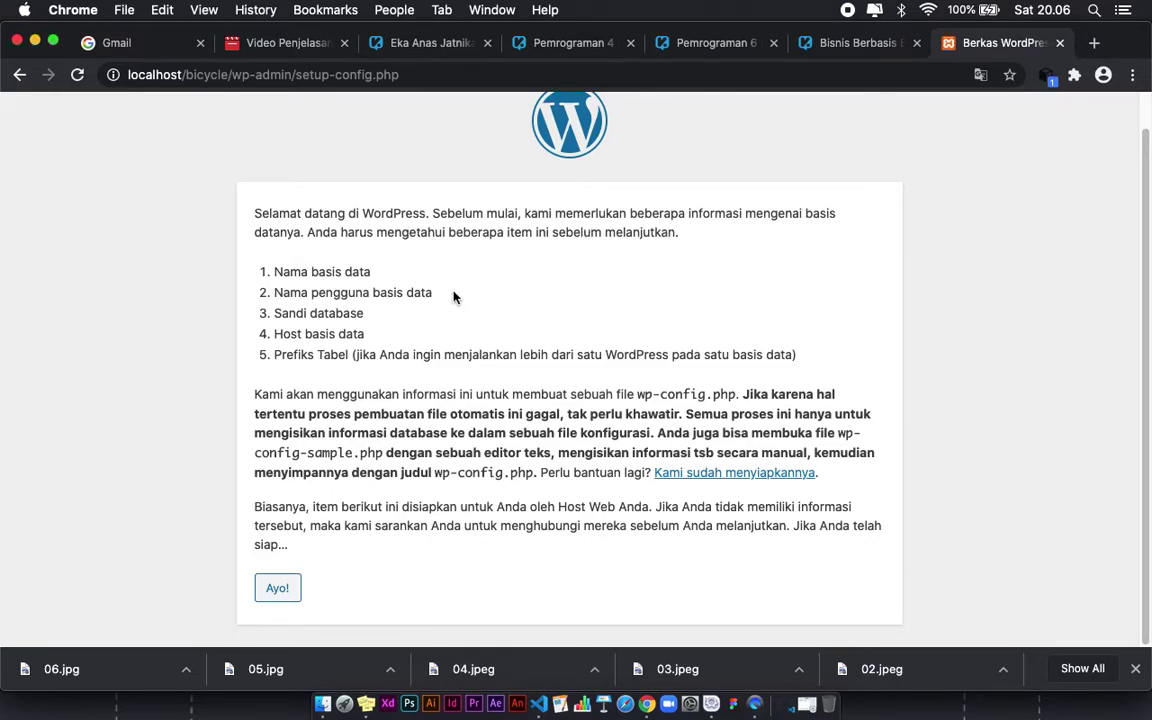
Step: Highlight the required items: Nama basis data, Nama pengguna, Sandi database, Prefiks Tabel
drag(276, 272, 399, 273)
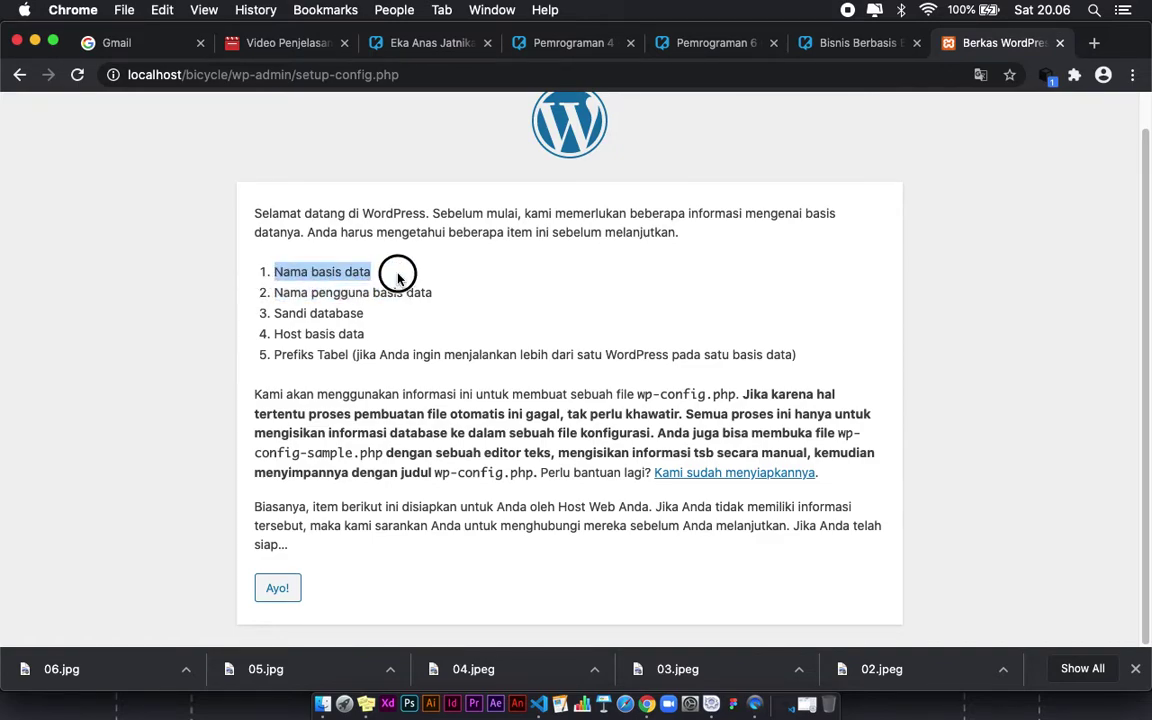
drag(399, 352, 272, 354)
drag(275, 292, 458, 293)
click(434, 343)
drag(274, 313, 362, 315)
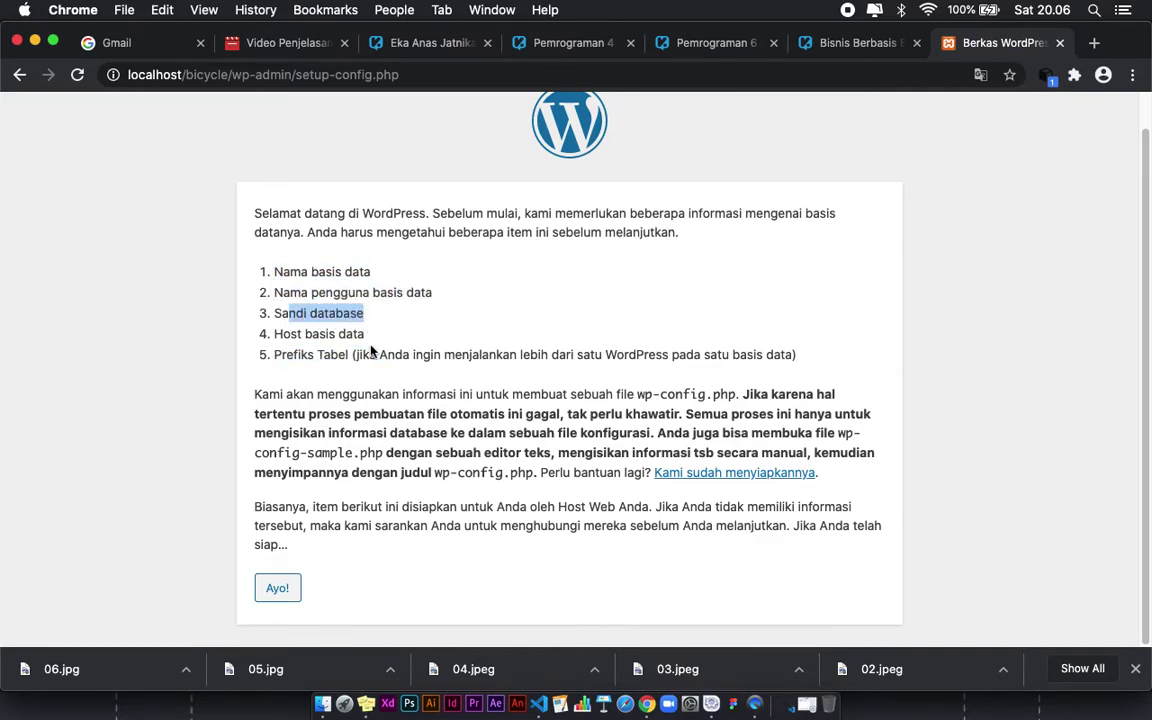
click(278, 356)
drag(283, 340, 406, 365)
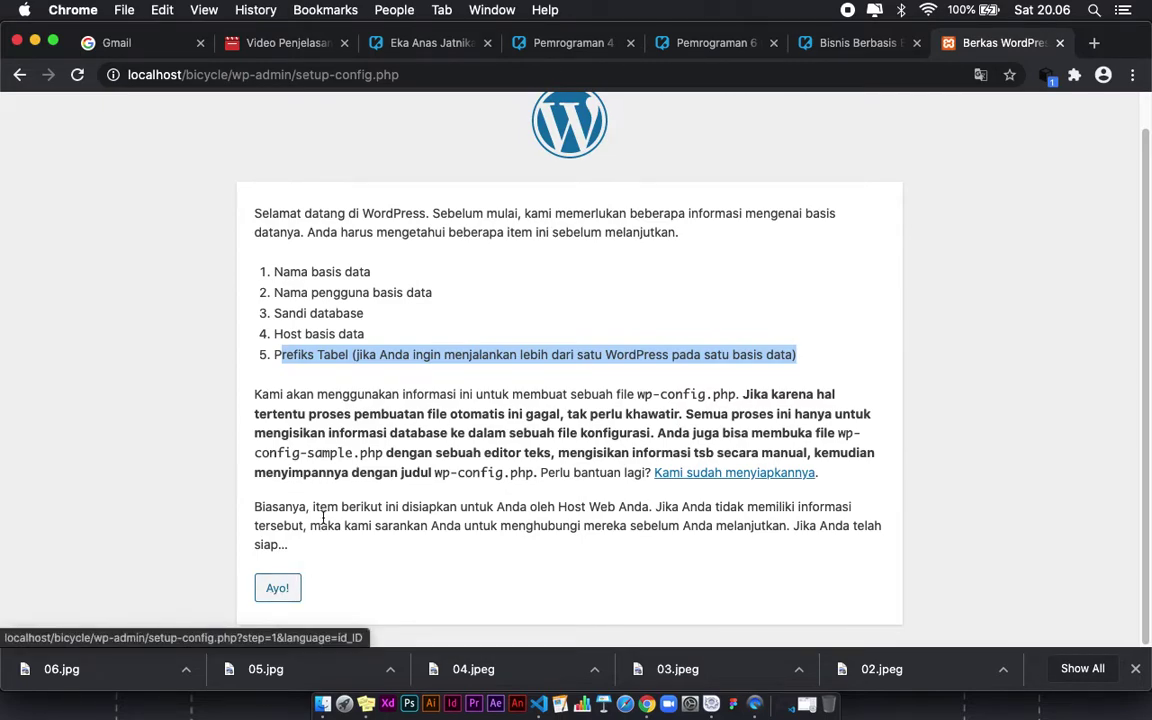
click(240, 357)
Step: Point out the wp-config.php and config-sample.php paragraph, then continue with Ayo!
drag(258, 398, 355, 417)
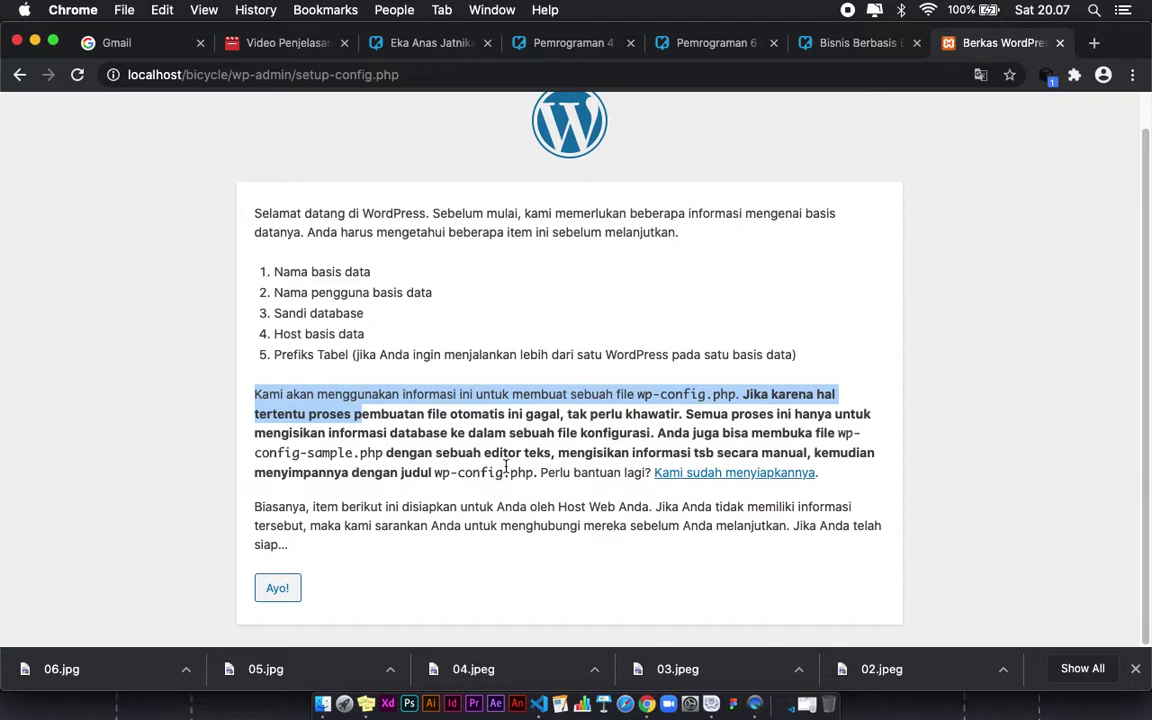
drag(383, 452, 252, 452)
click(388, 454)
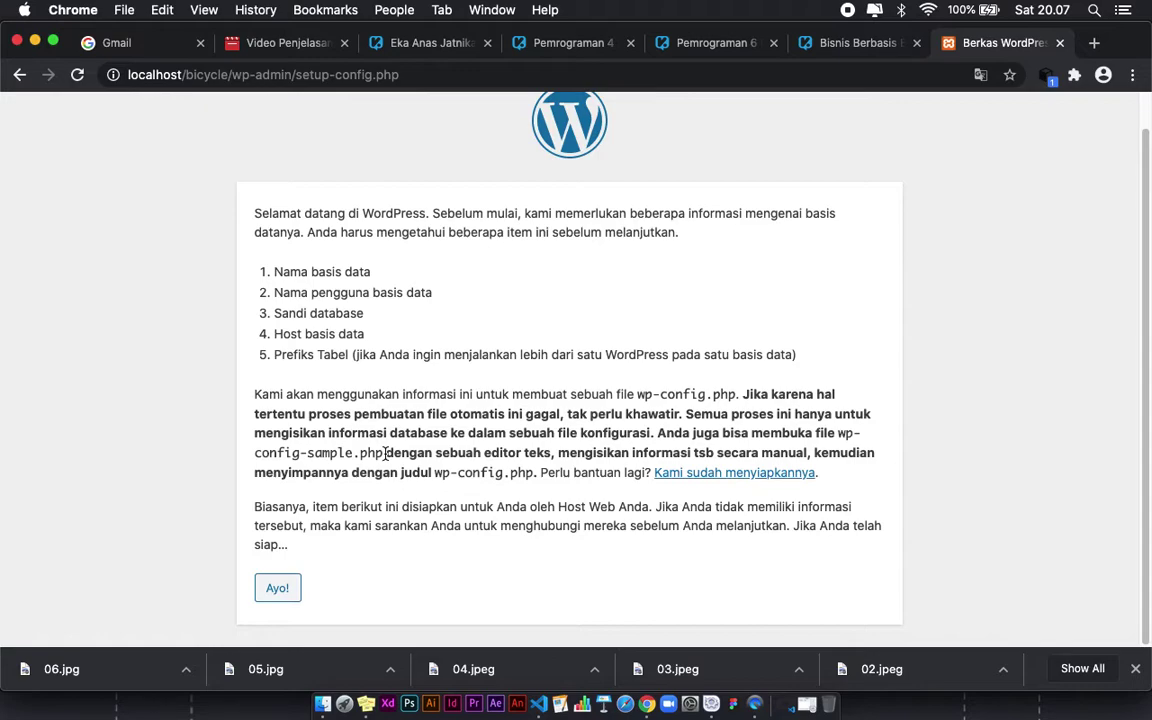
click(268, 590)
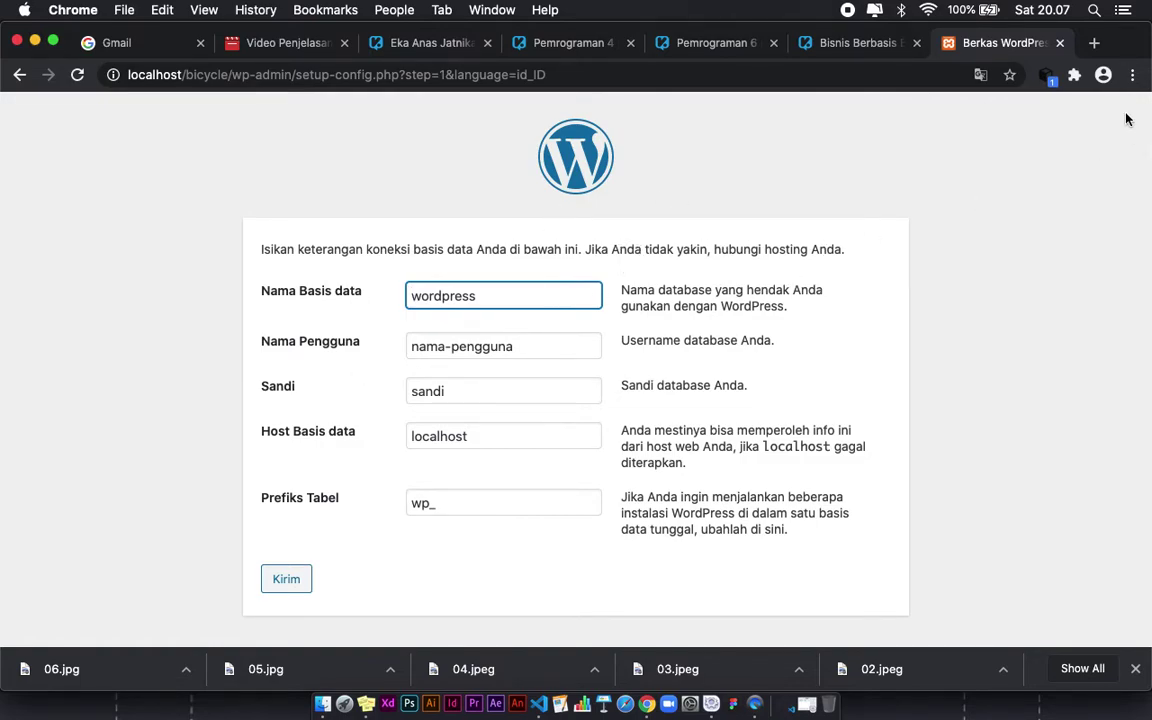
Step: Load localhost/phpmyadmin in a new browser tab
click(1094, 44)
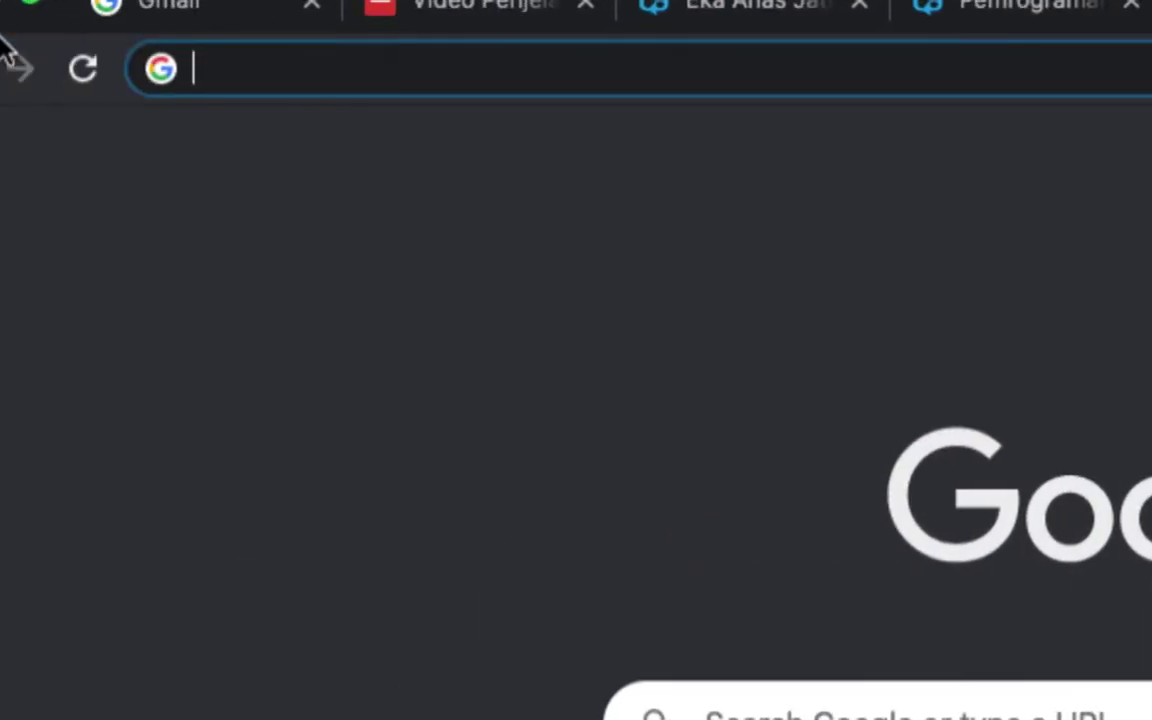
text(loc)
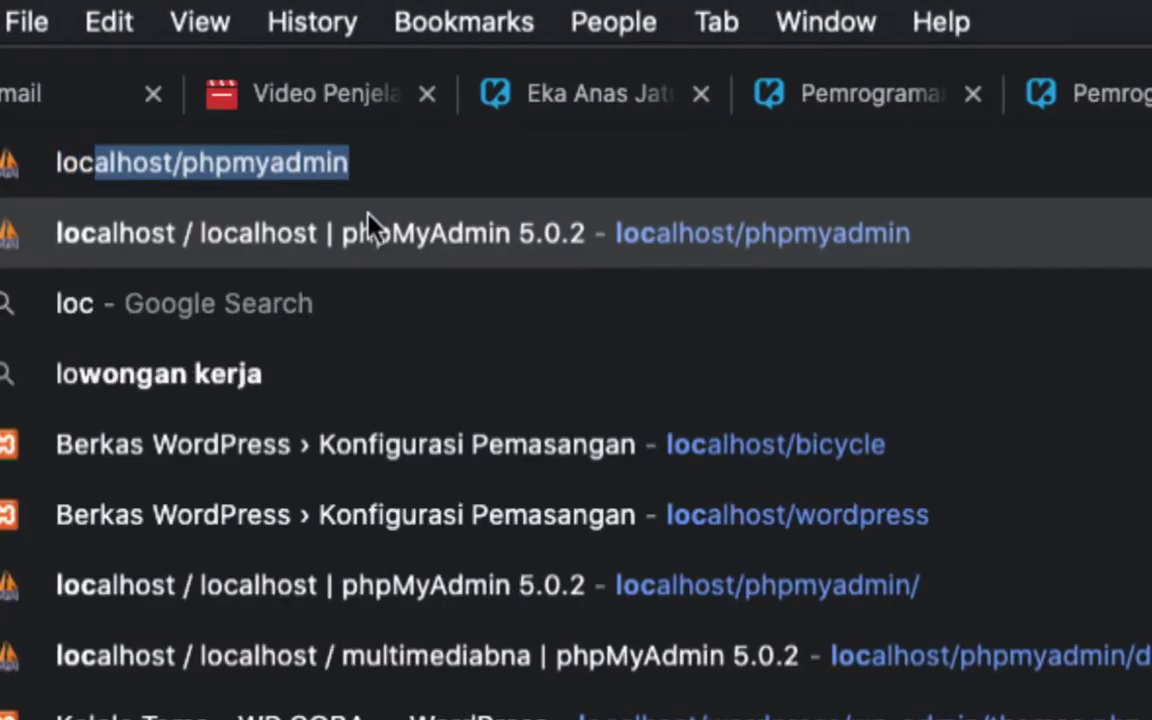
text(alhost/)
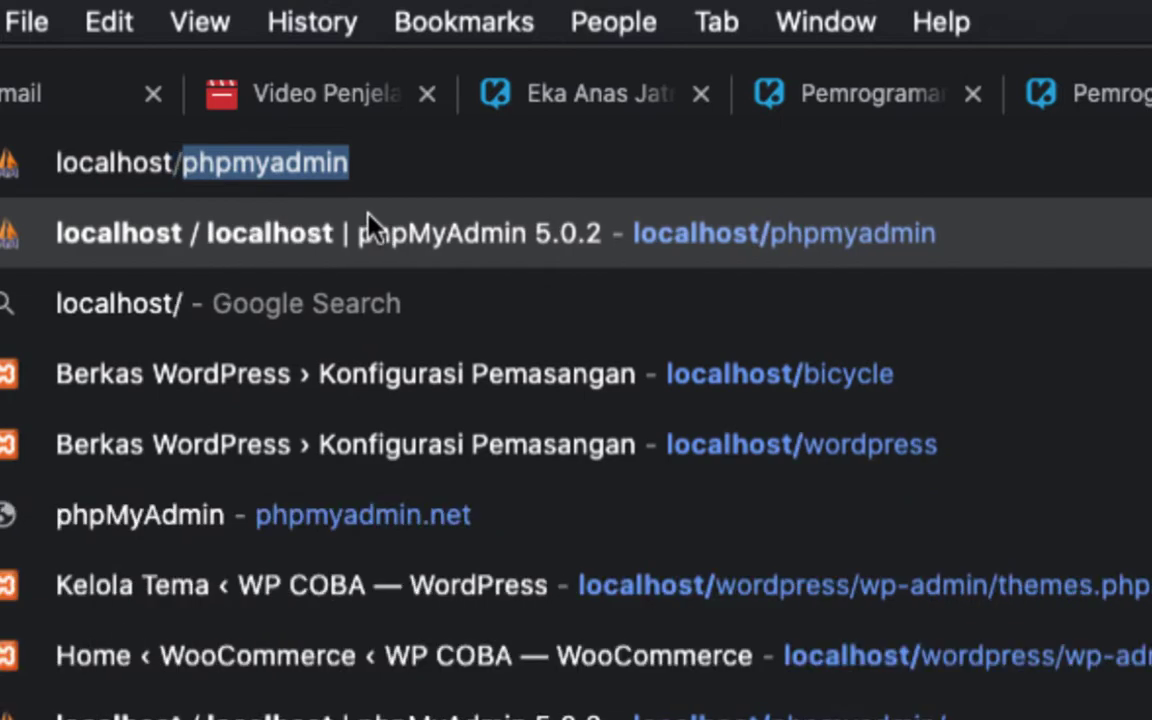
text(phpmyadmin)
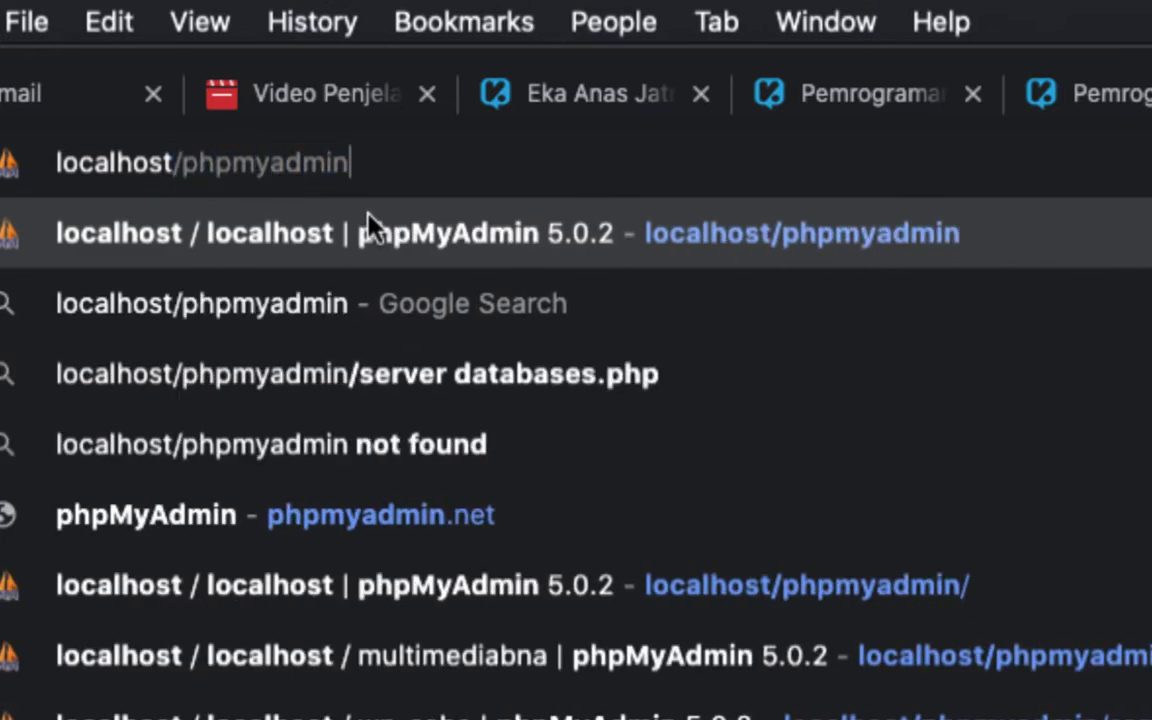
key(Return)
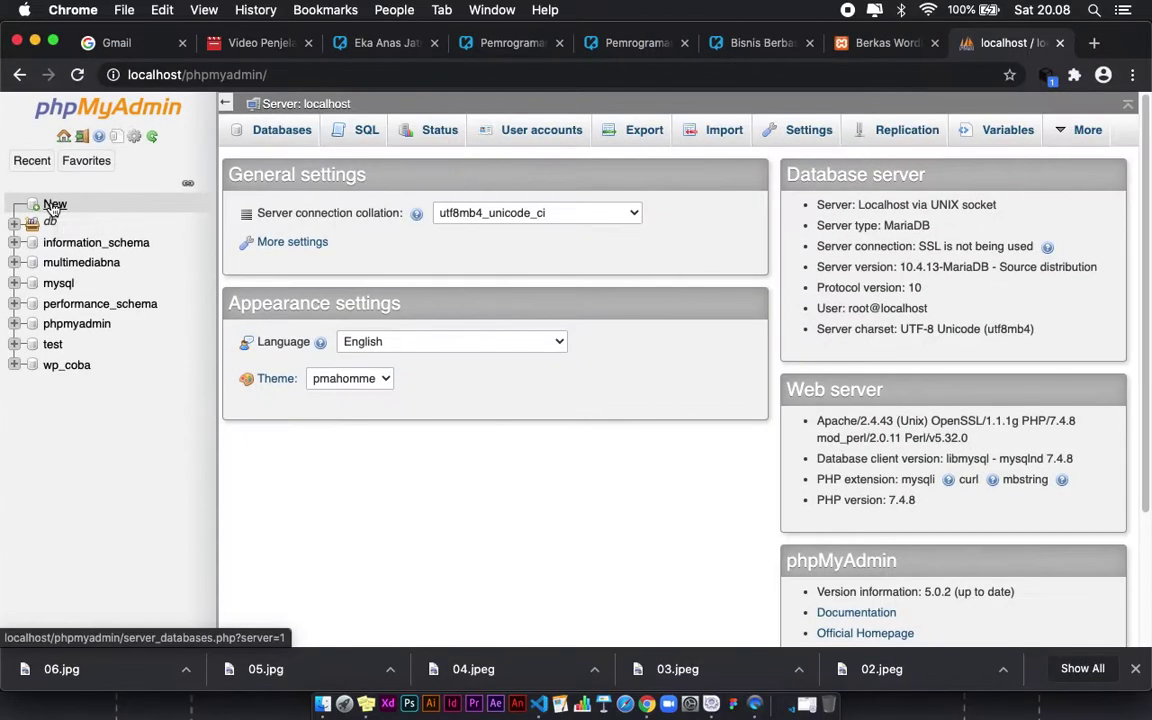
Step: Start a new database and enter bicycle as its name
click(120, 200)
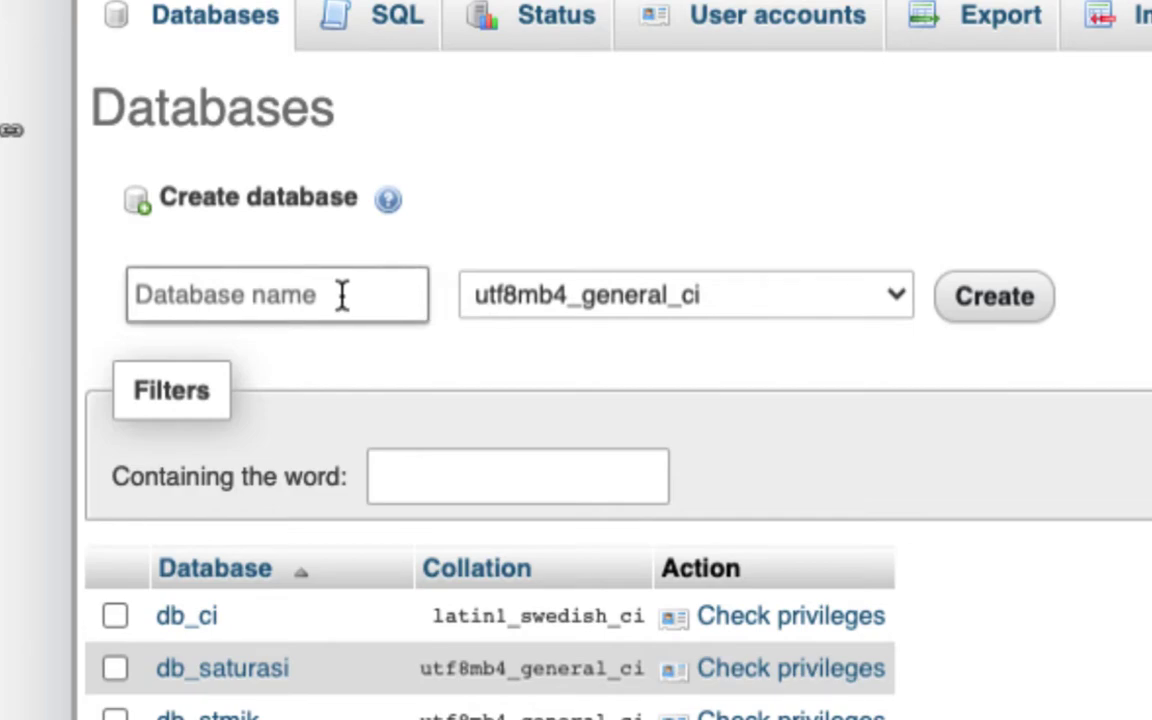
click(342, 295)
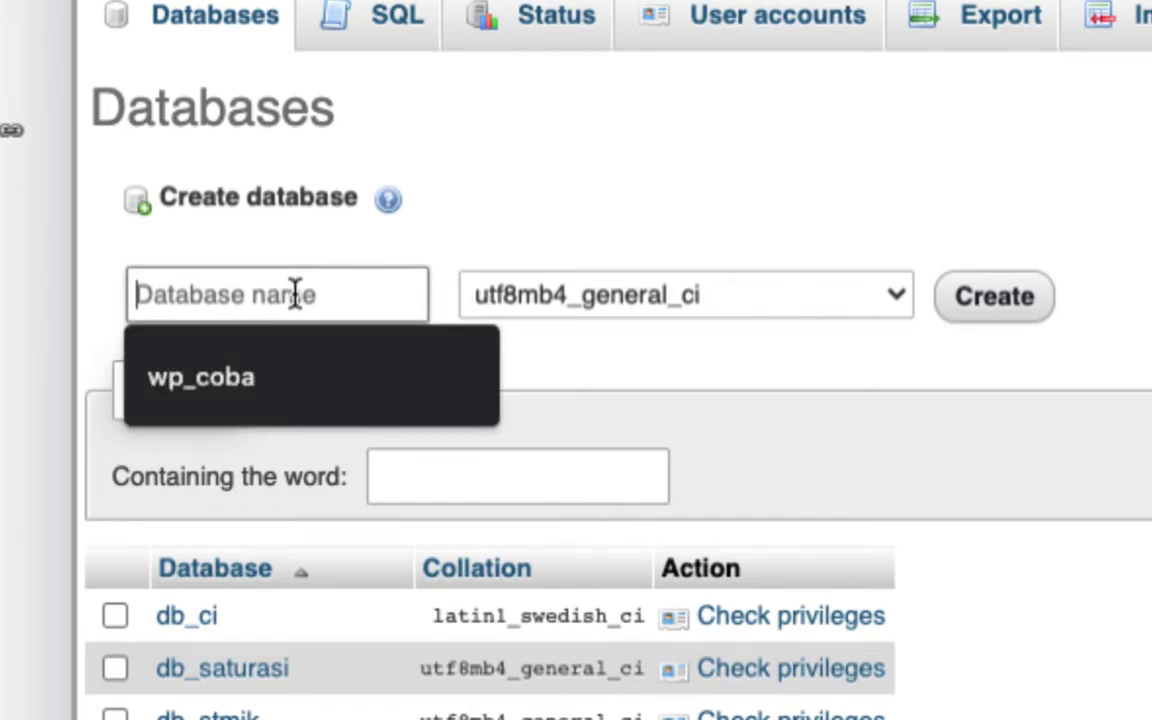
text(bi)
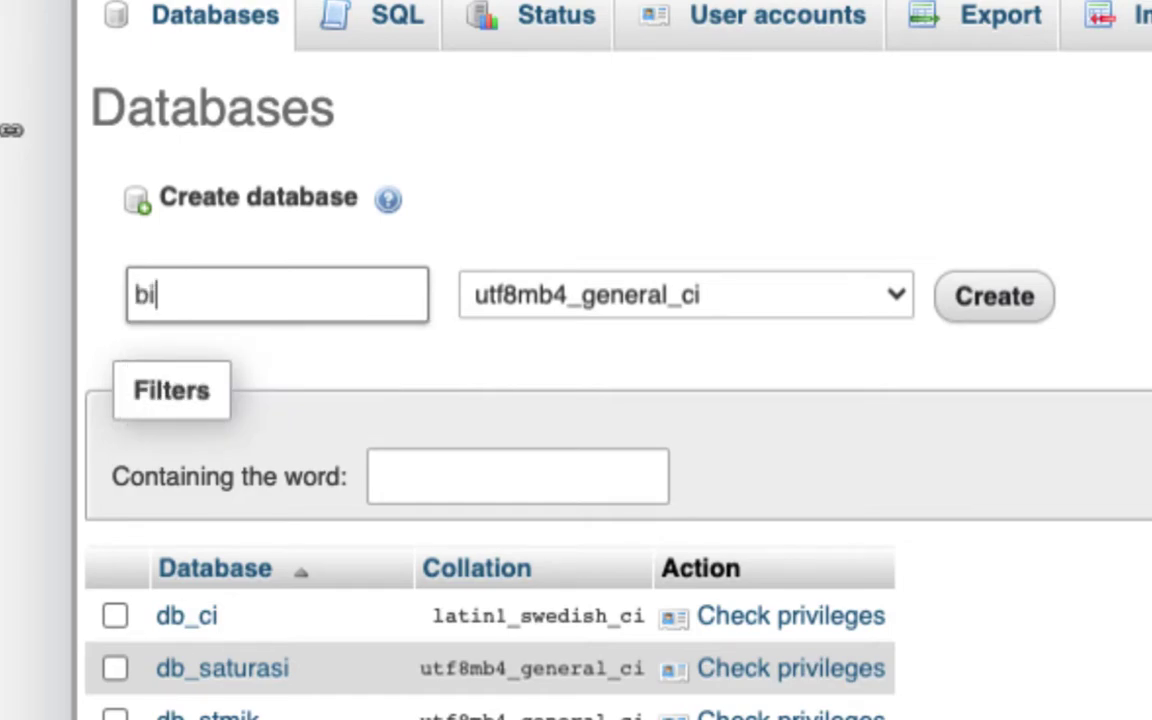
text(cicyle)
key(Left)
key(Left)
key(Left)
key(BackSpace)
key(BackSpace)
key(BackSpace)
key(Right)
text(c)
click(260, 293)
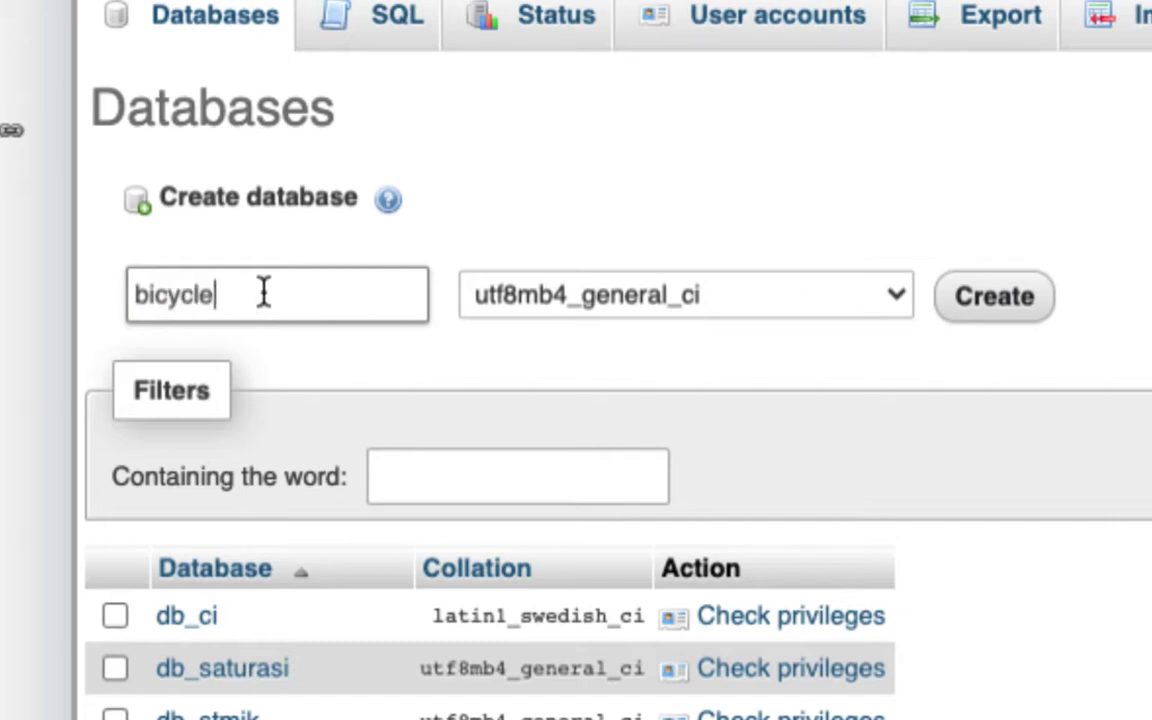
Step: Leave the collation dropdown at the default Collation option
click(658, 292)
click(553, 288)
click(571, 290)
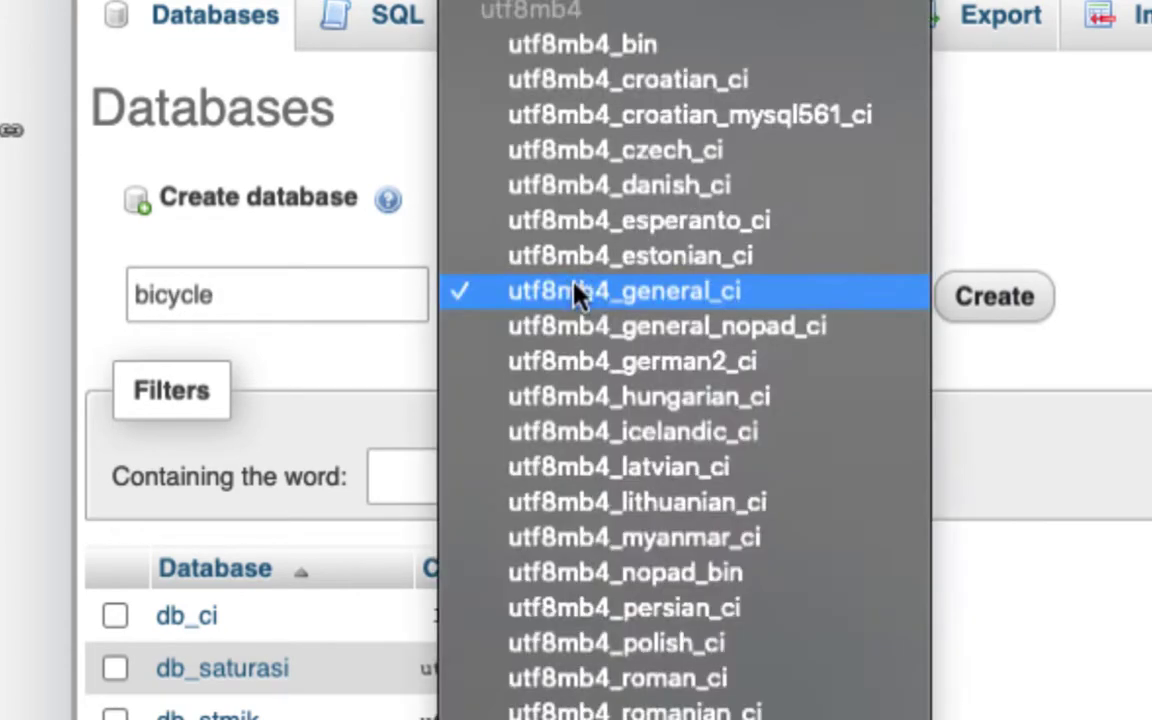
scroll(630, 305, up, 5)
scroll(628, 294, up, 20)
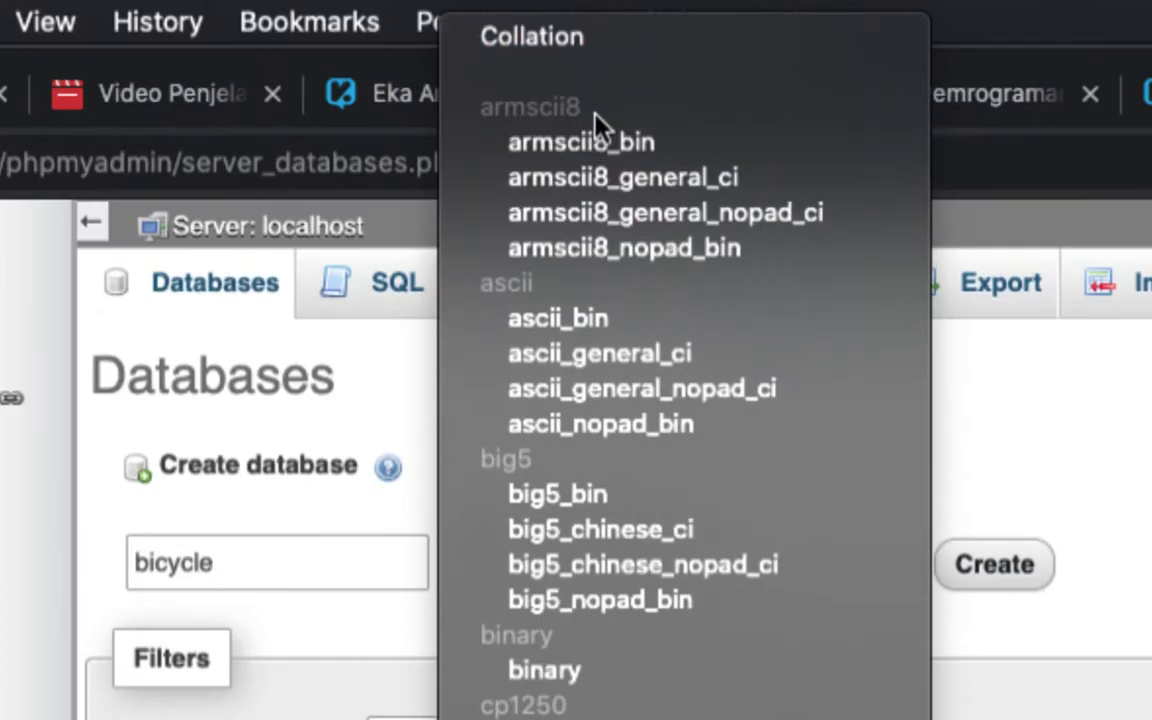
click(541, 36)
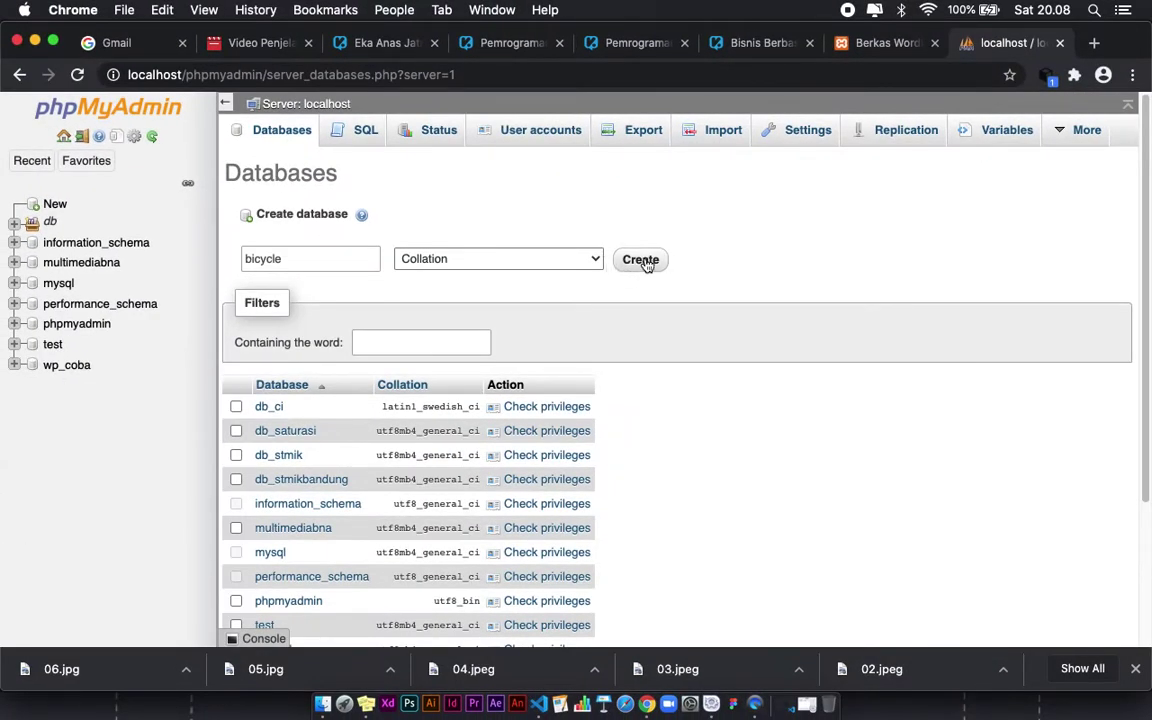
Step: Create the bicycle database, which shows no tables yet
click(645, 263)
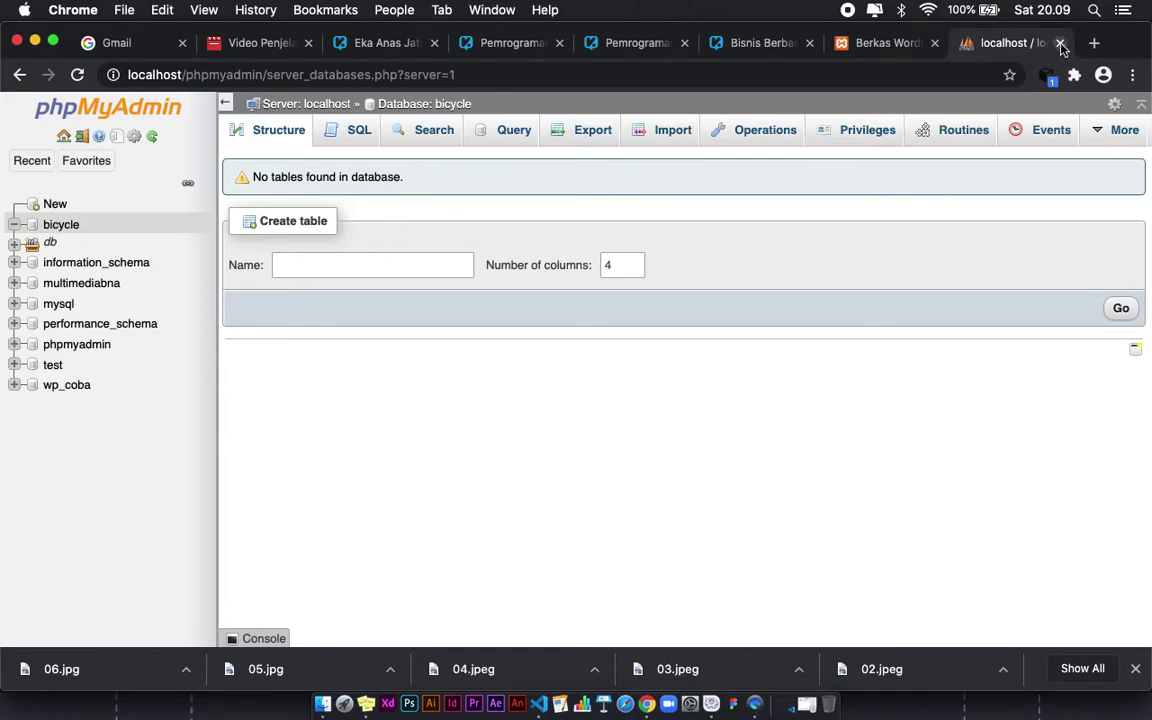
Step: Close the phpMyAdmin tab and show the htdocs/bicycle folder in Finder
click(1060, 43)
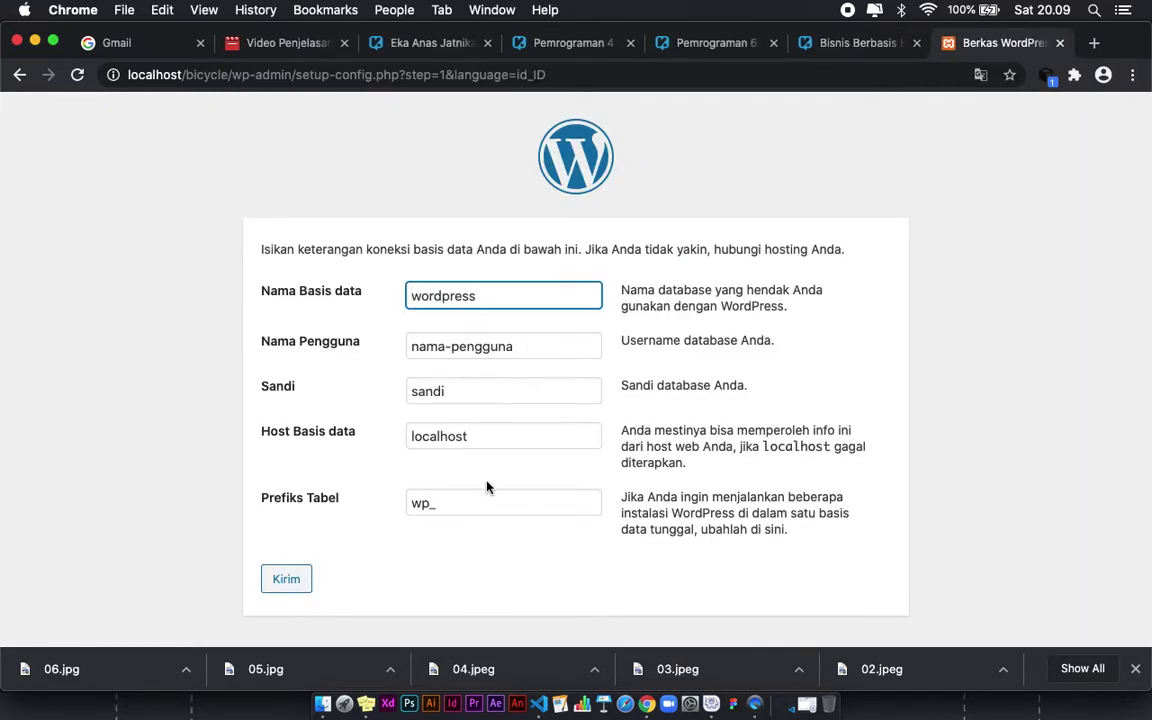
click(320, 699)
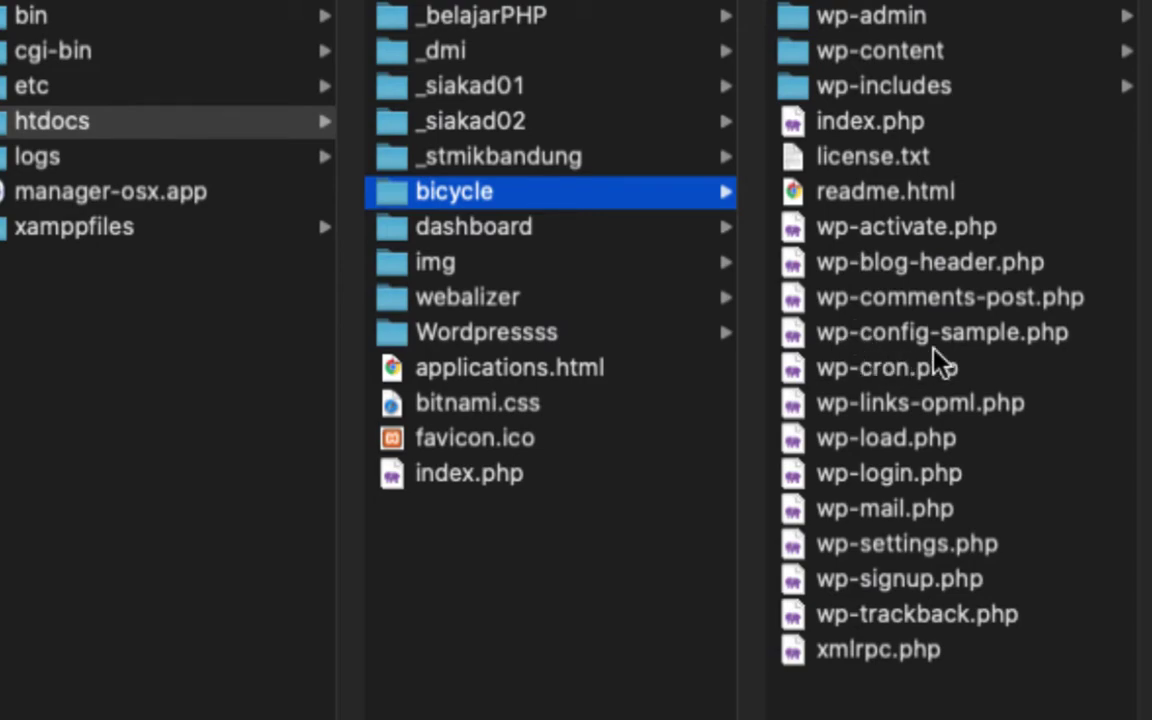
Step: Duplicate wp-config-sample.php in the bicycle folder
click(905, 340)
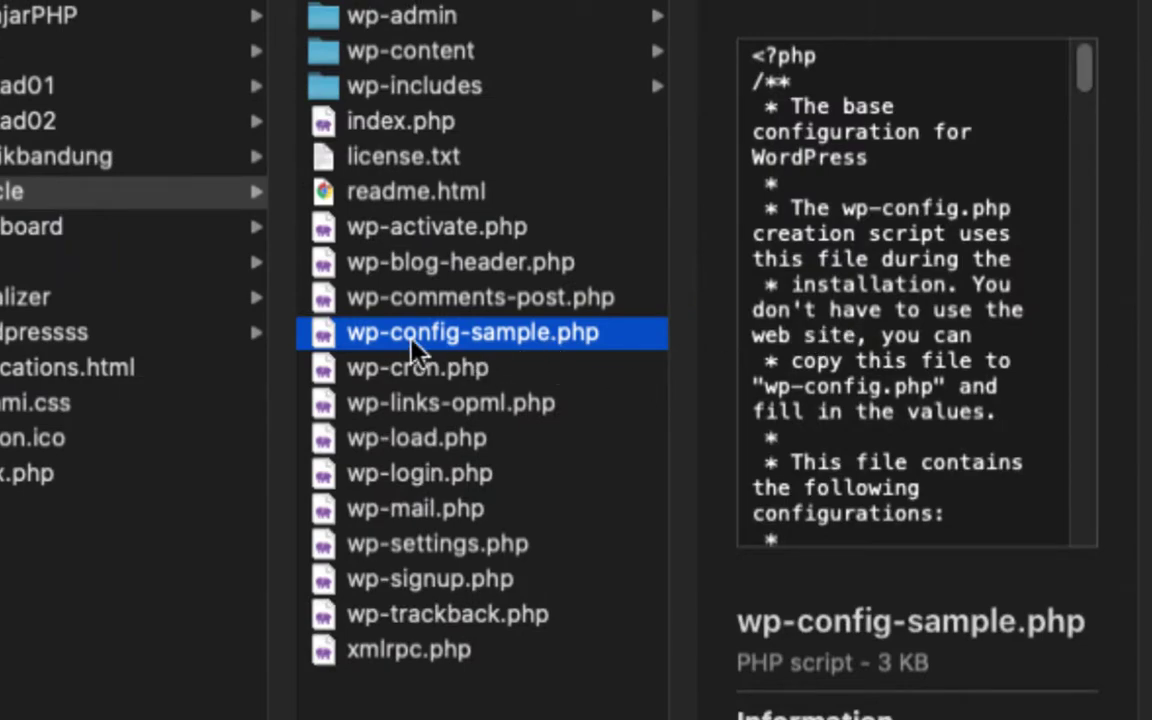
key(super+d)
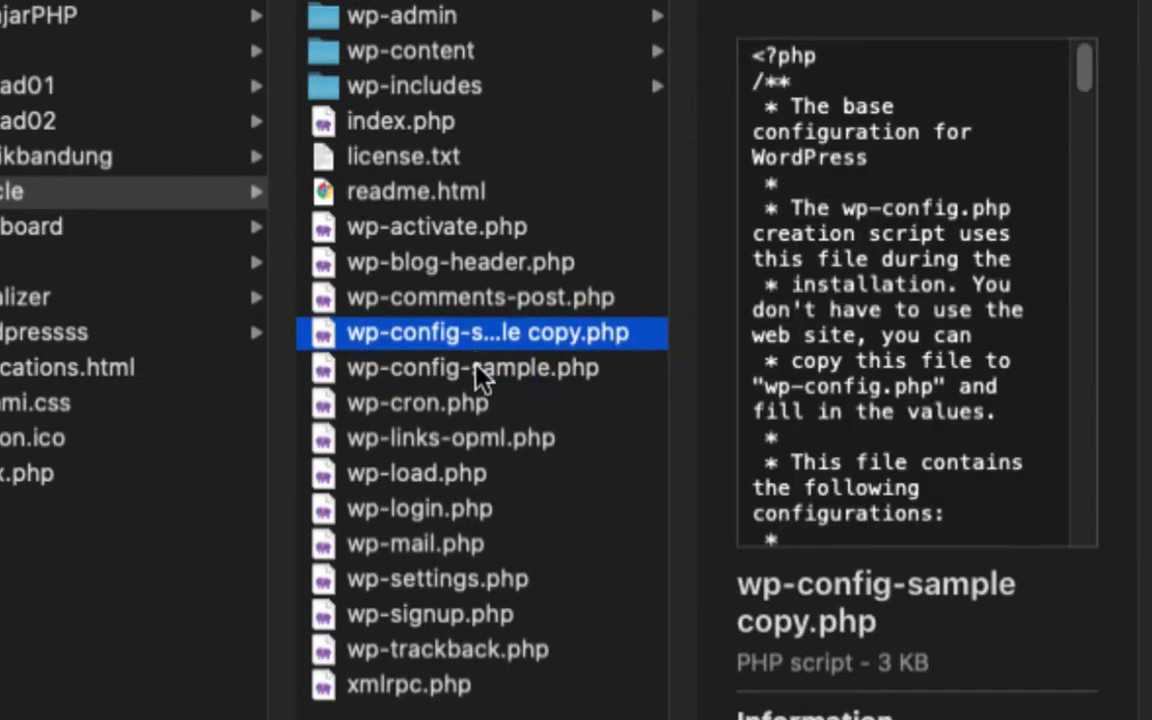
click(490, 370)
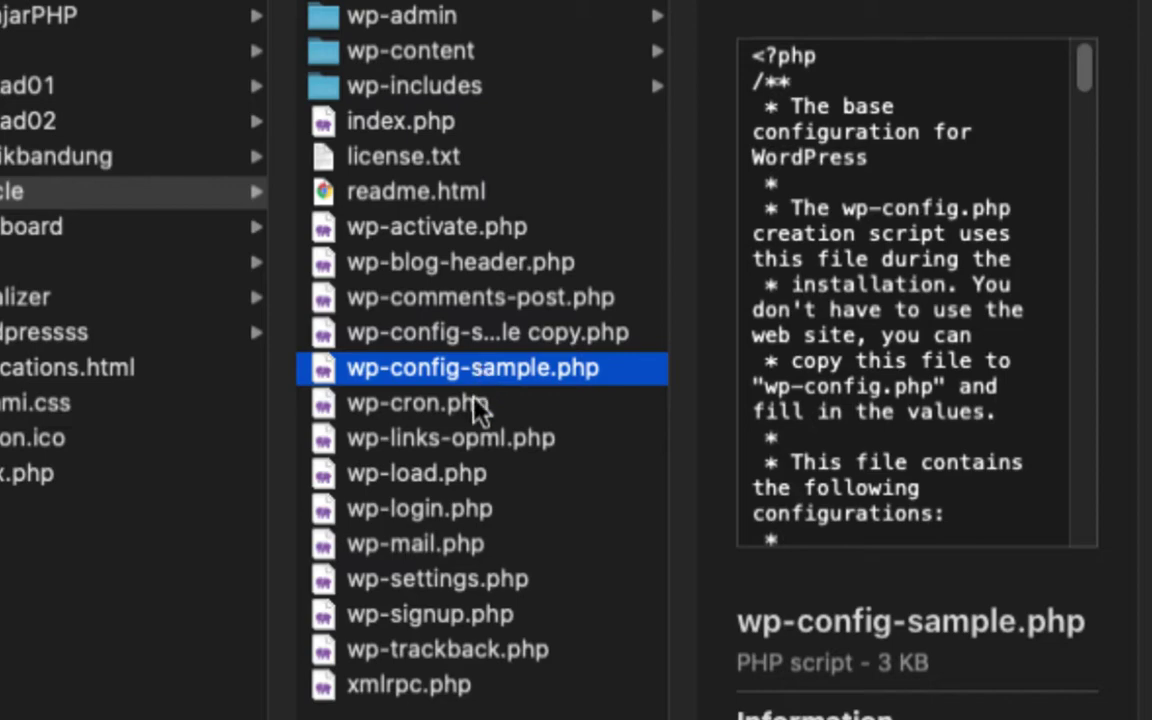
click(473, 403)
click(505, 372)
Step: Rename 'wp-config-sample copy.php' to wp-config.php by deleting '-sample copy'
click(440, 340)
key(Return)
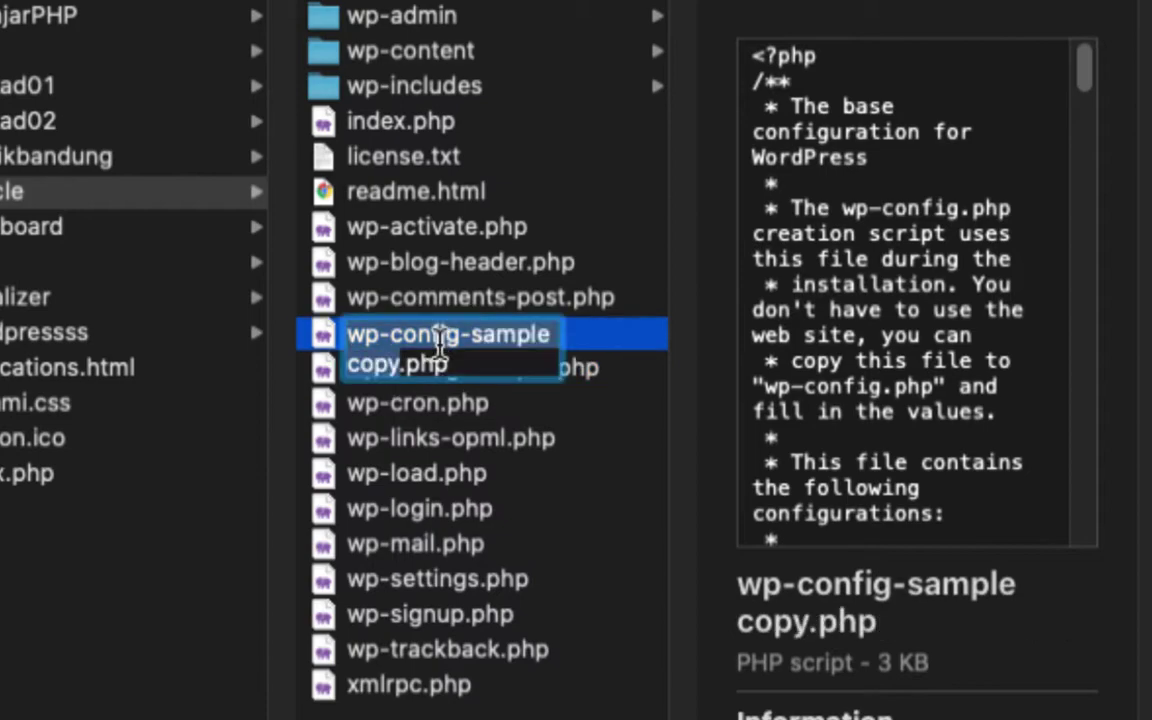
key(Right)
key(shift+Up)
key(shift+Right)
key(shift+Right)
key(shift+Right)
key(shift+Right)
key(shift+Right)
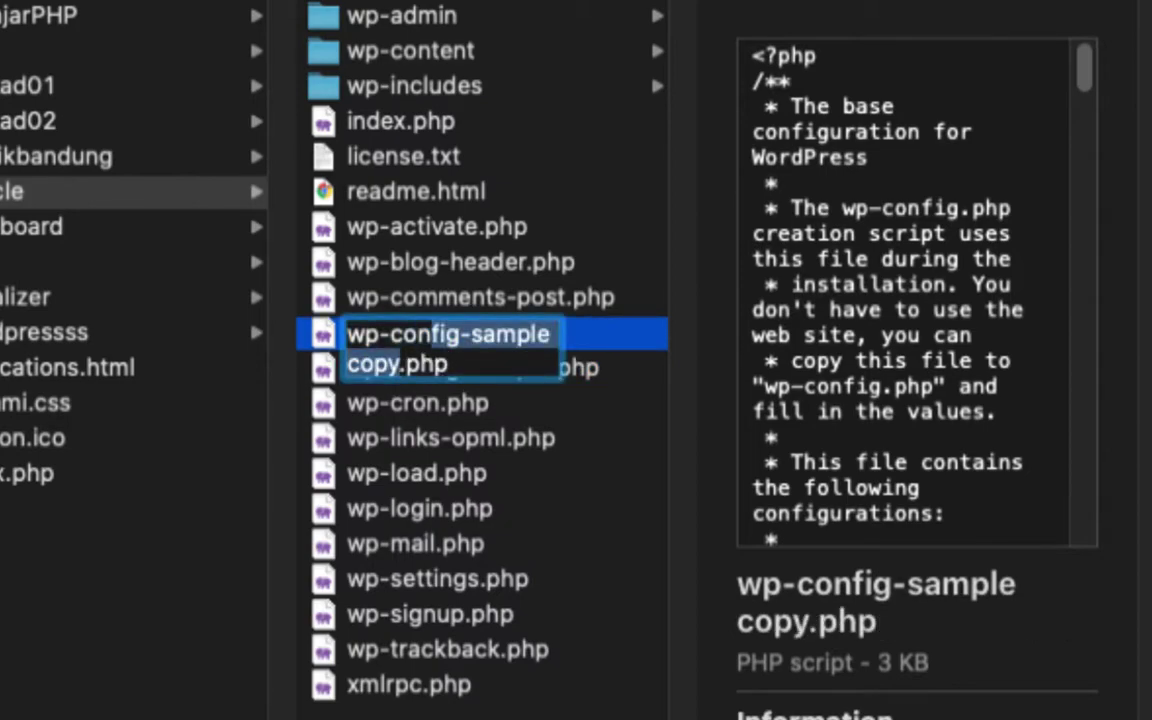
key(BackSpace)
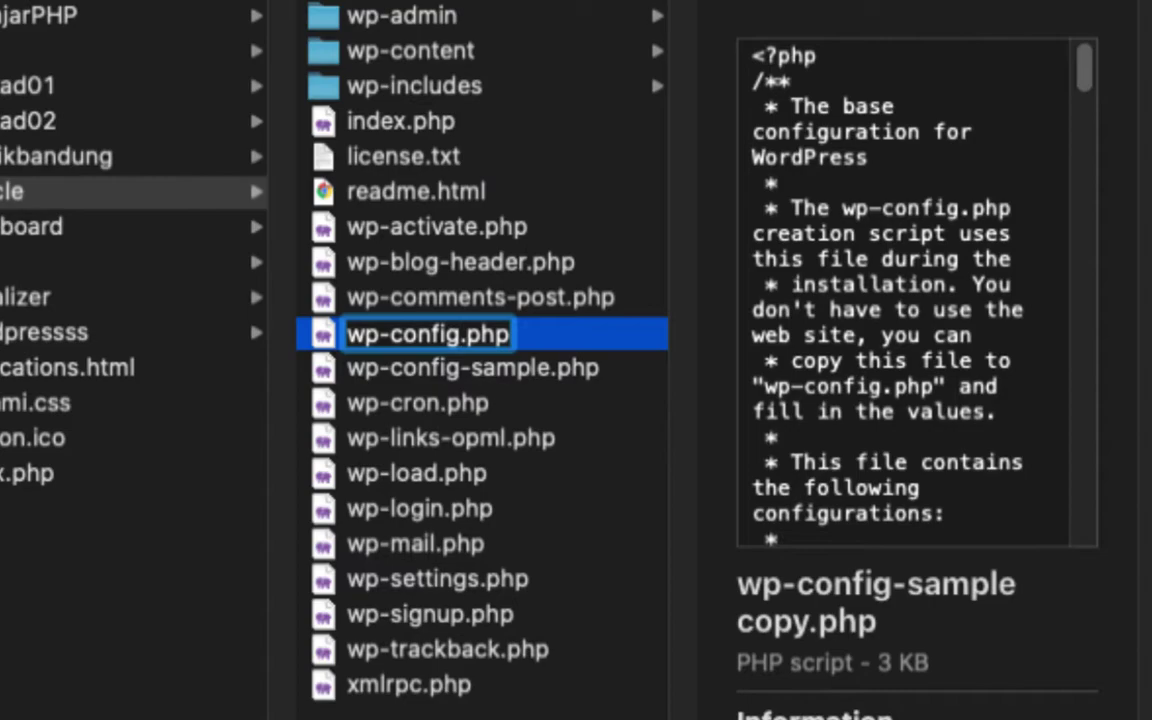
key(Return)
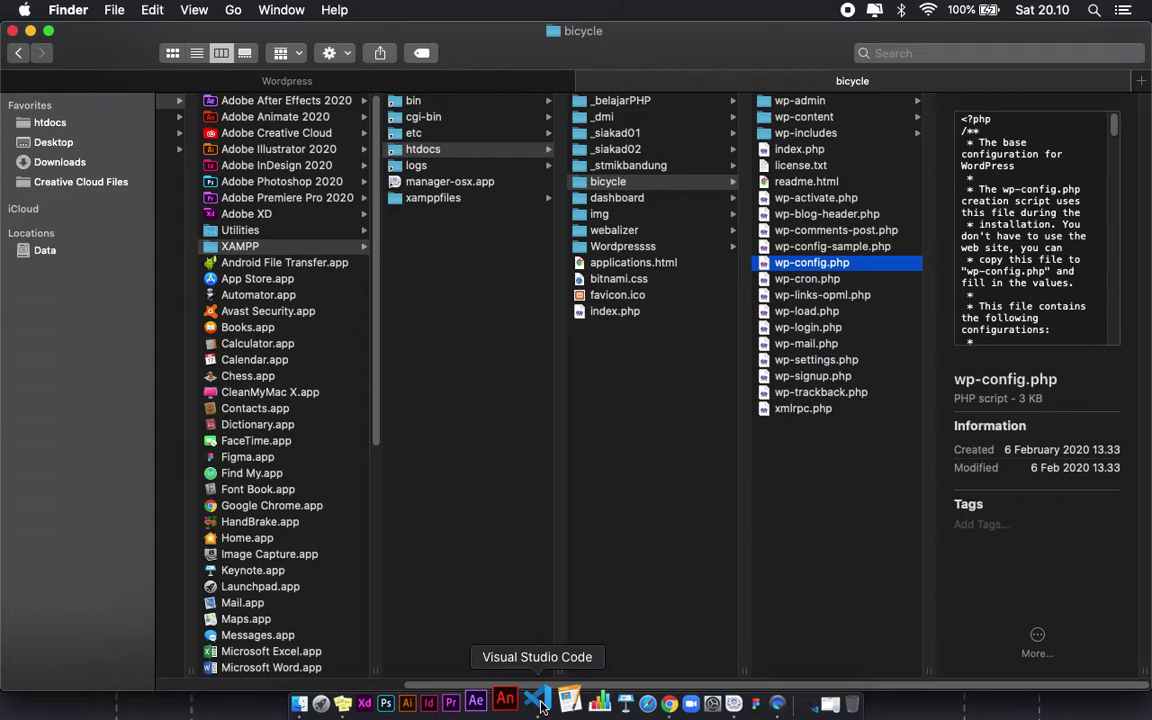
Step: Open wp-config.php in VS Code and point out the MySQL settings block
double_click(826, 266)
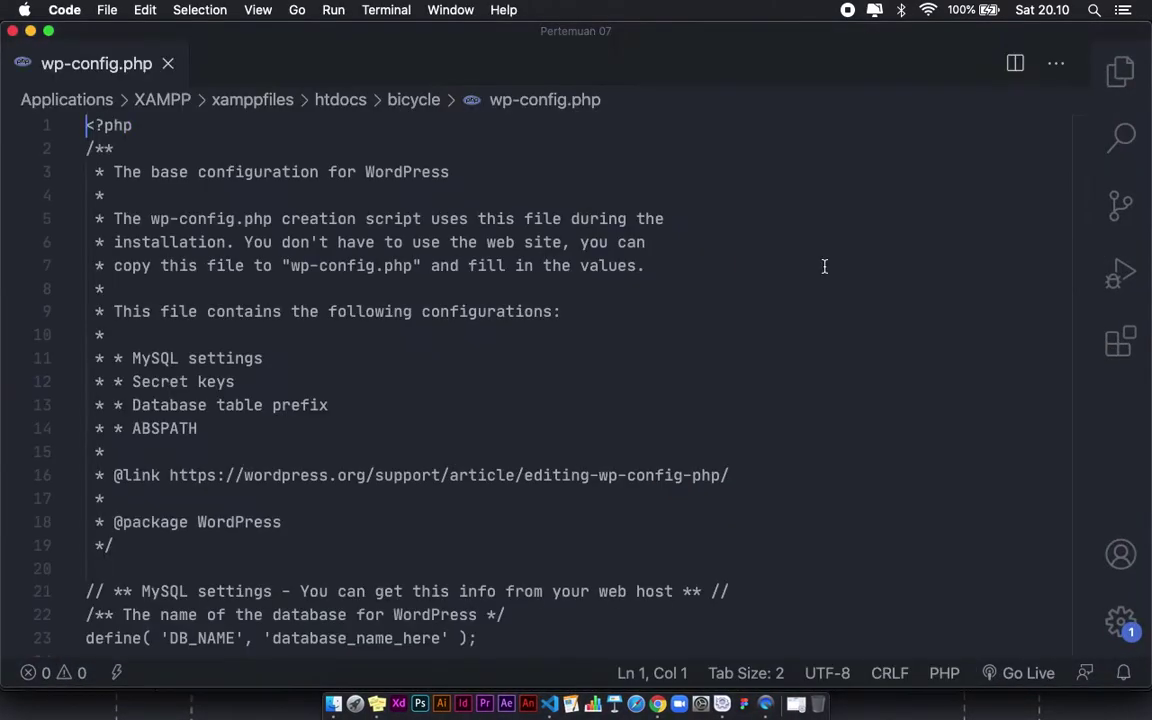
scroll(365, 308, down, 10)
scroll(362, 303, up, 10)
scroll(364, 308, down, 3)
scroll(364, 308, down, 4)
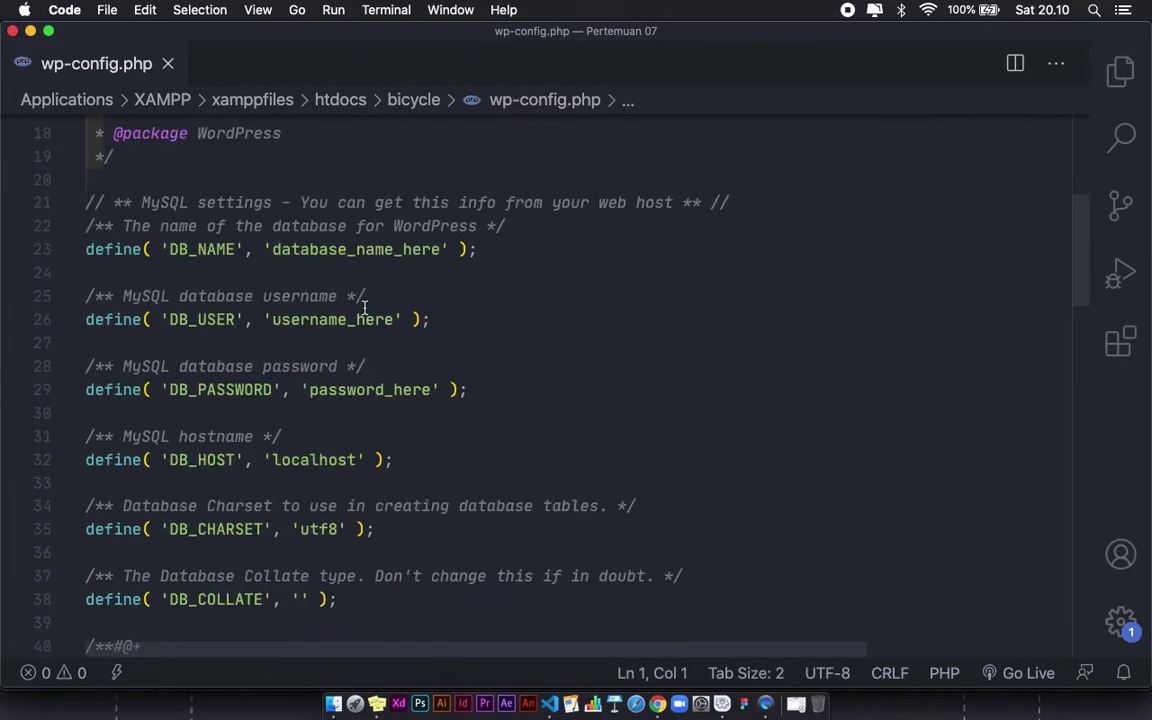
drag(88, 180, 86, 622)
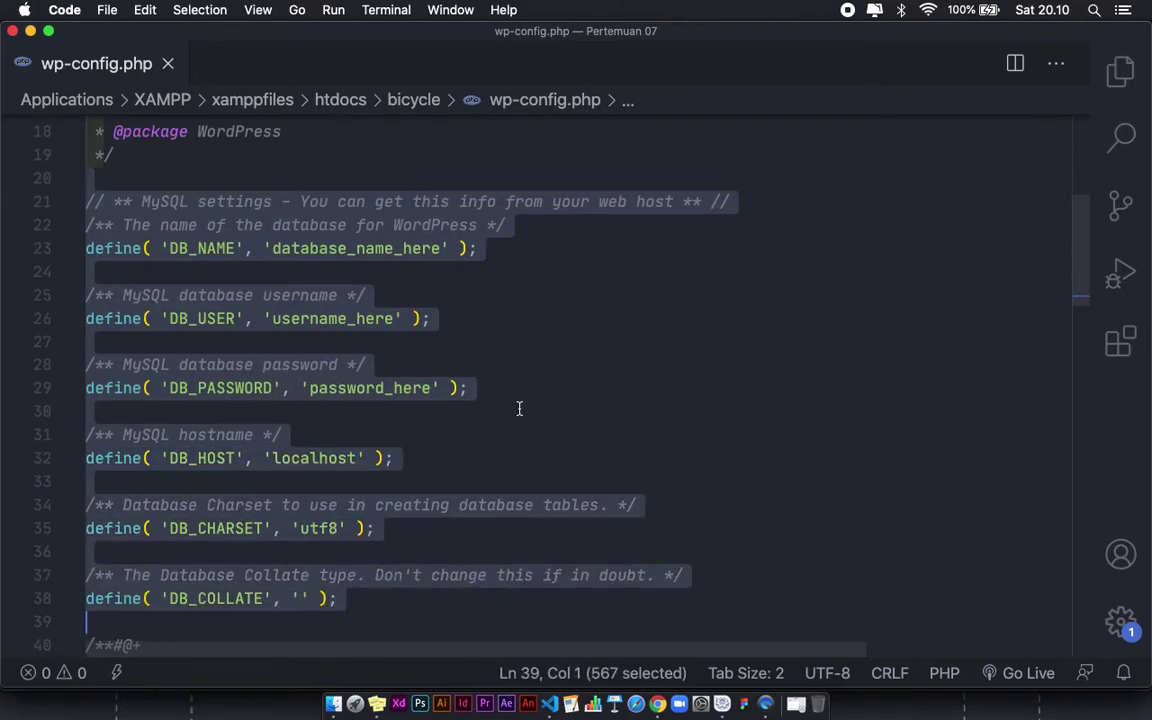
scroll(399, 342, up, 6)
scroll(399, 342, down, 5)
click(360, 218)
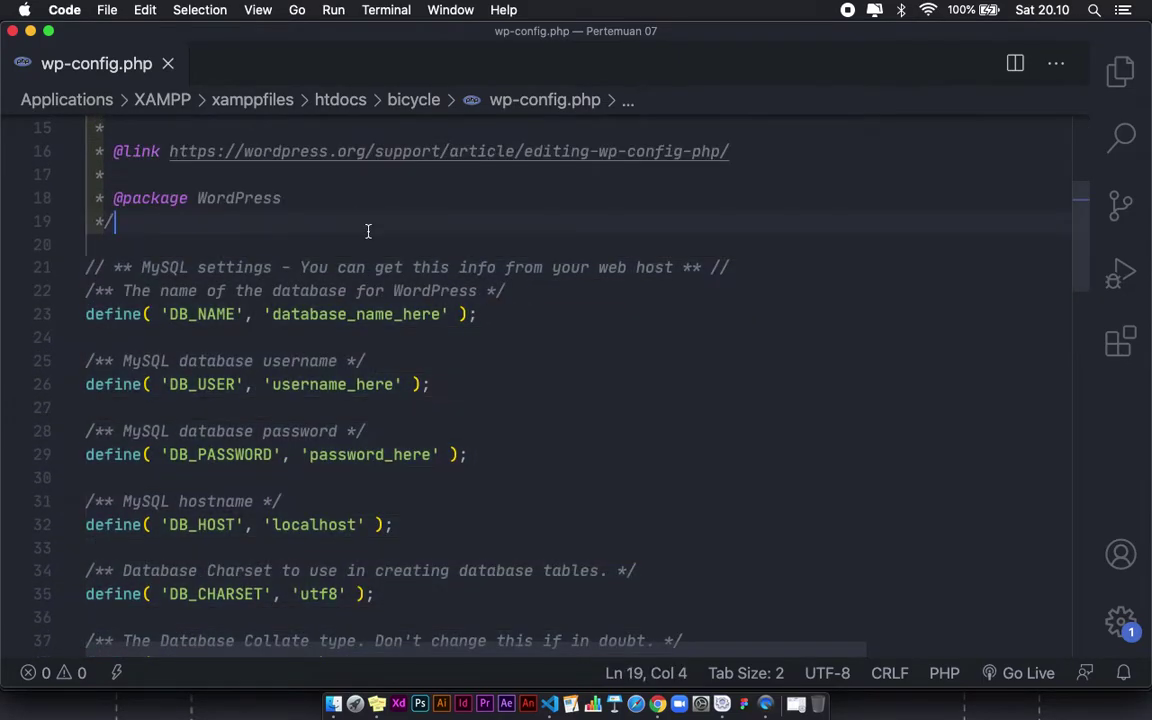
Step: Select the DB_NAME lines and the 'database_name_here' placeholder value
scroll(332, 210, down, 3)
scroll(332, 212, up, 2)
scroll(257, 248, down, 1)
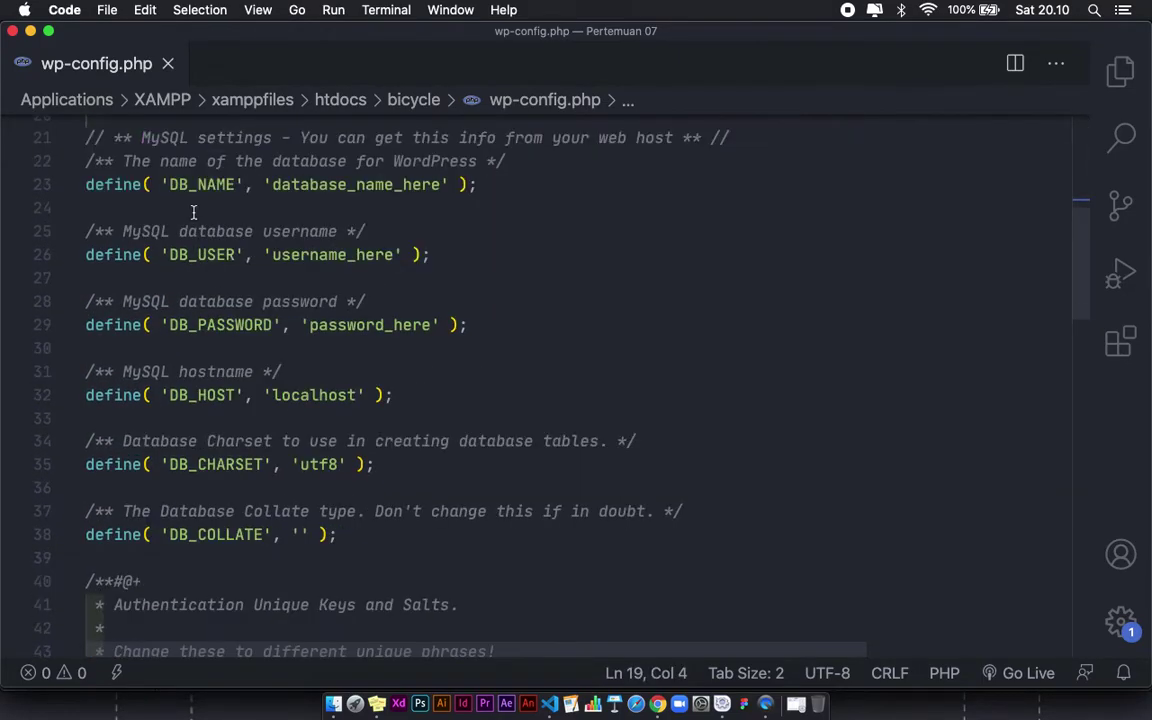
scroll(172, 185, up, 1)
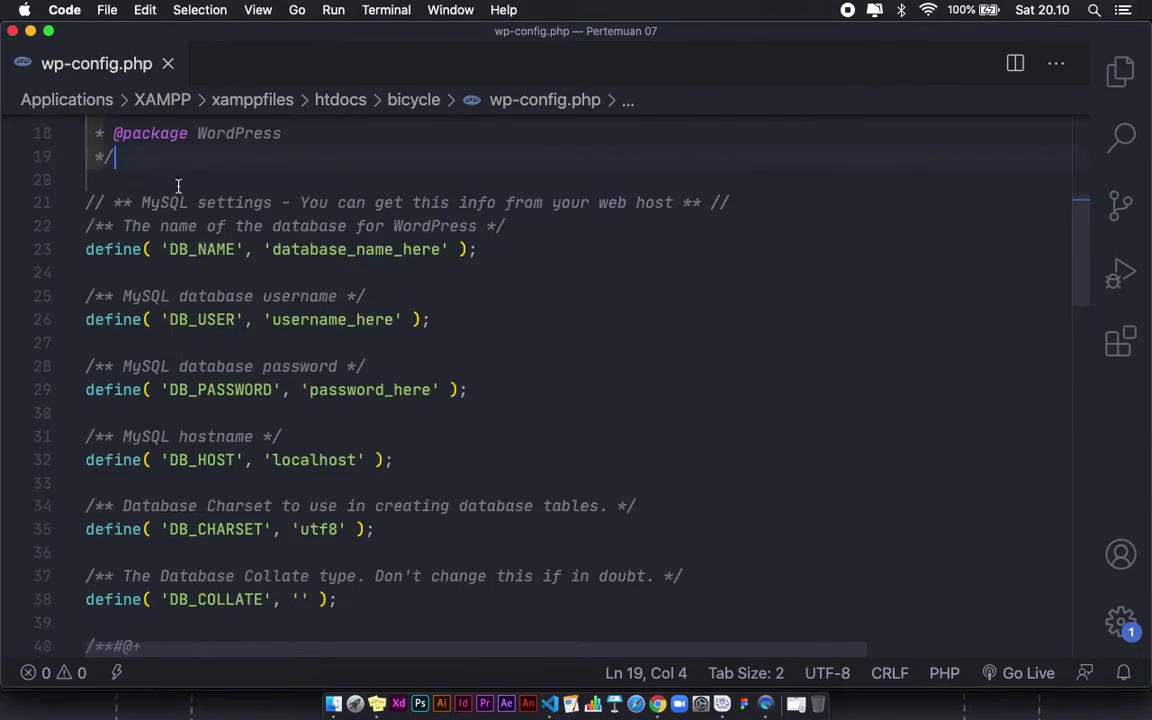
drag(141, 202, 450, 278)
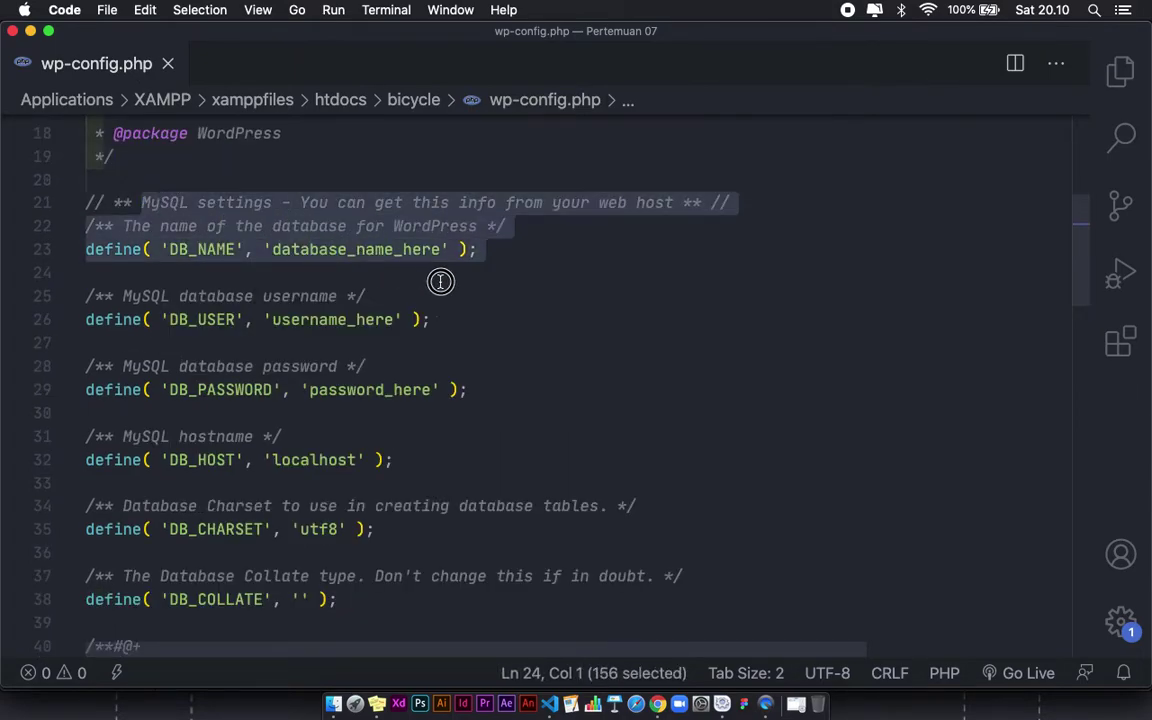
click(463, 319)
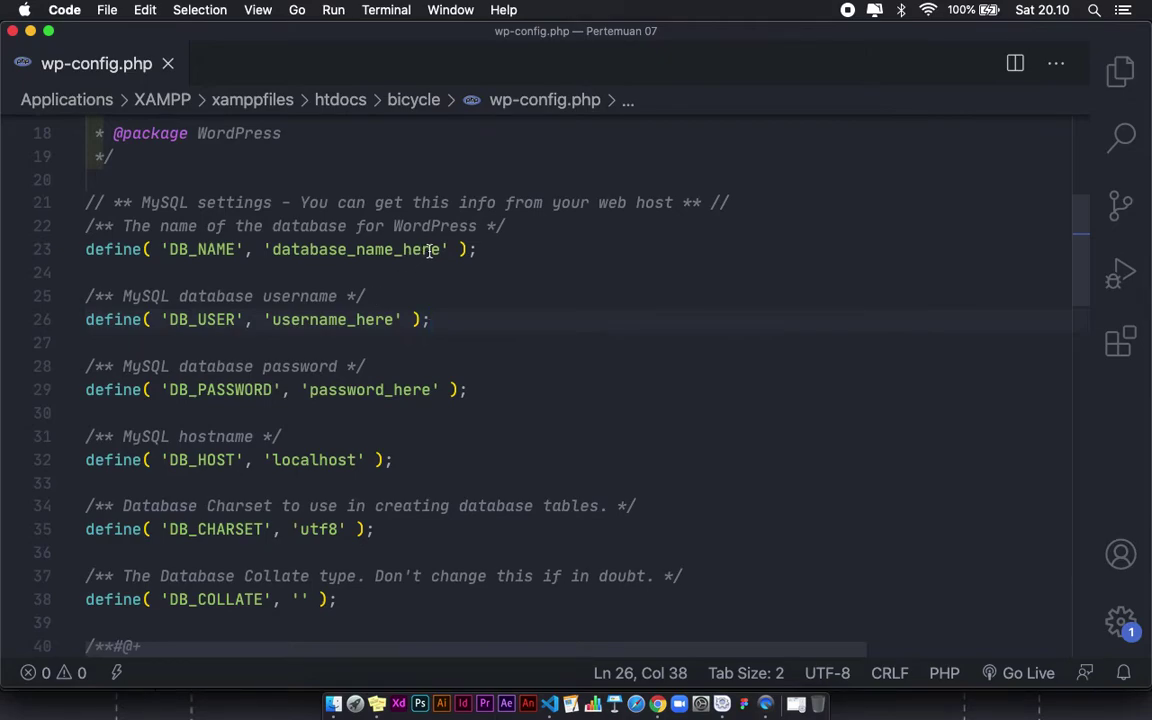
drag(440, 249, 271, 249)
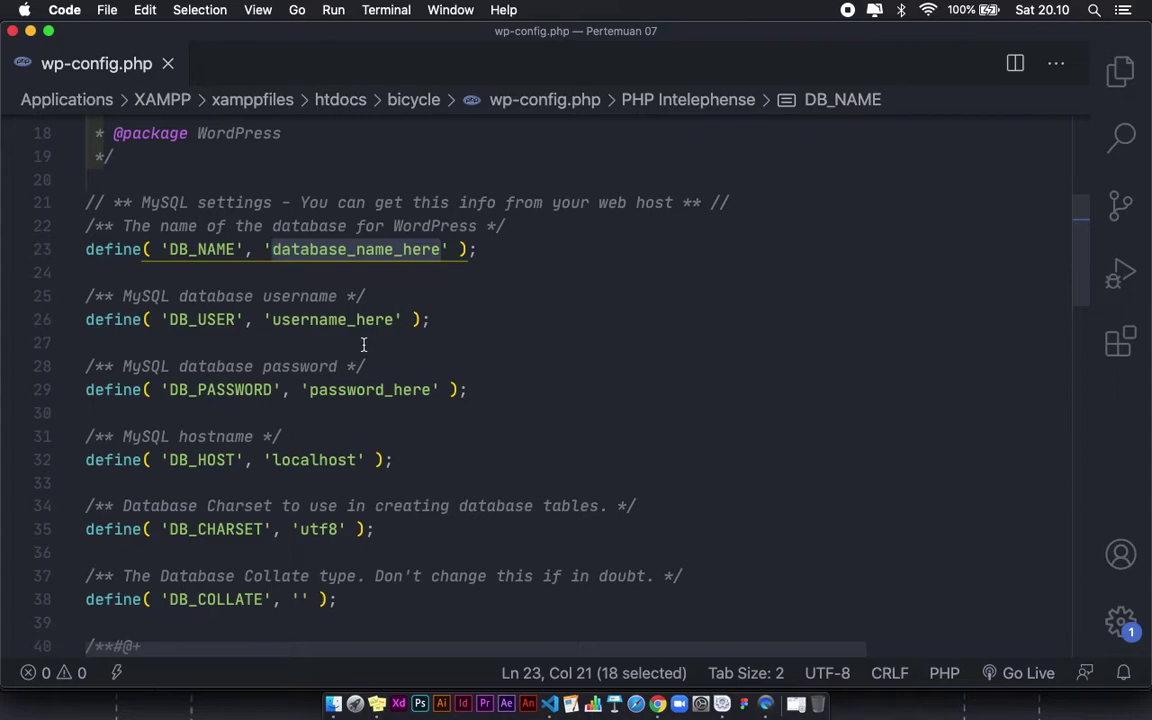
Step: Set DB_NAME to 'bicycle', DB_USER to 'root' and clear the password placeholder
text(bicy)
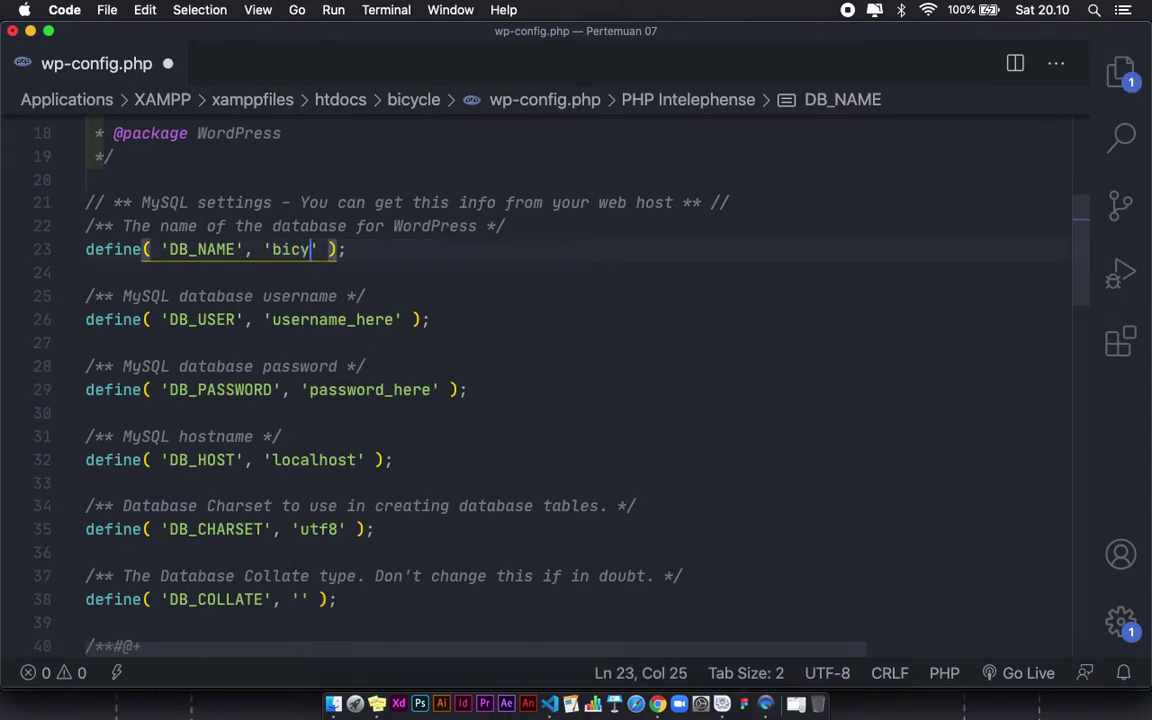
text(cle)
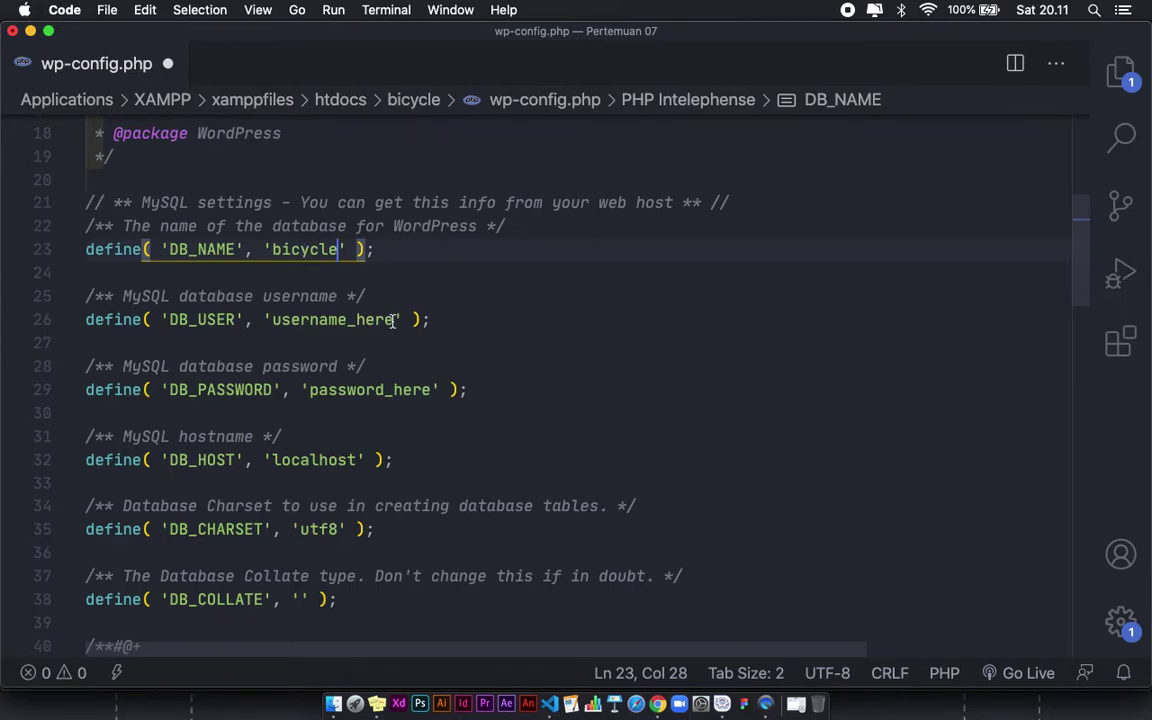
drag(393, 320, 275, 319)
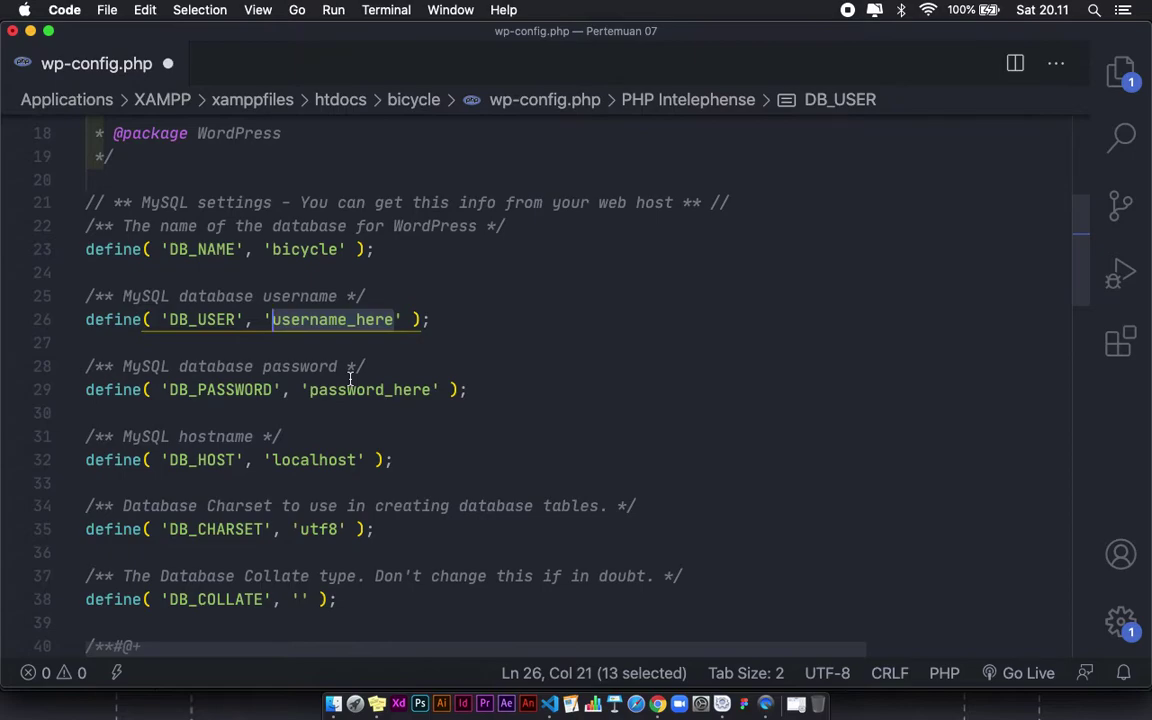
text(root)
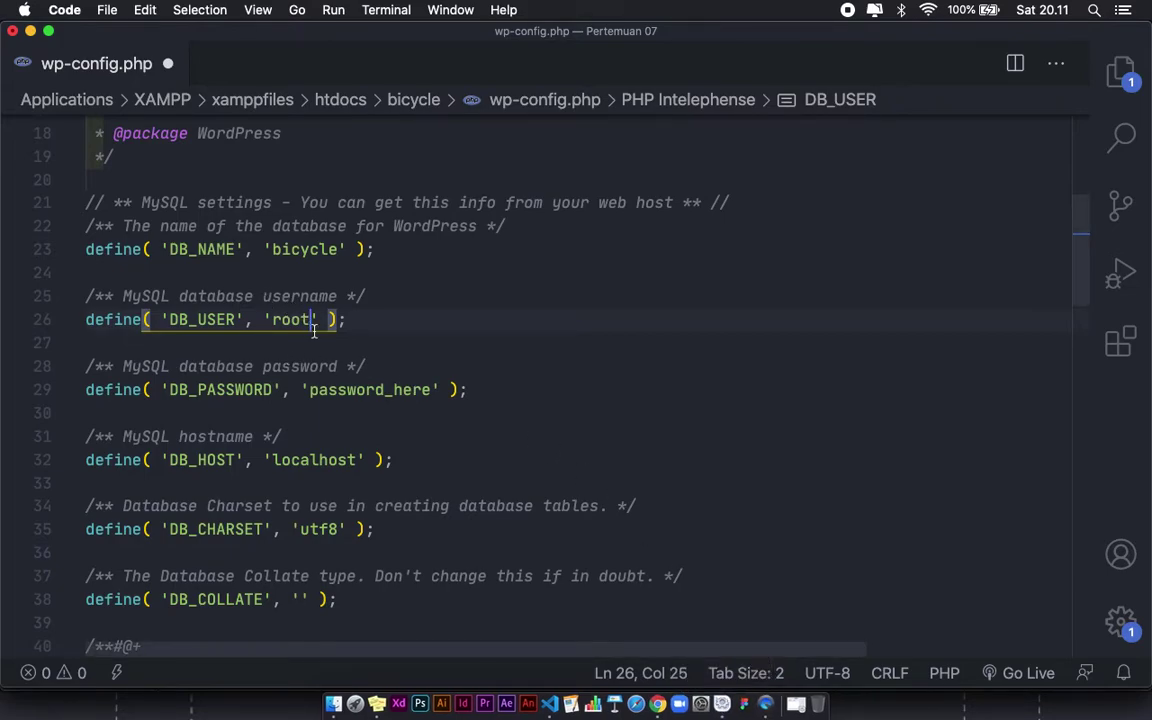
double_click(400, 391)
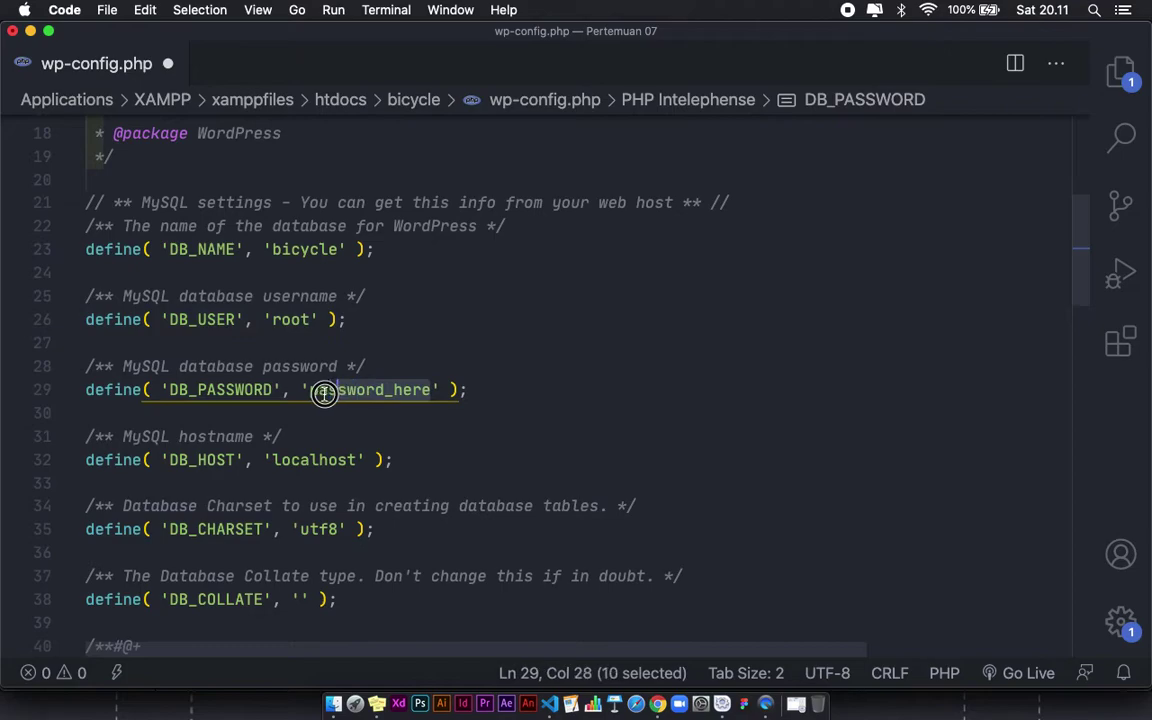
key(BackSpace)
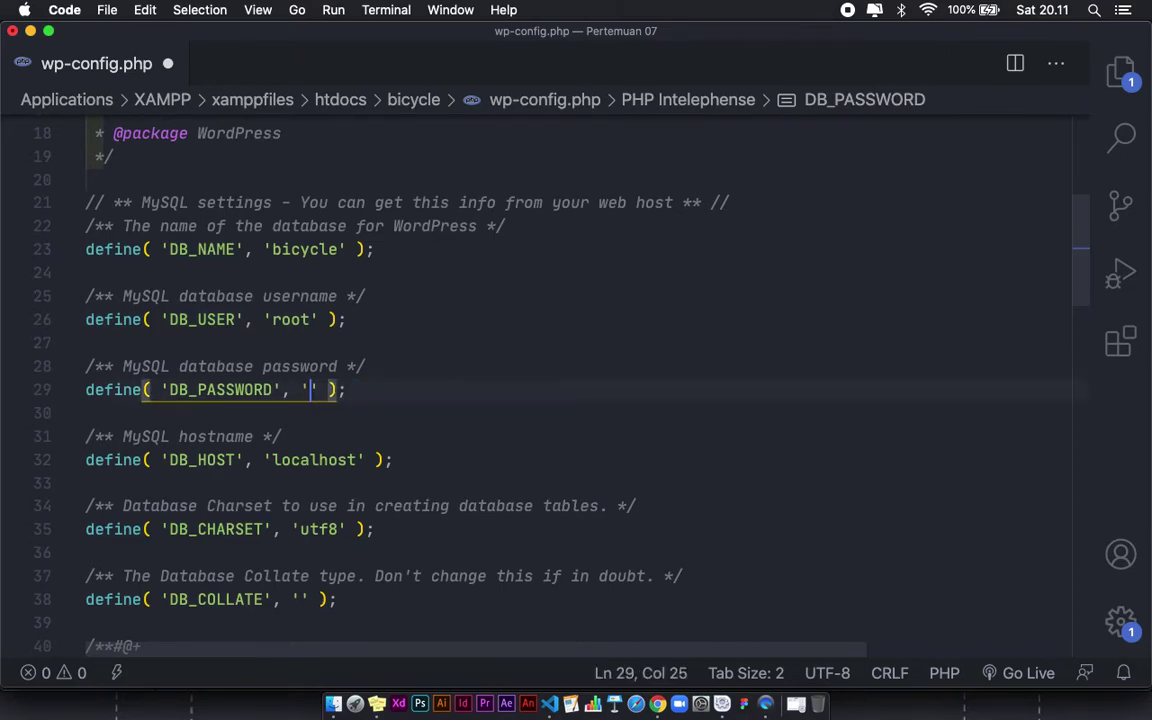
click(349, 366)
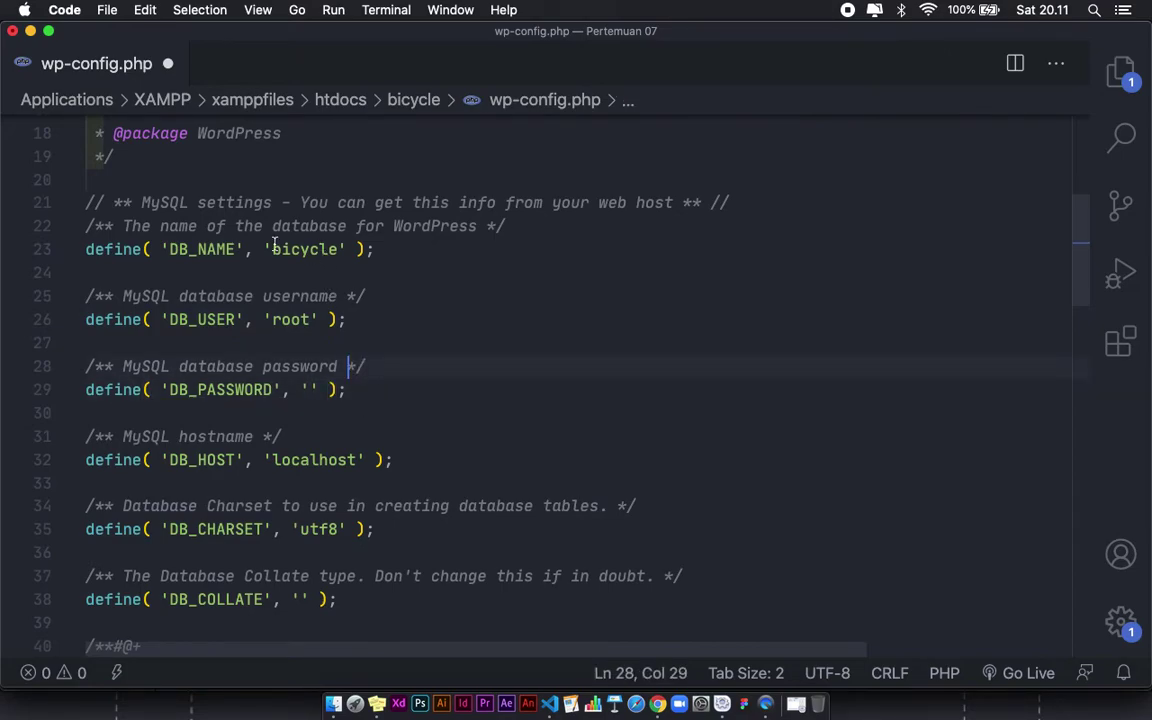
drag(266, 250, 327, 250)
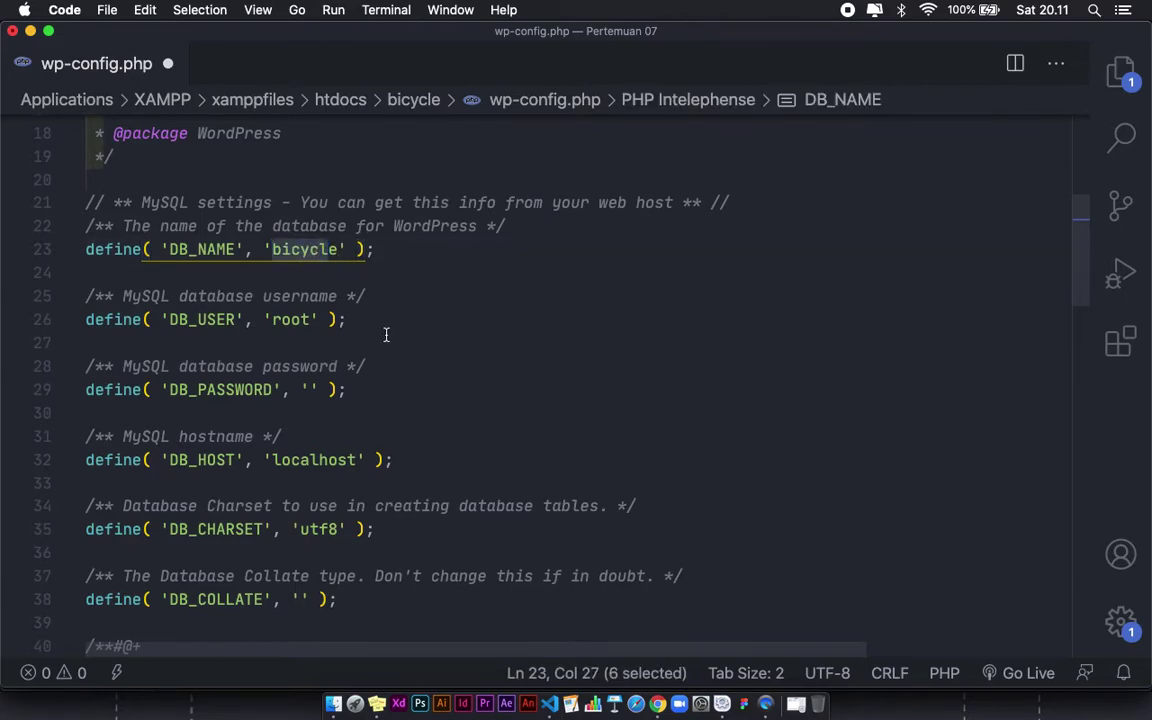
click(310, 333)
drag(310, 320, 275, 319)
click(303, 405)
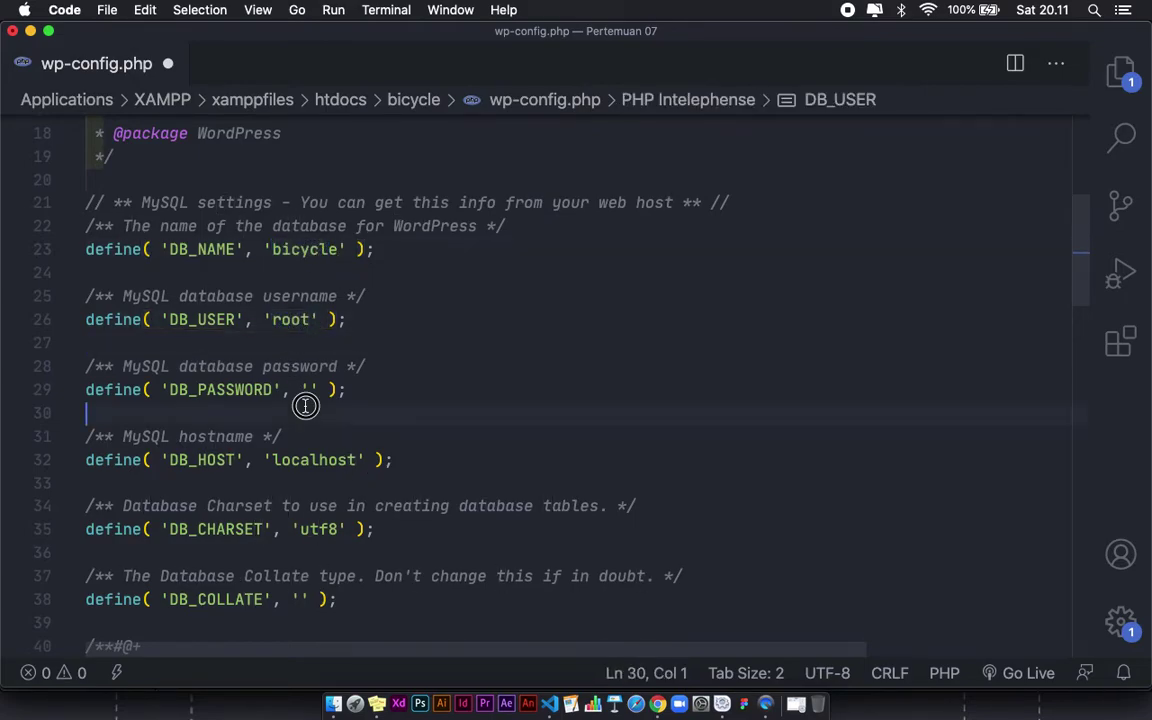
drag(323, 392, 278, 323)
click(310, 335)
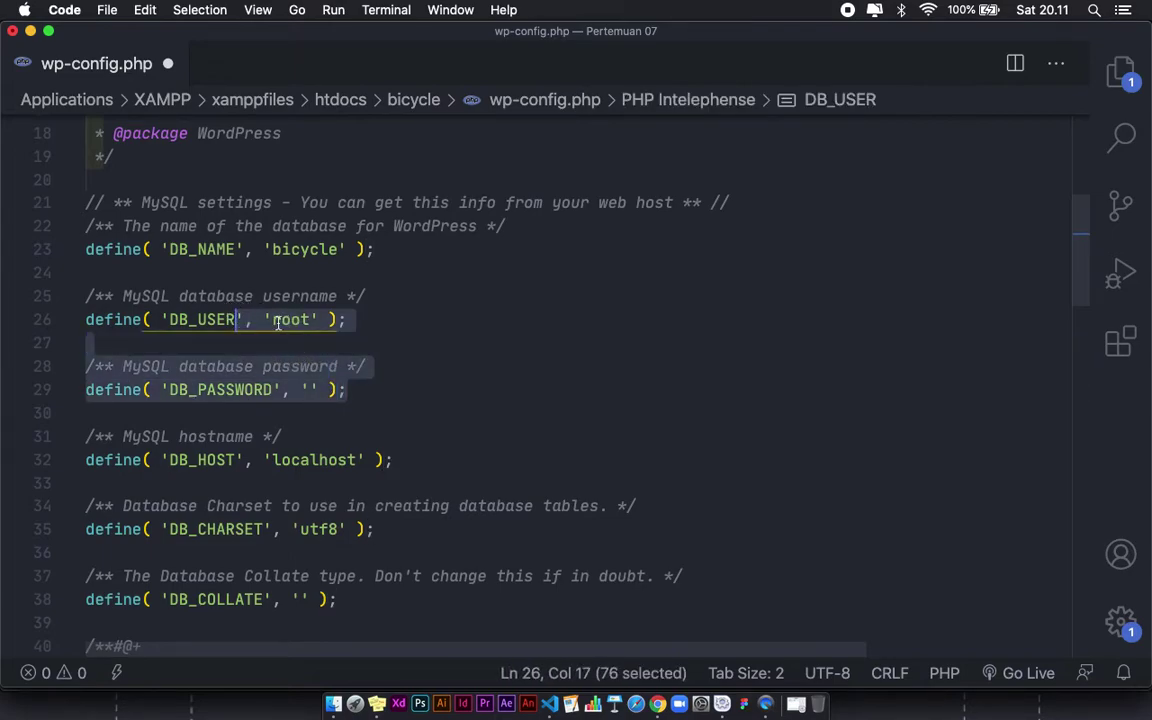
click(316, 391)
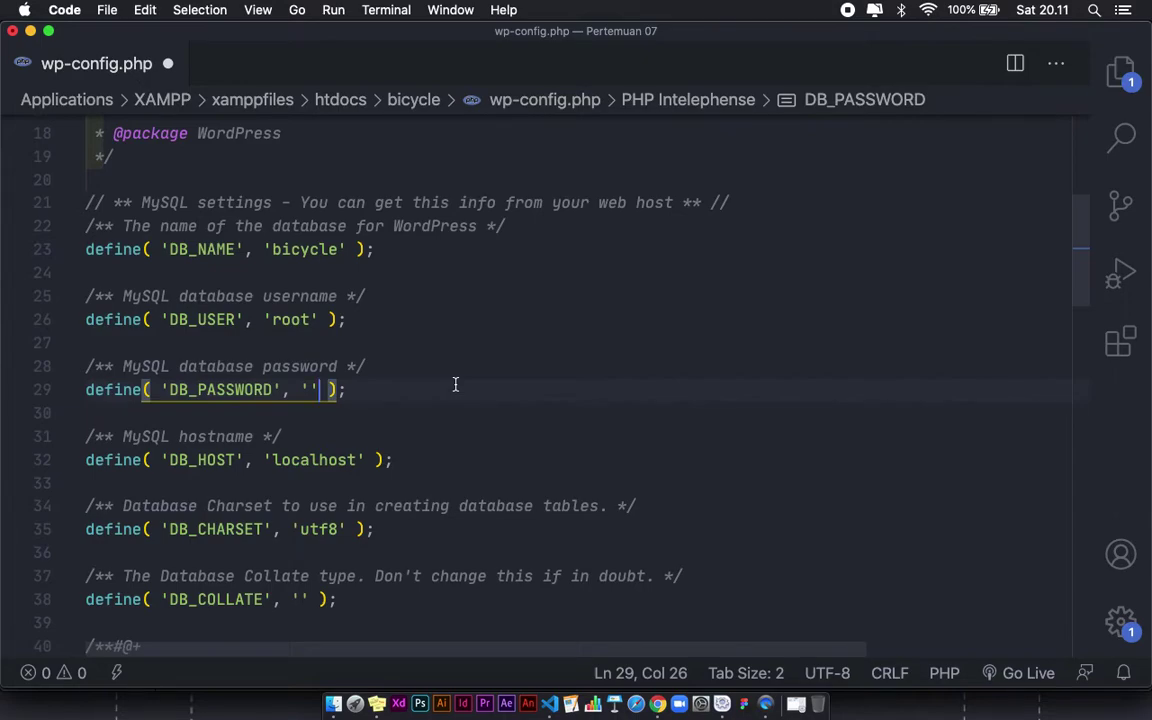
Step: Save wp-config.php, close it and hide VS Code to return to Finder
key(super+s)
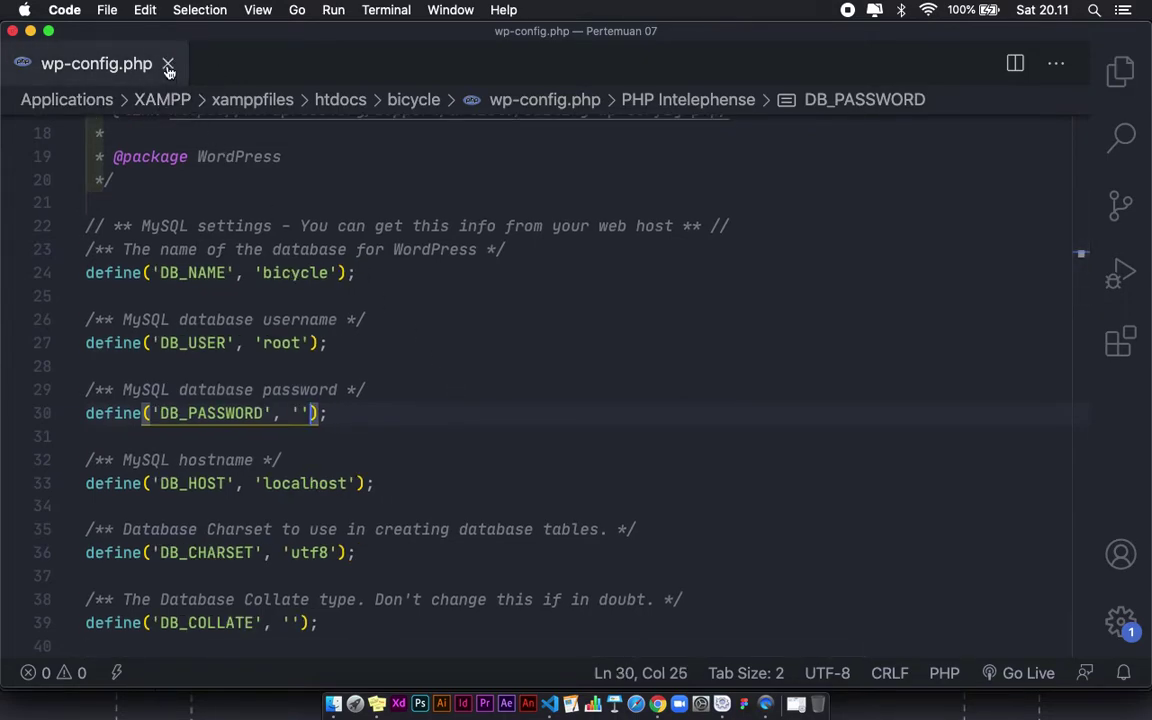
click(168, 64)
click(30, 31)
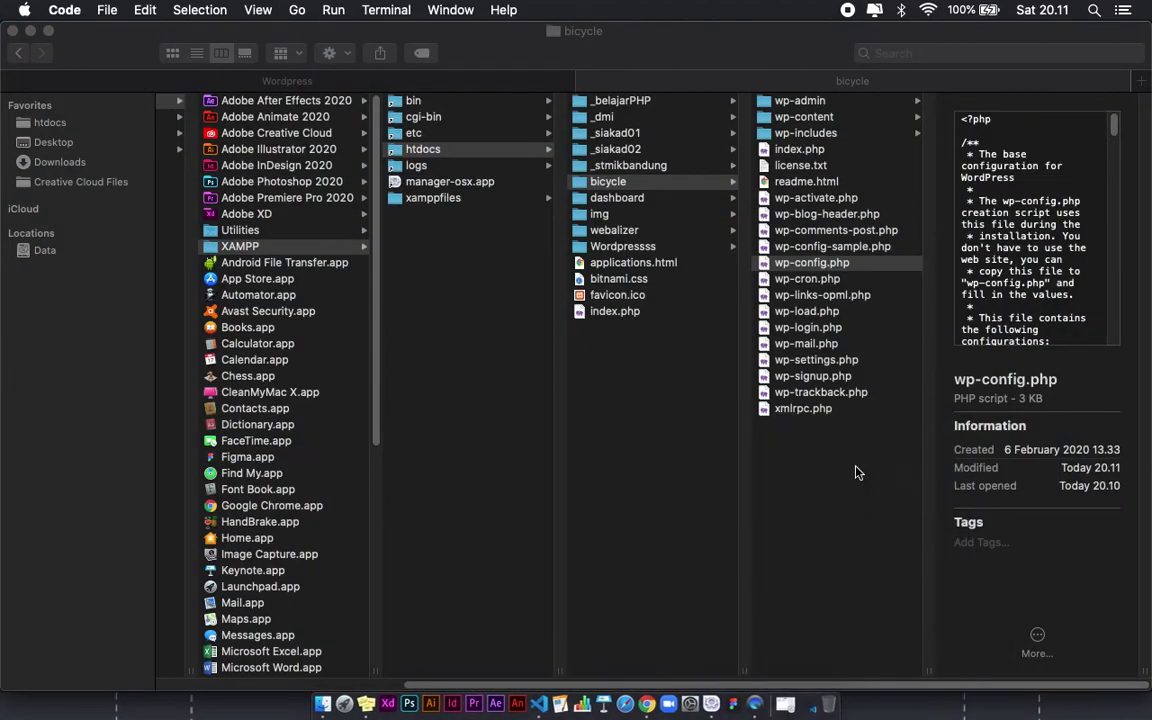
Step: Enter database name bicycle, username root and an empty password, then submit the form
click(647, 704)
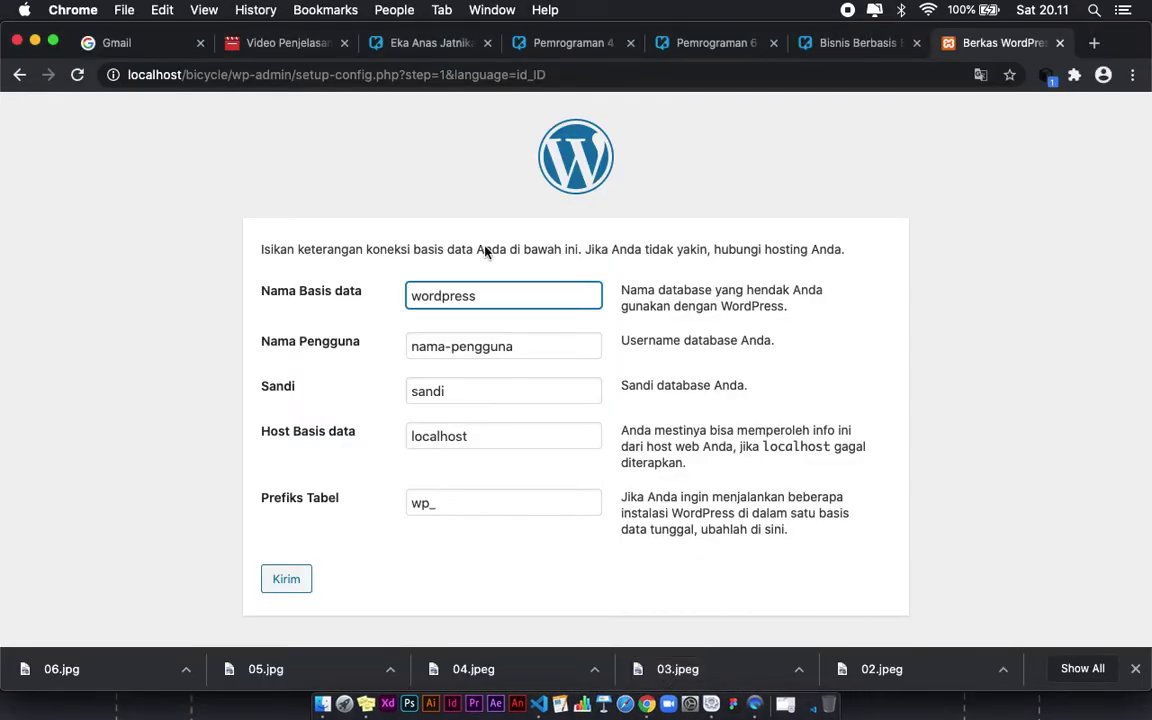
click(441, 296)
text(bicycle)
key(shift+Right)
key(shift+Right)
key(shift+Right)
key(shift+Right)
key(shift+Right)
key(BackSpace)
key(BackSpace)
key(BackSpace)
key(BackSpace)
key(BackSpace)
key(Tab)
key(BackSpace)
text(root)
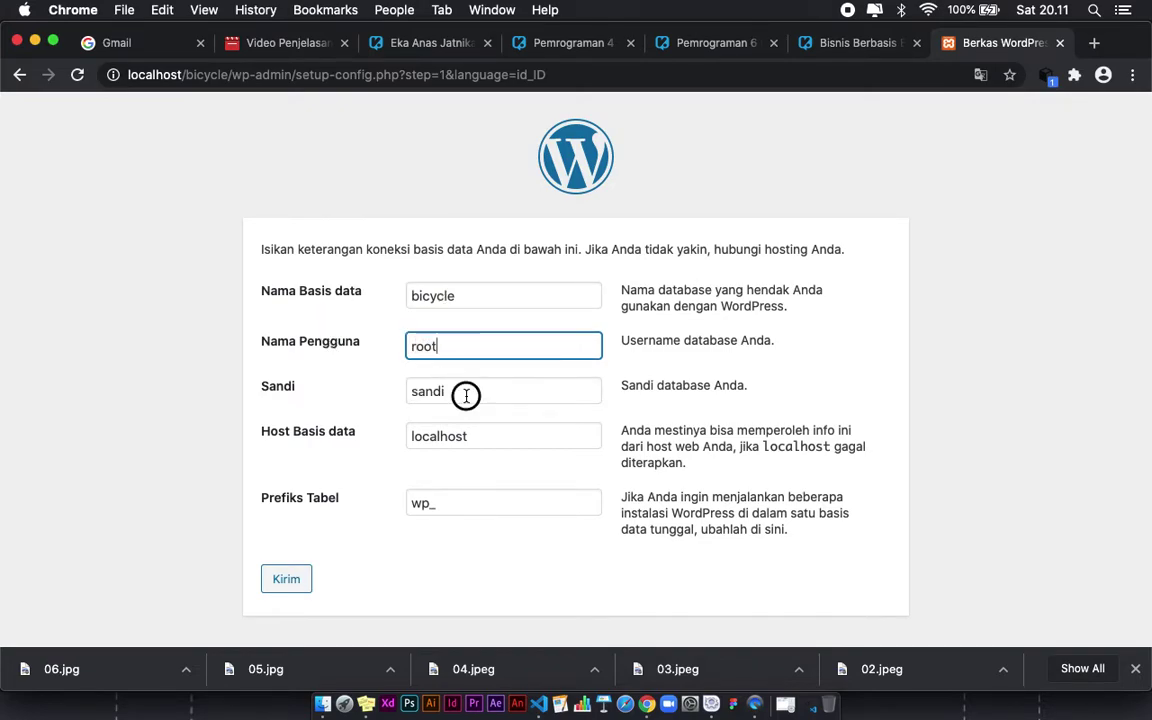
key(Tab)
key(BackSpace)
click(312, 464)
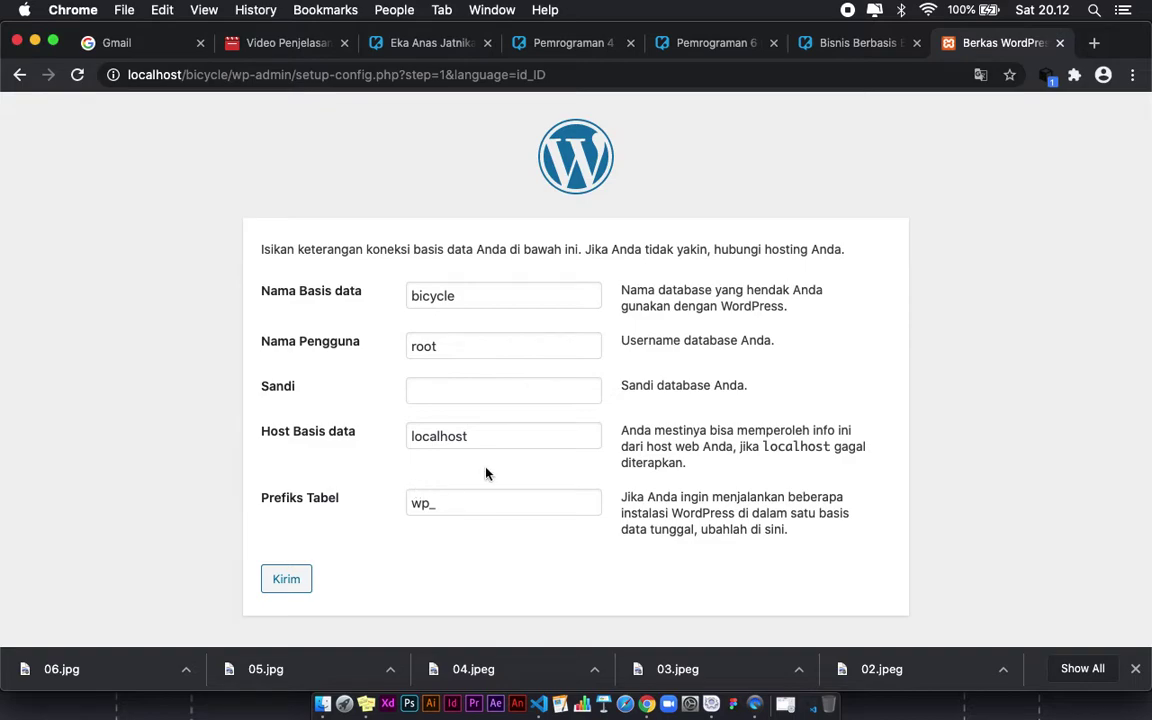
click(291, 582)
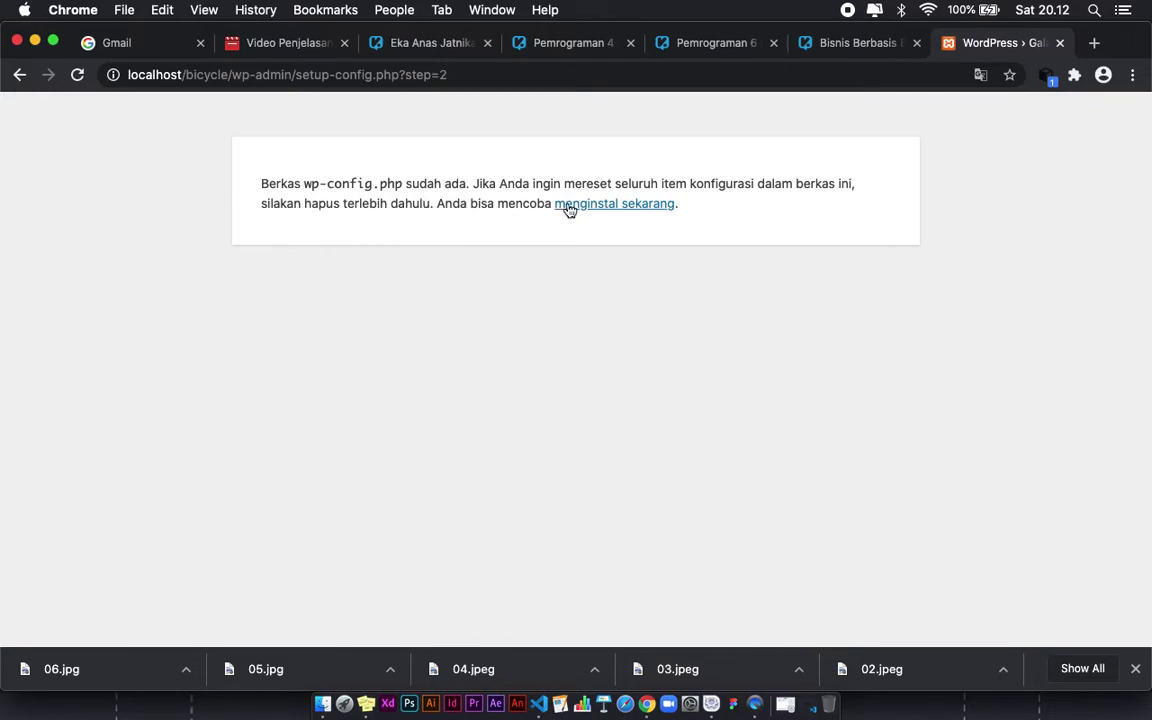
Step: Start the installation and enter BiCycle as the site title
click(608, 206)
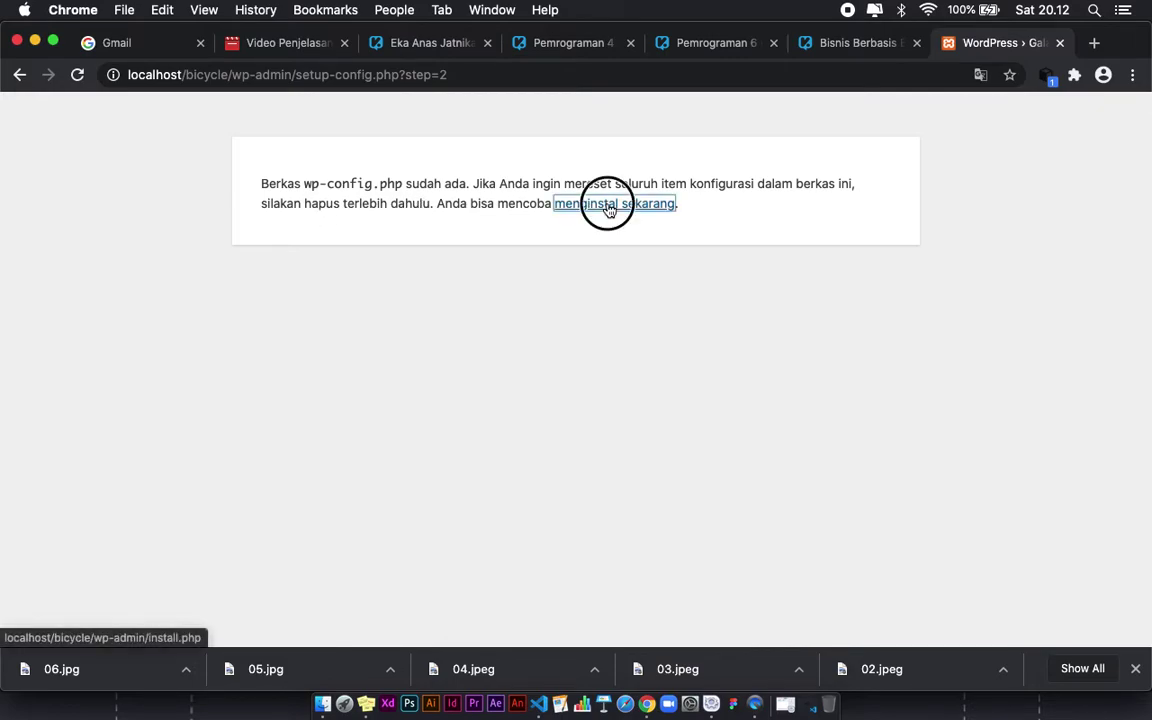
scroll(643, 378, down, 5)
scroll(643, 378, up, 5)
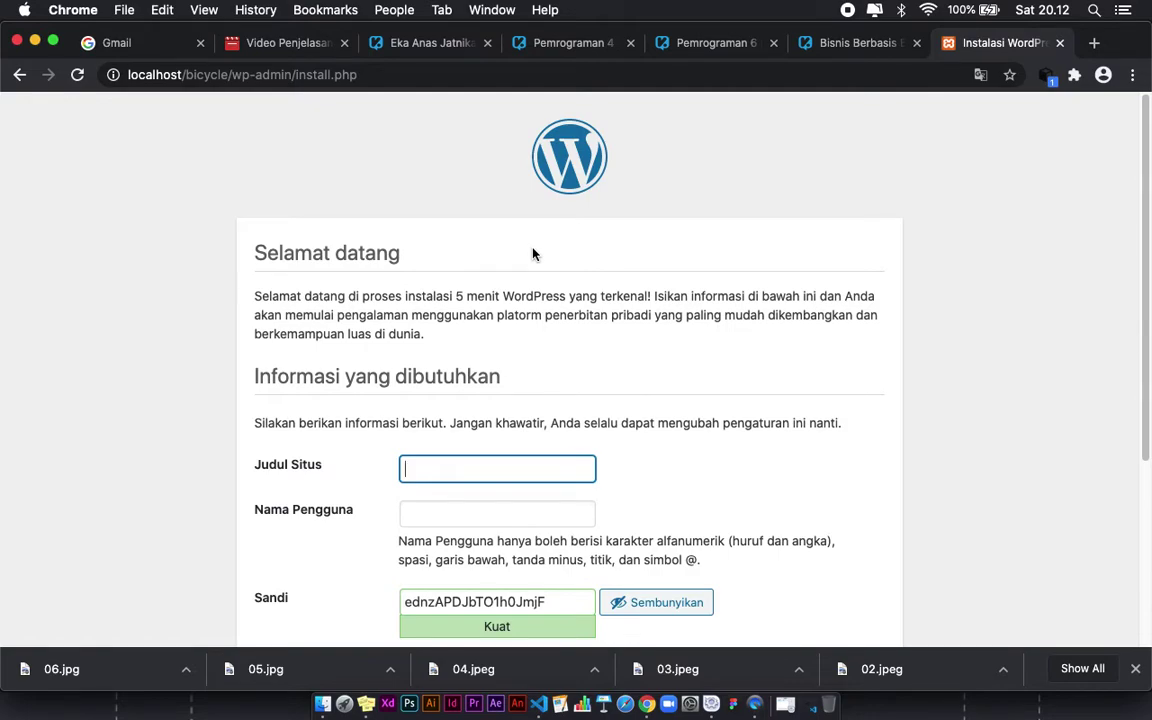
scroll(533, 254, down, 1)
scroll(533, 254, down, 2)
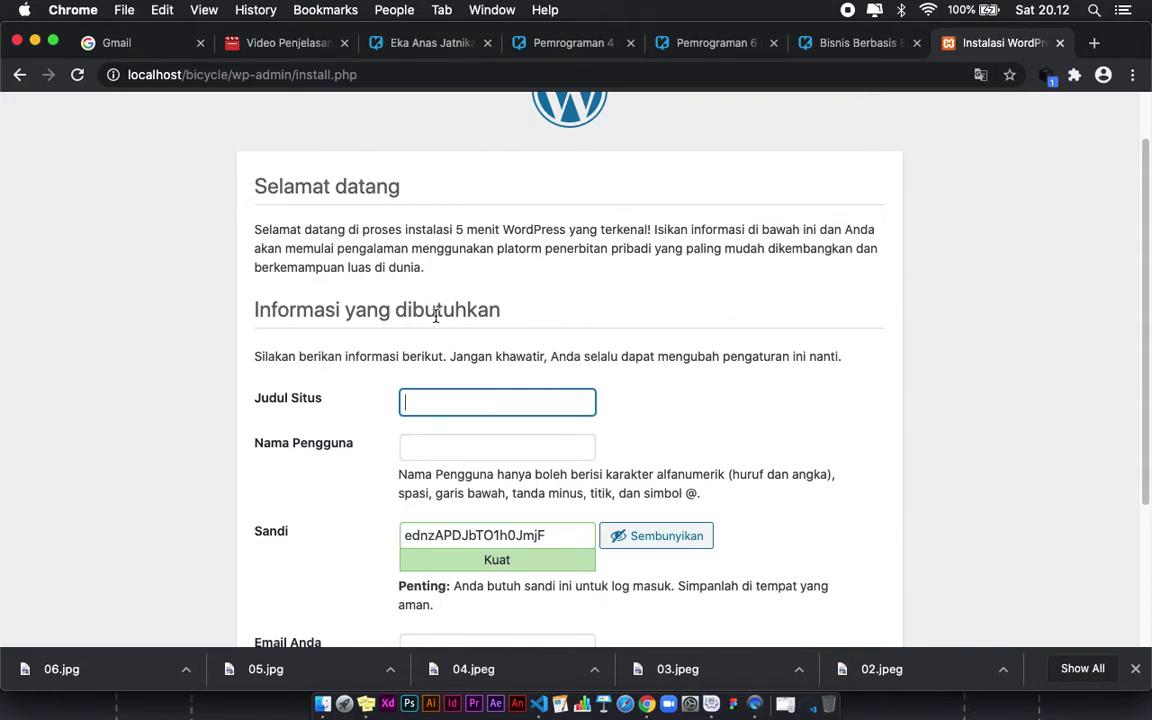
scroll(434, 316, down, 6)
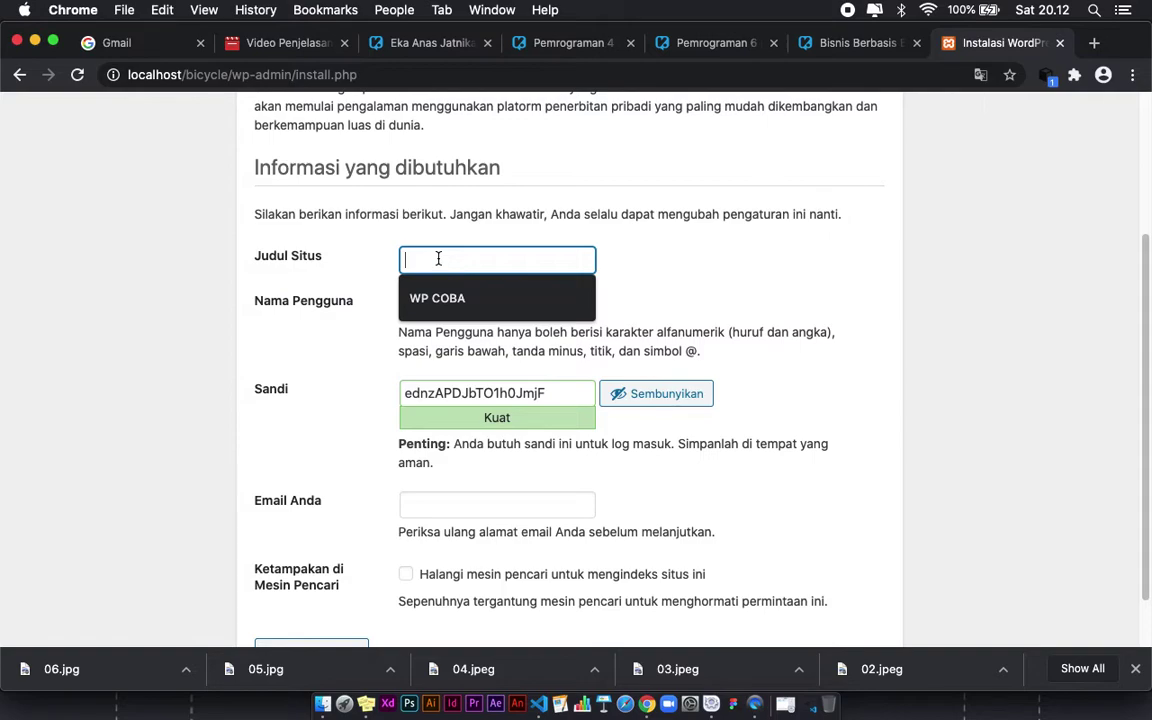
text(BiCycle)
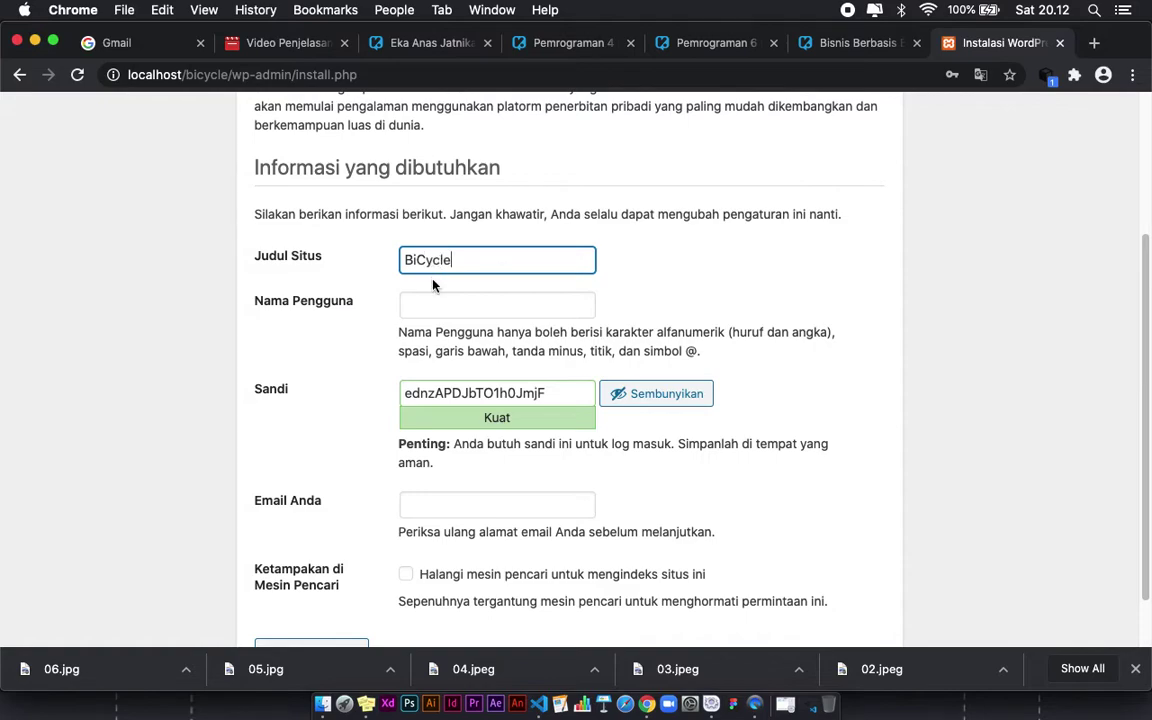
Step: Enter admin as the administrator username and type the account password
click(433, 301)
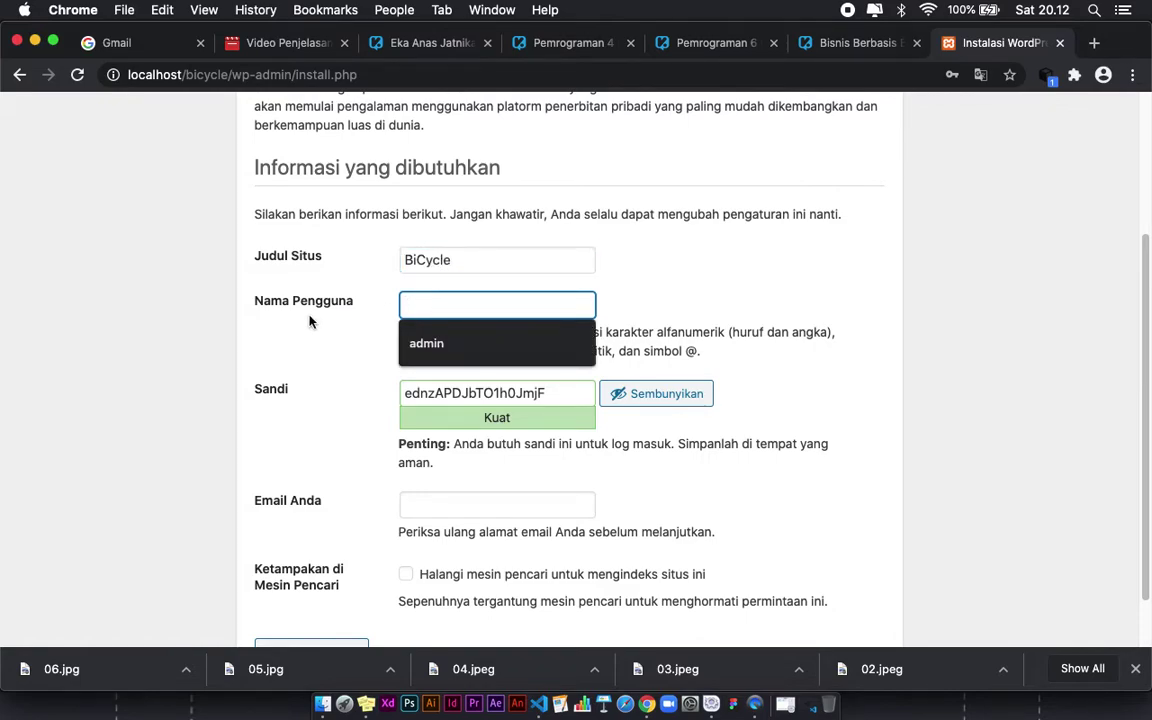
click(325, 340)
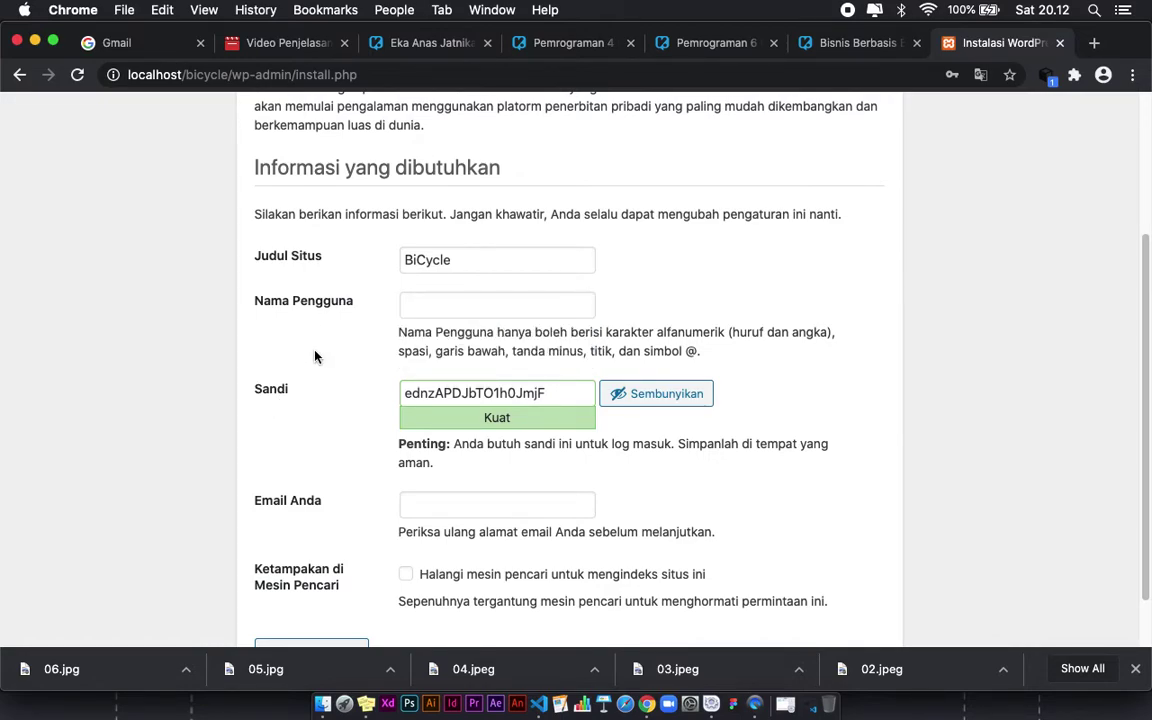
click(263, 309)
drag(263, 309, 336, 305)
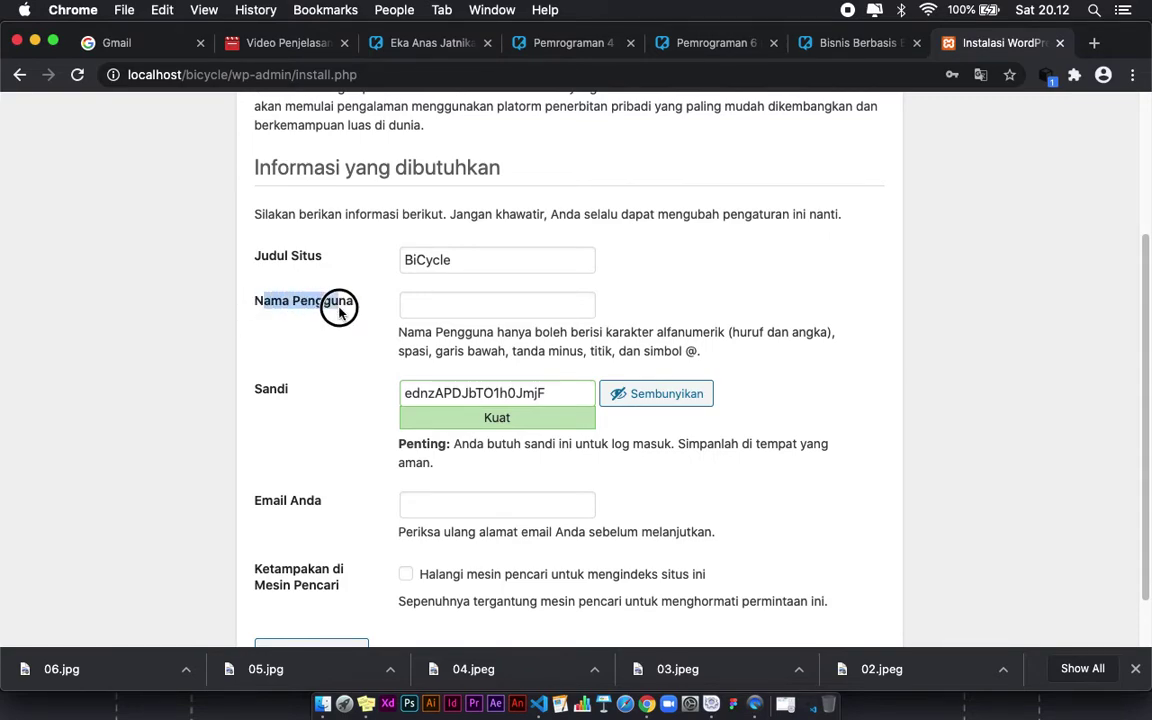
click(443, 307)
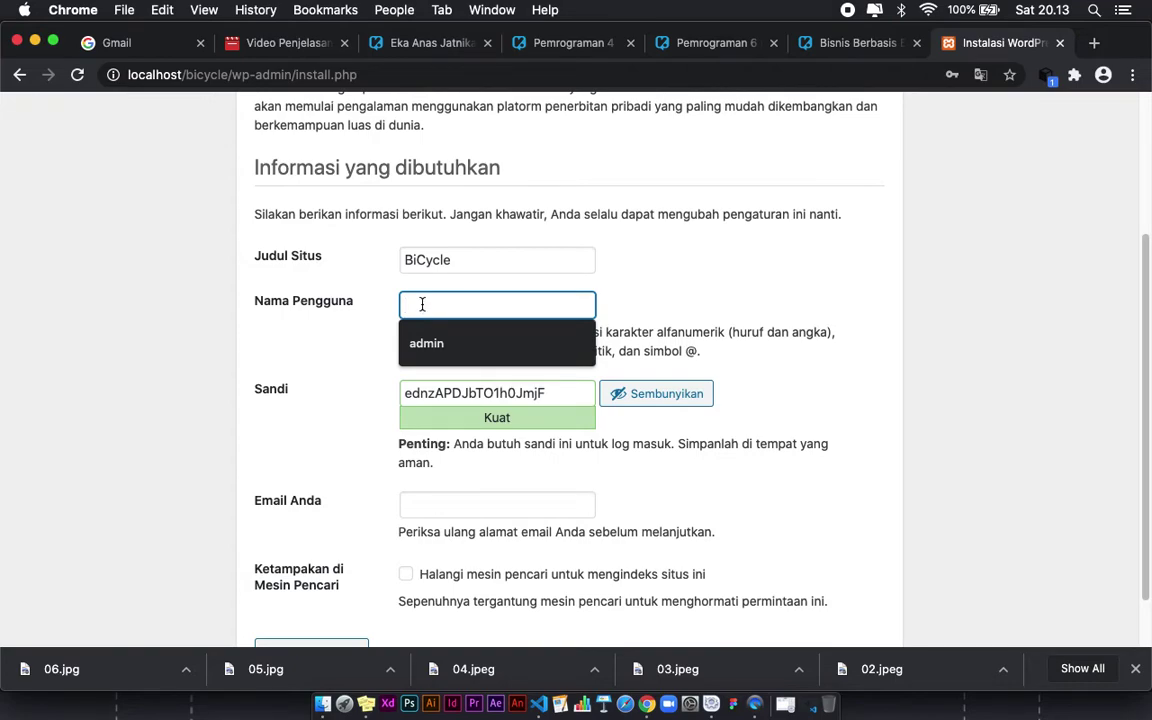
text(admin)
key(Tab)
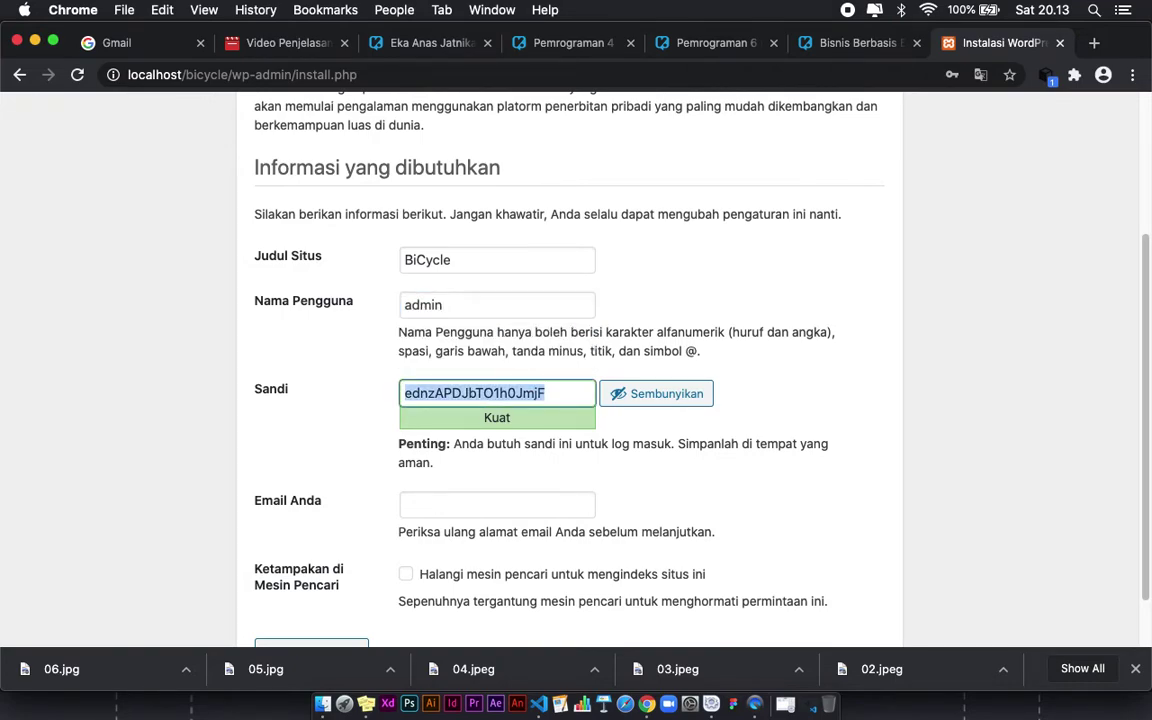
text(admin)
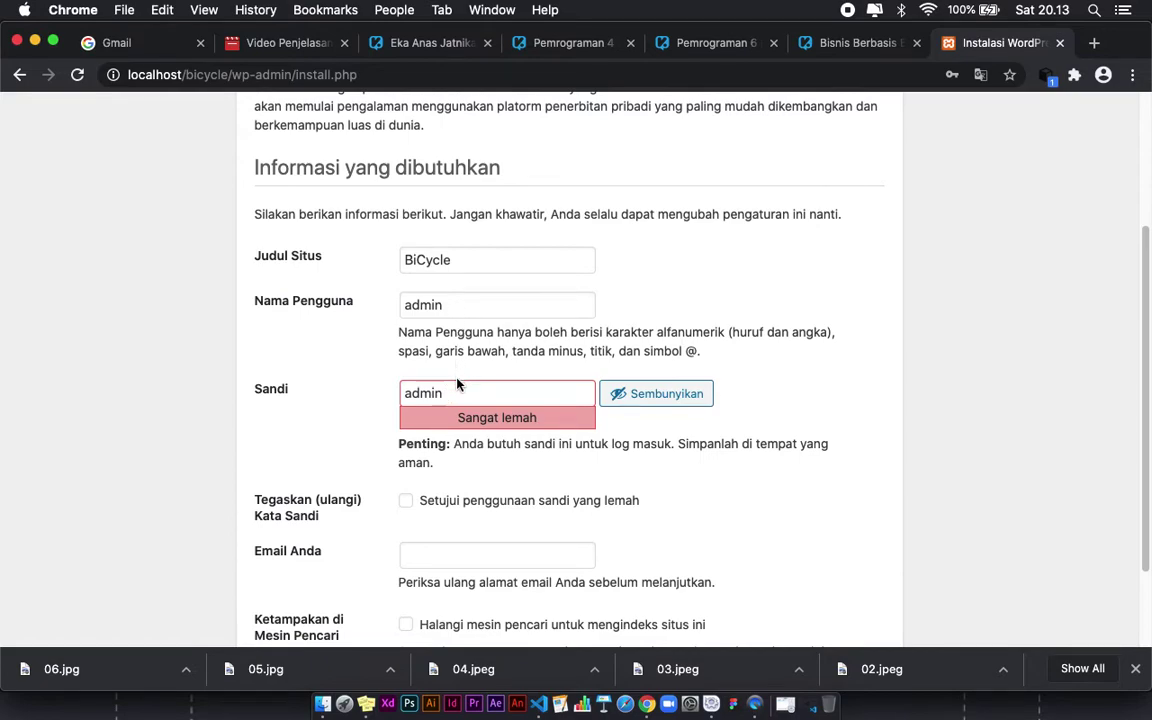
drag(456, 392, 398, 386)
drag(464, 308, 367, 300)
drag(455, 396, 350, 360)
Step: Confirm the weak password, choose the suggested contact e-mail, and run Instal WordPress
scroll(393, 334, down, 1)
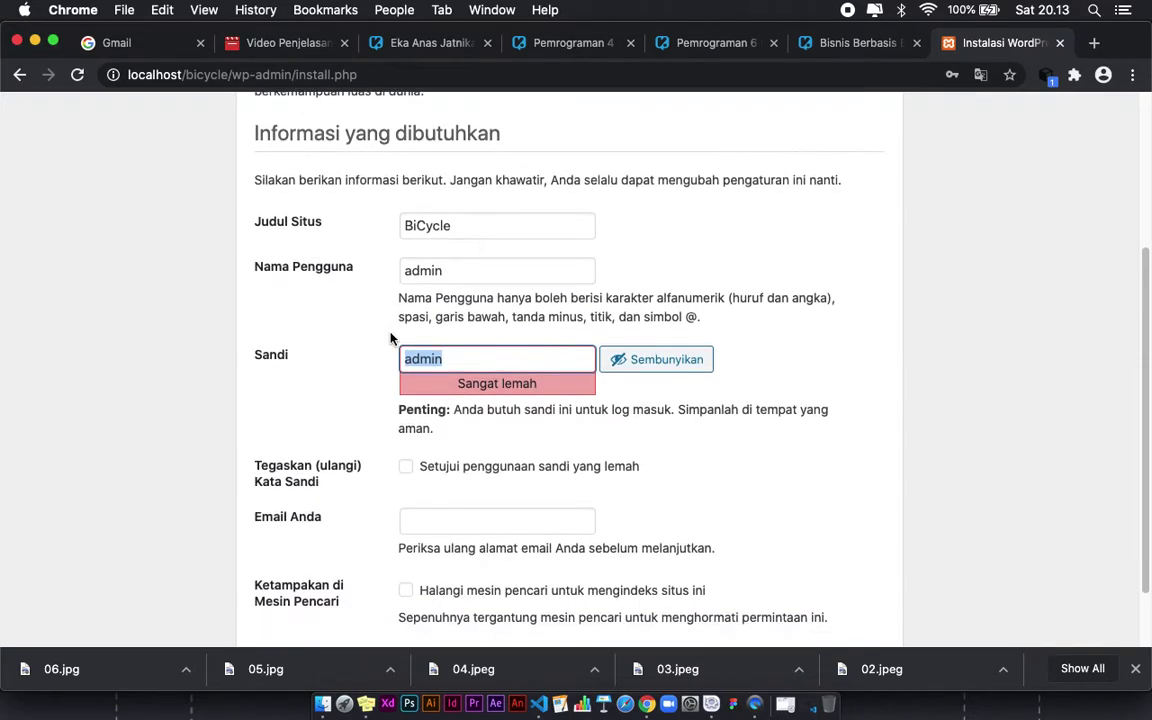
scroll(385, 350, down, 1)
click(392, 285)
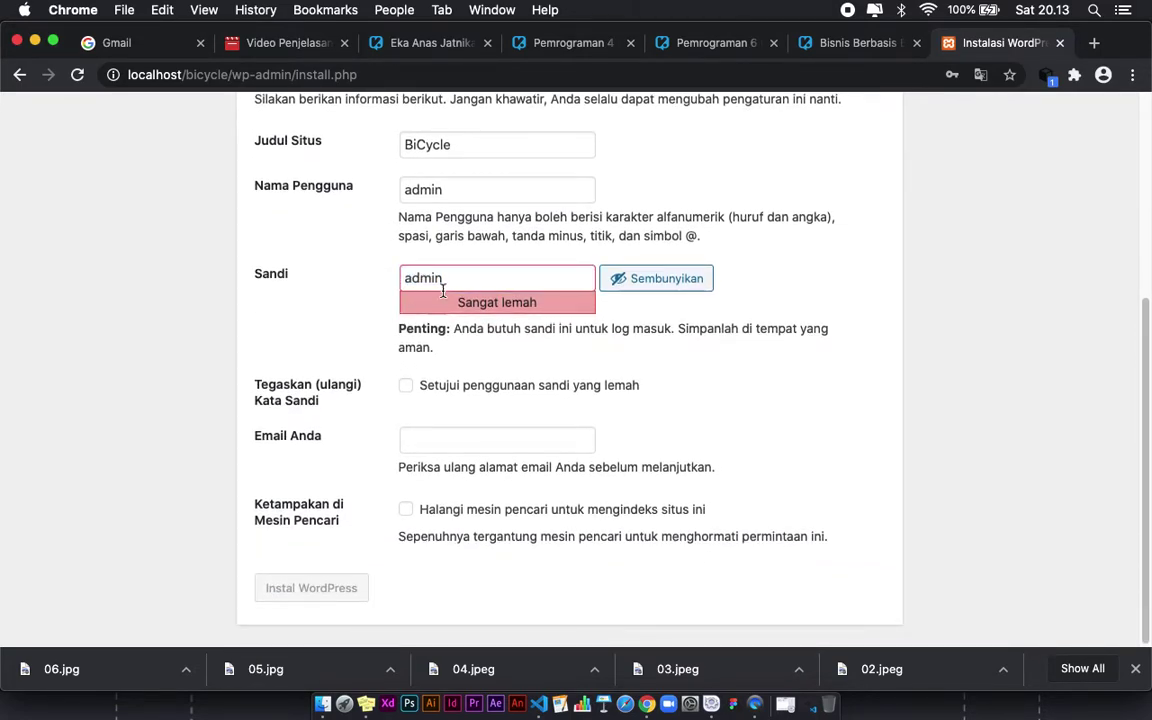
click(405, 387)
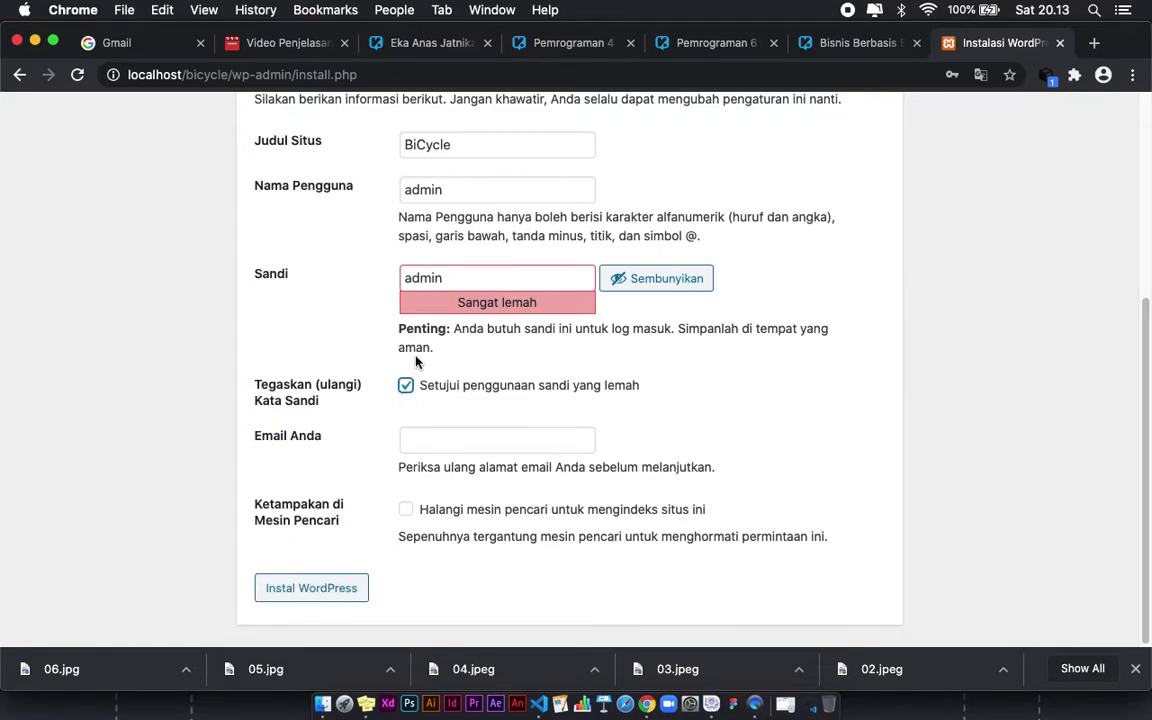
scroll(414, 362, up, 1)
scroll(410, 340, down, 1)
scroll(420, 347, down, 1)
click(435, 436)
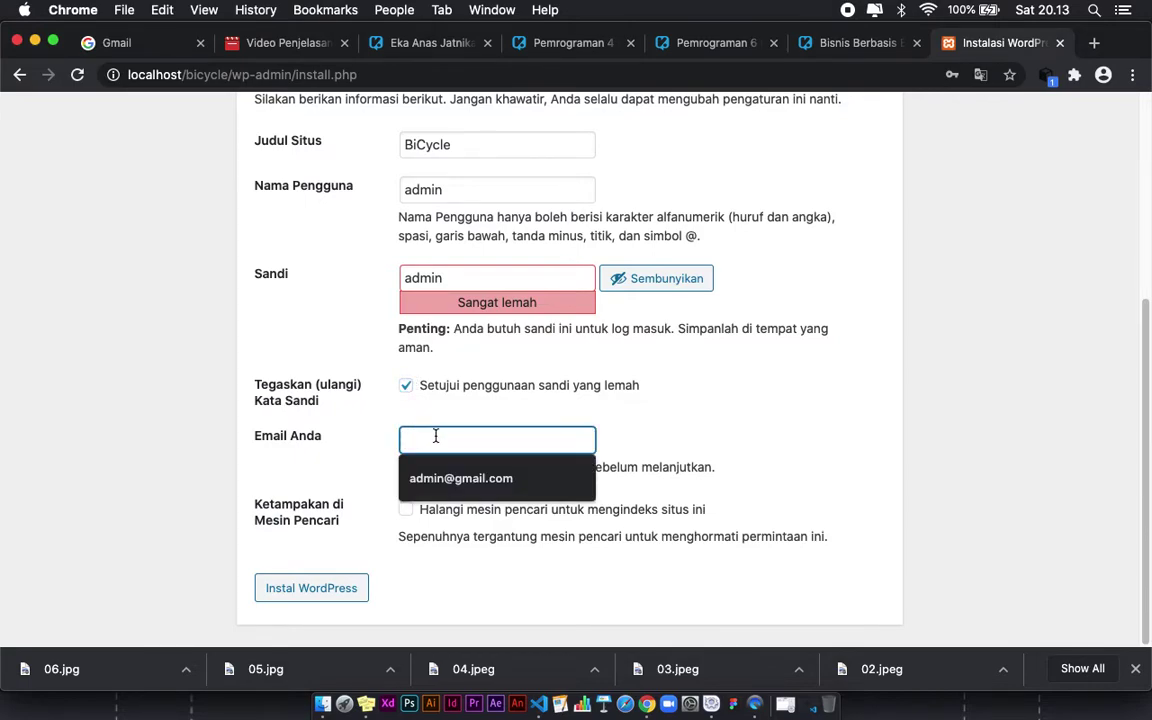
key(Down)
key(Return)
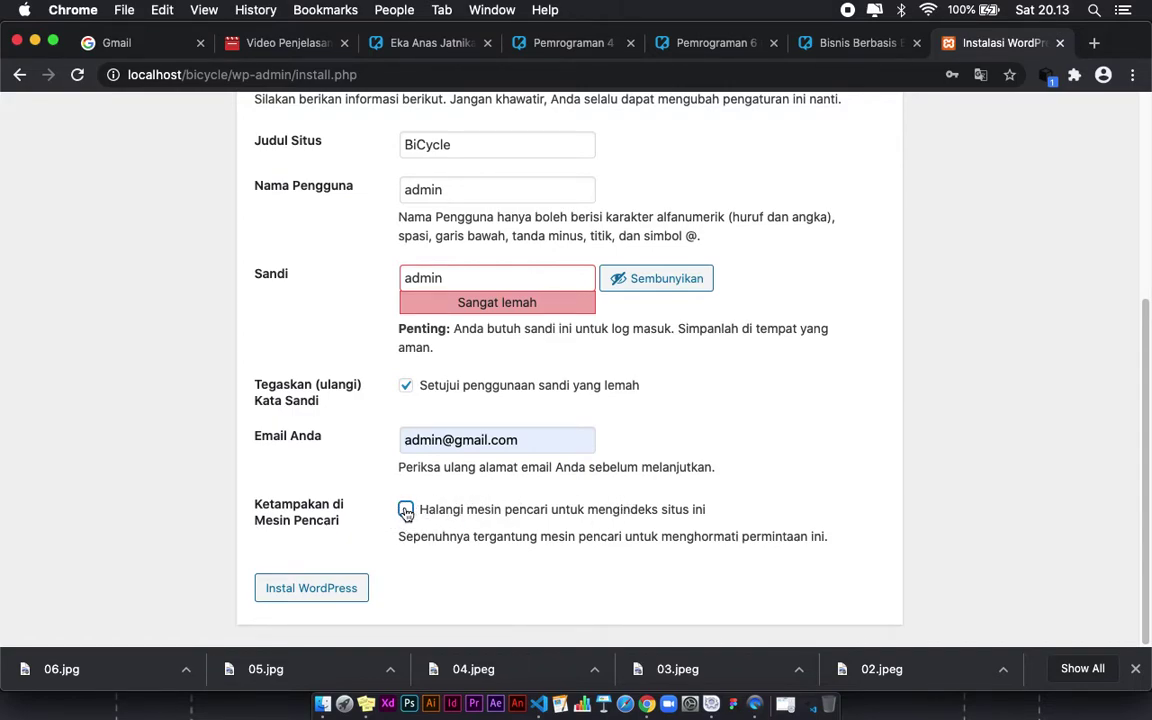
click(310, 590)
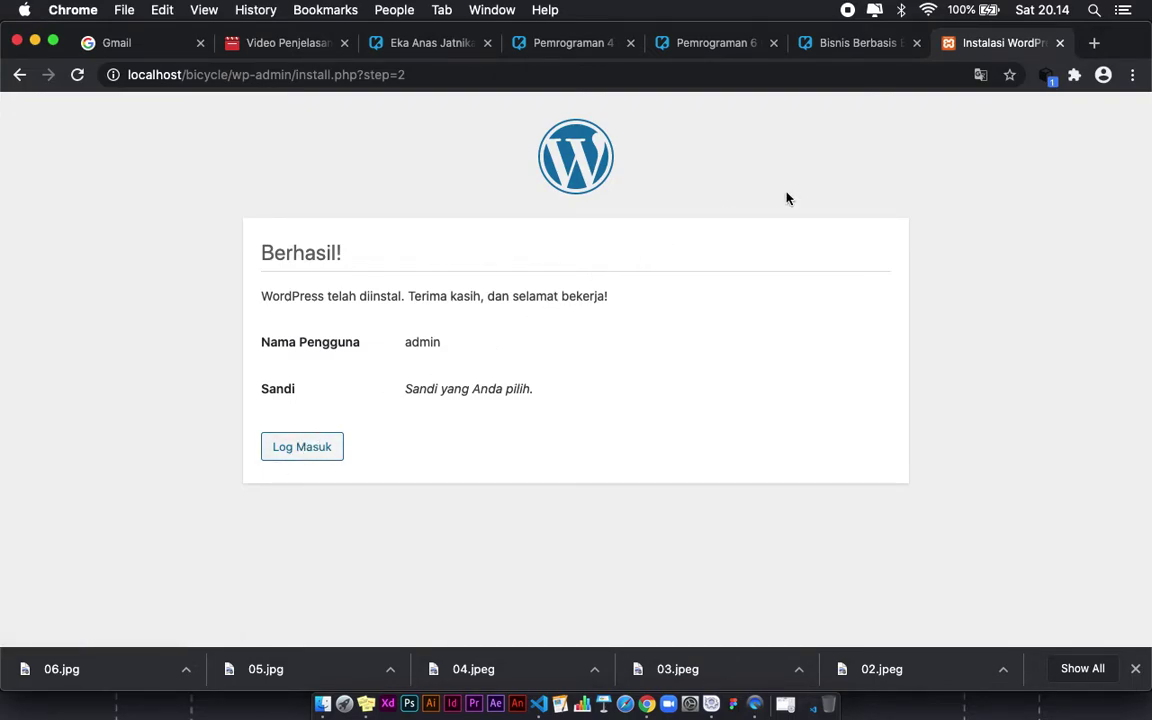
Step: Load localhost/bicycle and scroll through the front page with the Halo dunia! post
click(605, 72)
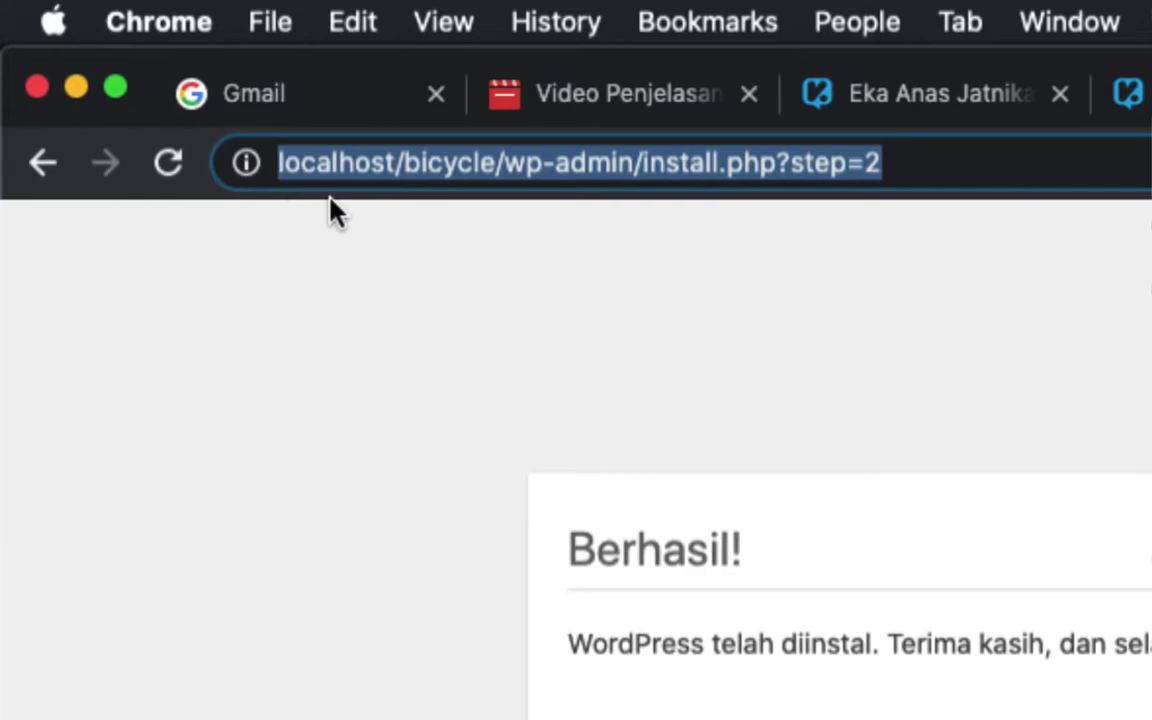
text(localhost)
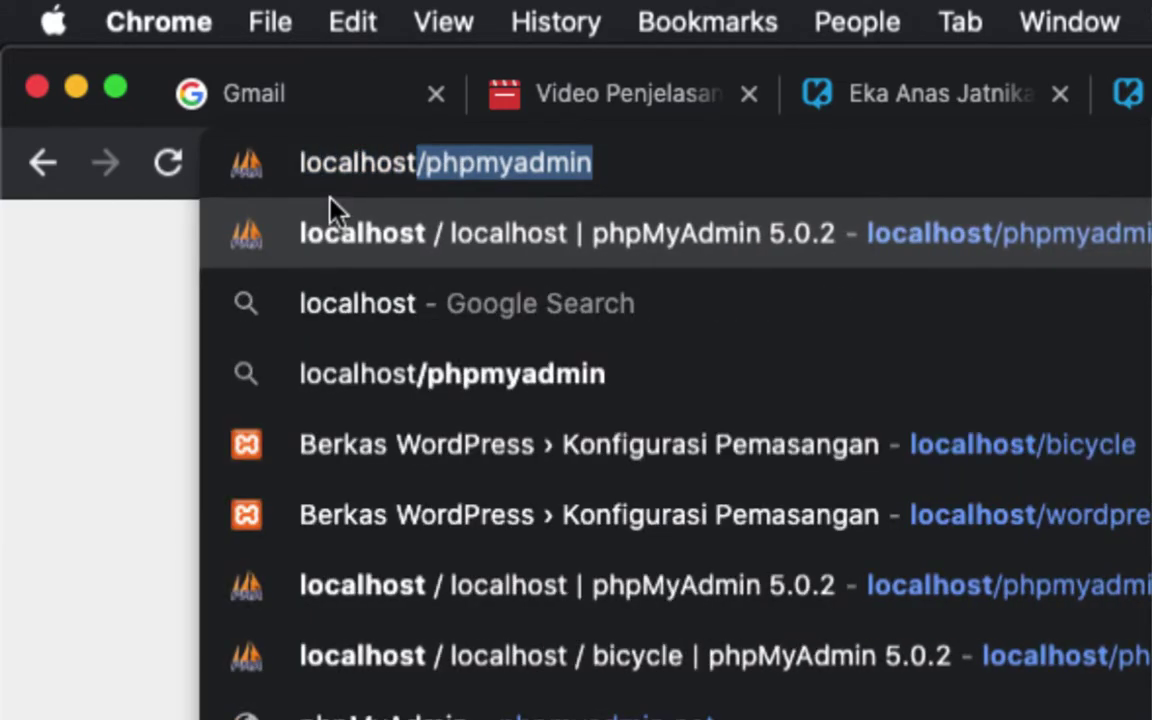
text(/)
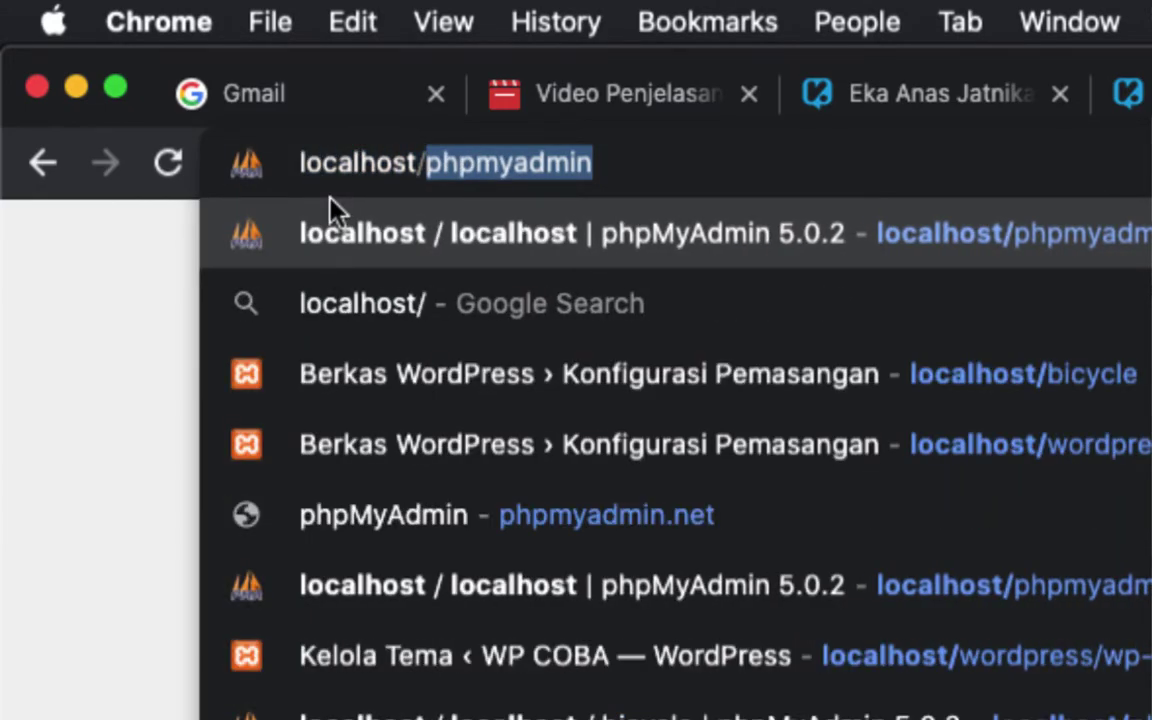
text(bicycle)
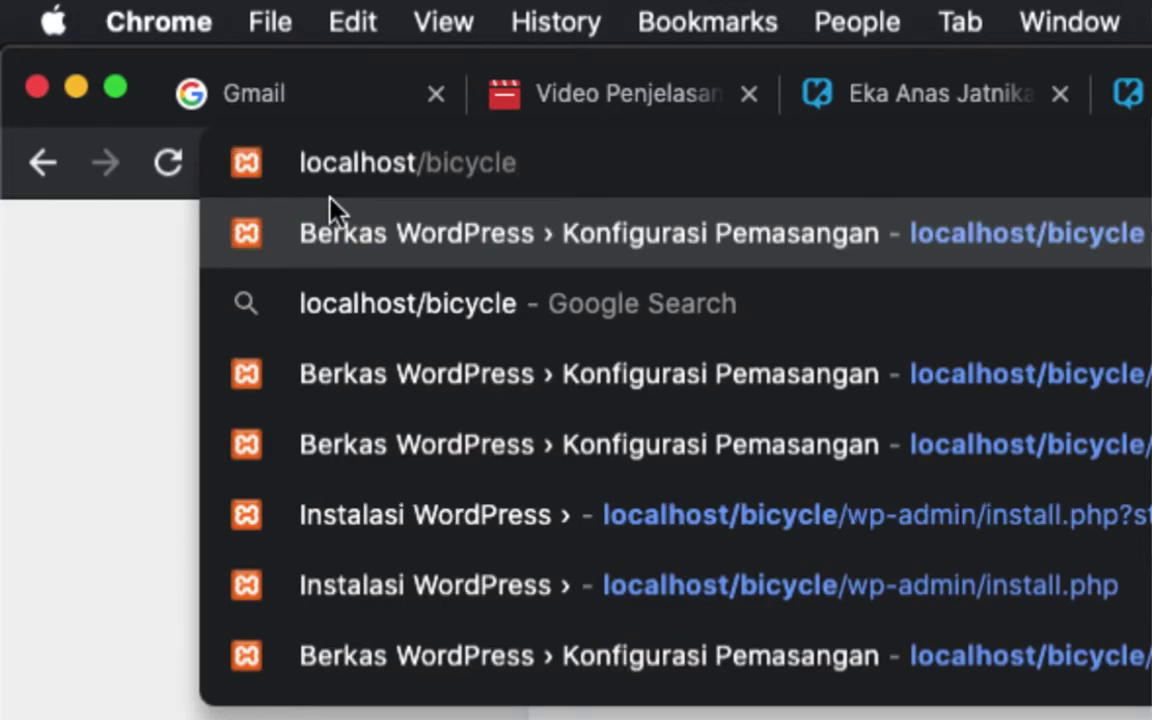
key(Return)
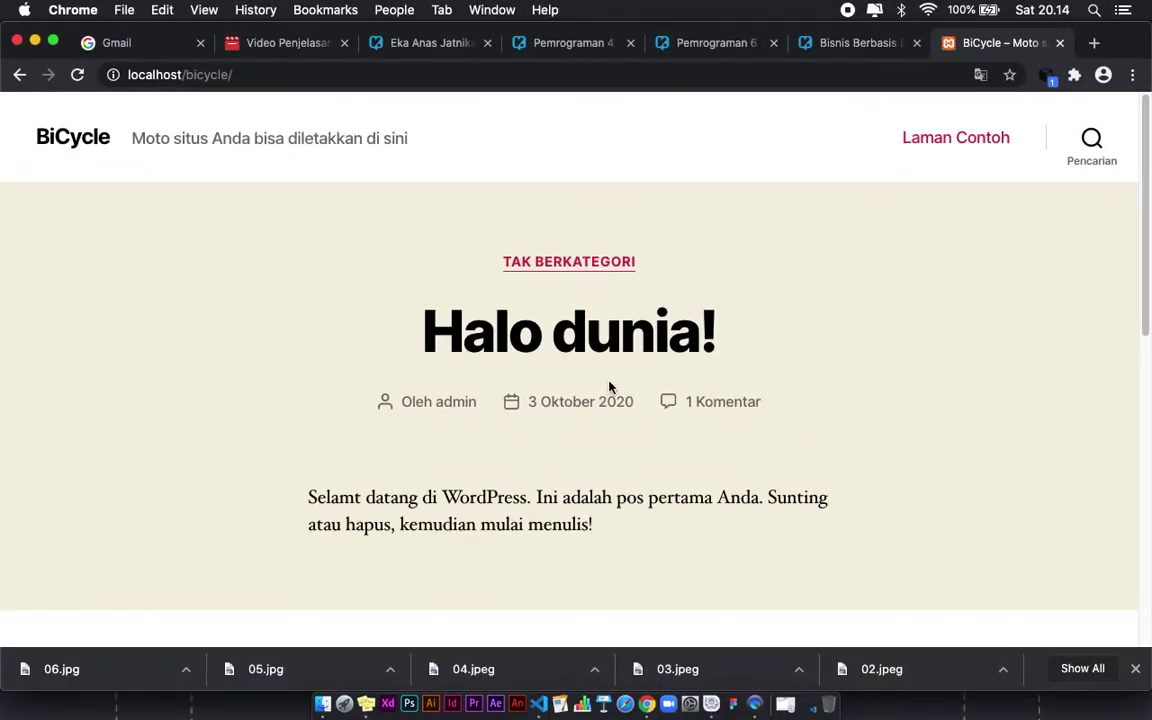
scroll(609, 386, down, 10)
scroll(732, 366, down, 3)
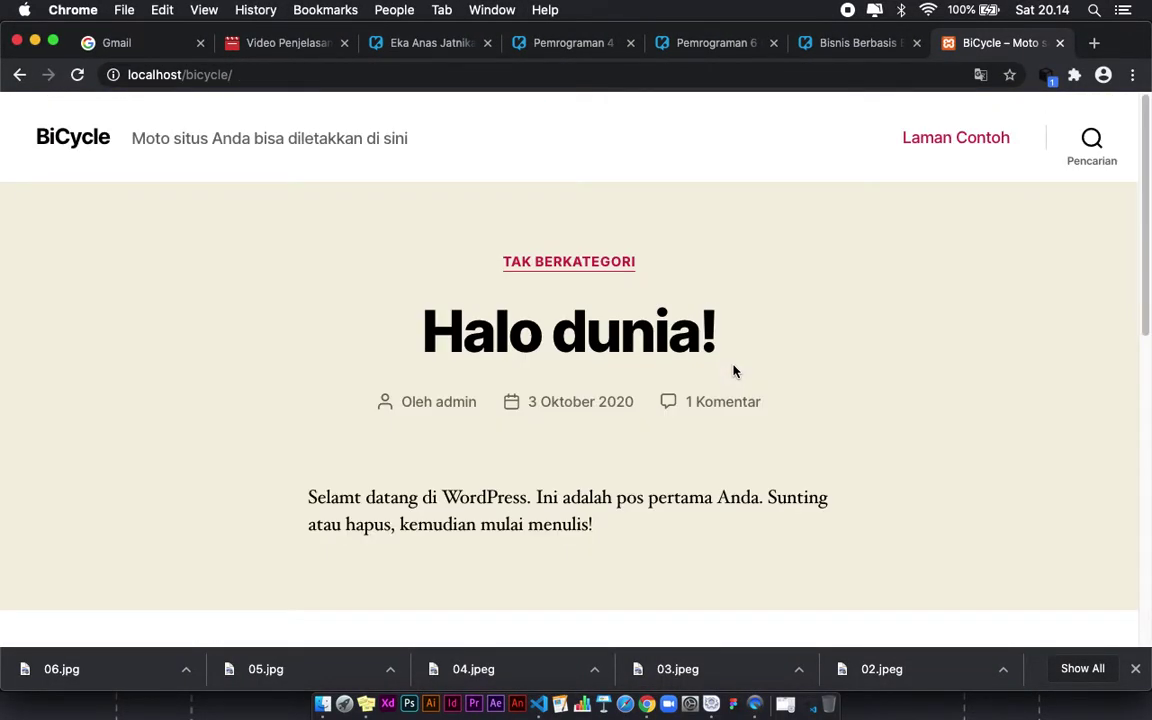
scroll(733, 371, down, 1)
scroll(733, 371, up, 1)
scroll(580, 360, down, 10)
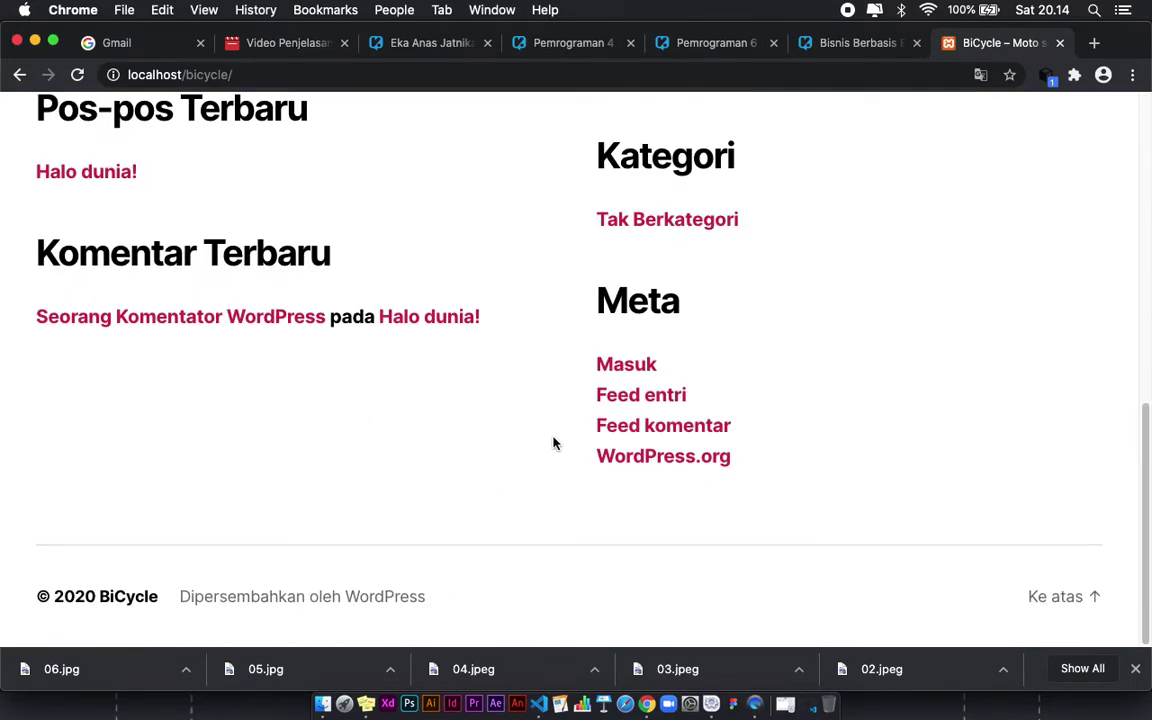
scroll(565, 437, up, 10)
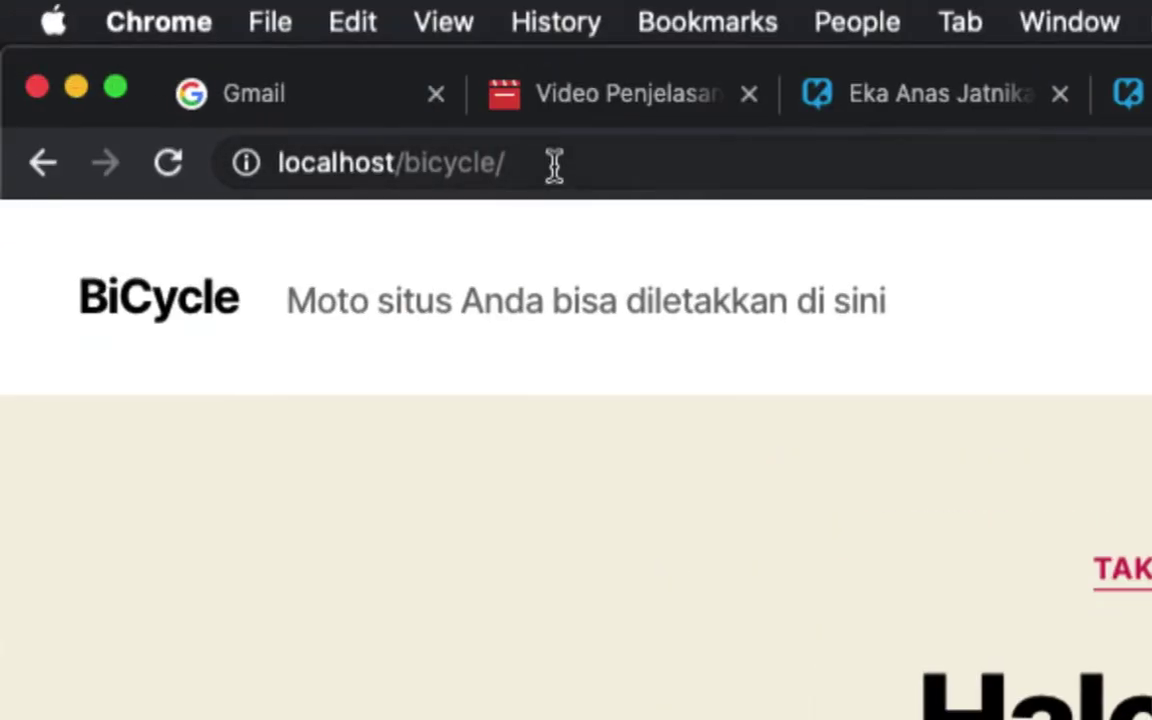
Step: Go to localhost/bicycle/wp-admin to reach the admin login page
click(255, 76)
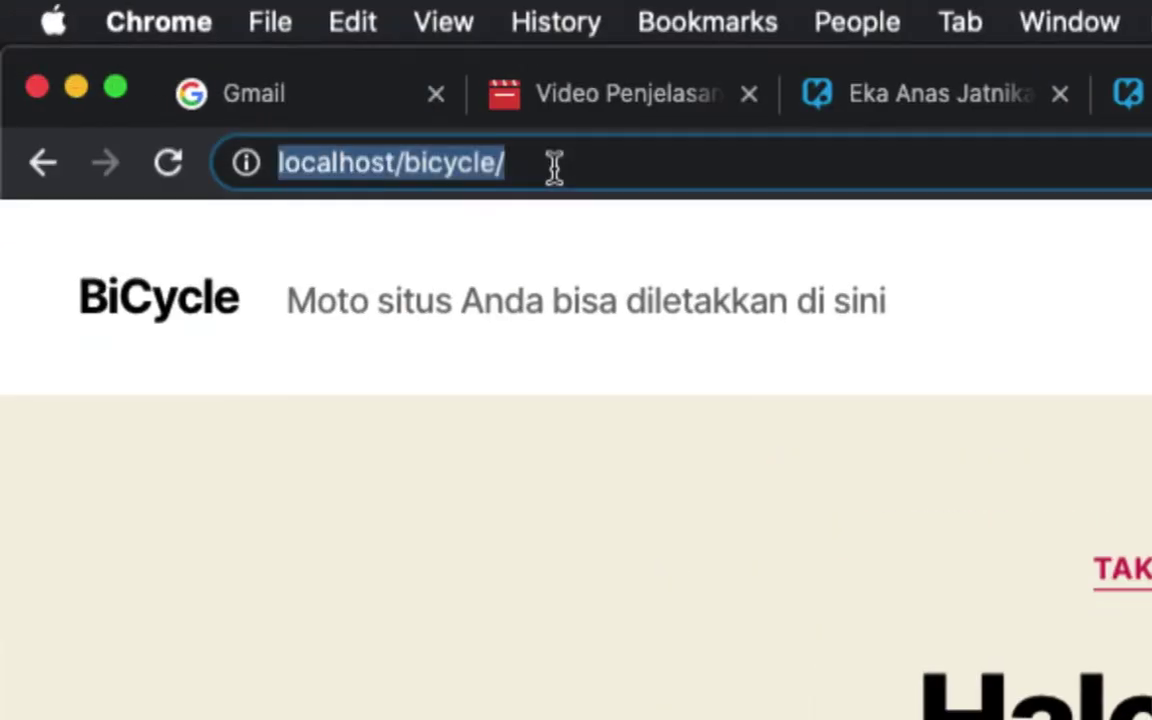
click(554, 168)
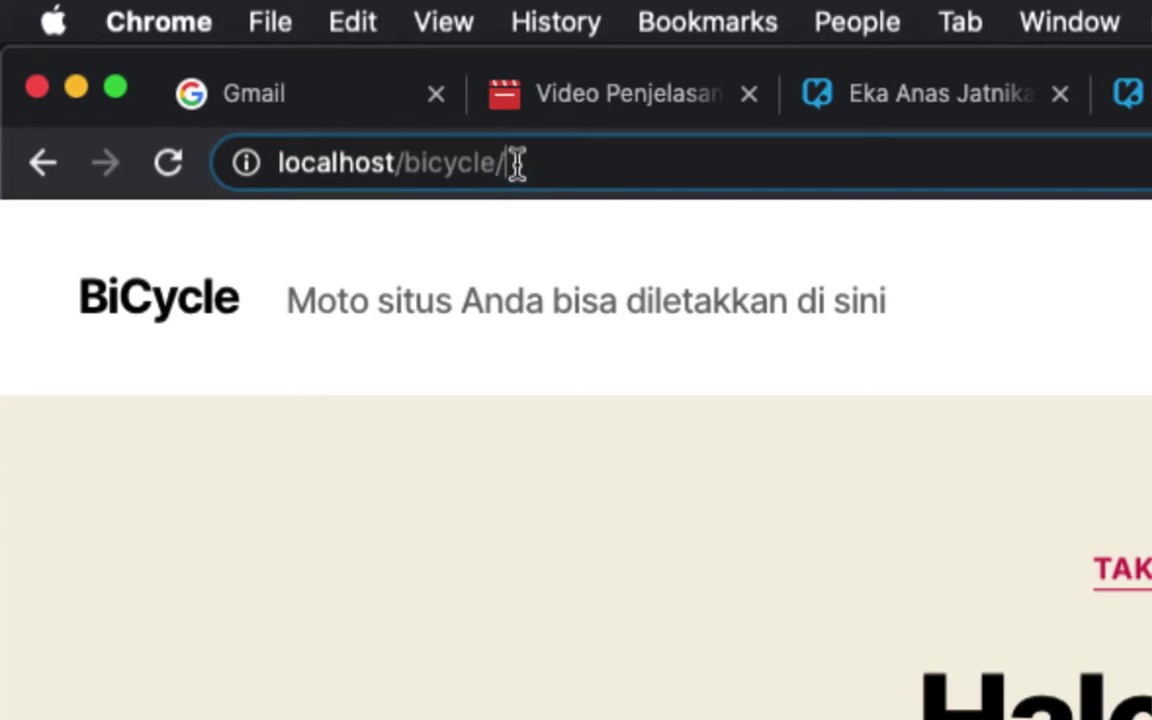
text(admin)
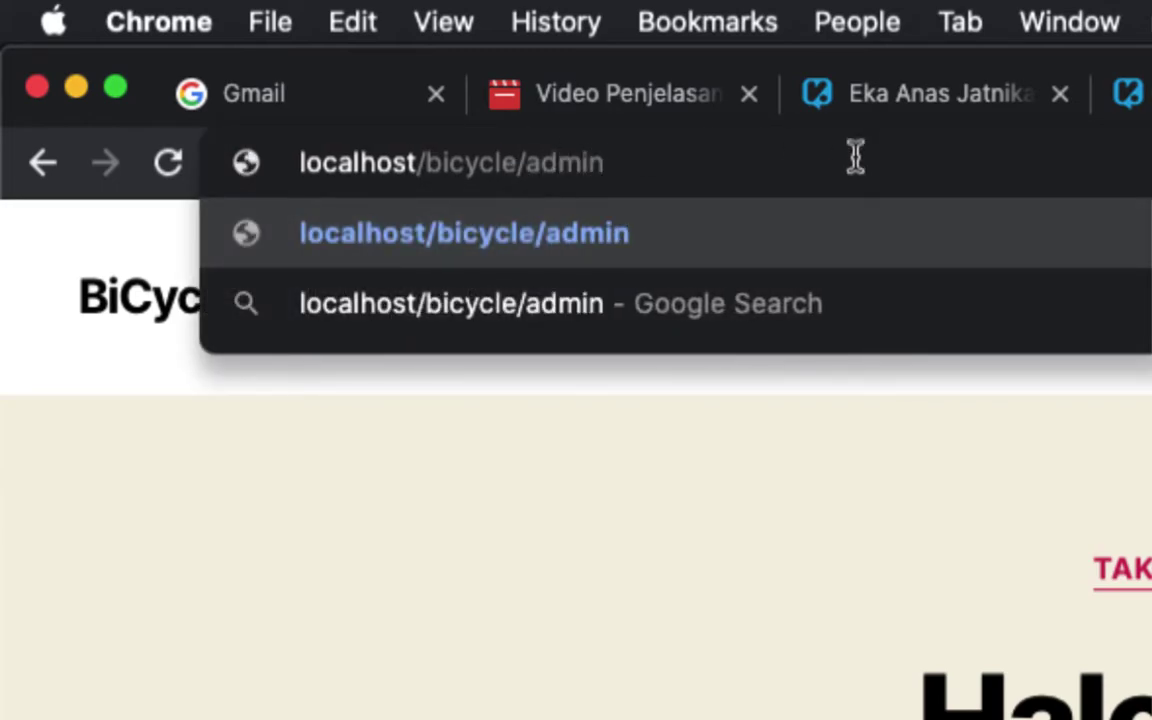
key(BackSpace)
key(BackSpace)
key(BackSpace)
key(BackSpace)
key(BackSpace)
text(wp-)
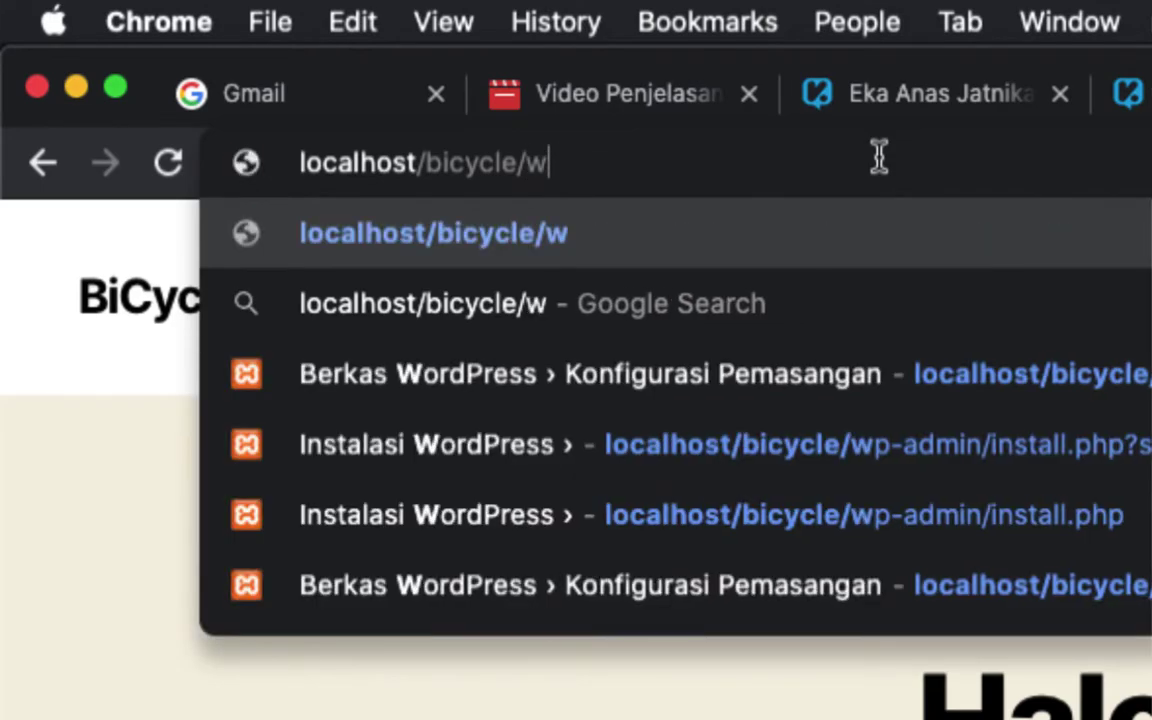
text(admin)
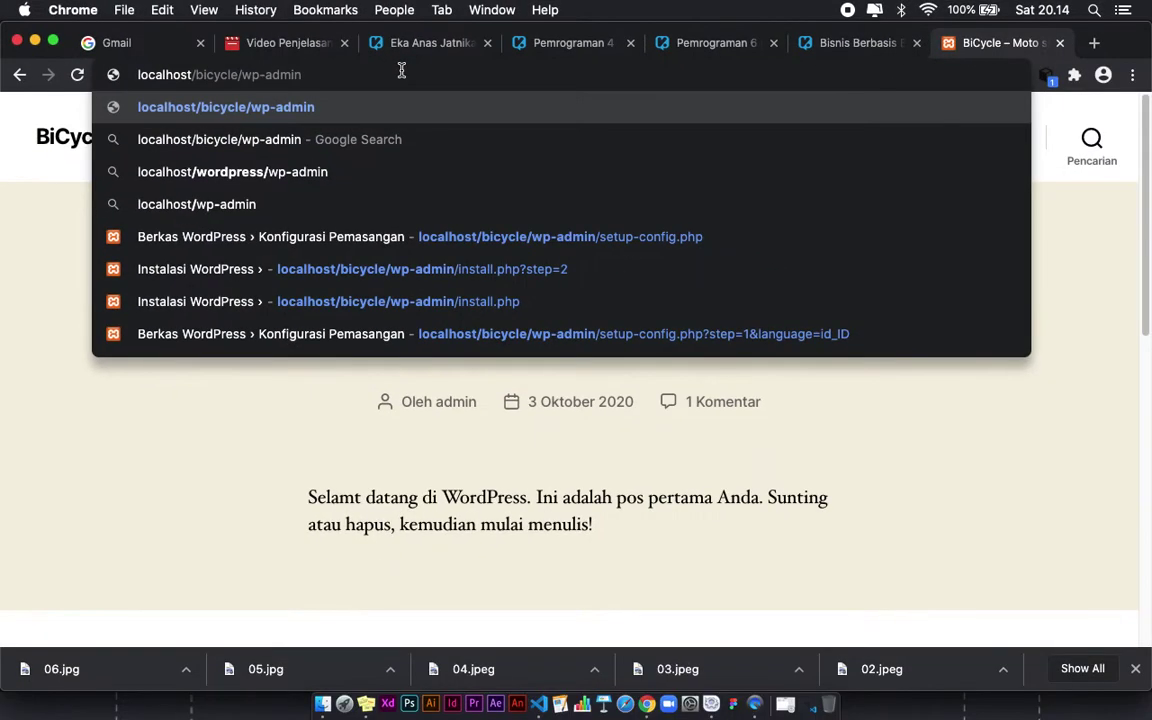
key(Return)
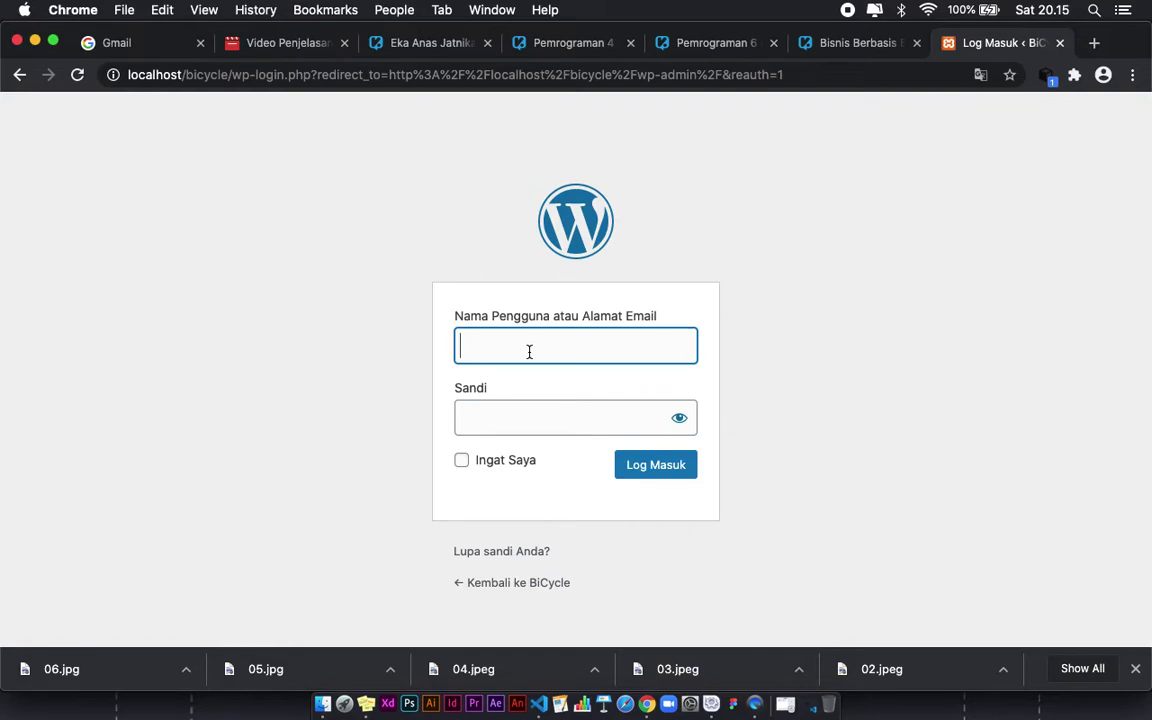
Step: Log in with username admin and the account password
text(admin)
key(Tab)
text(admin)
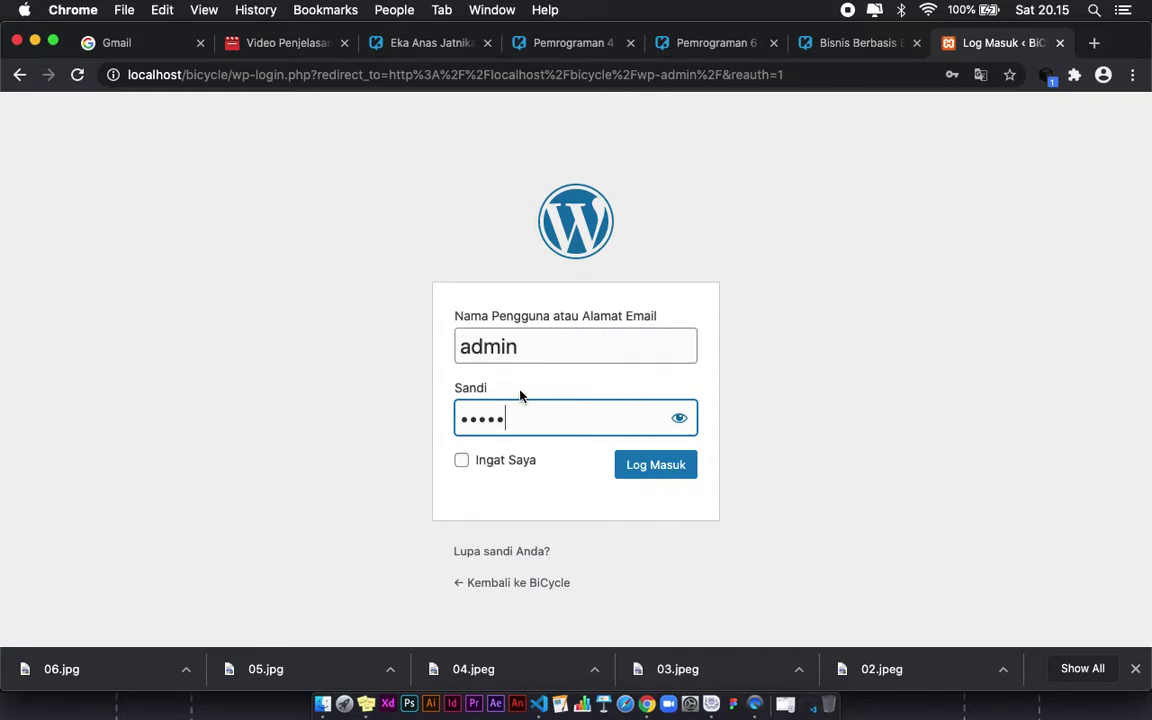
click(655, 474)
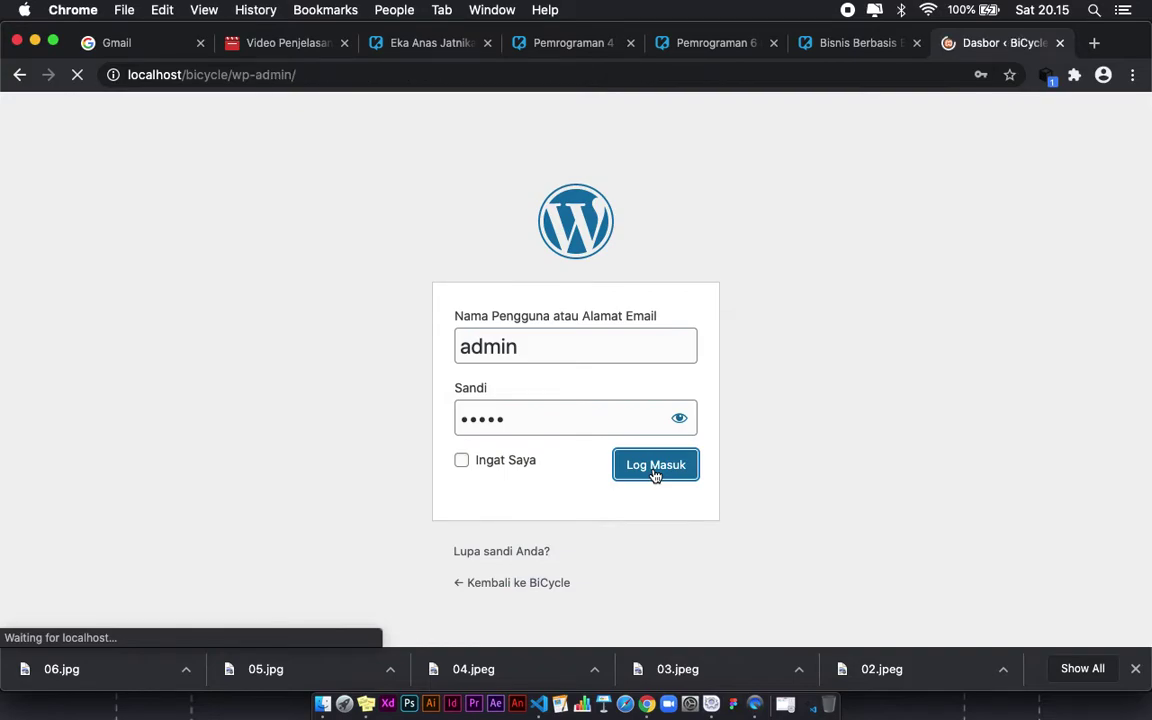
Step: Scroll the Dasbor and look over the Pos, Media and Tampilan sidebar menus
scroll(563, 392, down, 5)
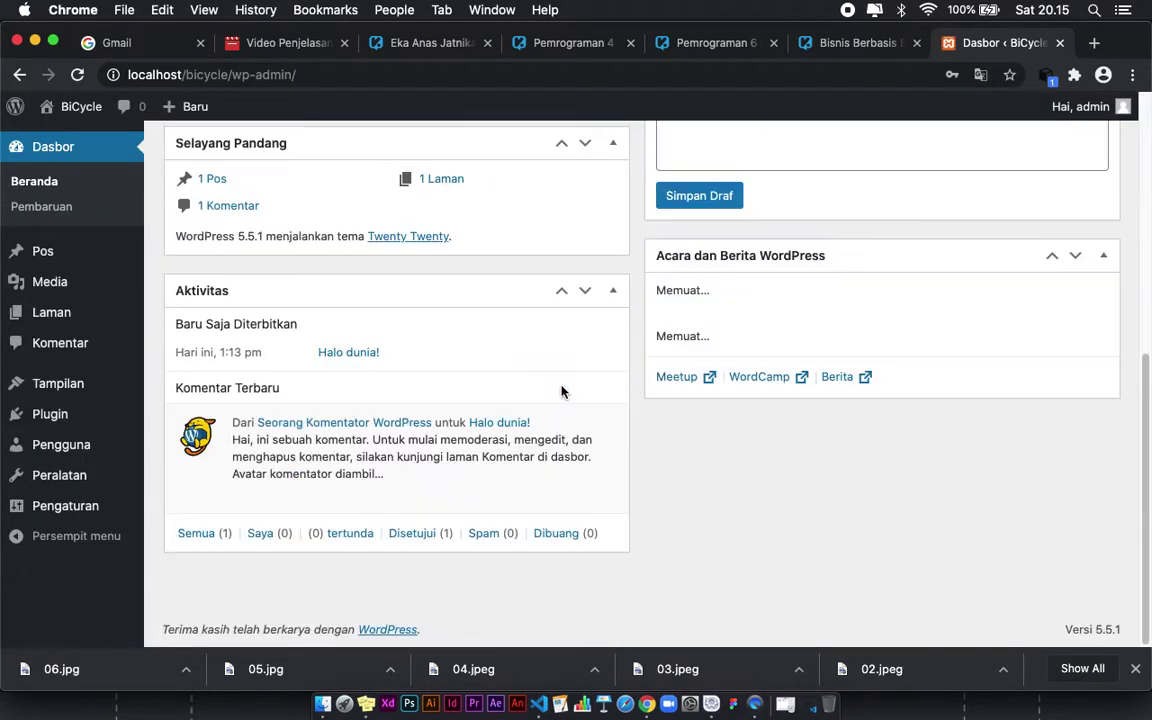
scroll(563, 392, up, 5)
scroll(563, 392, down, 5)
scroll(563, 392, up, 5)
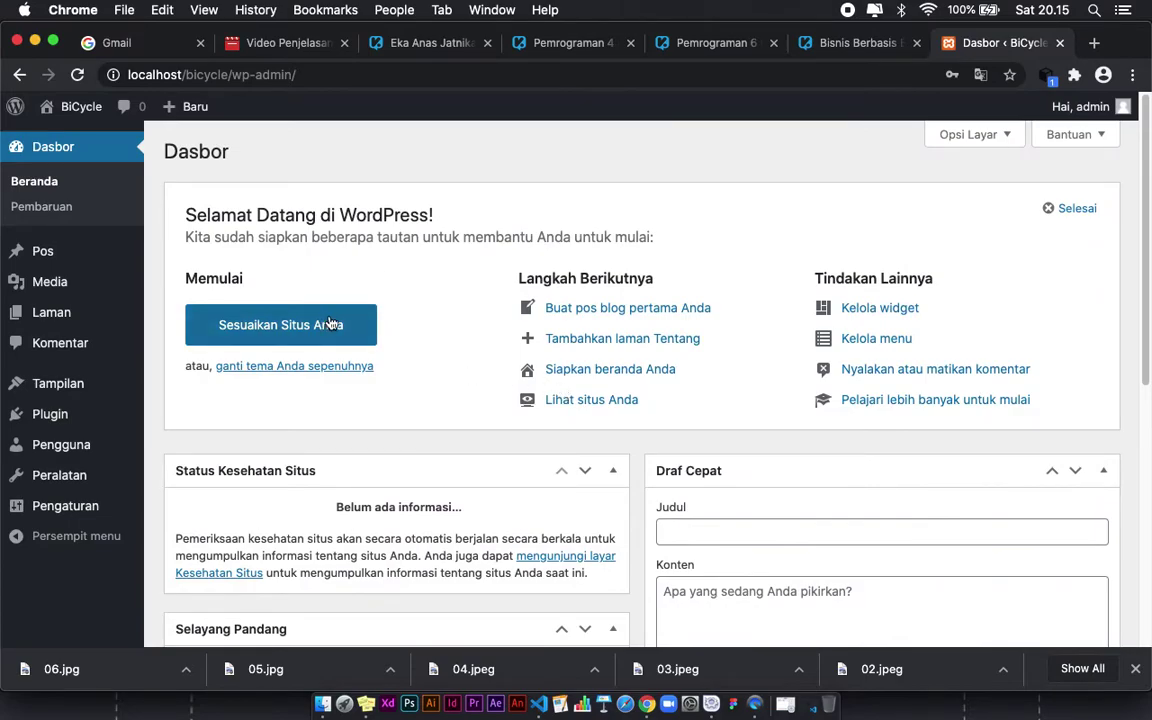
scroll(420, 300, down, 1)
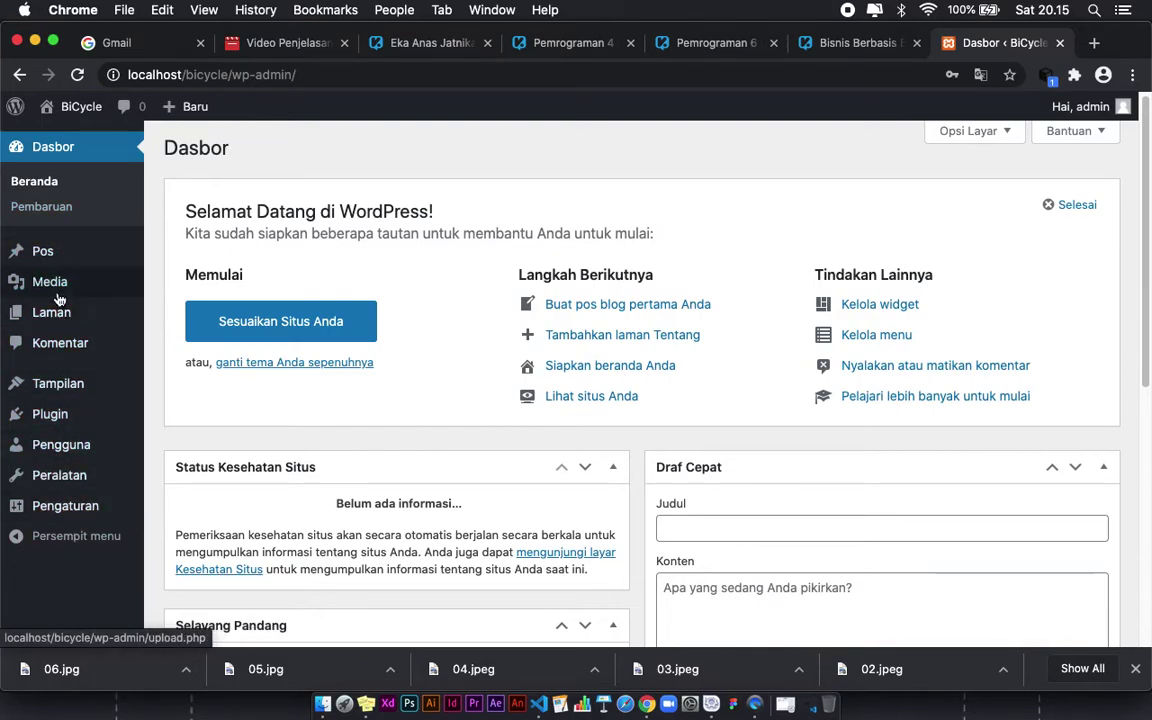
mouse_move(64, 267)
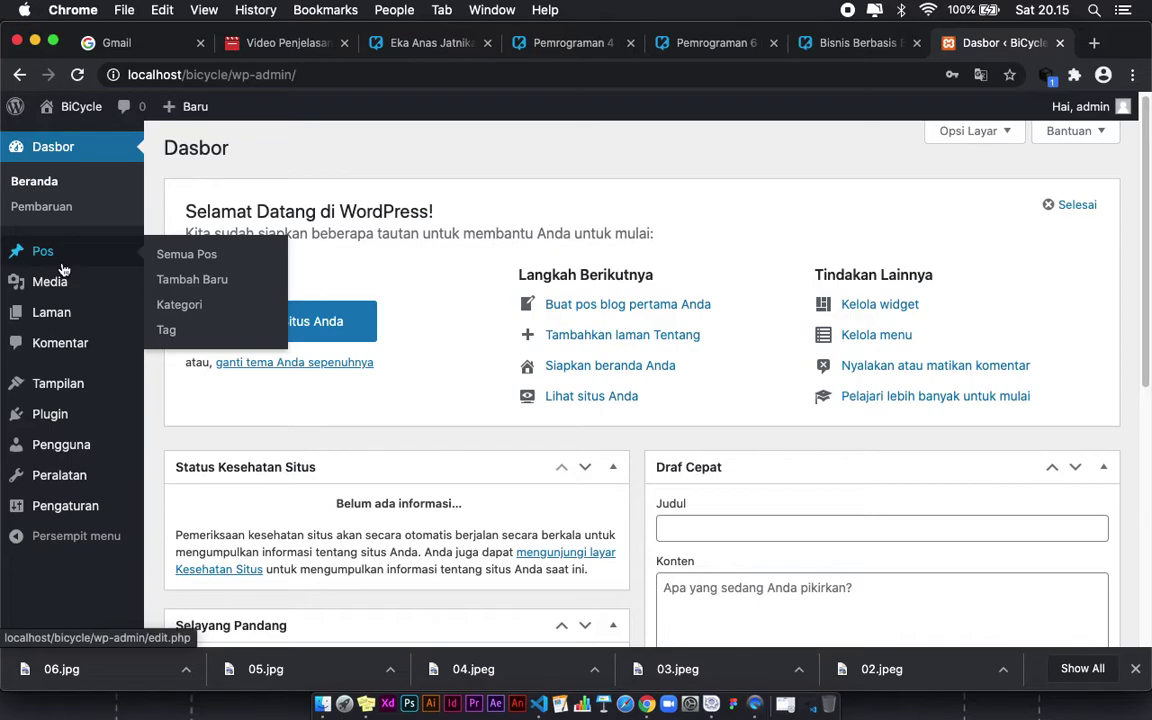
mouse_move(54, 295)
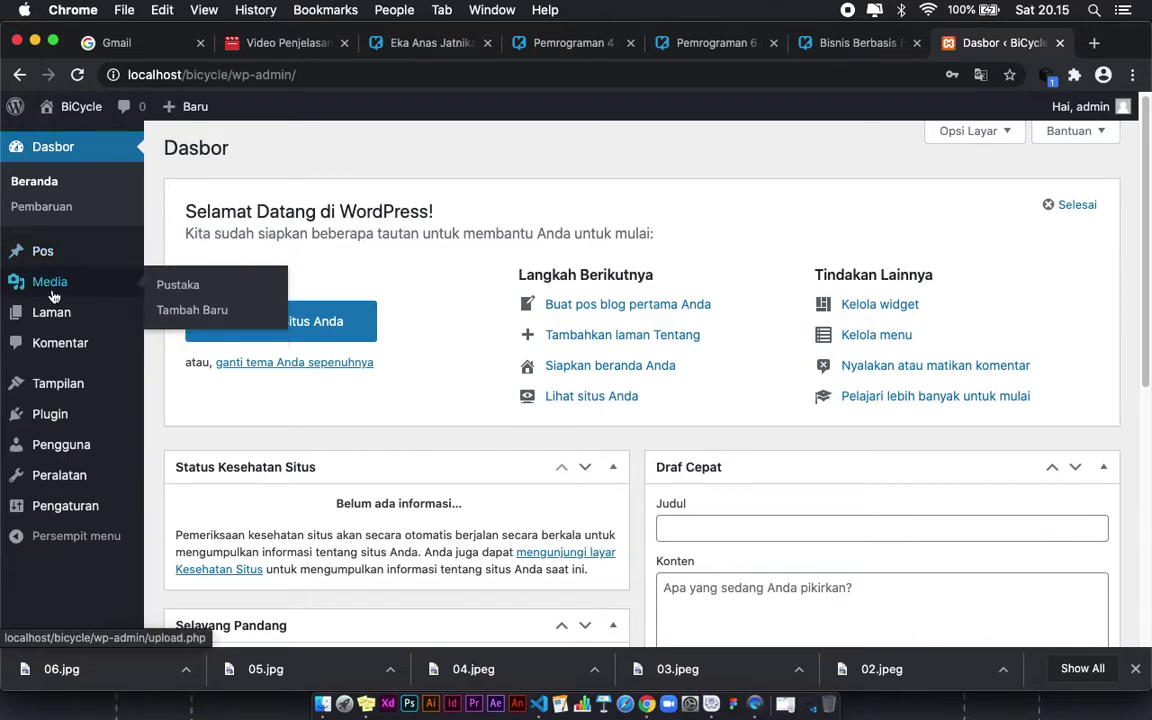
mouse_move(66, 394)
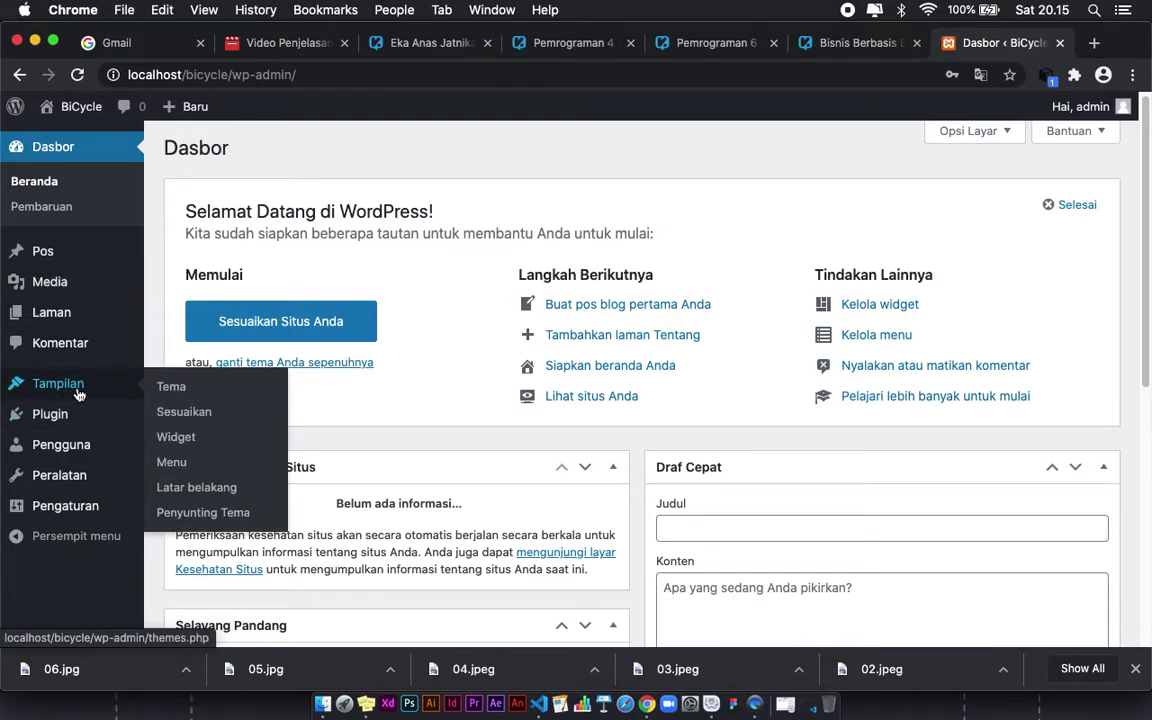
Step: Go to Tampilan > Tema and choose Tambah Baru to see the featured themes
click(174, 394)
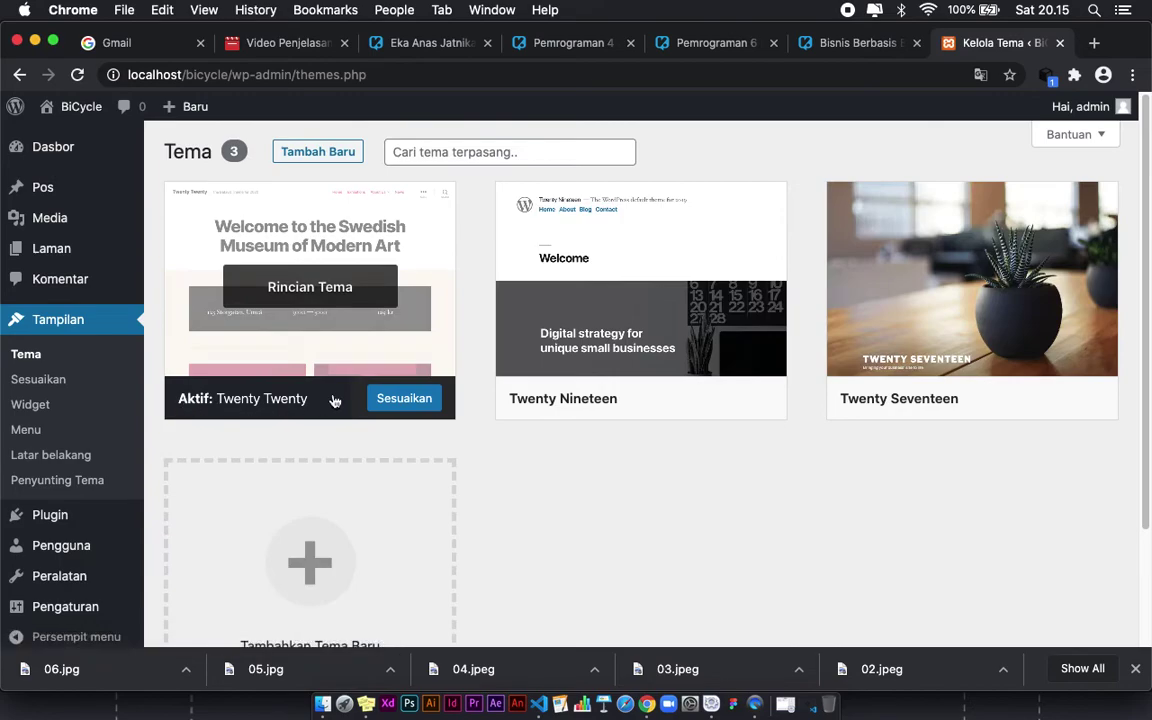
scroll(473, 401, down, 2)
scroll(478, 418, up, 2)
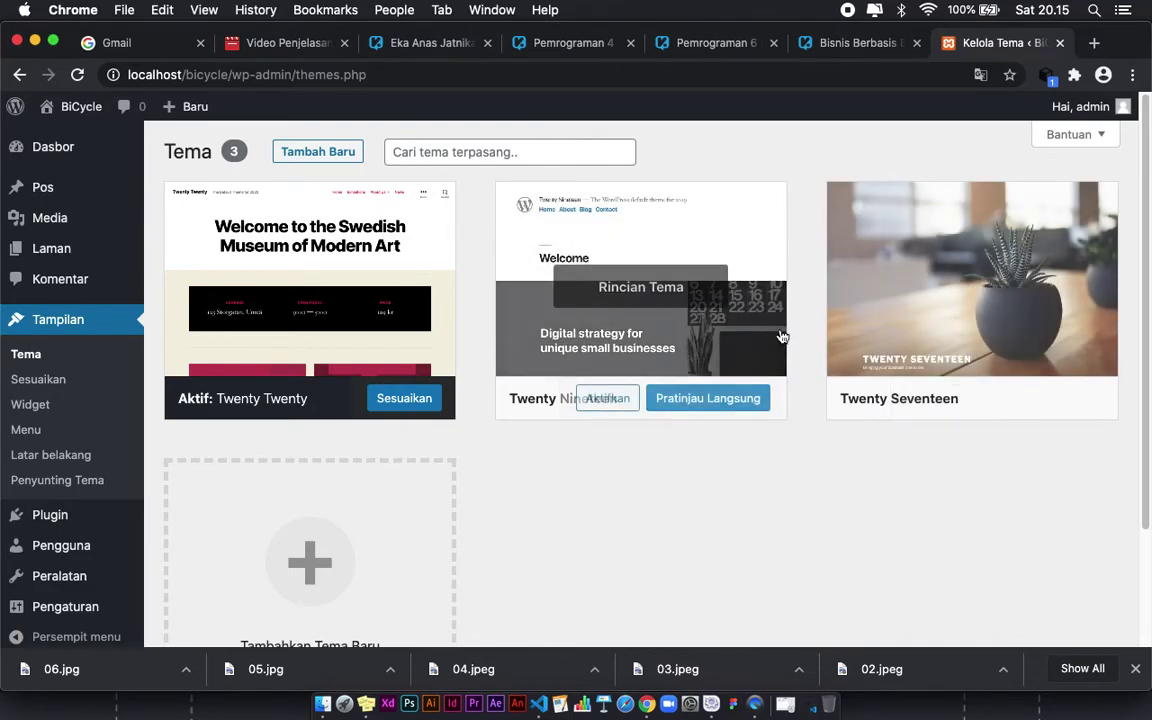
click(337, 152)
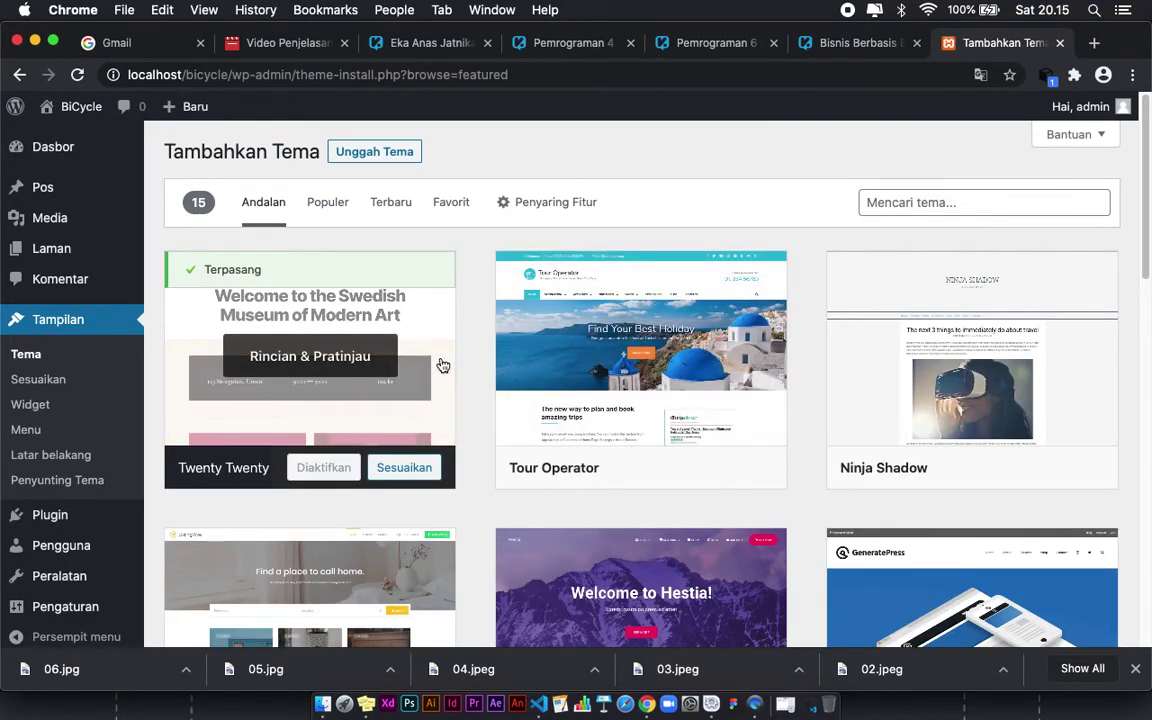
Step: Search the theme directory for 'shop' and scroll through the 564 matching themes
click(930, 205)
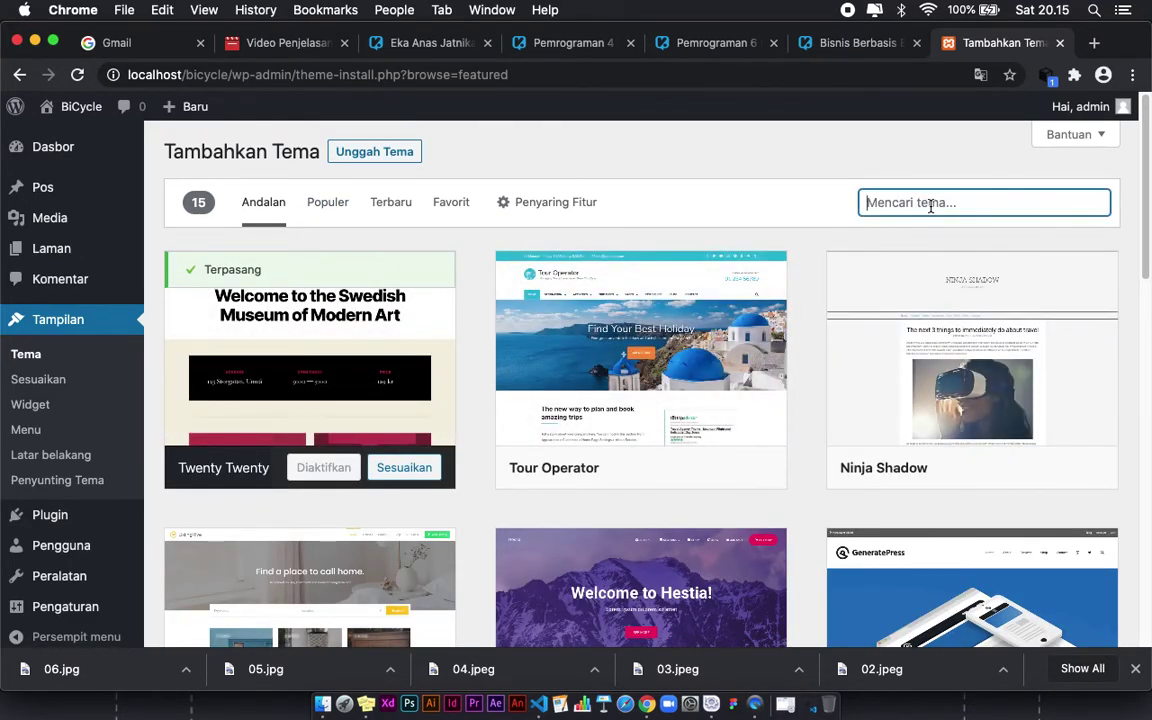
text(shop)
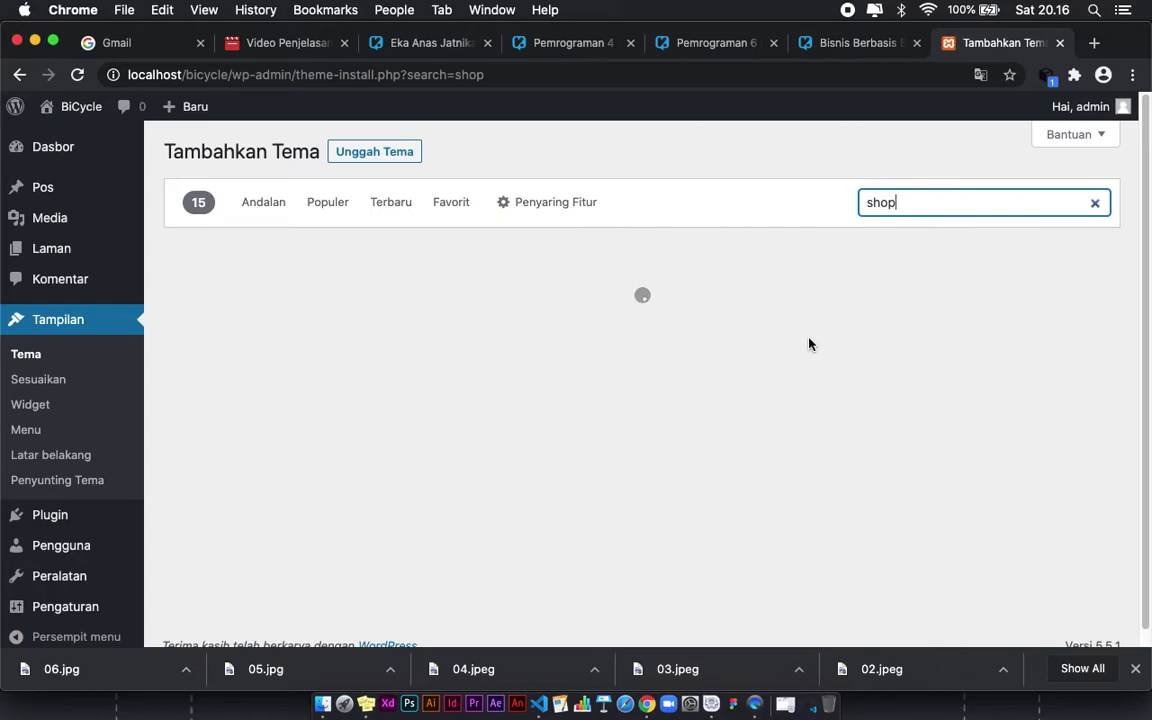
scroll(738, 391, down, 3)
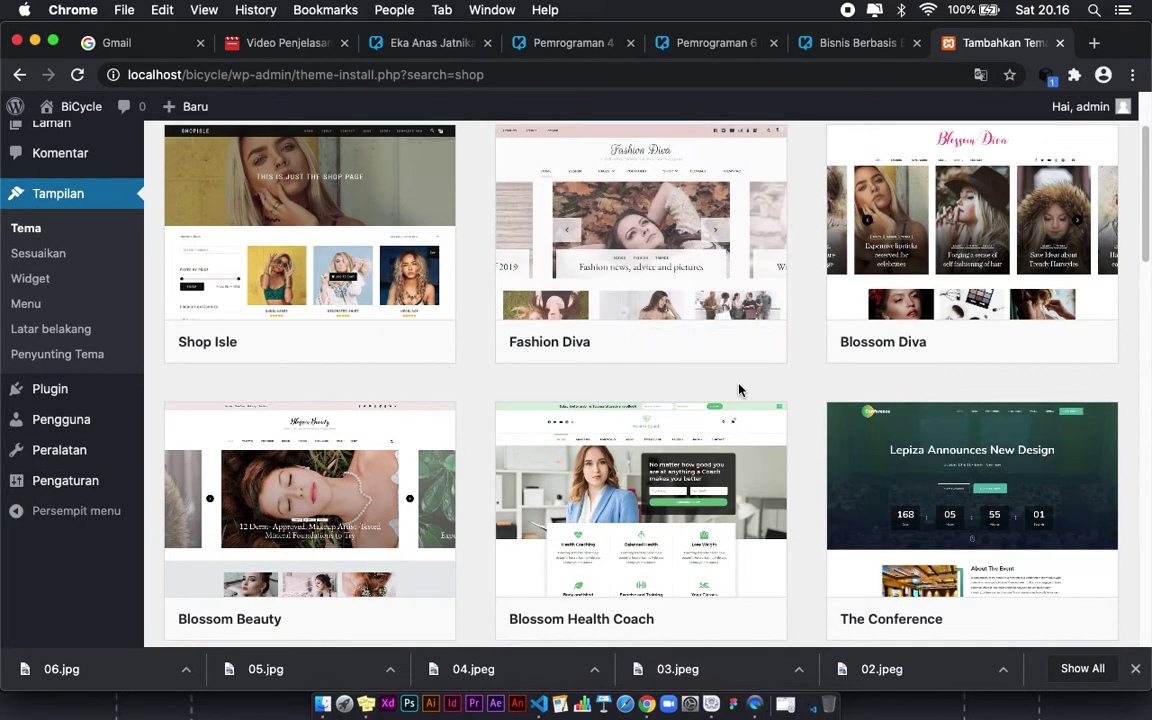
scroll(738, 391, down, 4)
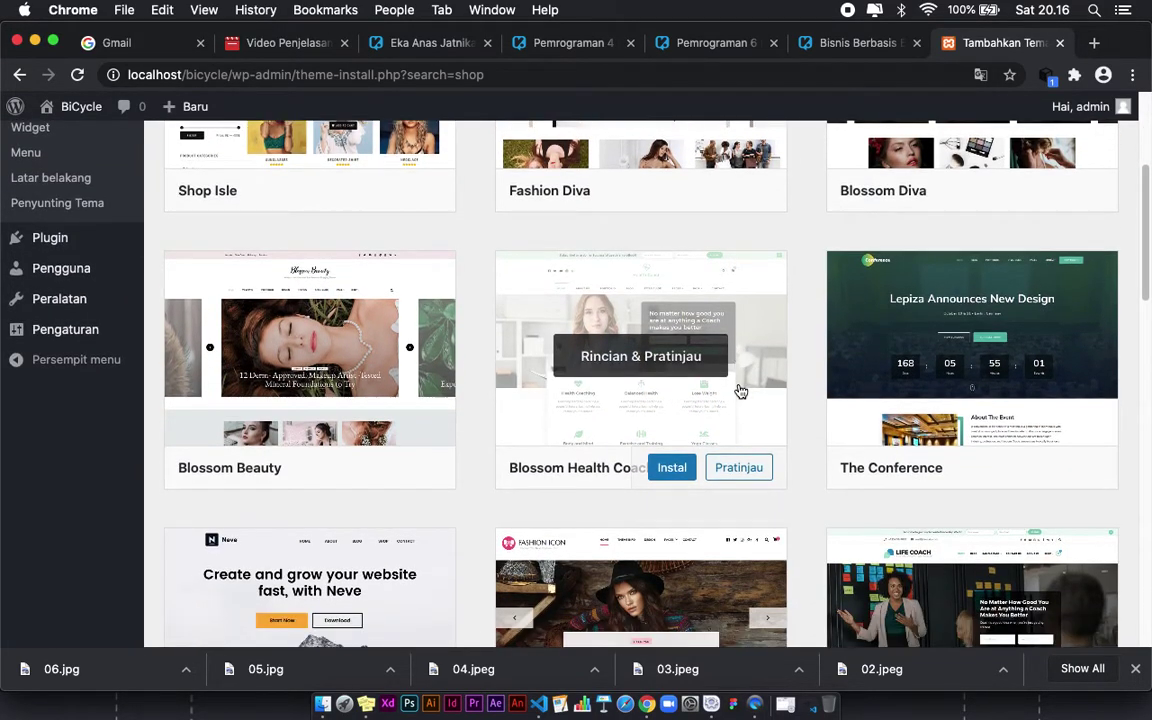
scroll(740, 391, down, 2)
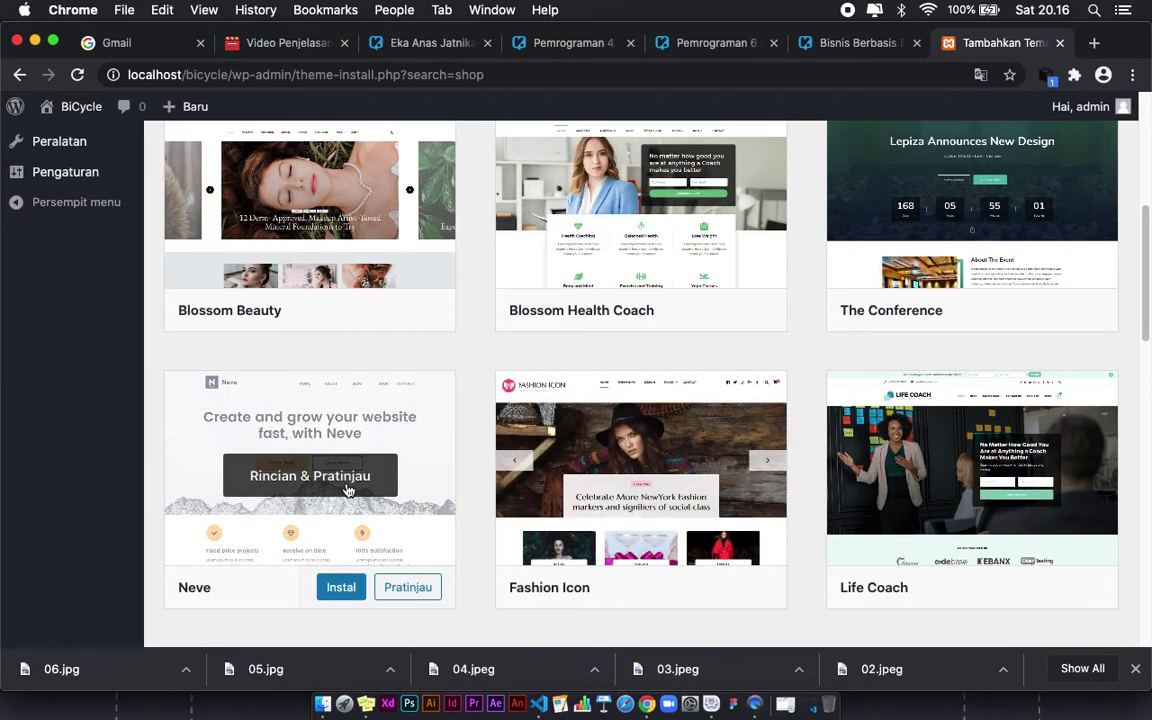
scroll(618, 455, down, 3)
scroll(890, 399, down, 2)
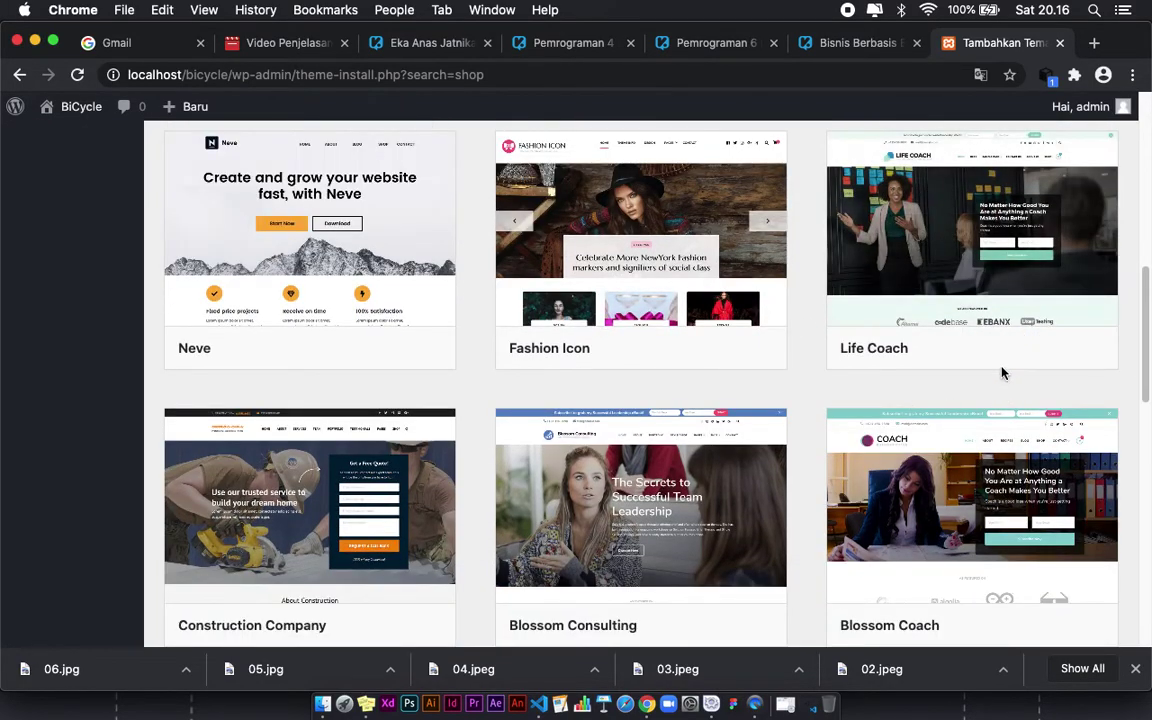
scroll(900, 380, up, 10)
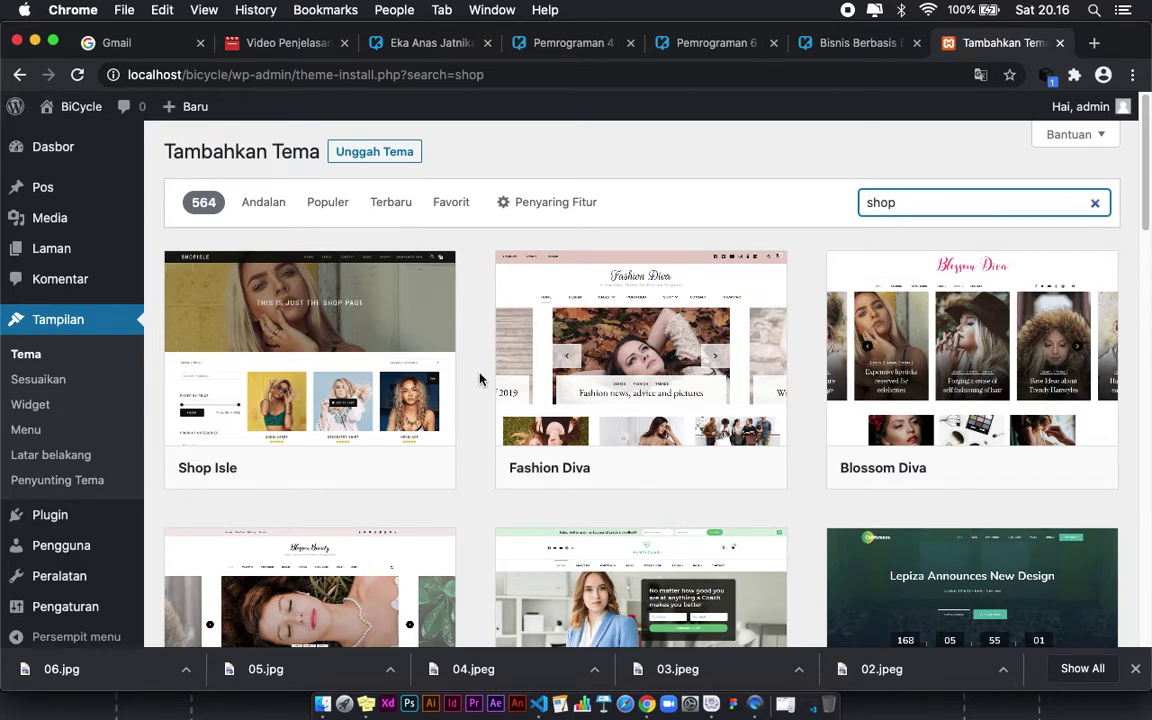
mouse_move(509, 391)
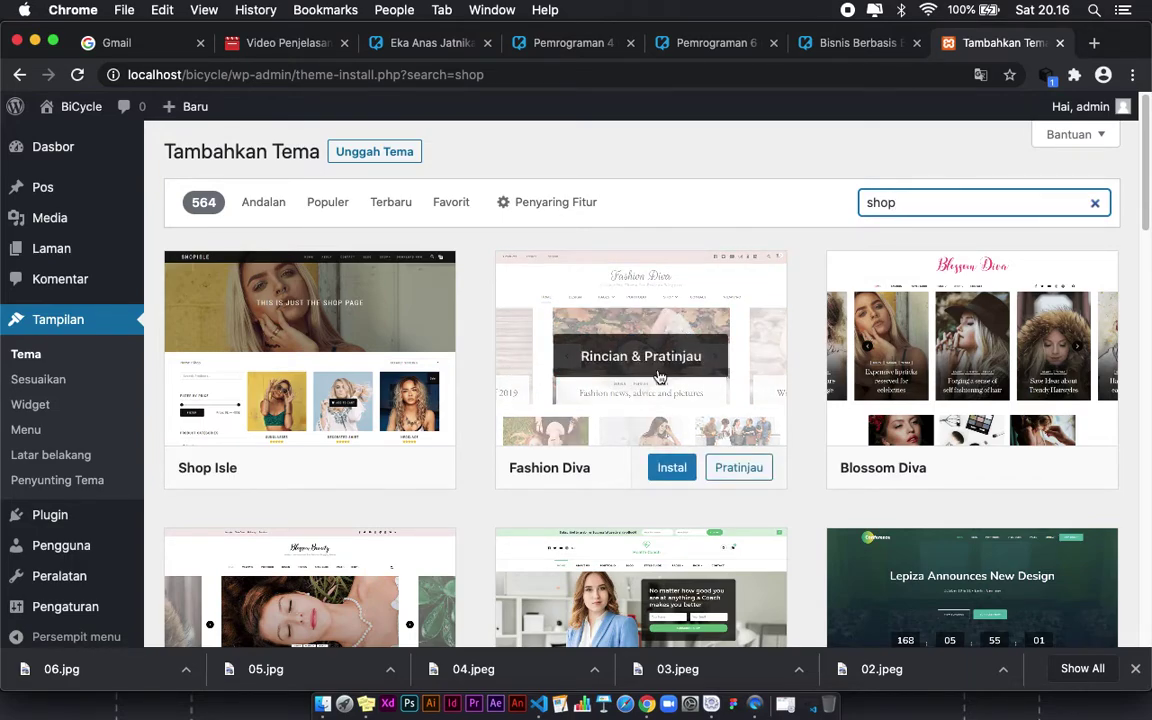
Step: In Finder, select the three theme folders in Downloads > Wordpress > Tema
click(322, 706)
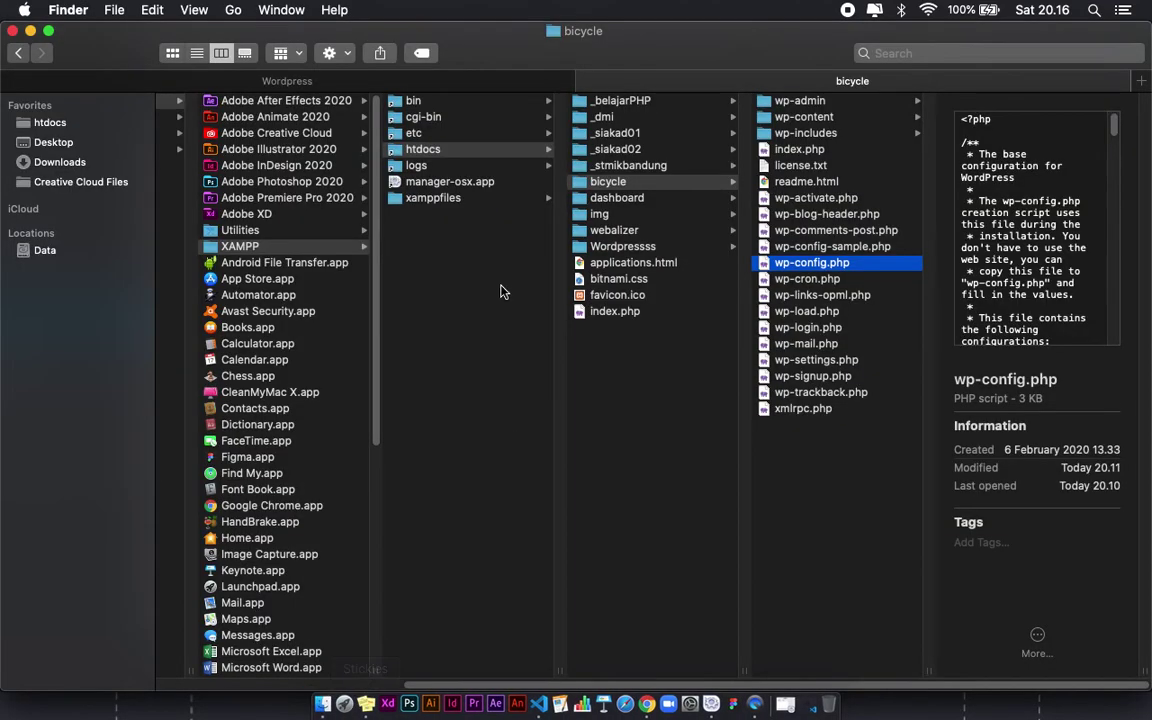
click(455, 83)
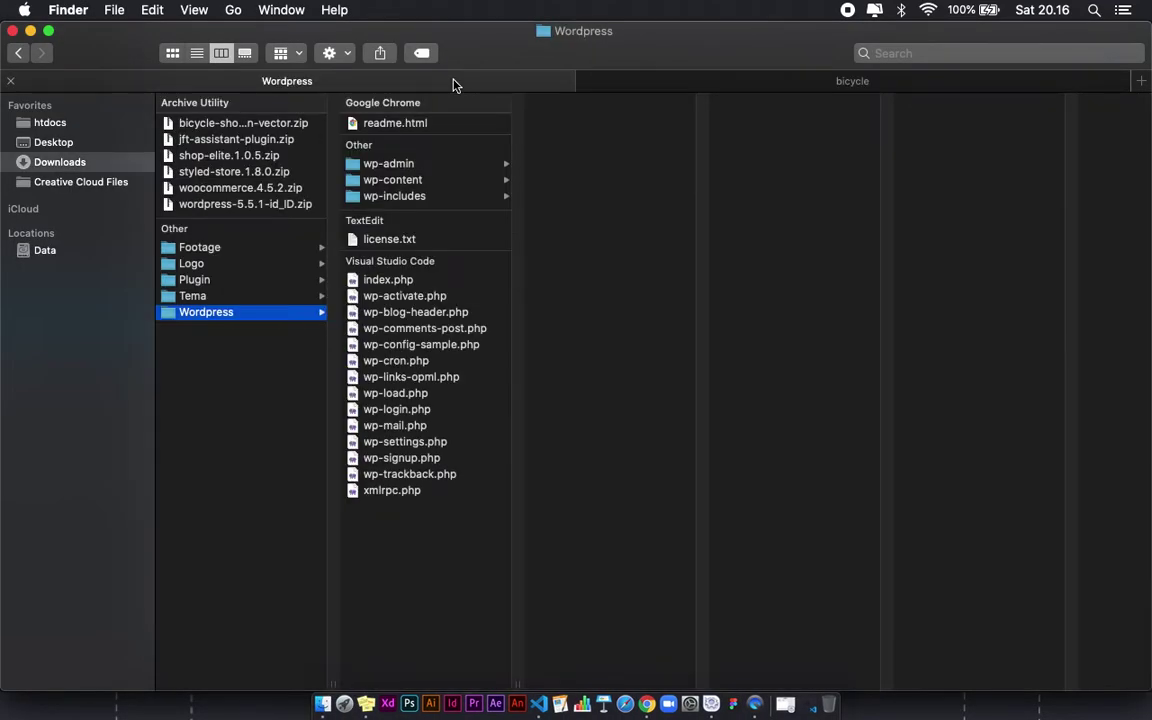
click(244, 297)
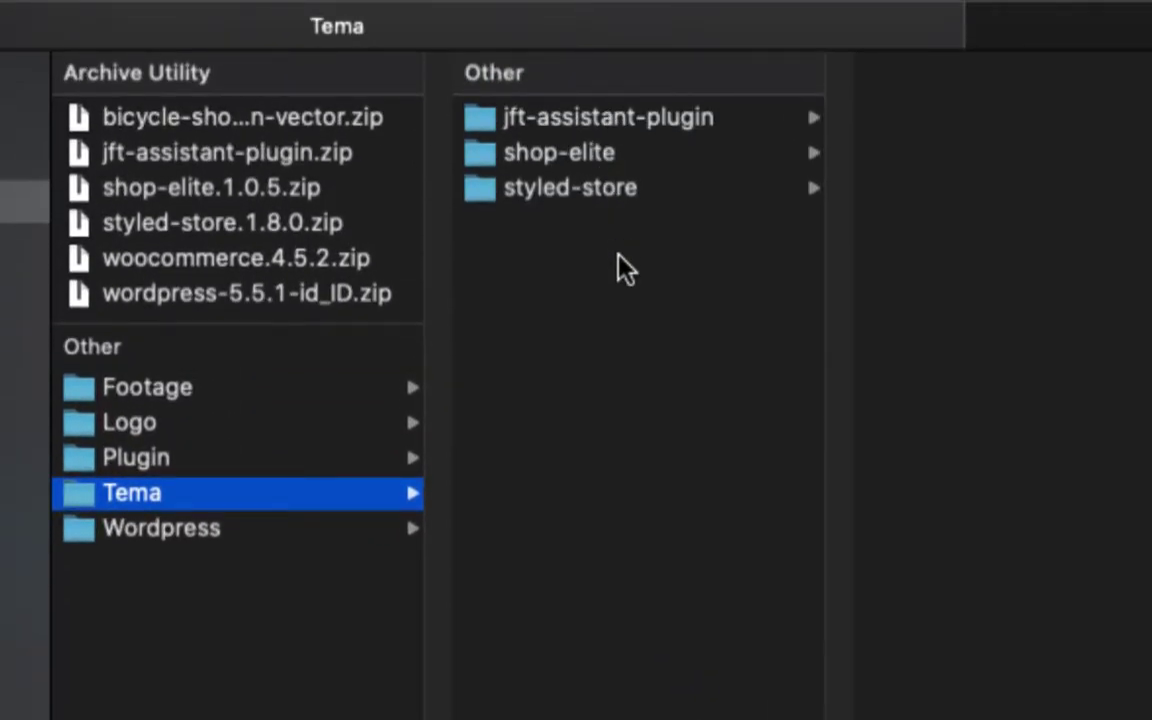
drag(622, 265, 578, 113)
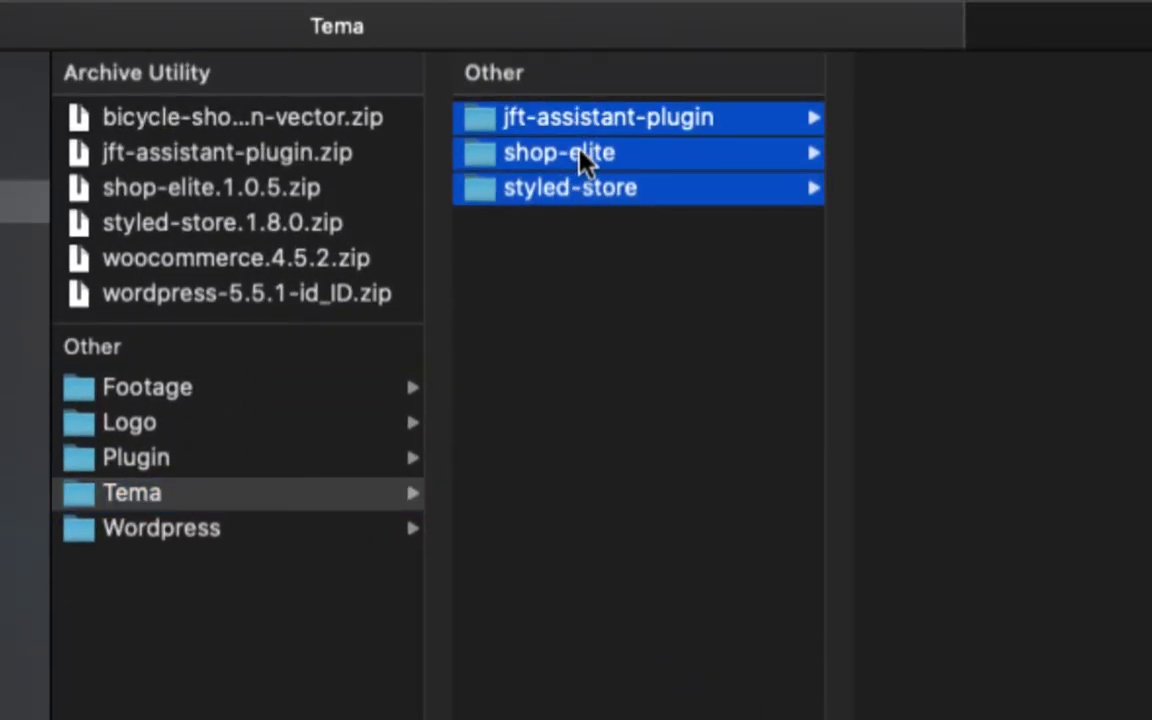
click(617, 300)
drag(619, 302, 575, 127)
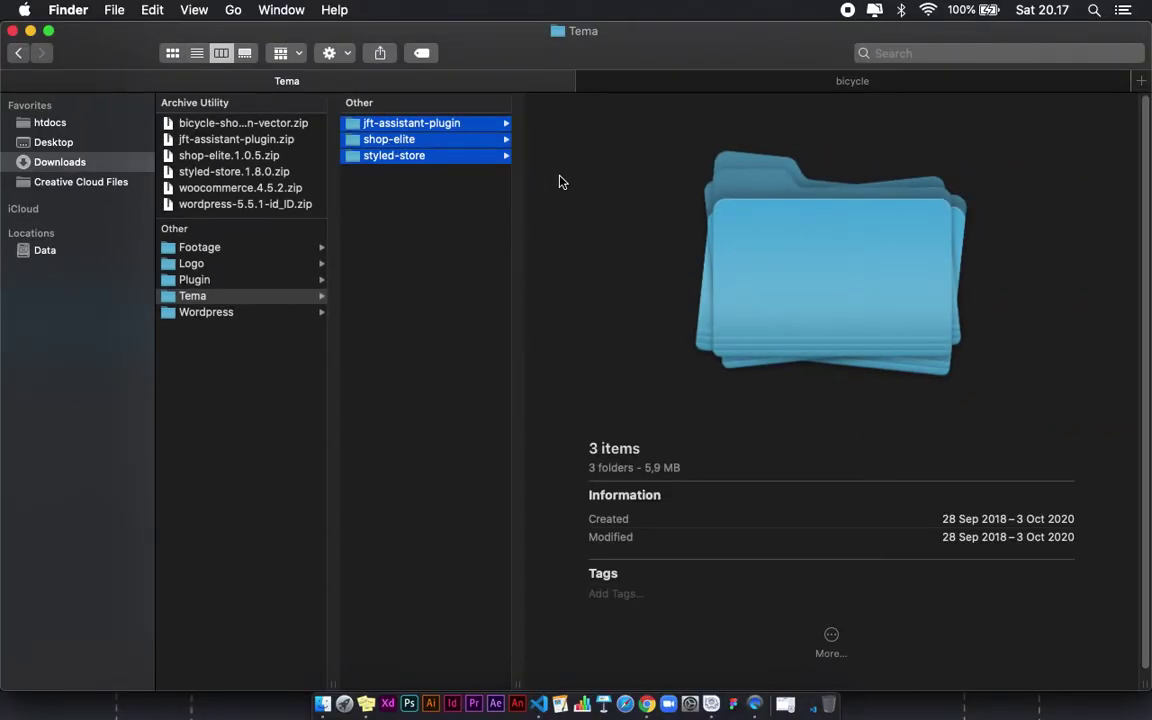
Step: Copy them into htdocs/bicycle/wp-content/themes and return to Chrome
click(1100, 26)
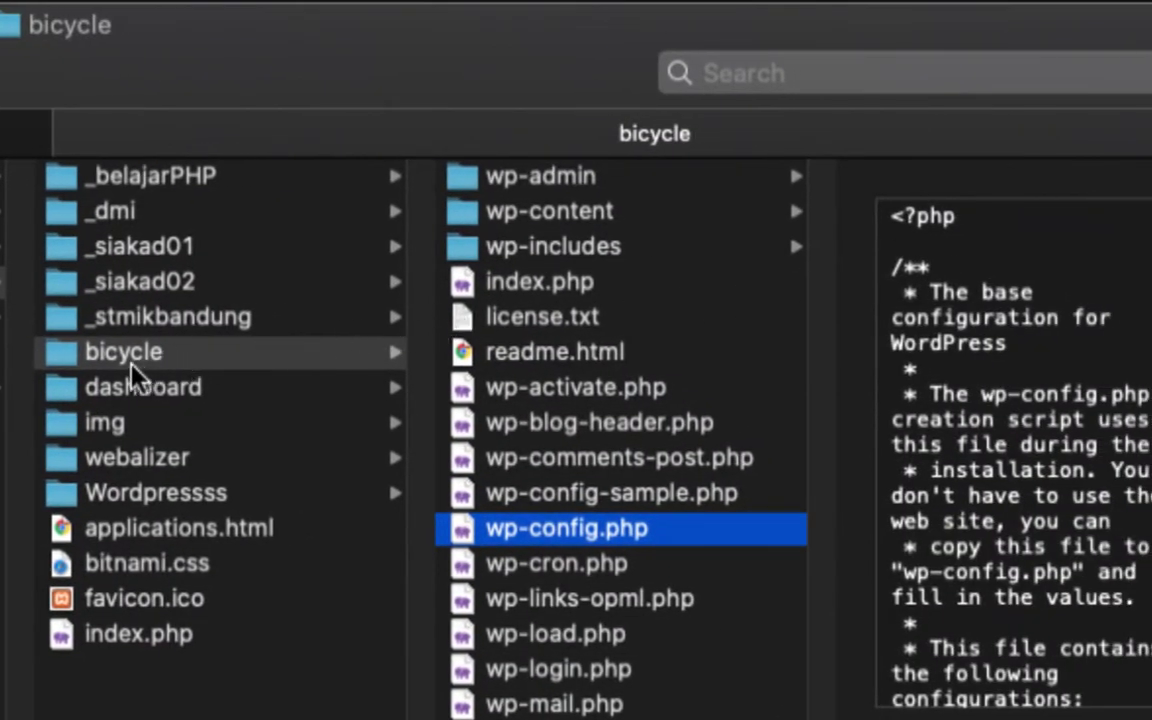
click(556, 212)
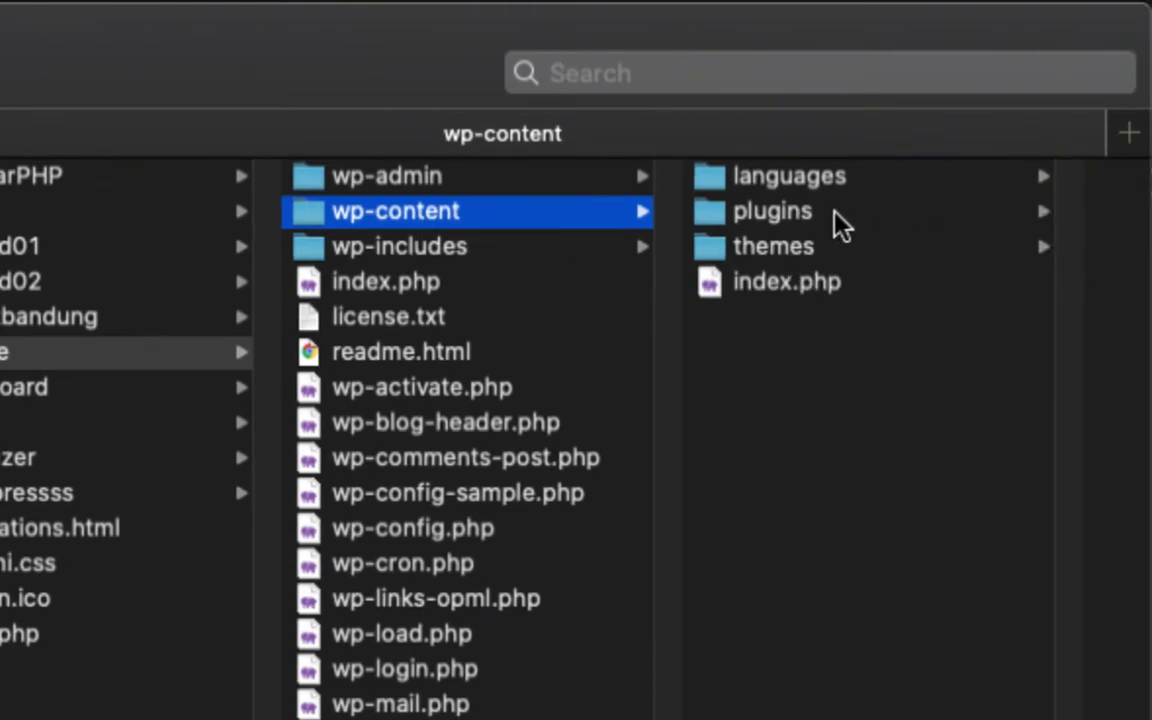
click(834, 222)
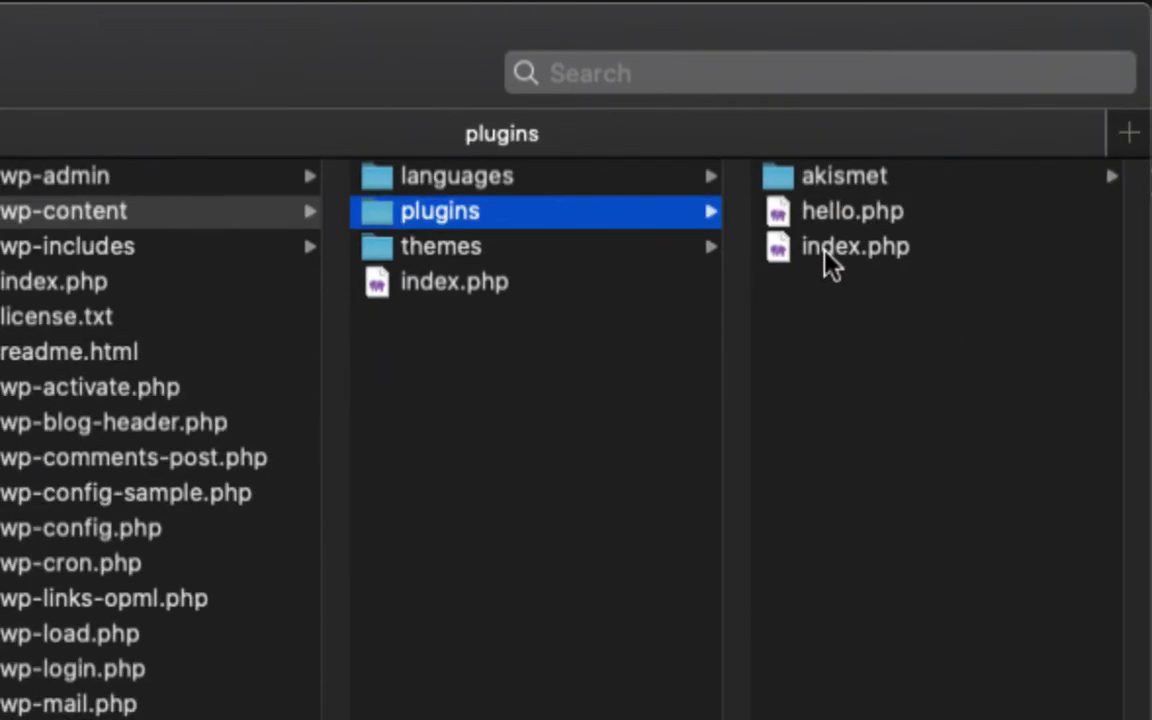
click(476, 247)
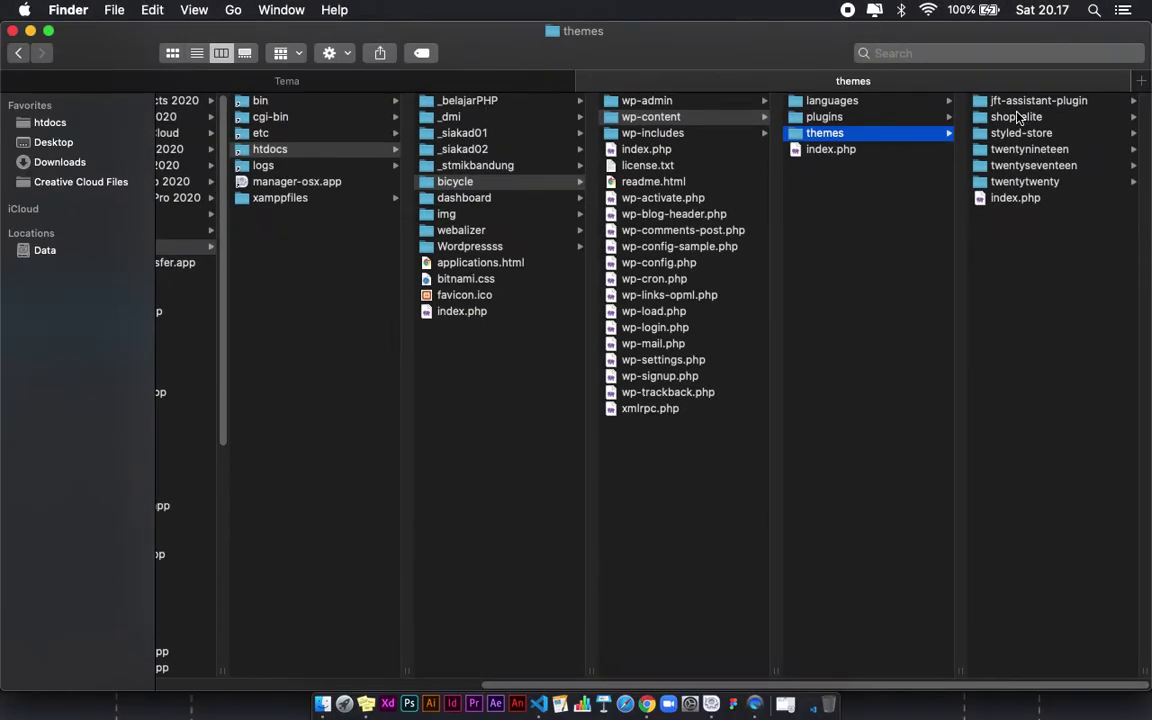
key(super+Tab)
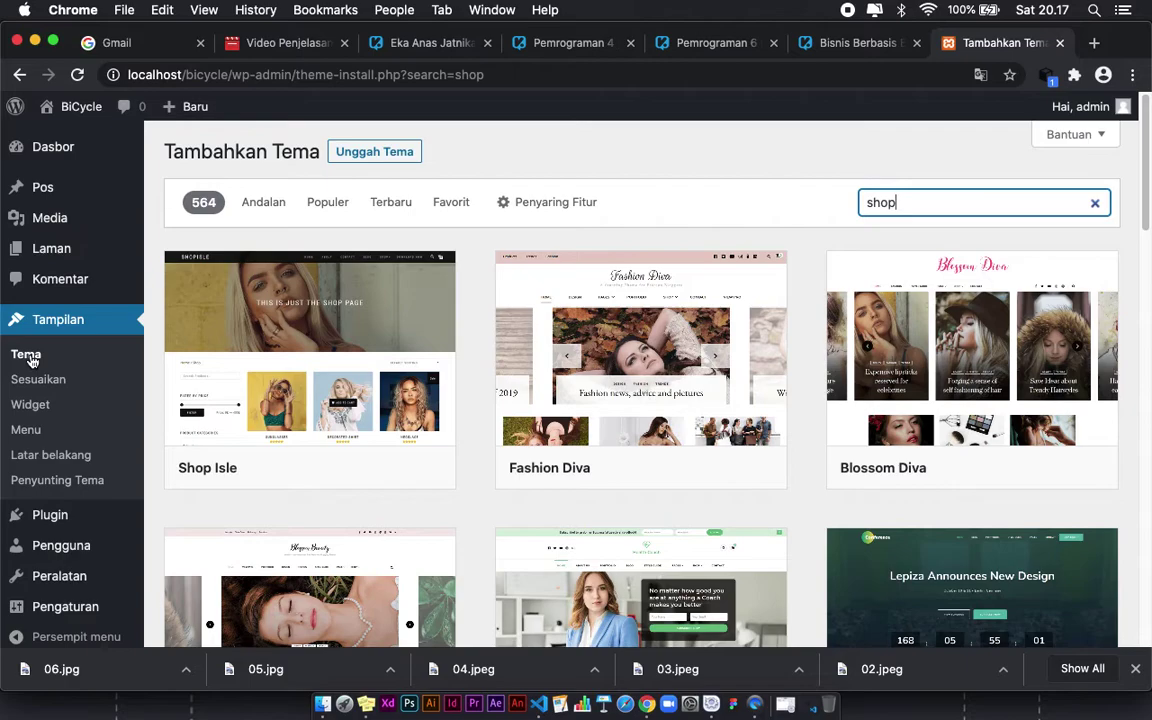
Step: On the installed Themes list, activate the Shop Elite theme
click(83, 403)
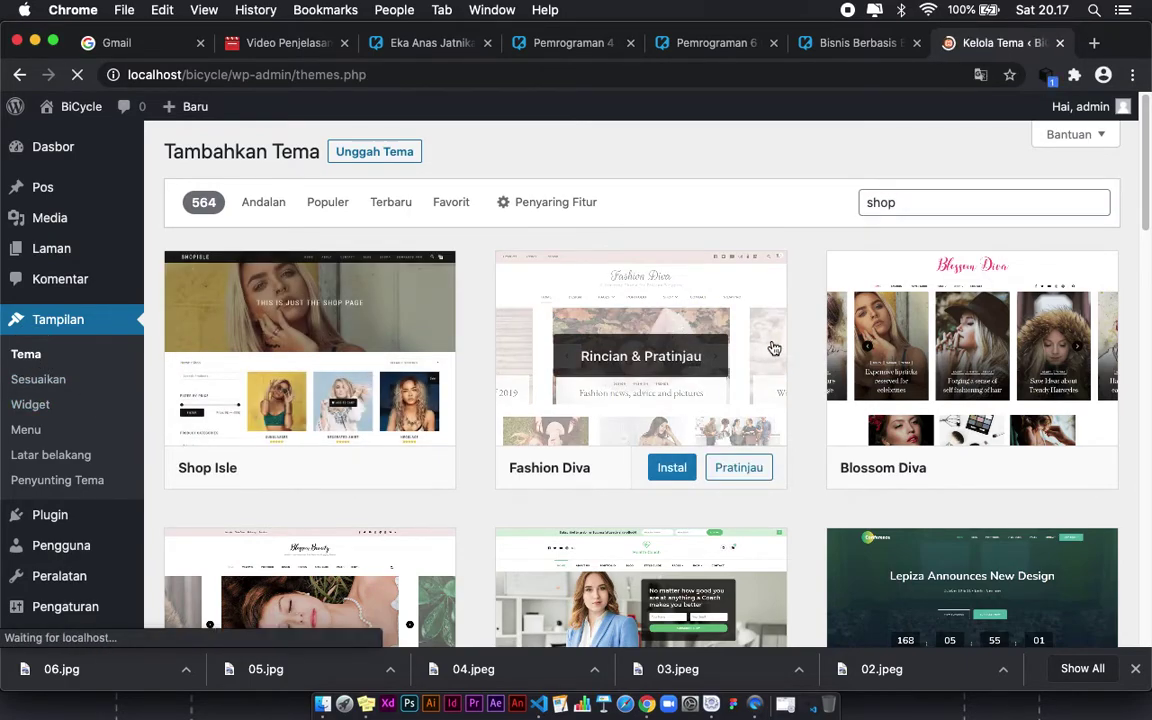
scroll(660, 432, down, 1)
scroll(660, 432, down, 3)
scroll(661, 434, up, 3)
scroll(661, 436, down, 3)
scroll(661, 436, up, 3)
scroll(594, 340, down, 3)
scroll(597, 368, up, 3)
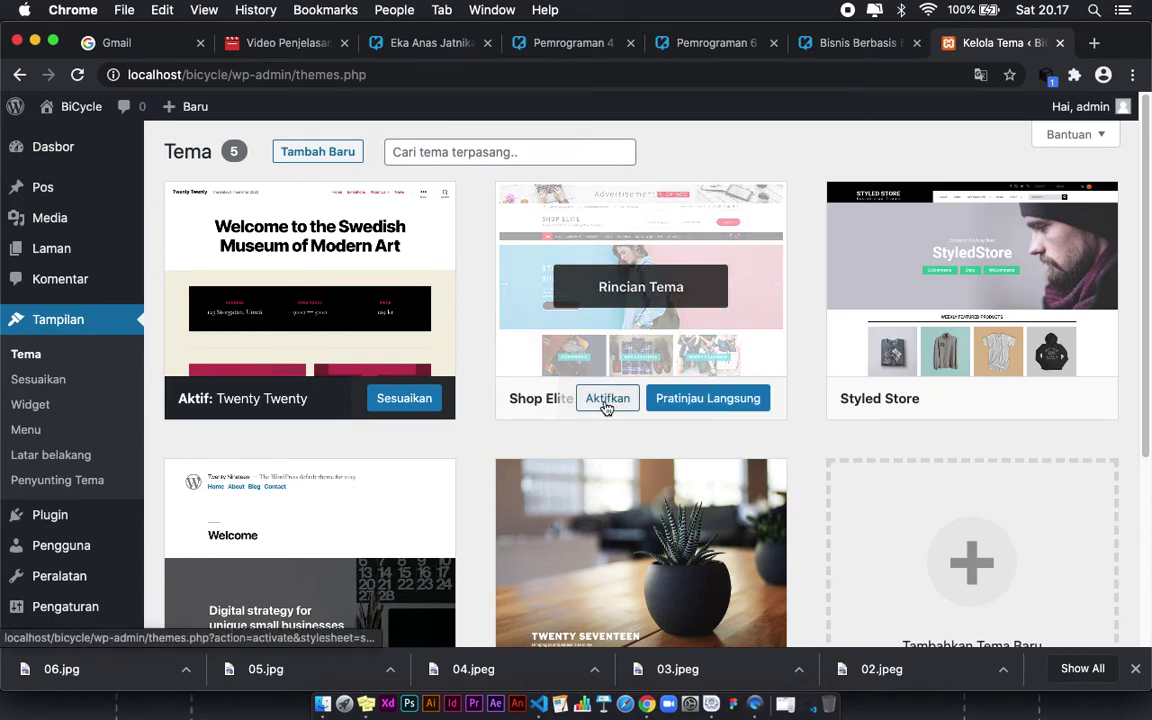
click(606, 400)
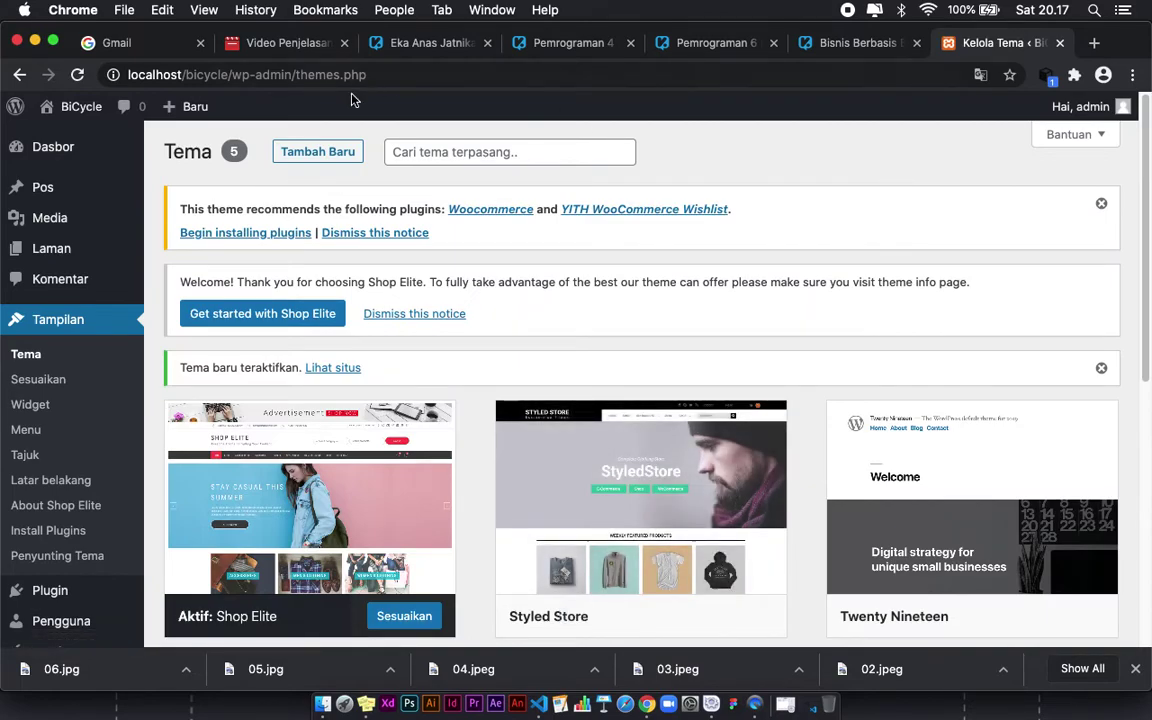
scroll(373, 550, down, 3)
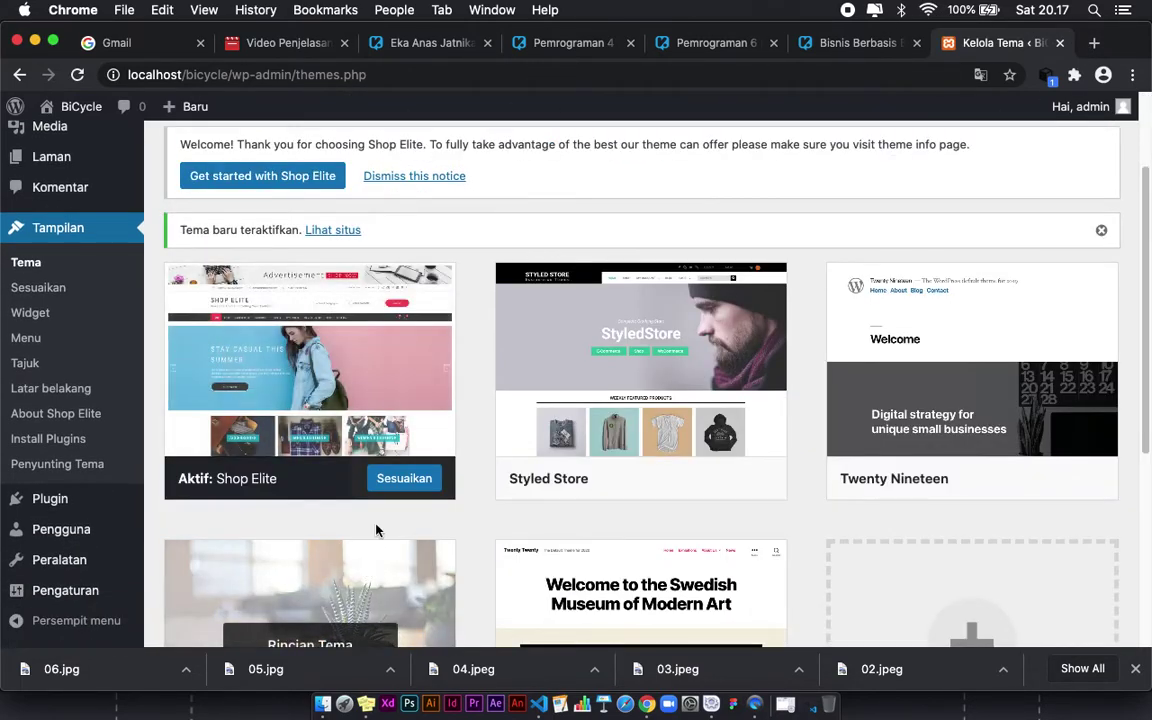
scroll(490, 357, up, 3)
Step: In a new tab, load localhost/bicycle and scroll the Shop Elite-styled homepage
key(super+t)
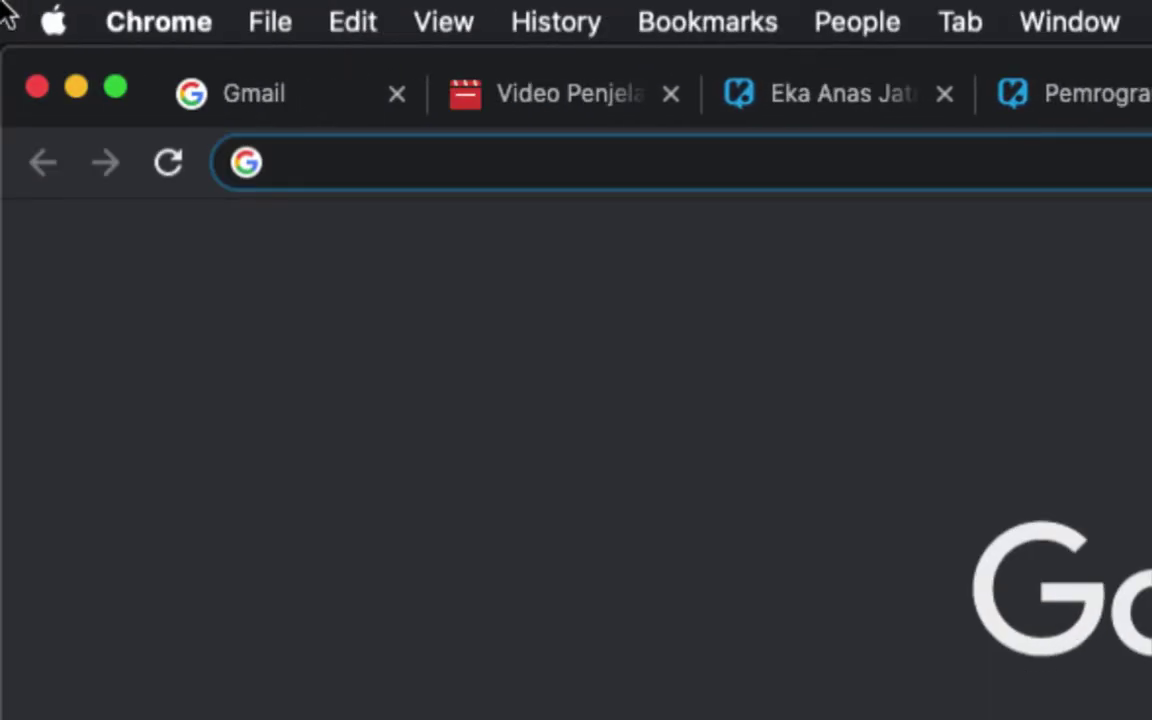
text(loc)
text(al)
key(Right)
key(BackSpace)
key(BackSpace)
key(BackSpace)
key(BackSpace)
key(BackSpace)
key(BackSpace)
key(BackSpace)
key(BackSpace)
key(BackSpace)
key(BackSpace)
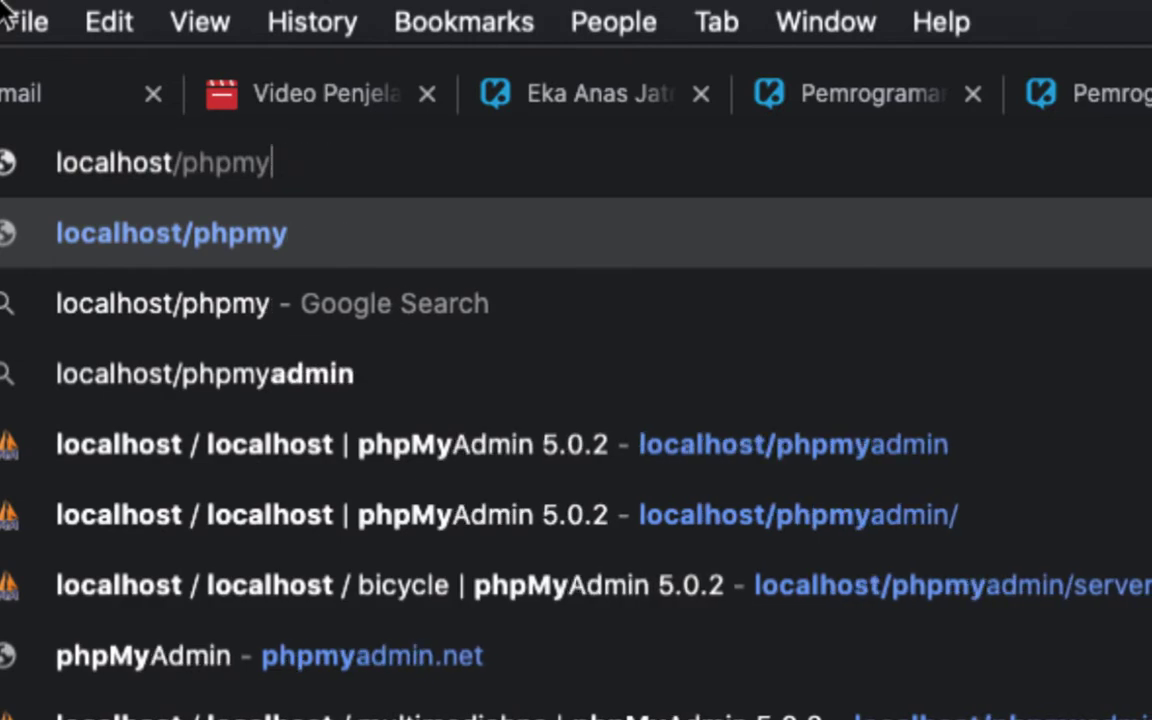
text(b)
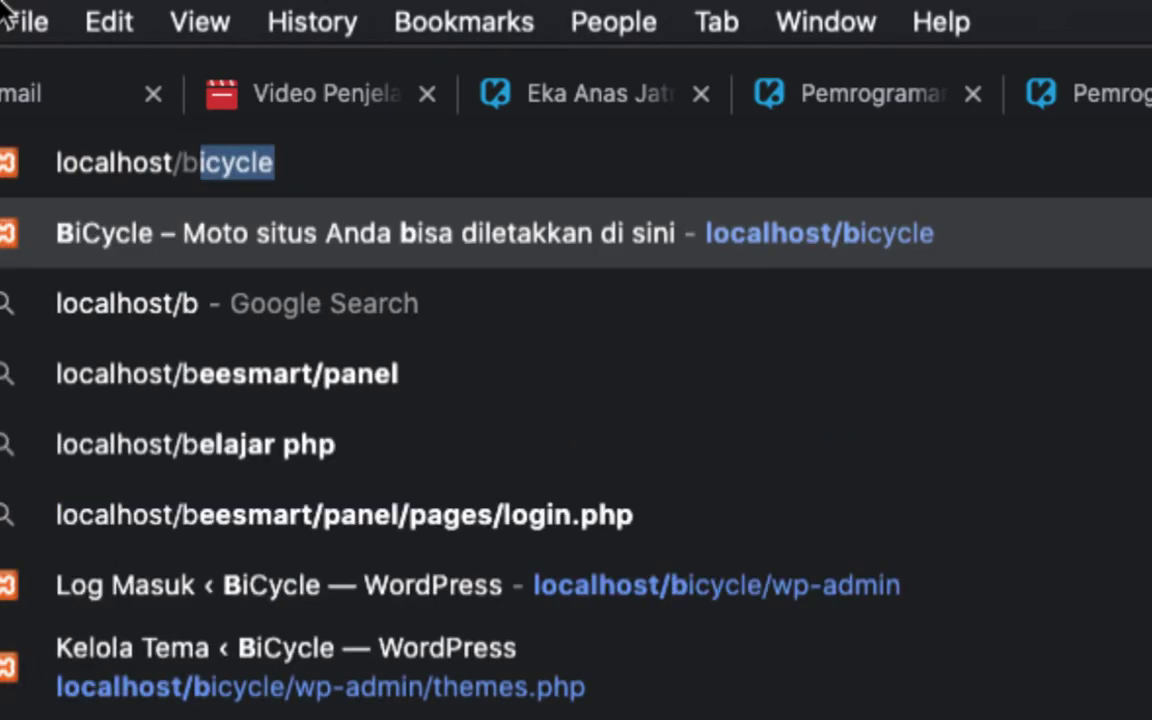
text(icycle)
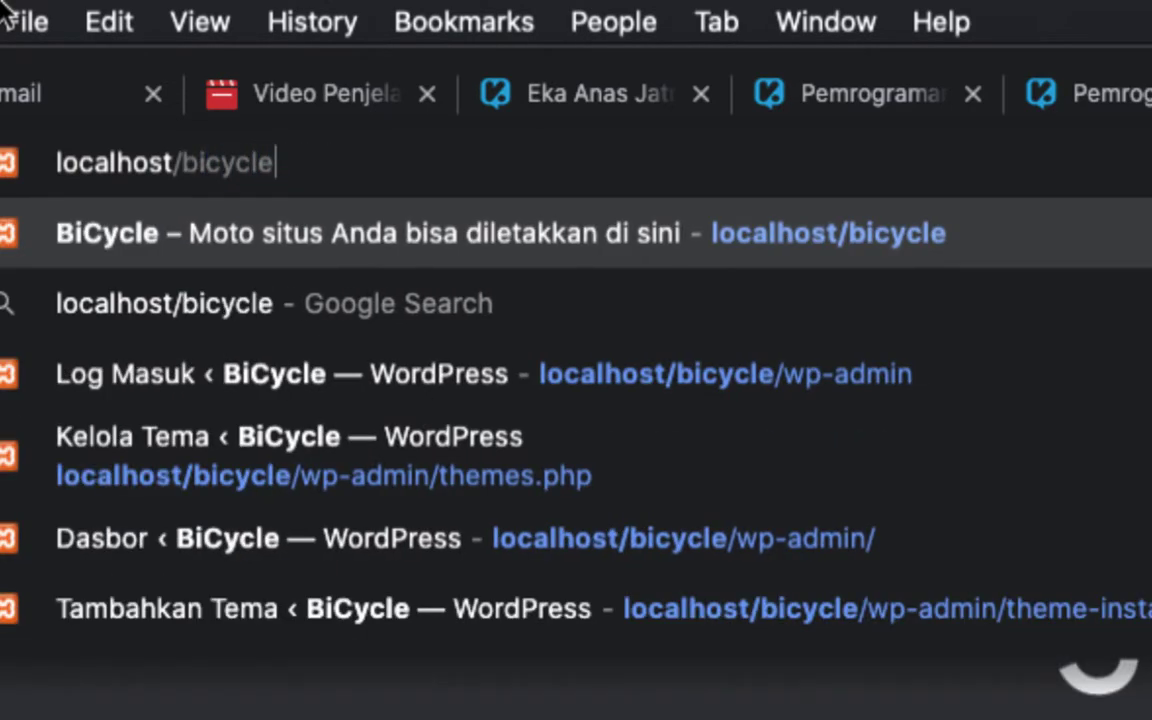
key(Return)
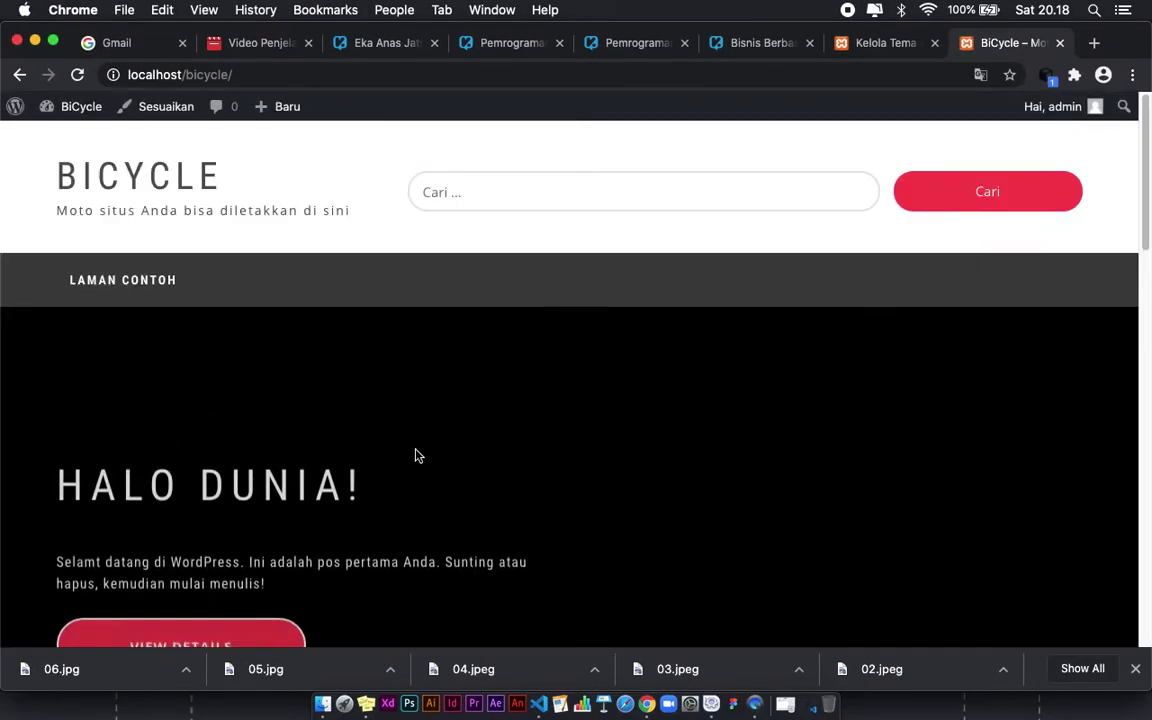
scroll(573, 411, down, 10)
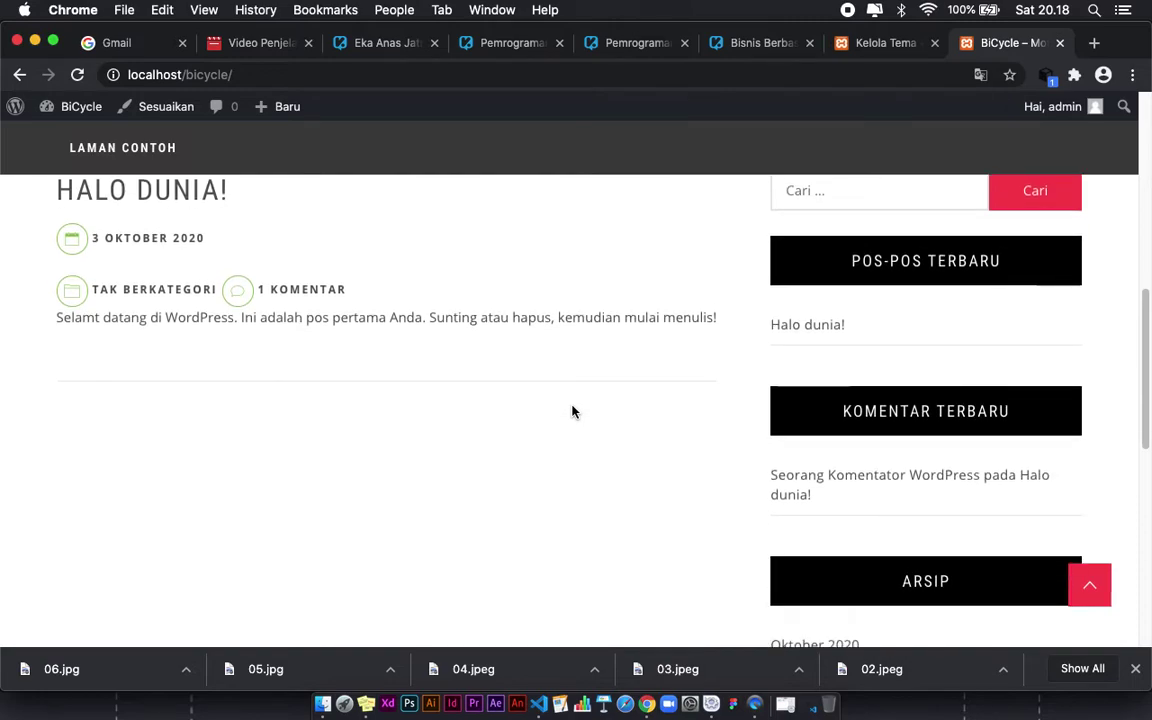
scroll(573, 411, down, 10)
scroll(573, 411, up, 20)
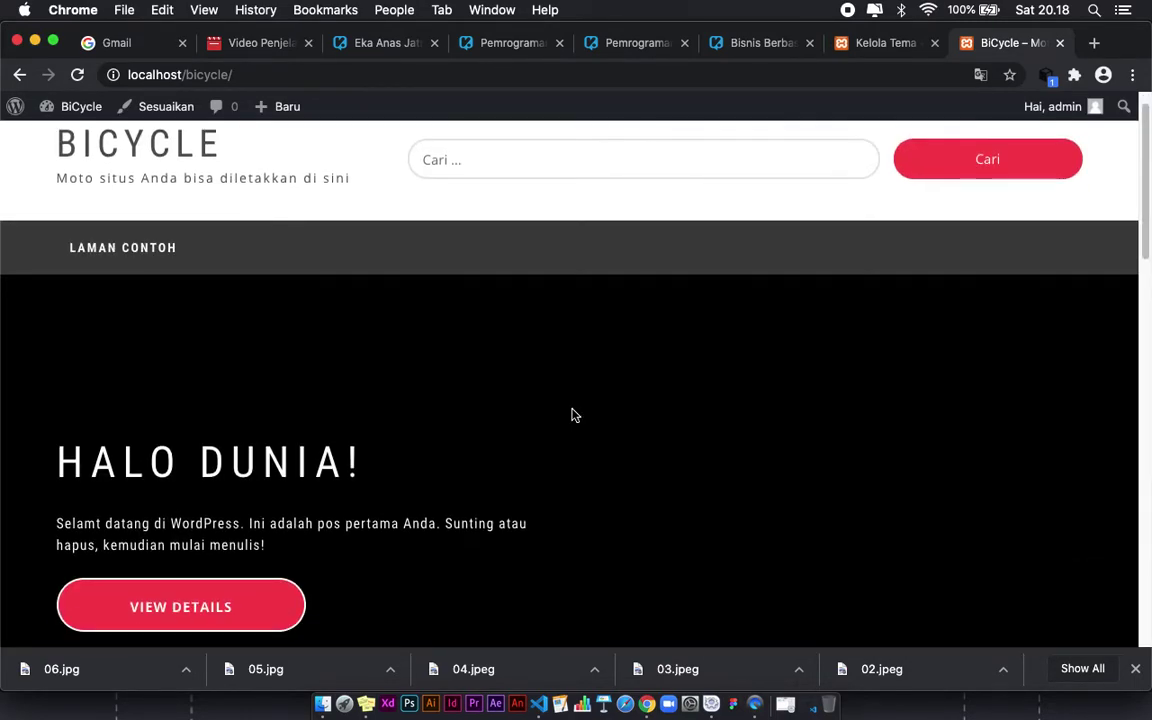
scroll(573, 413, down, 1)
scroll(480, 290, up, 2)
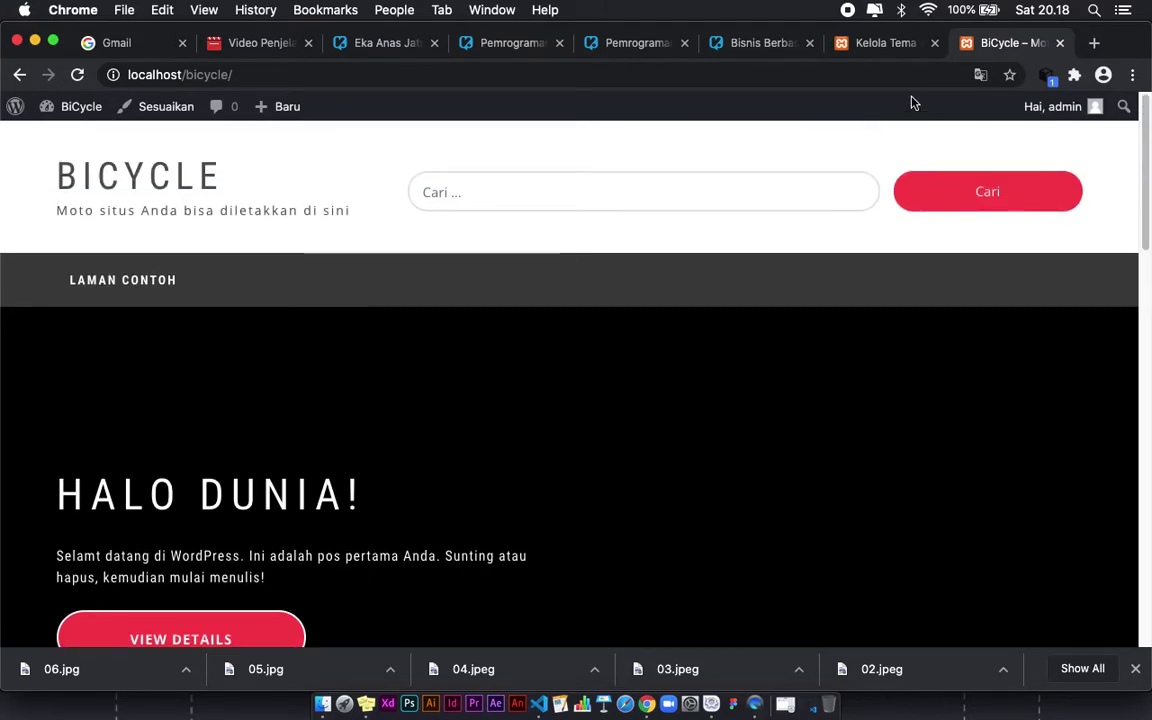
Step: Search the Add Plugins directory for 'woocommerce' to list WooCommerce by Automattic first
click(886, 43)
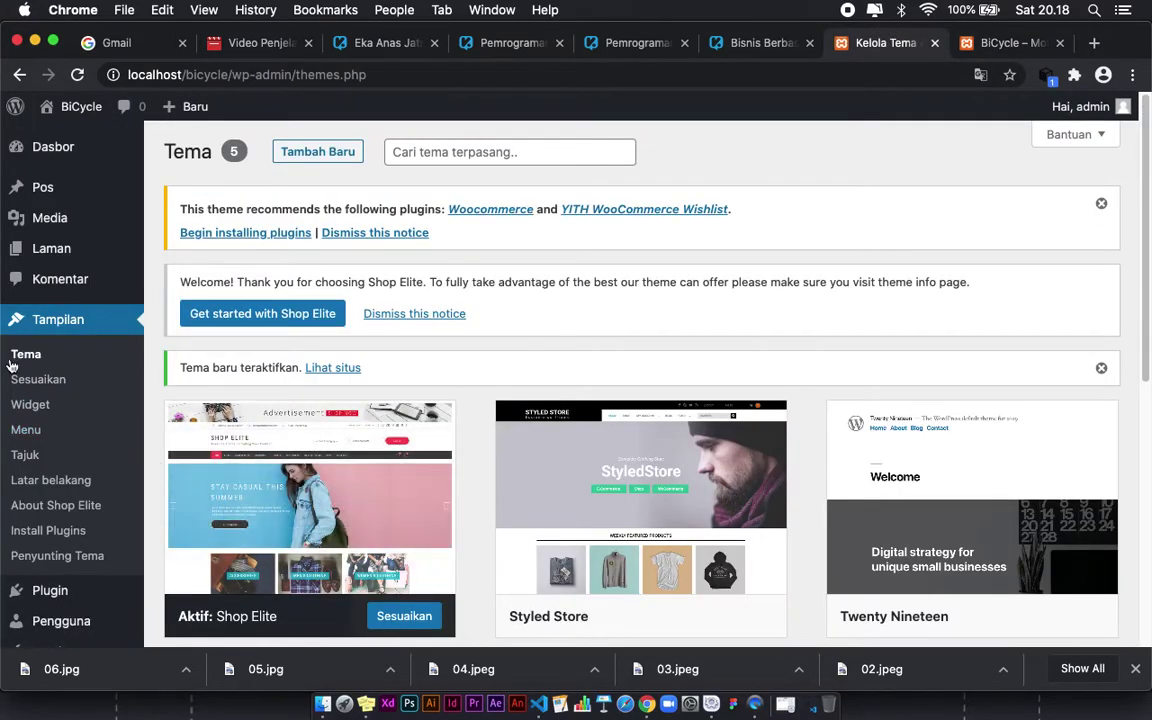
scroll(88, 360, down, 1)
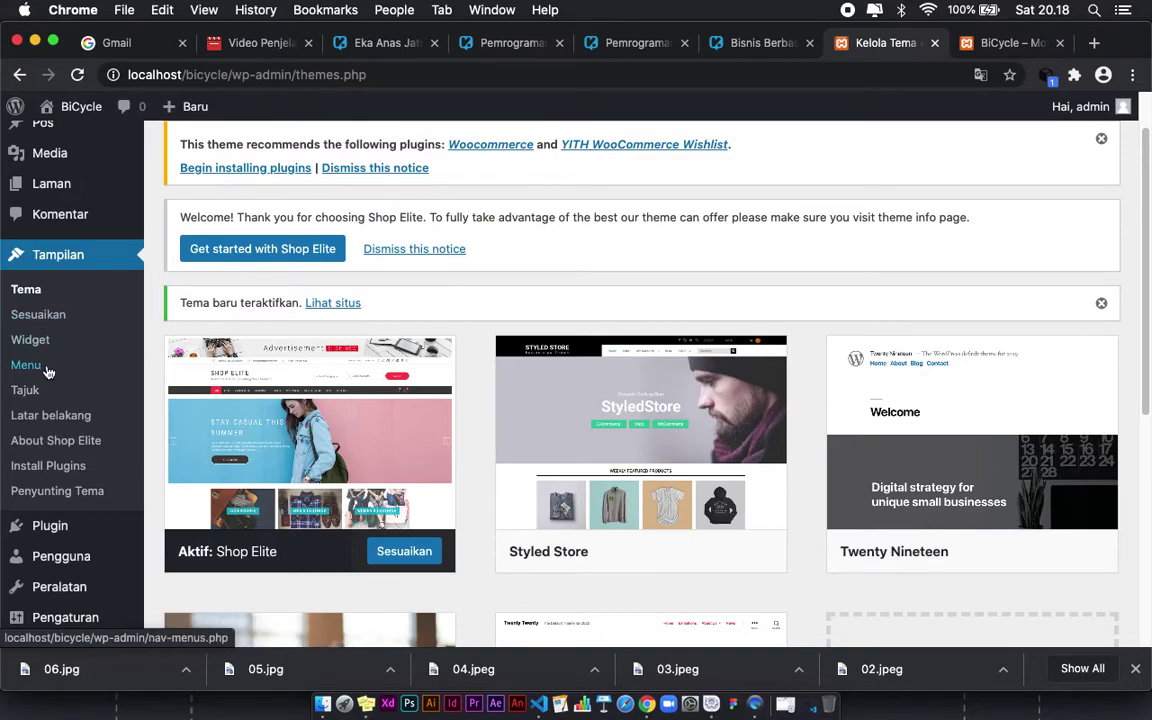
scroll(46, 372, up, 1)
mouse_move(42, 600)
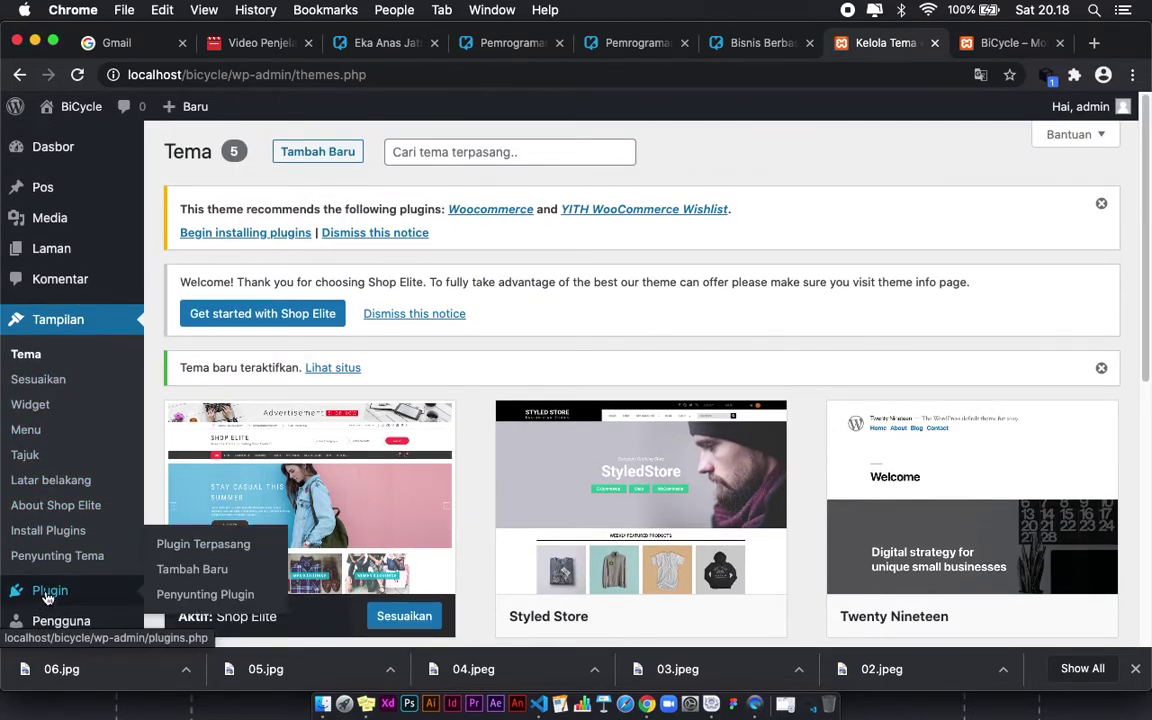
scroll(46, 597, down, 1)
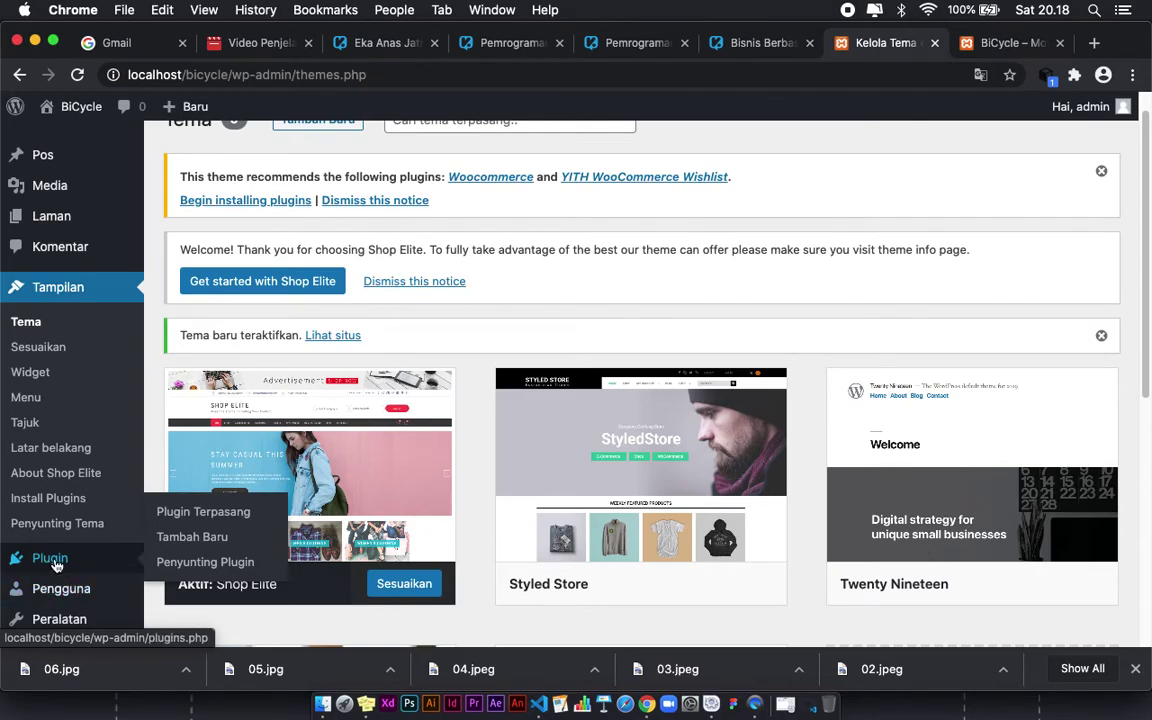
click(52, 560)
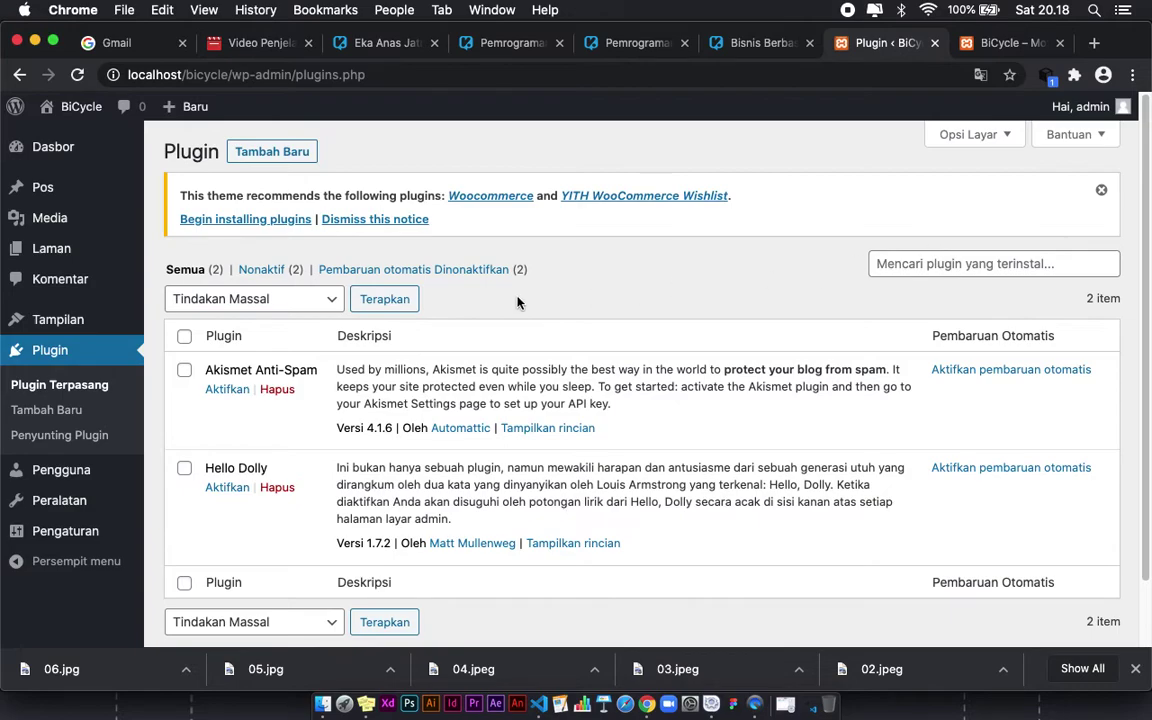
click(262, 152)
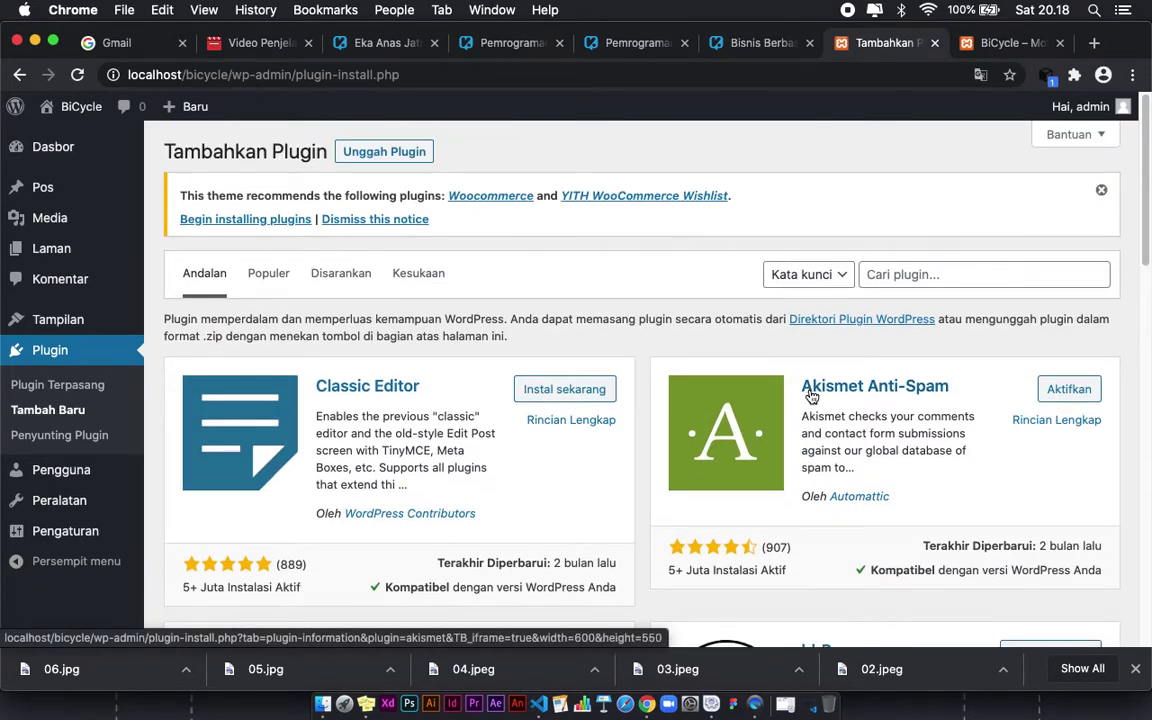
click(914, 277)
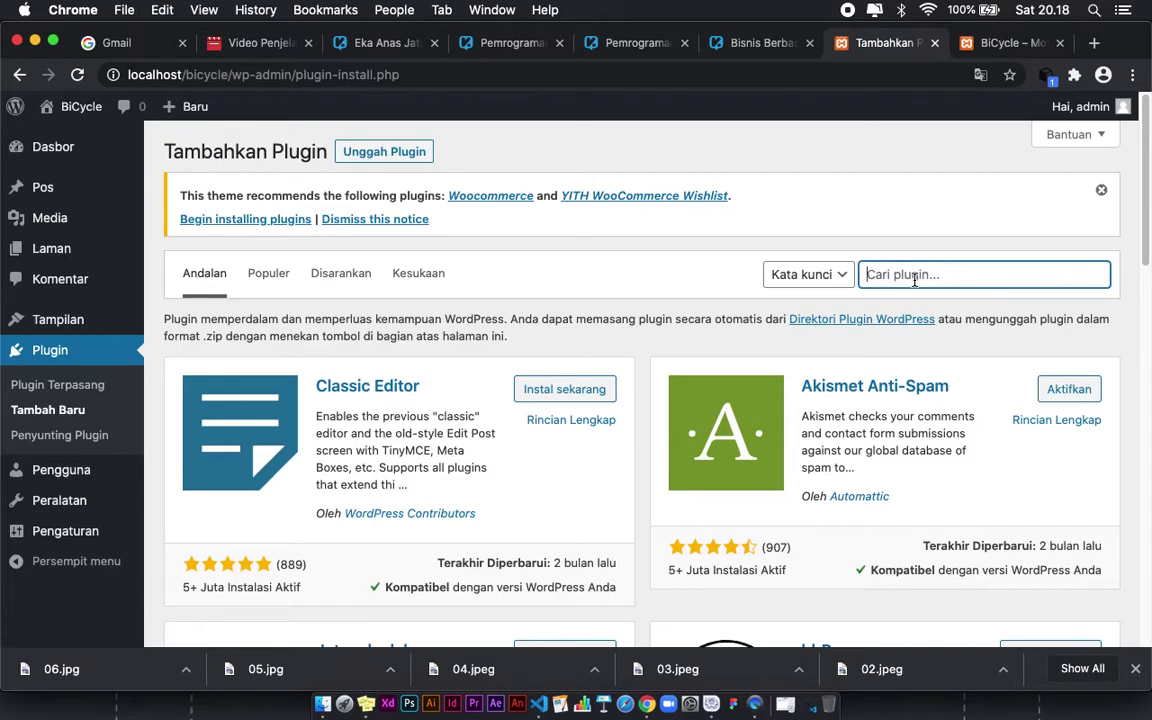
text(woocommerce)
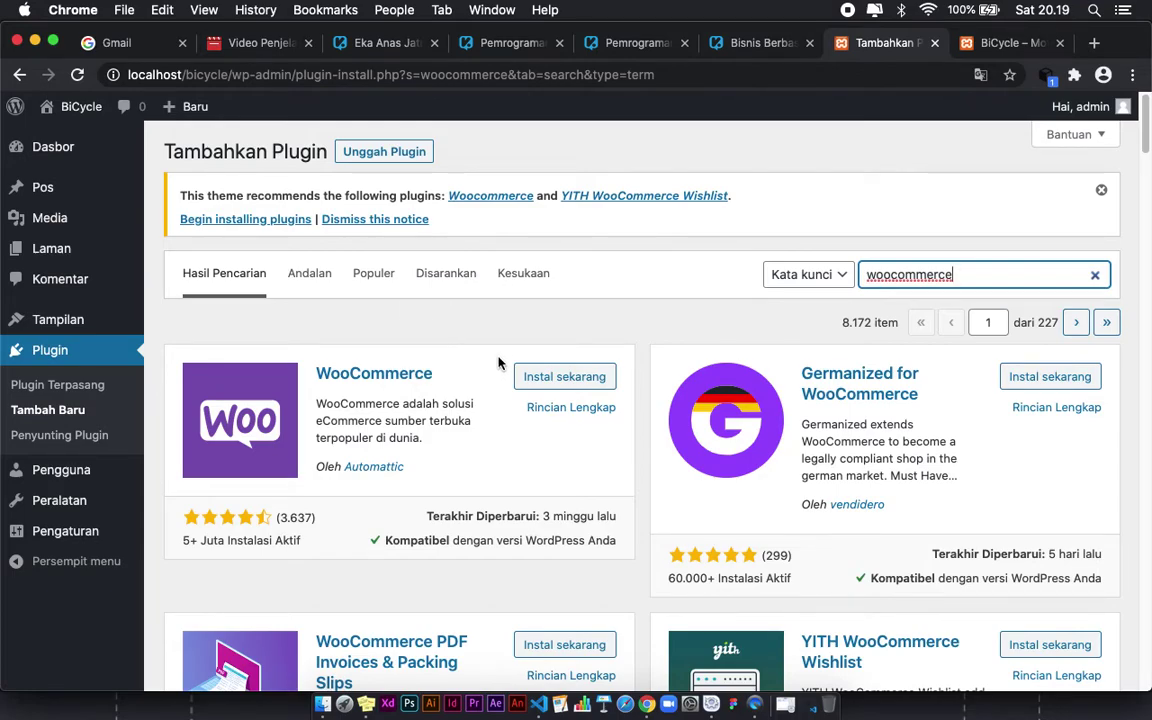
Step: Copy the woocommerce folder from the Downloads > Plugin folder in Finder
click(322, 703)
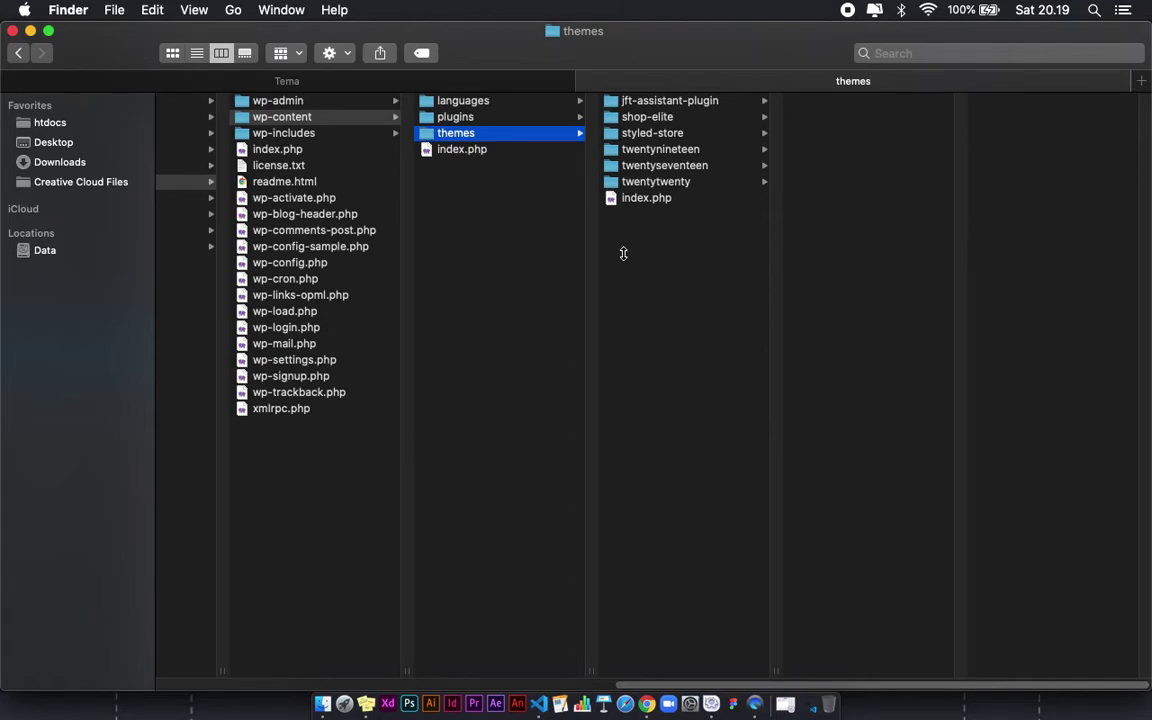
click(483, 221)
click(455, 85)
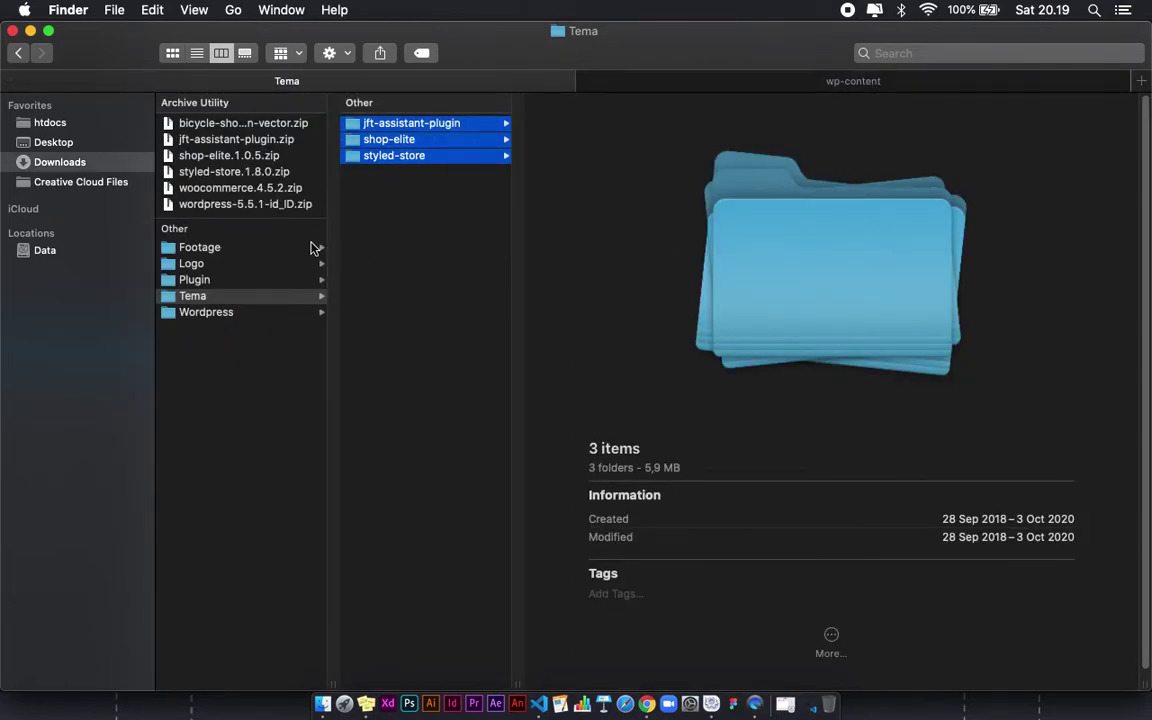
click(225, 280)
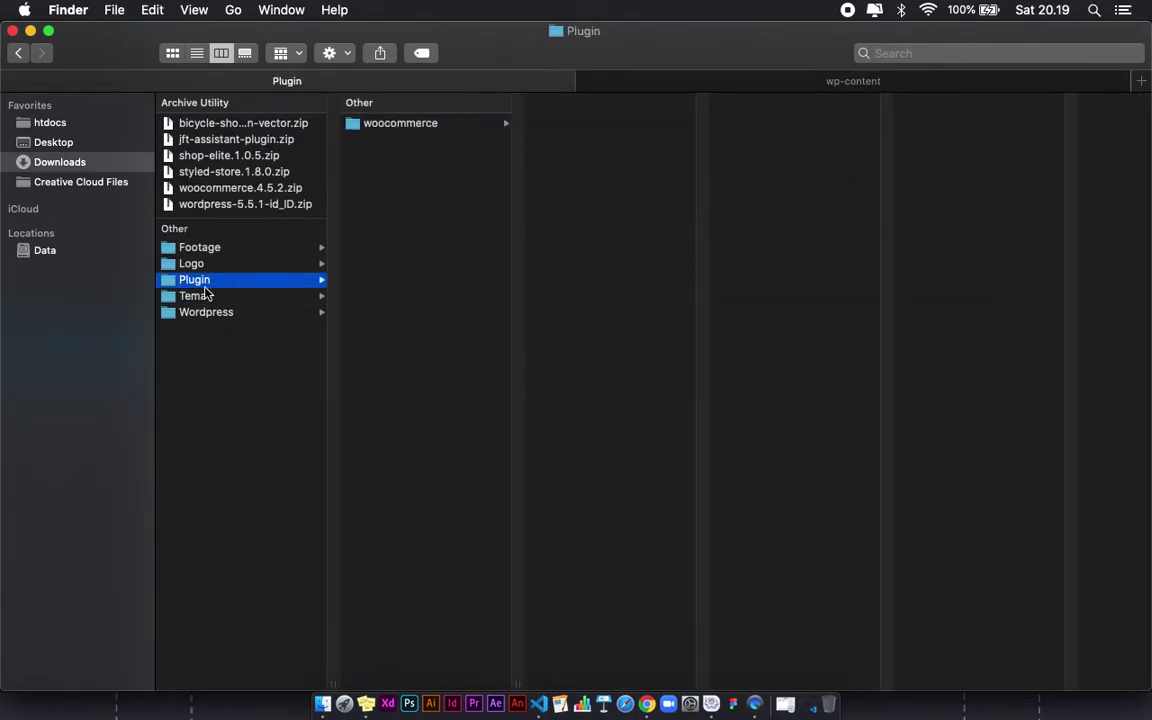
click(449, 128)
key(super+c)
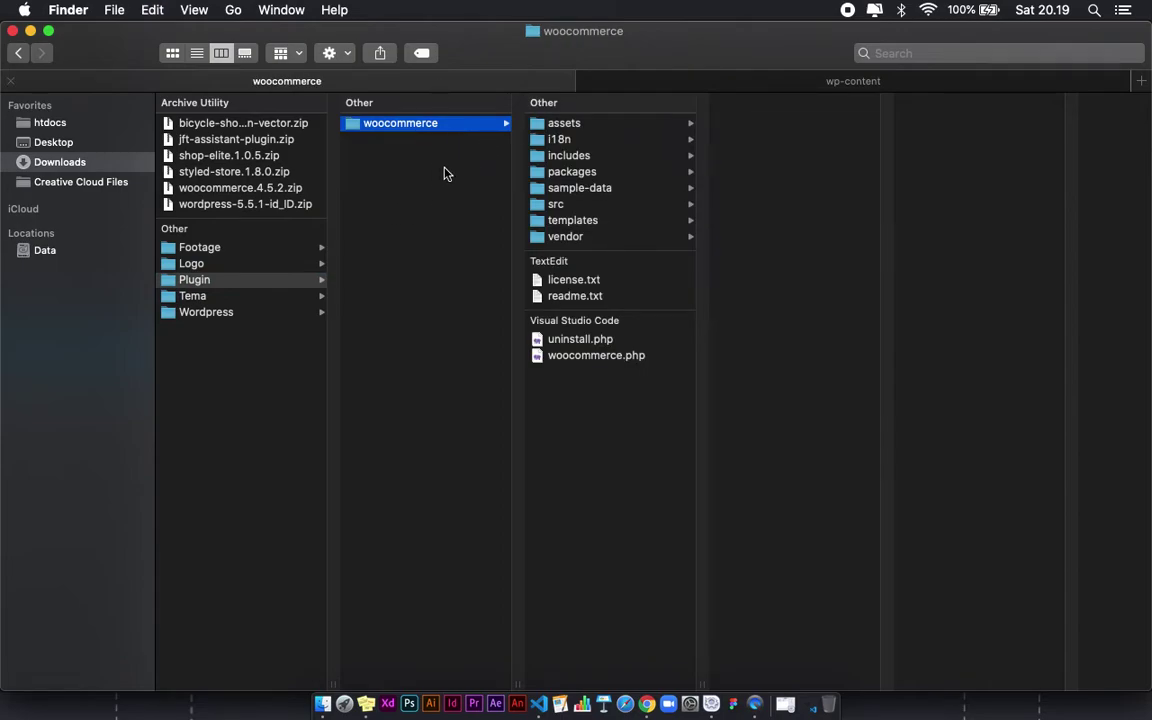
Step: Paste the woocommerce folder into the bicycle site's wp-content/plugins folder beside akismet
click(658, 83)
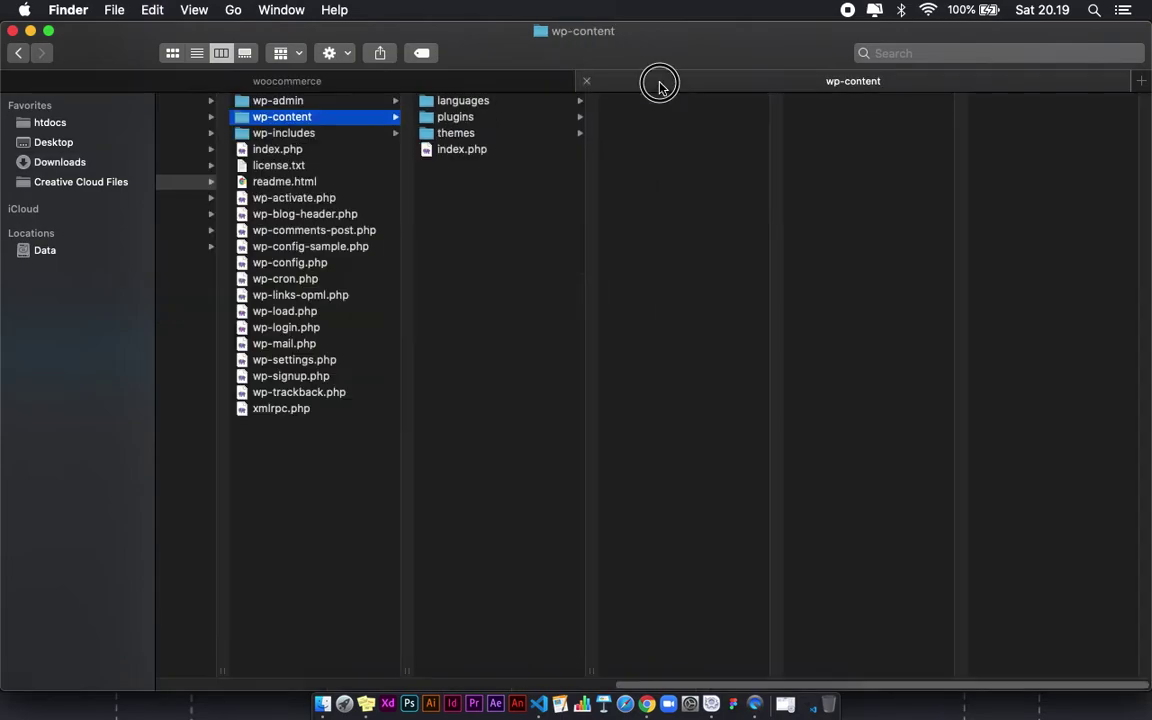
click(484, 118)
key(super+v)
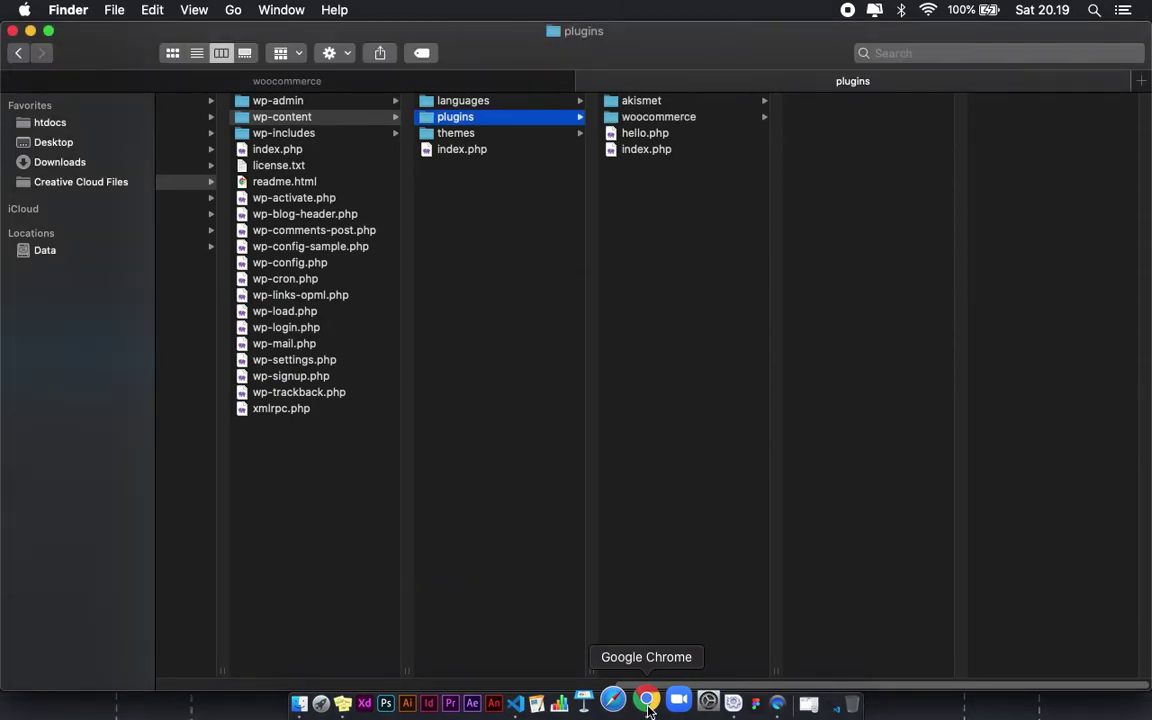
click(648, 704)
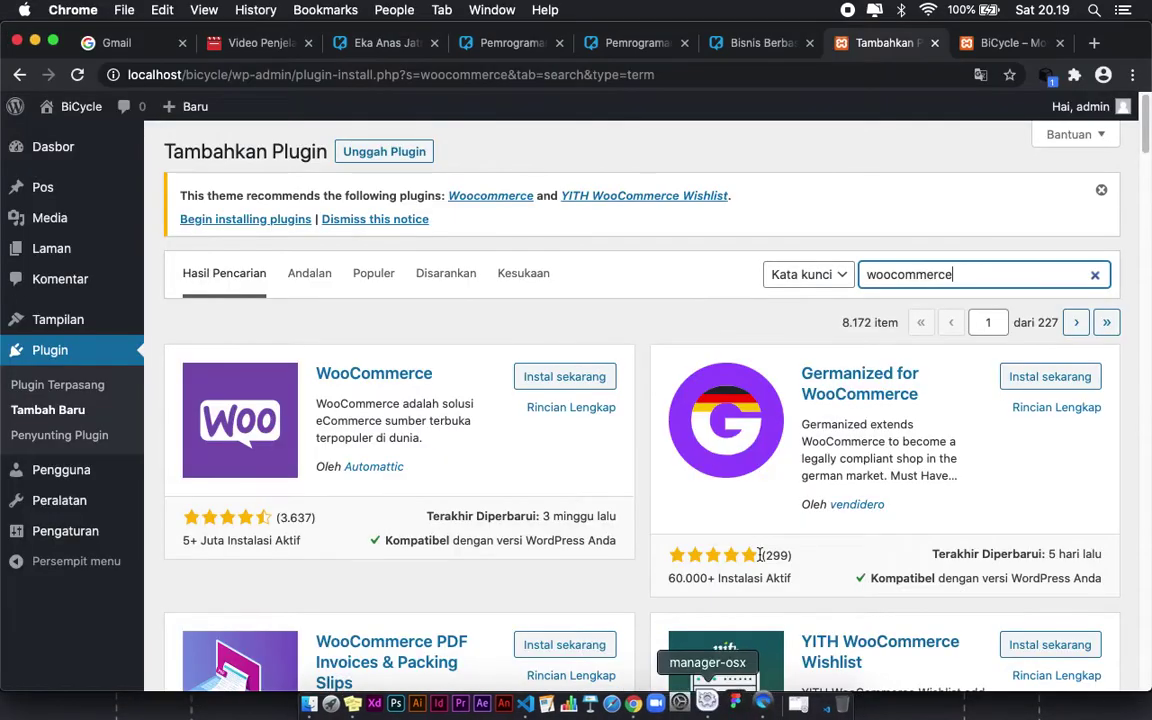
Step: Activate WooCommerce 4.5.2 from the installed plugins list
click(50, 363)
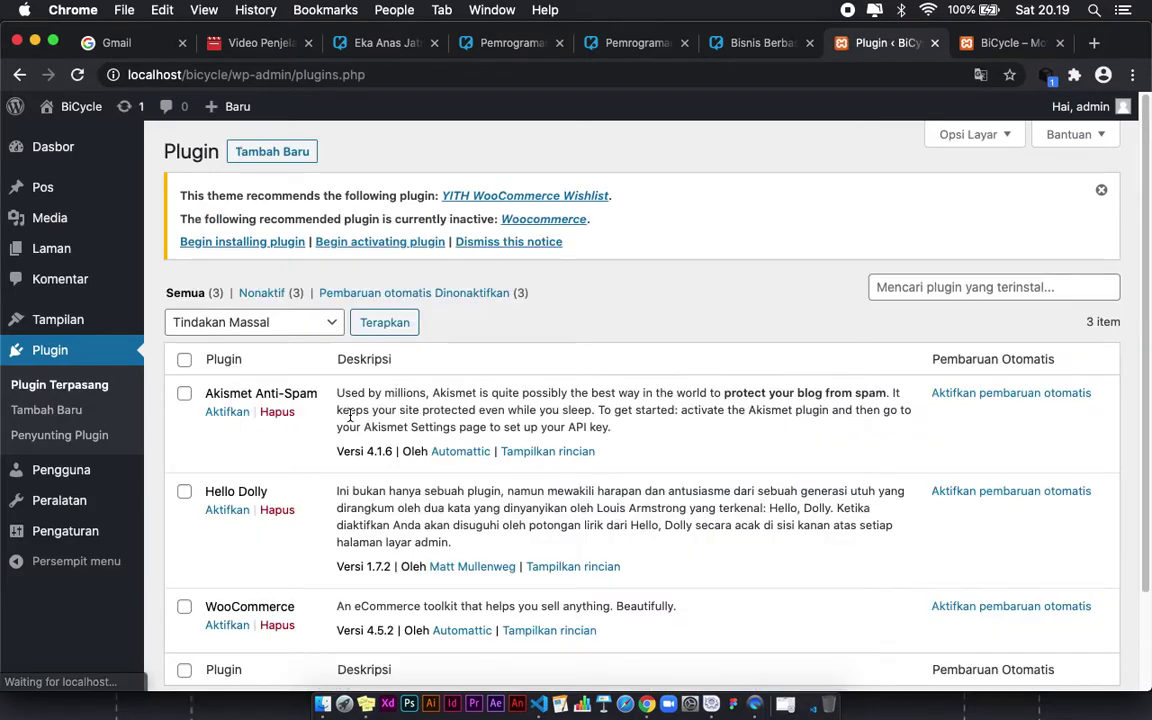
scroll(340, 412, down, 1)
scroll(234, 490, down, 1)
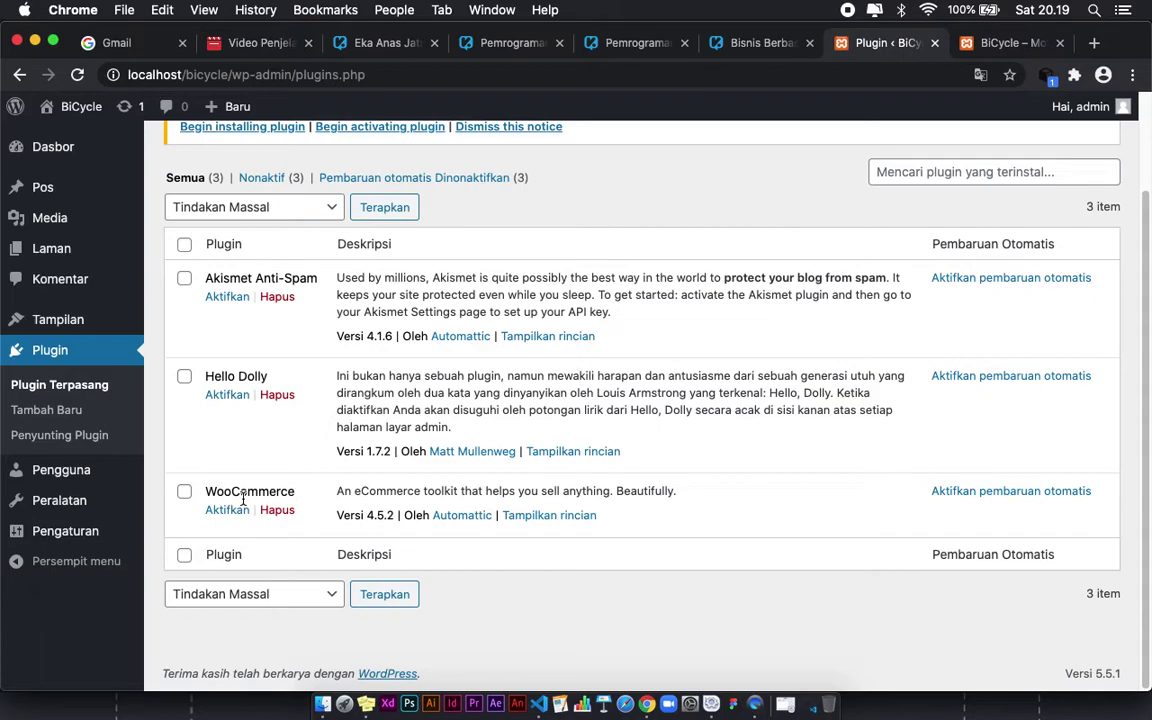
click(227, 512)
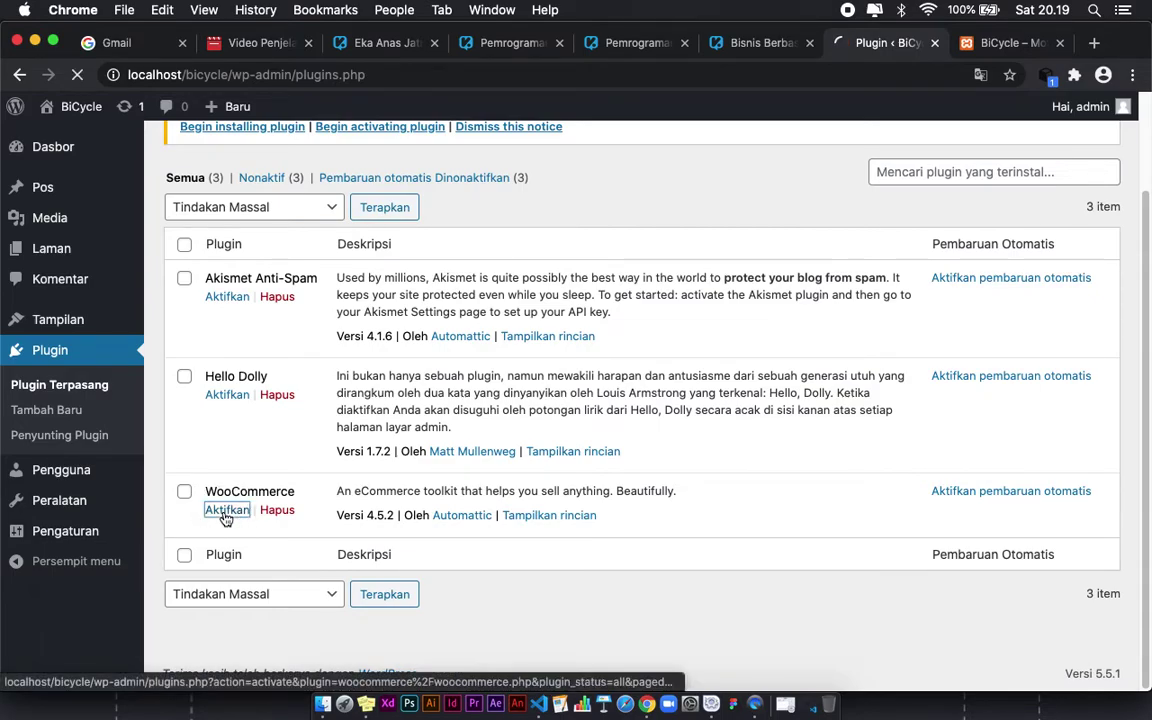
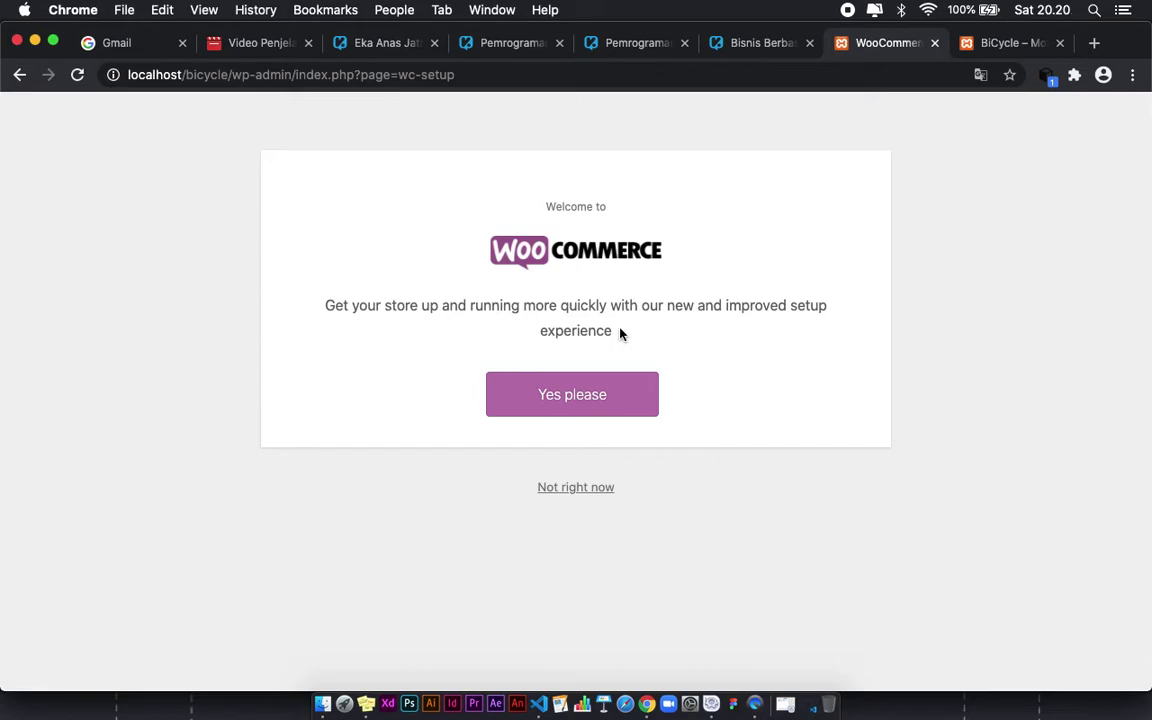
Step: Skip the WooCommerce setup wizard and look over the new WooCommerce, Products, Analytics and Marketing menus
click(577, 488)
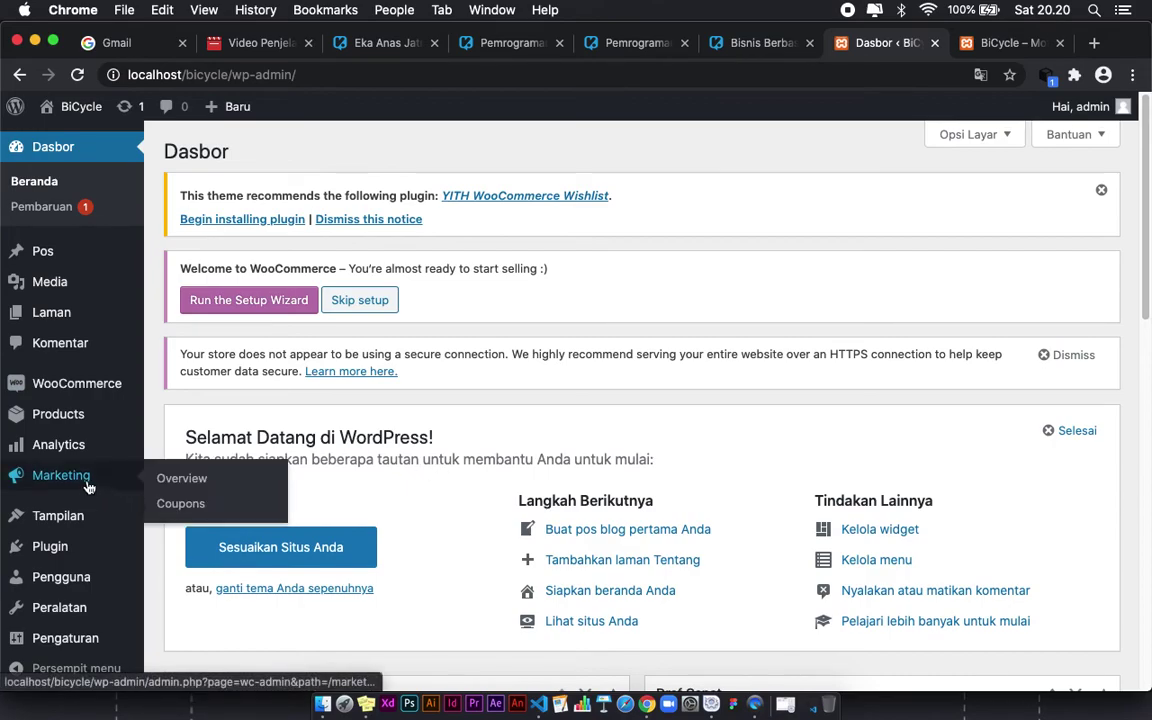
scroll(103, 478, down, 5)
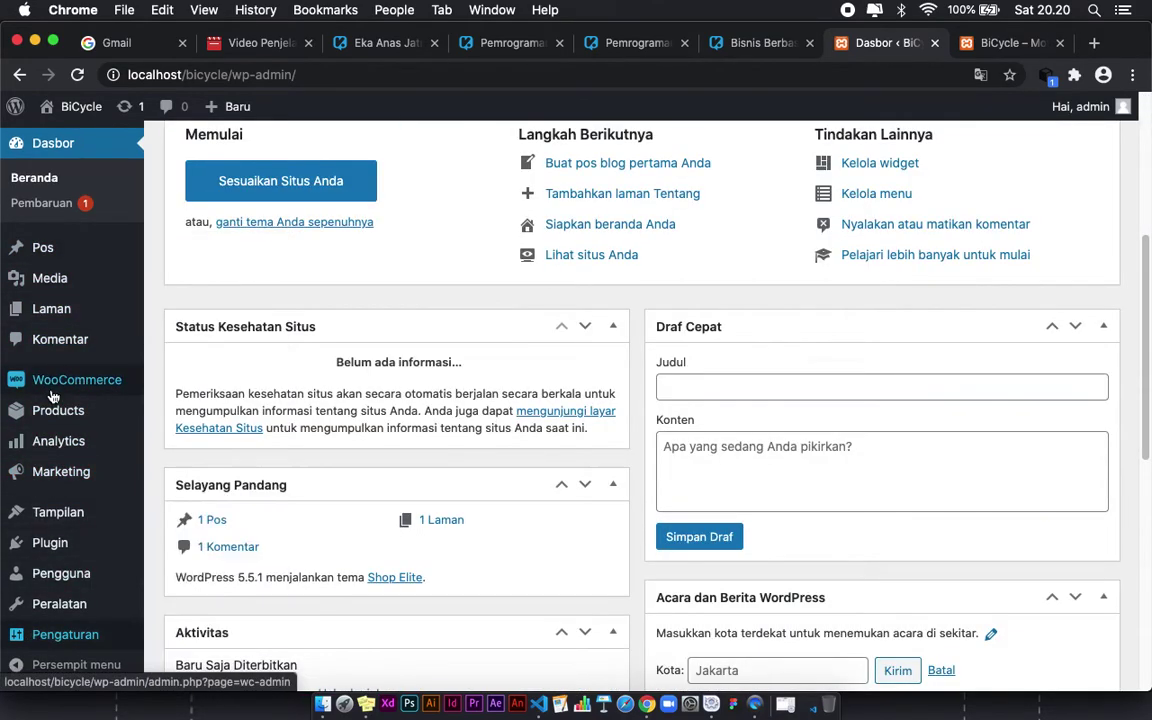
mouse_move(55, 477)
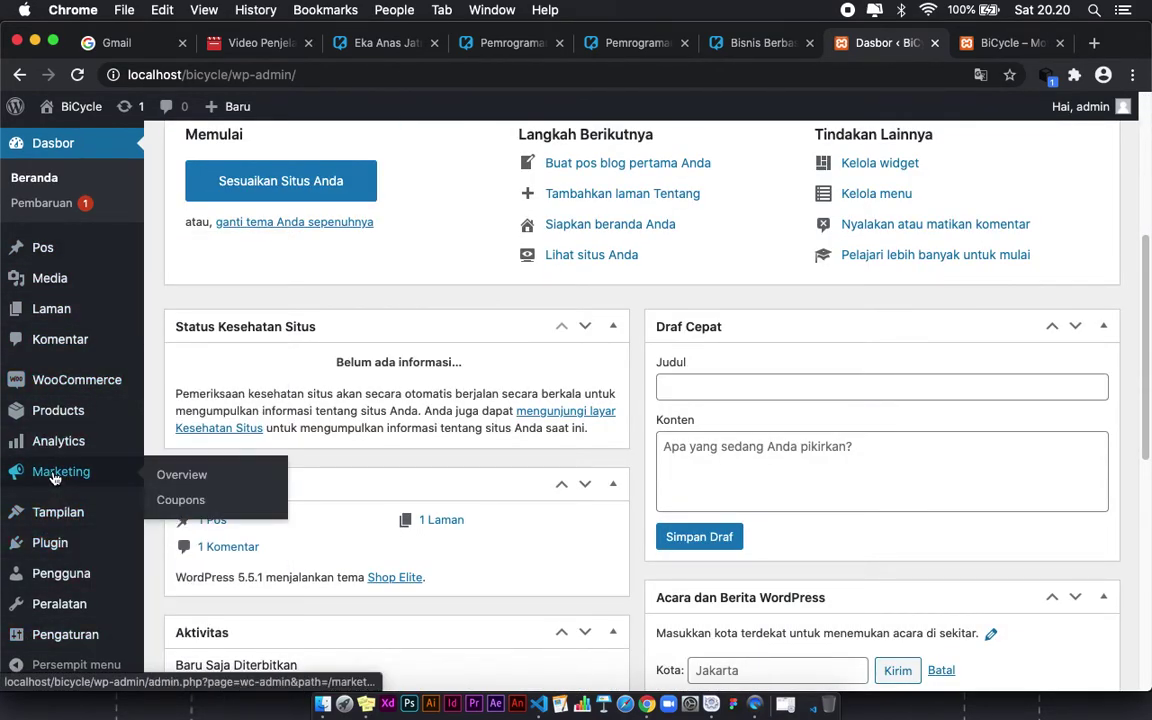
mouse_move(77, 379)
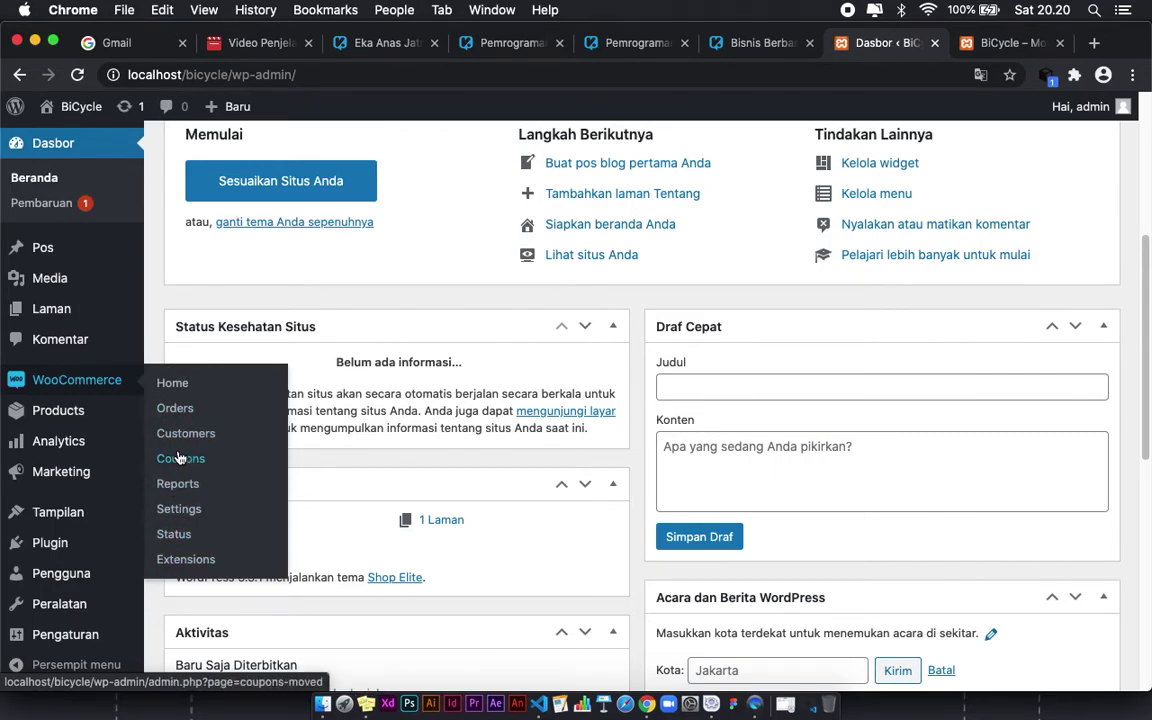
mouse_move(60, 415)
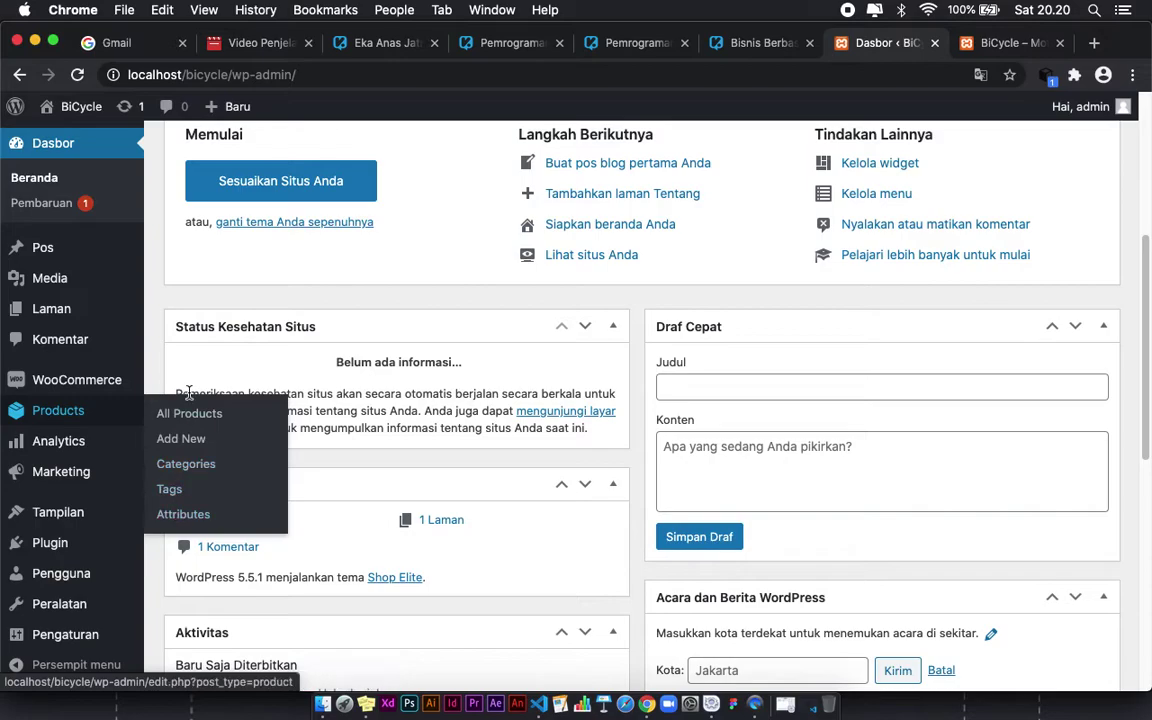
mouse_move(50, 447)
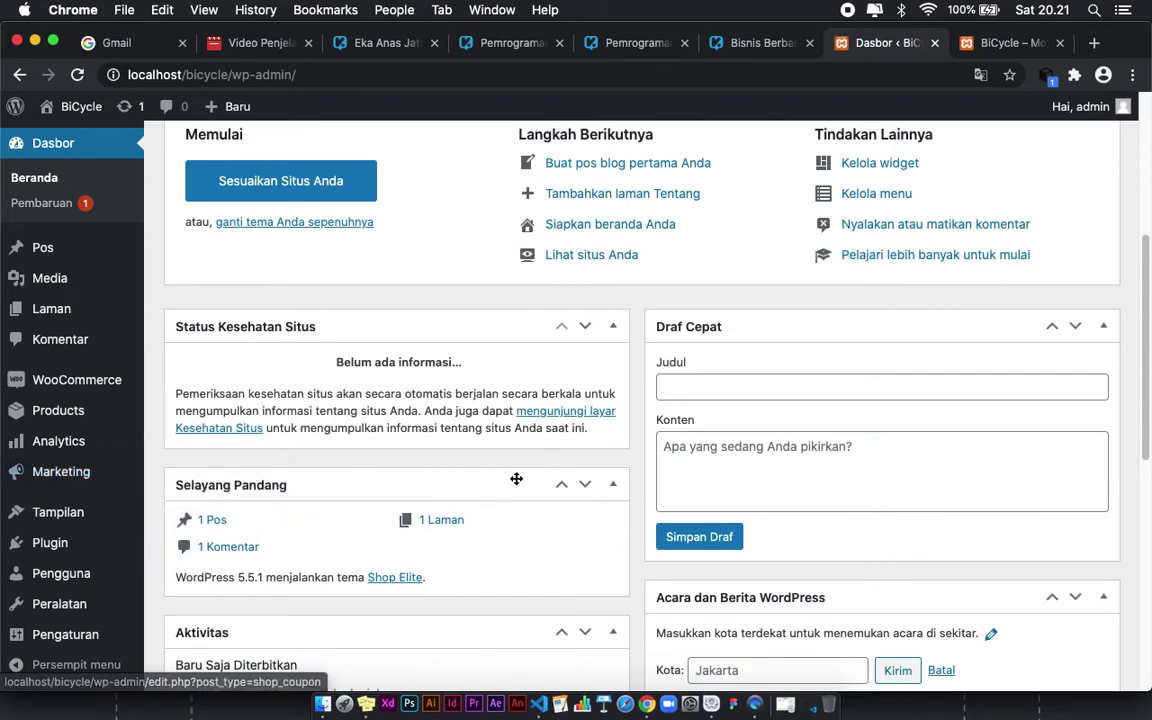
scroll(535, 293, up, 1)
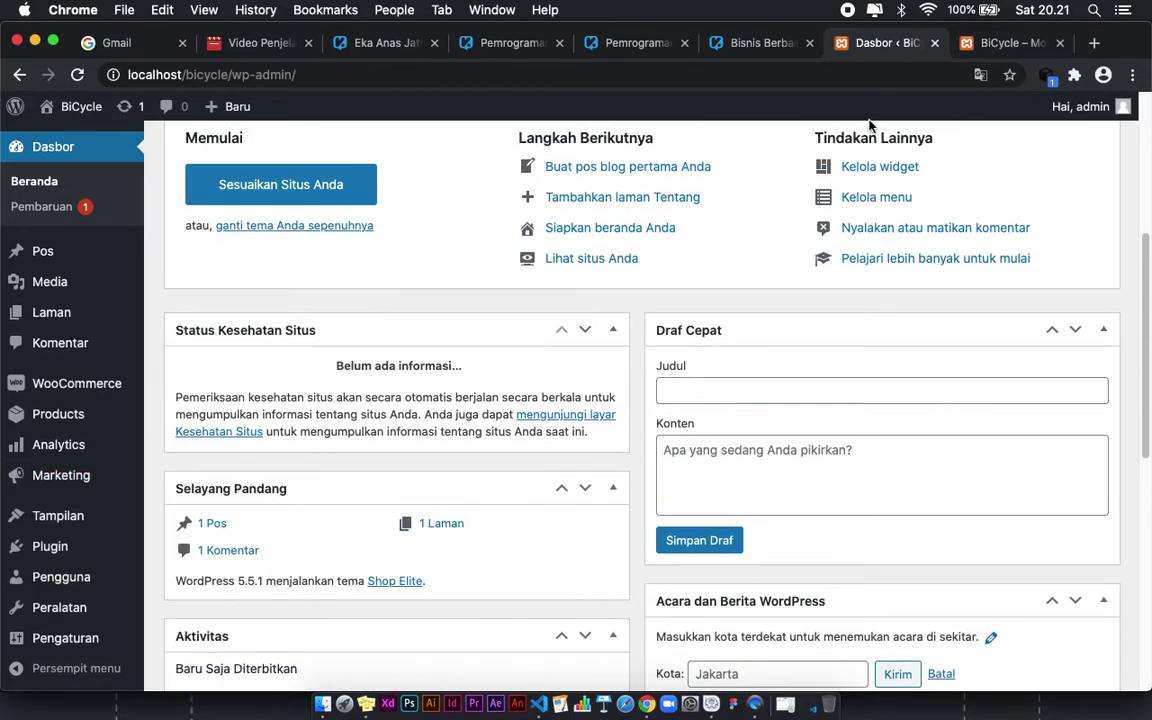
Step: Open WooCommerce Home and step through the welcome tour to its end
click(70, 388)
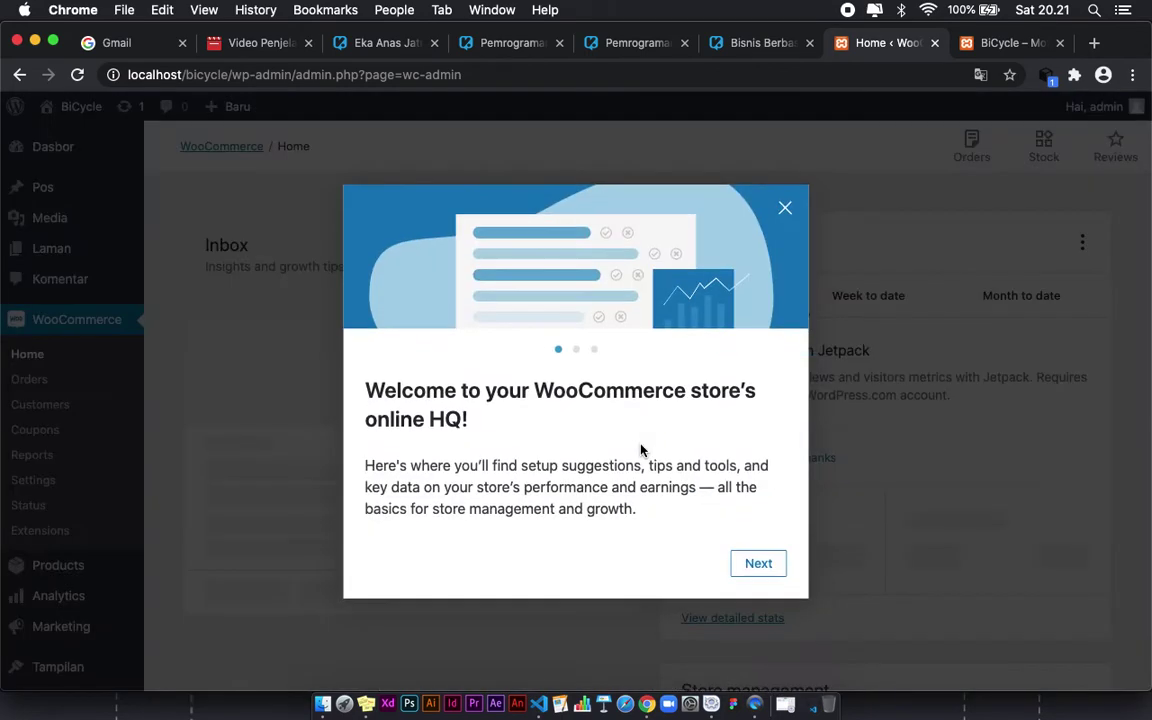
click(758, 563)
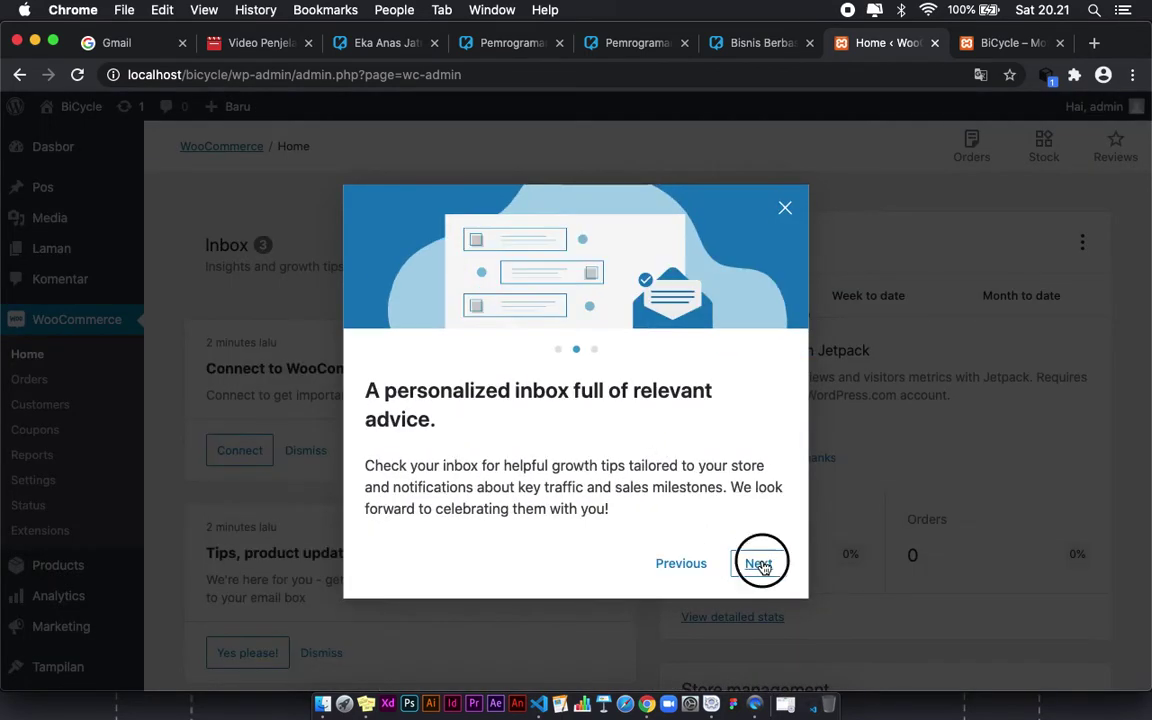
click(761, 562)
click(750, 564)
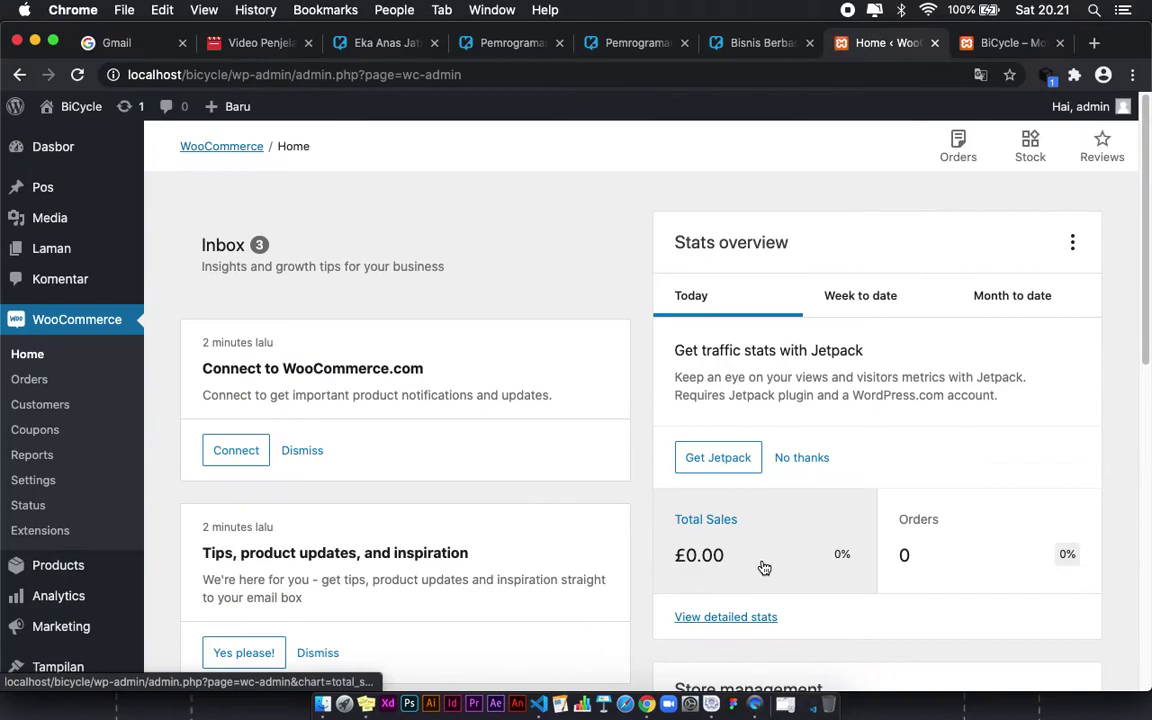
Step: Scroll through the Home page's inbox tips, store links and £0.00 sales stats
scroll(632, 472, down, 2)
scroll(632, 469, down, 4)
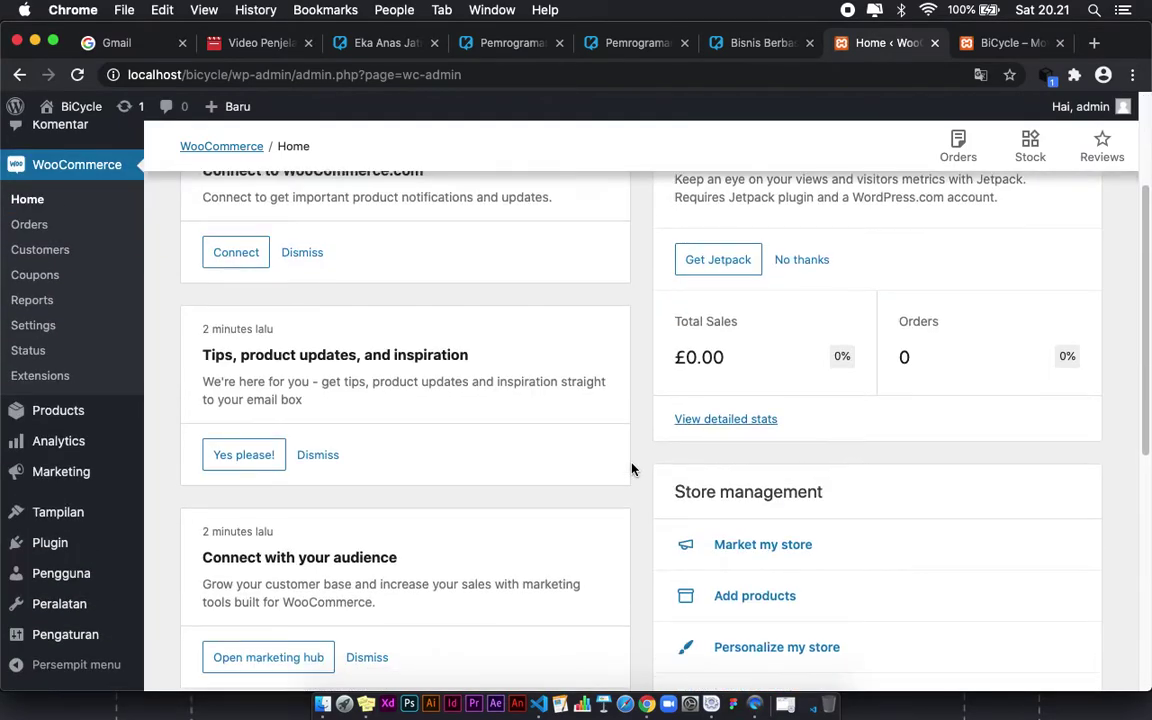
scroll(632, 469, up, 5)
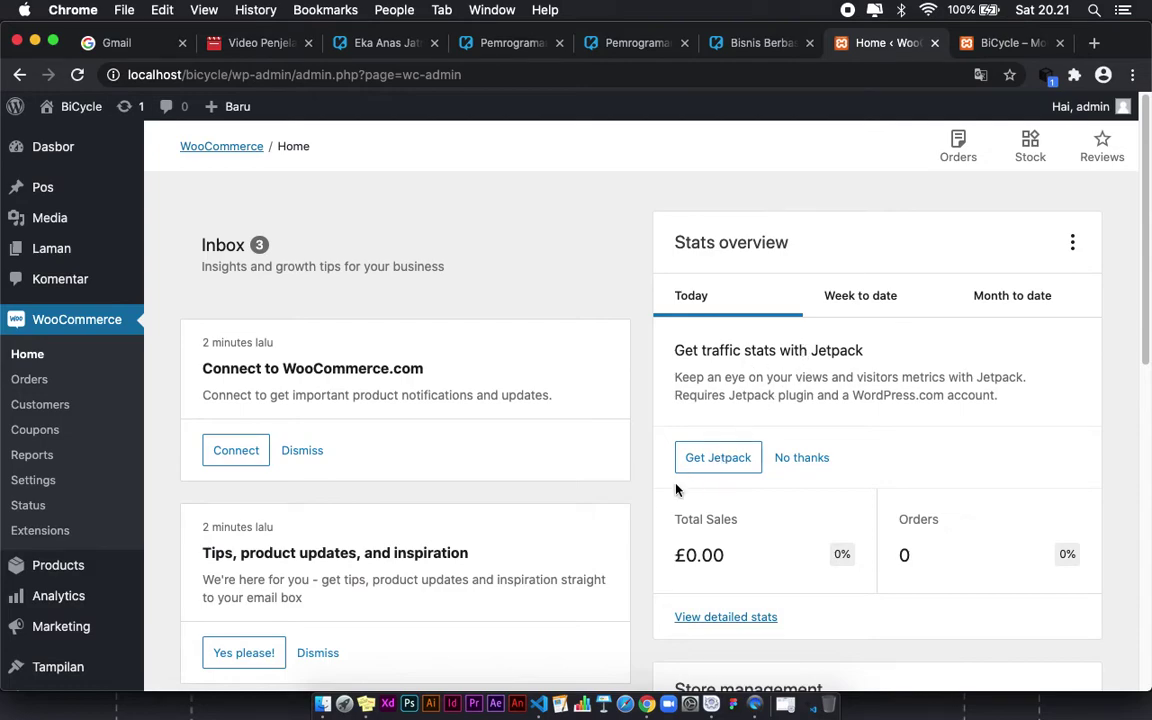
scroll(662, 507, down, 1)
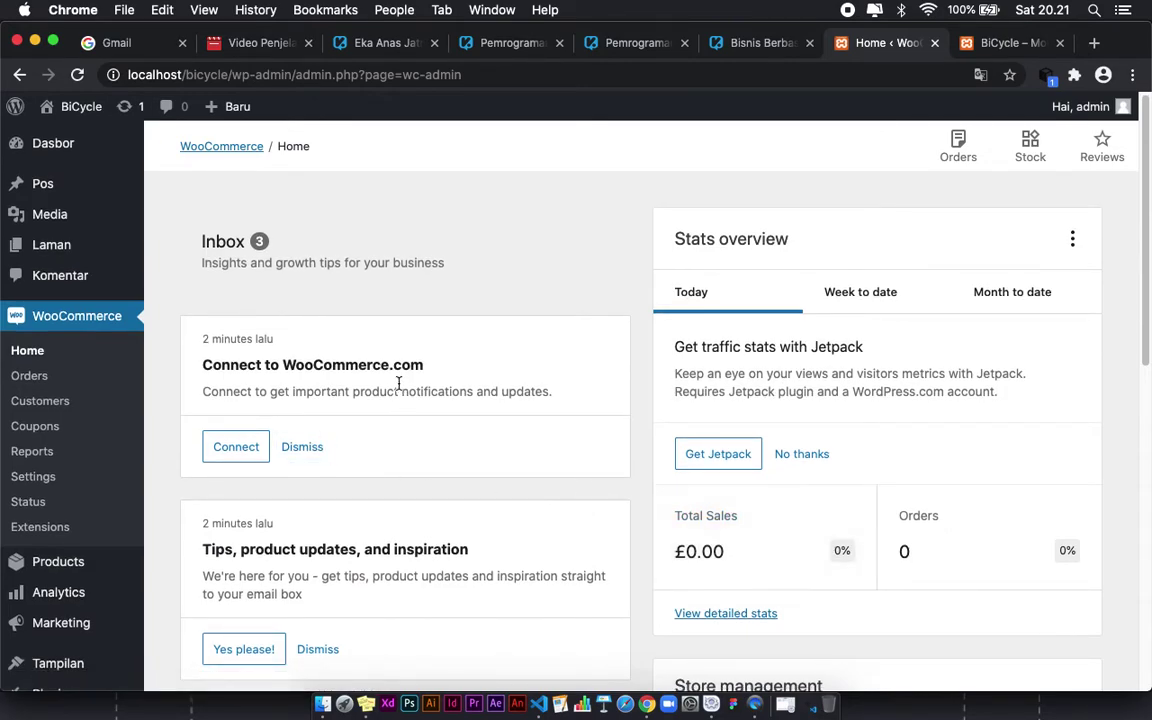
scroll(337, 394, down, 1)
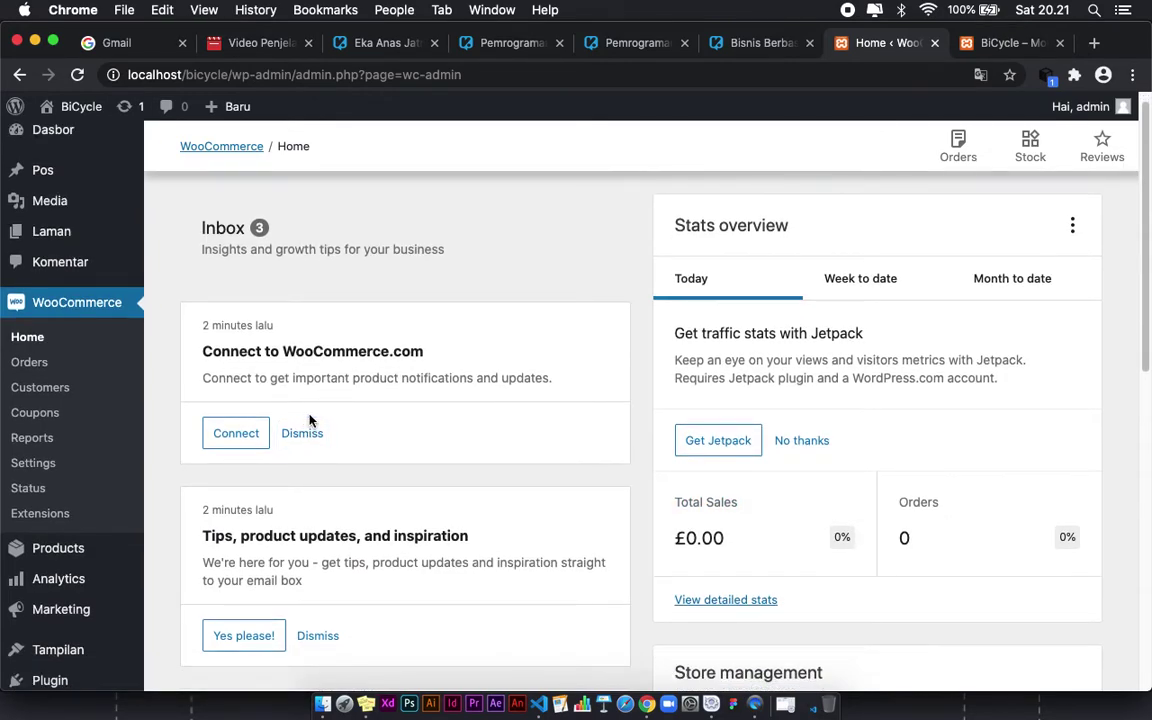
scroll(312, 423, down, 4)
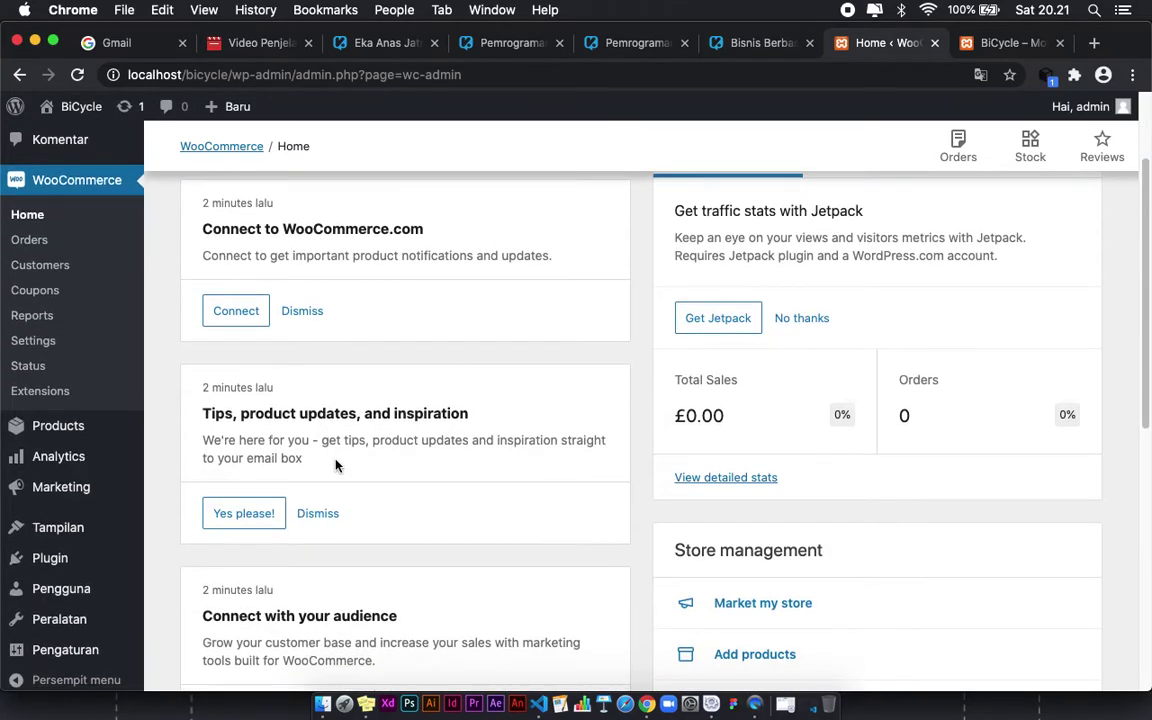
scroll(336, 465, down, 8)
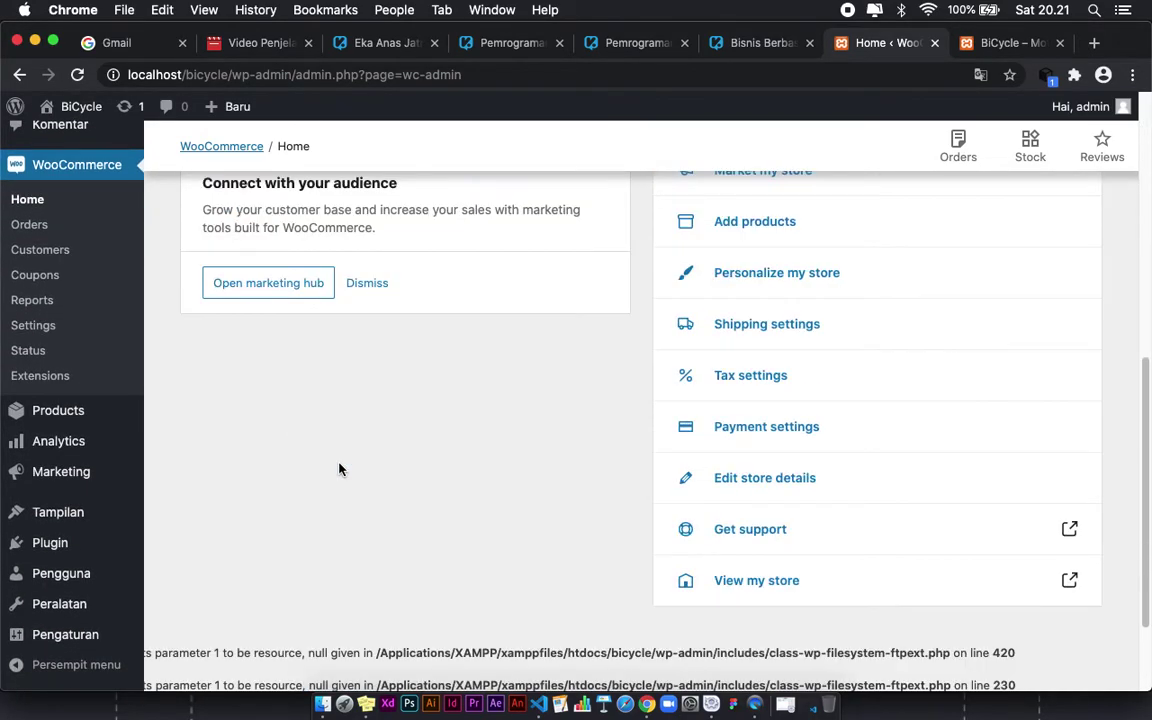
scroll(339, 469, up, 10)
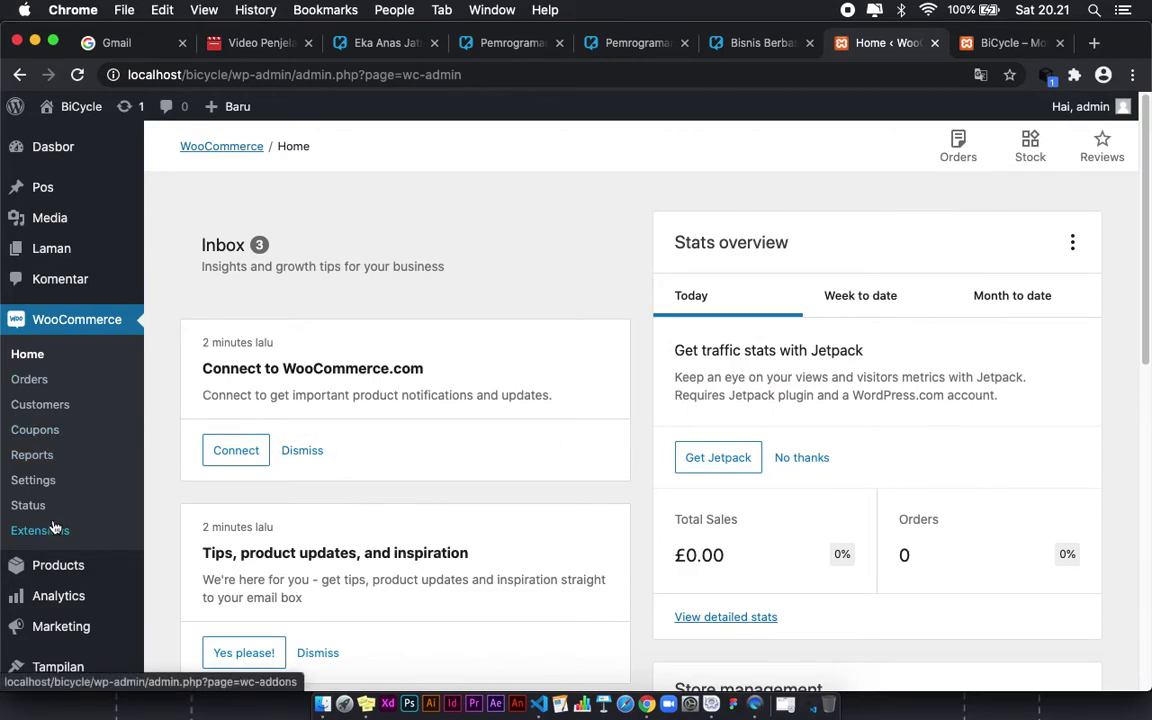
scroll(54, 527, down, 1)
Step: Go to All Products and skip the WooCommerce setup notice
mouse_move(44, 563)
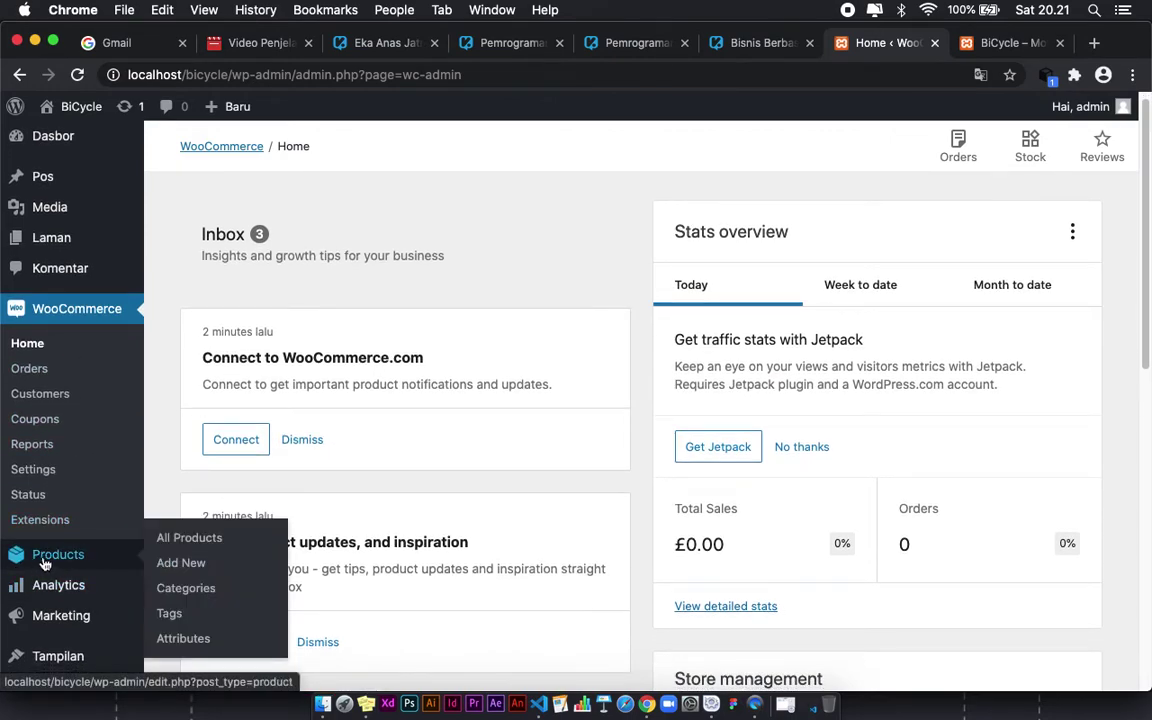
click(190, 538)
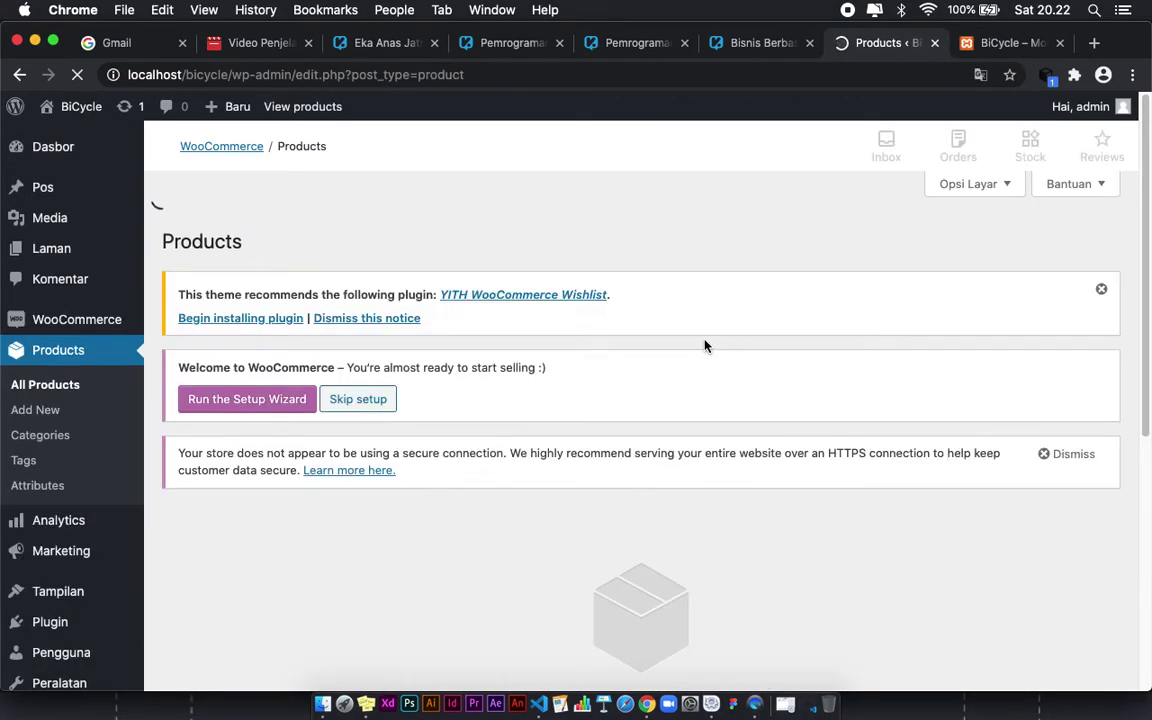
click(378, 361)
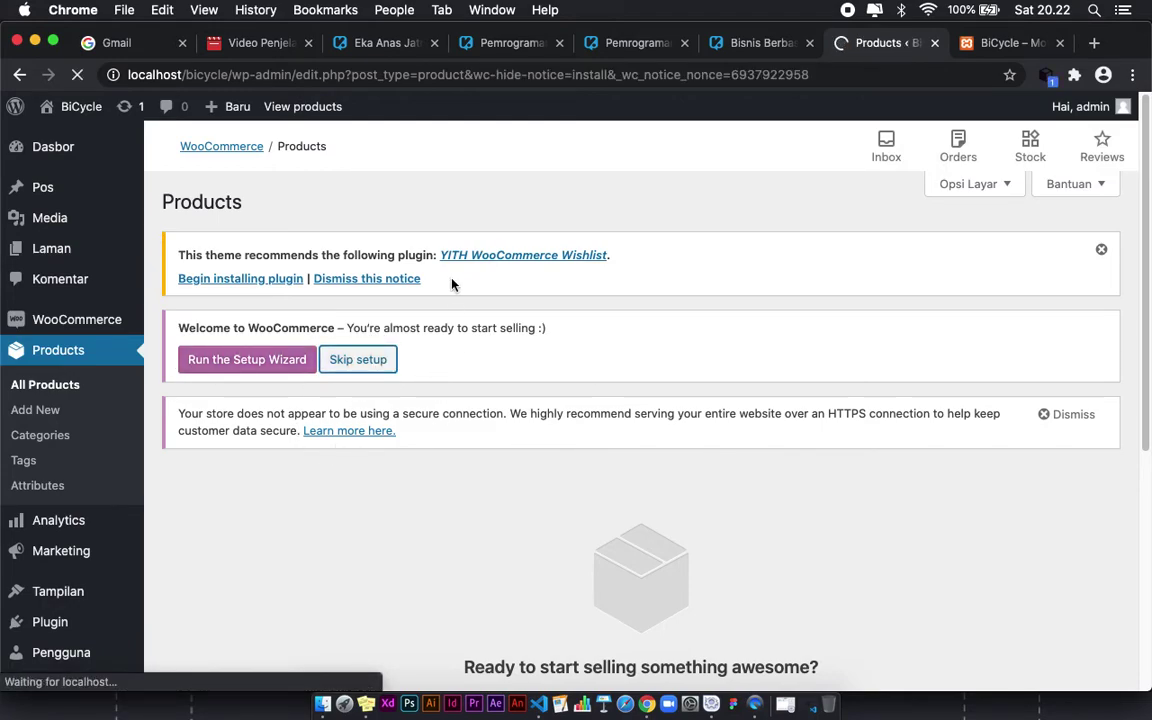
scroll(655, 539, down, 3)
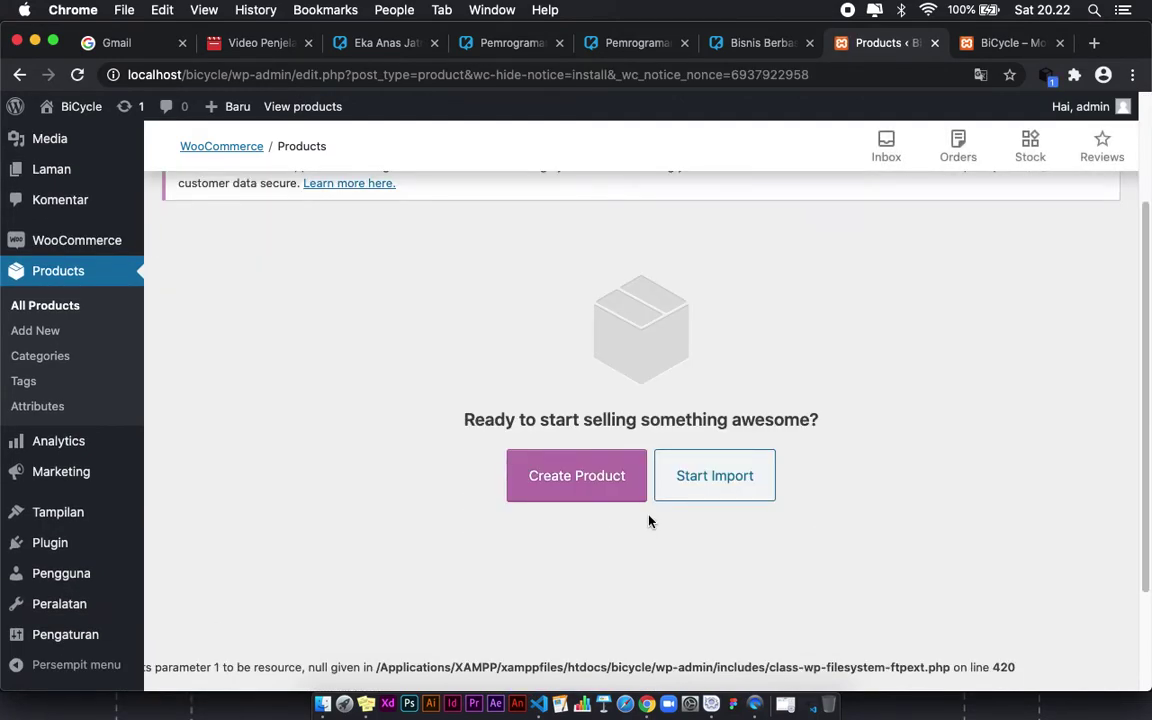
Step: Create a new product named 'Sepeda Keren' and dismiss the description tip
click(562, 480)
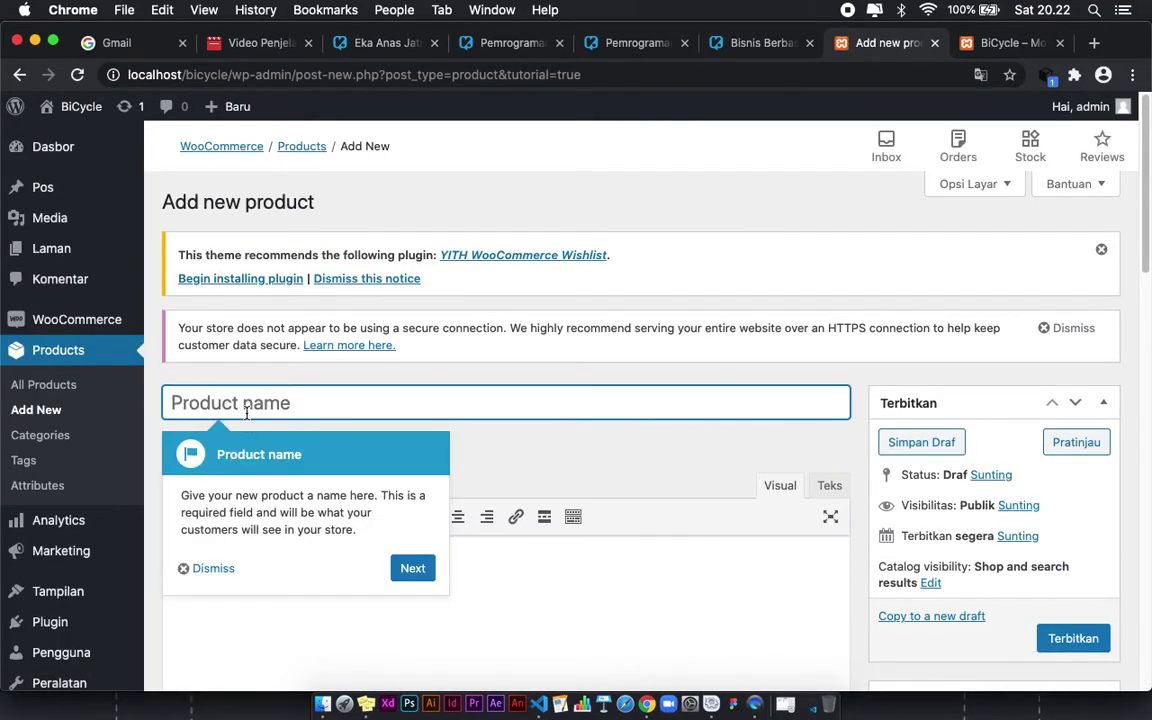
text(M)
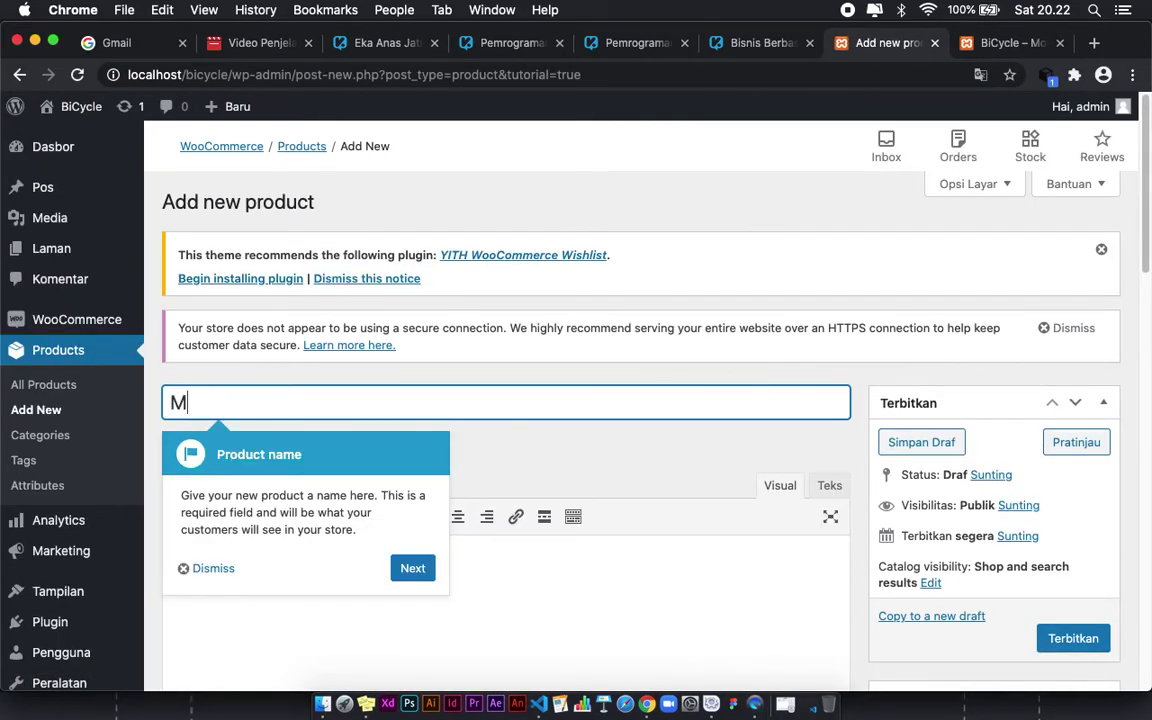
key(BackSpace)
text(Se)
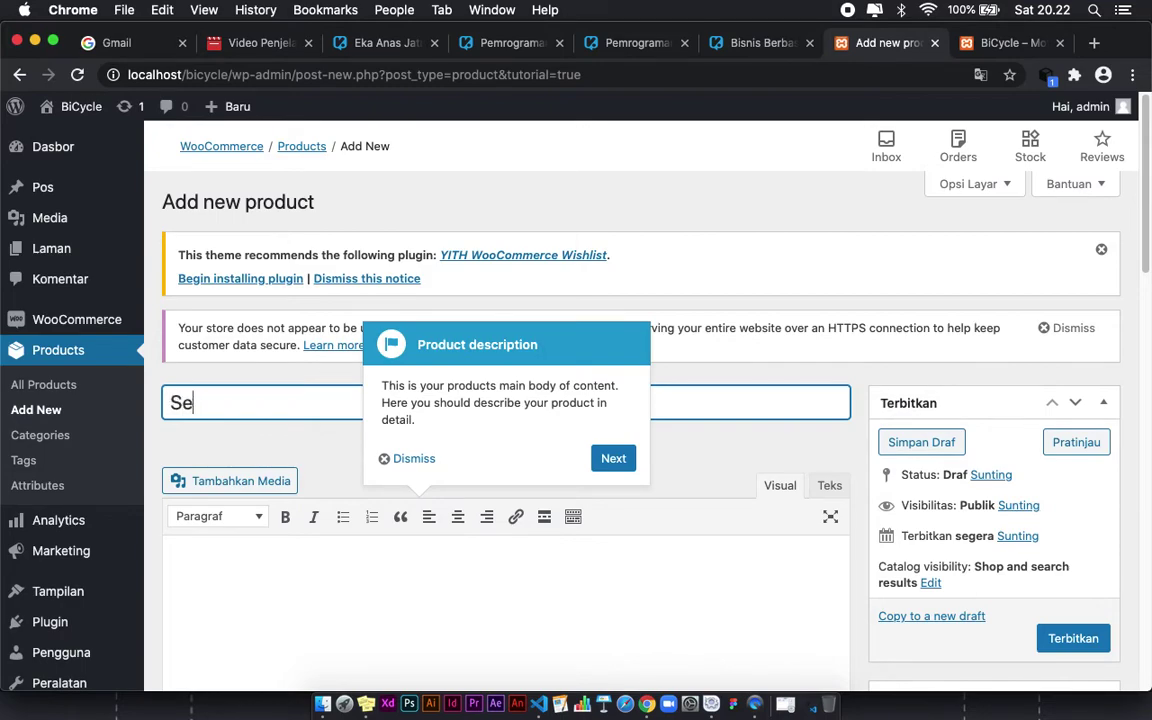
text(peda Keren)
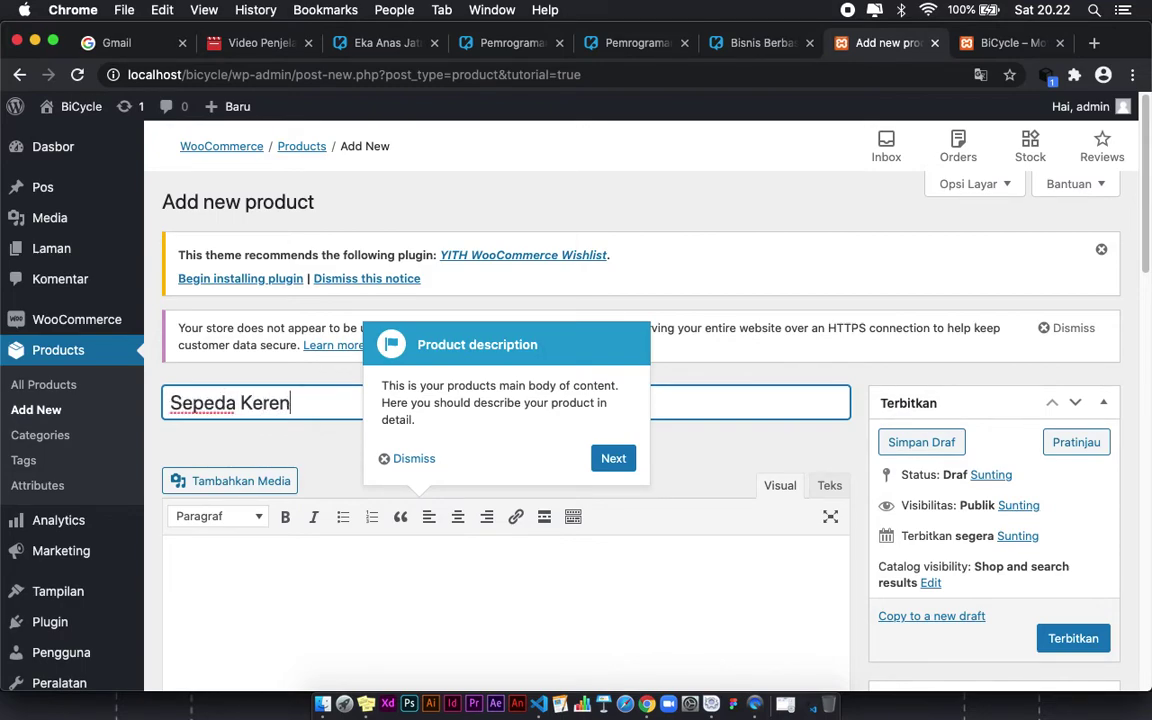
click(430, 460)
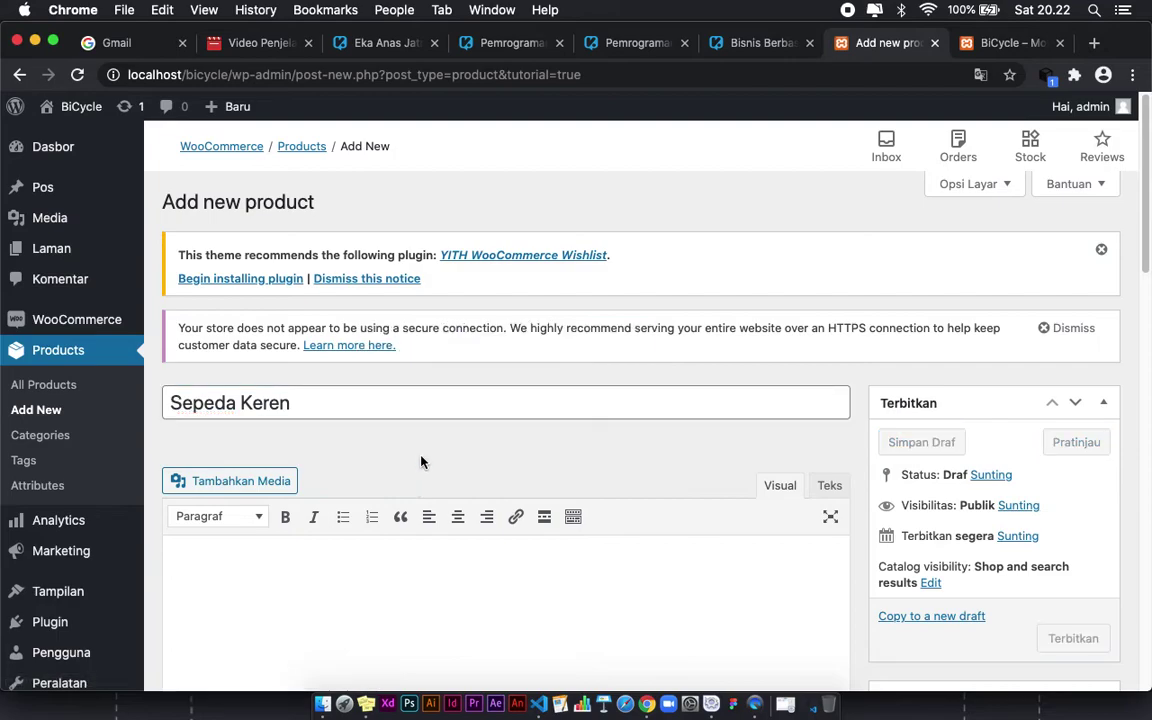
scroll(380, 445, down, 3)
click(257, 398)
scroll(261, 394, down, 1)
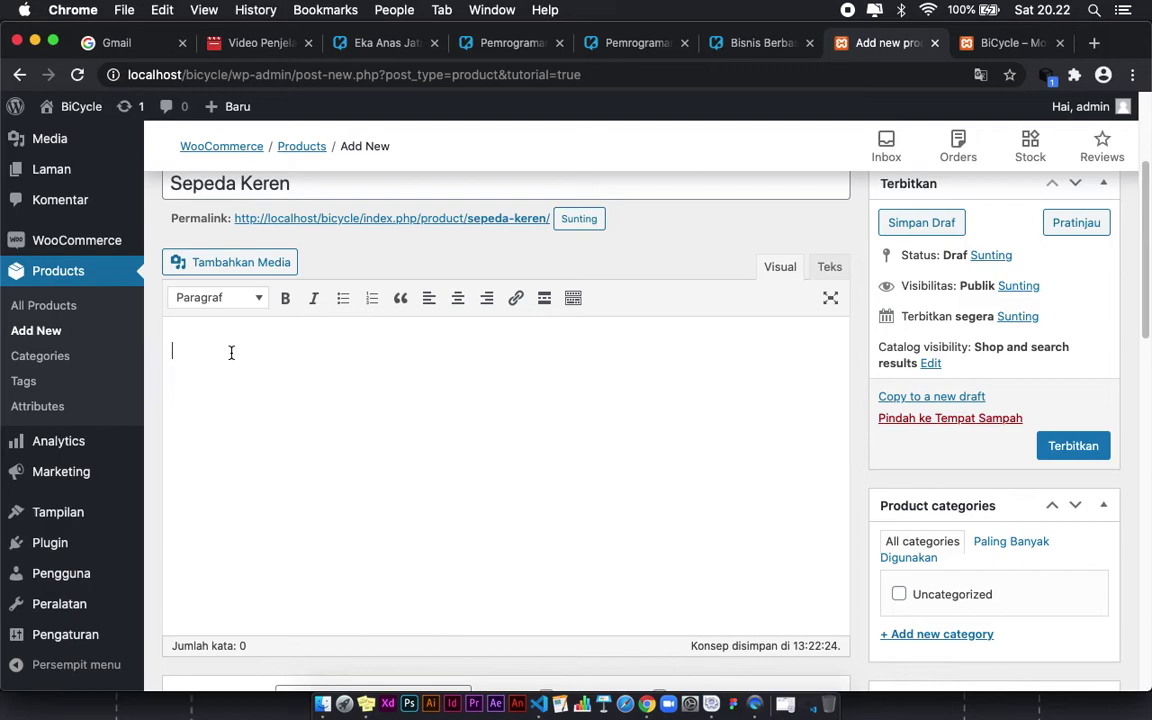
Step: Open the Add Media dialog for the product
click(210, 264)
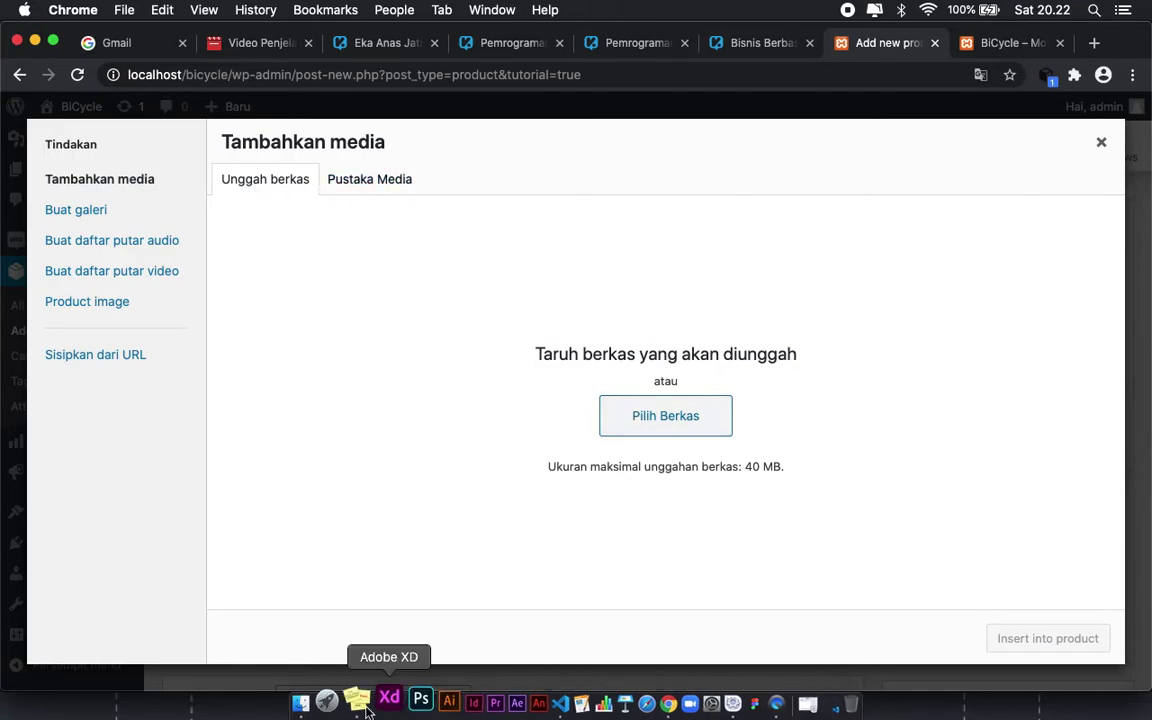
click(1101, 143)
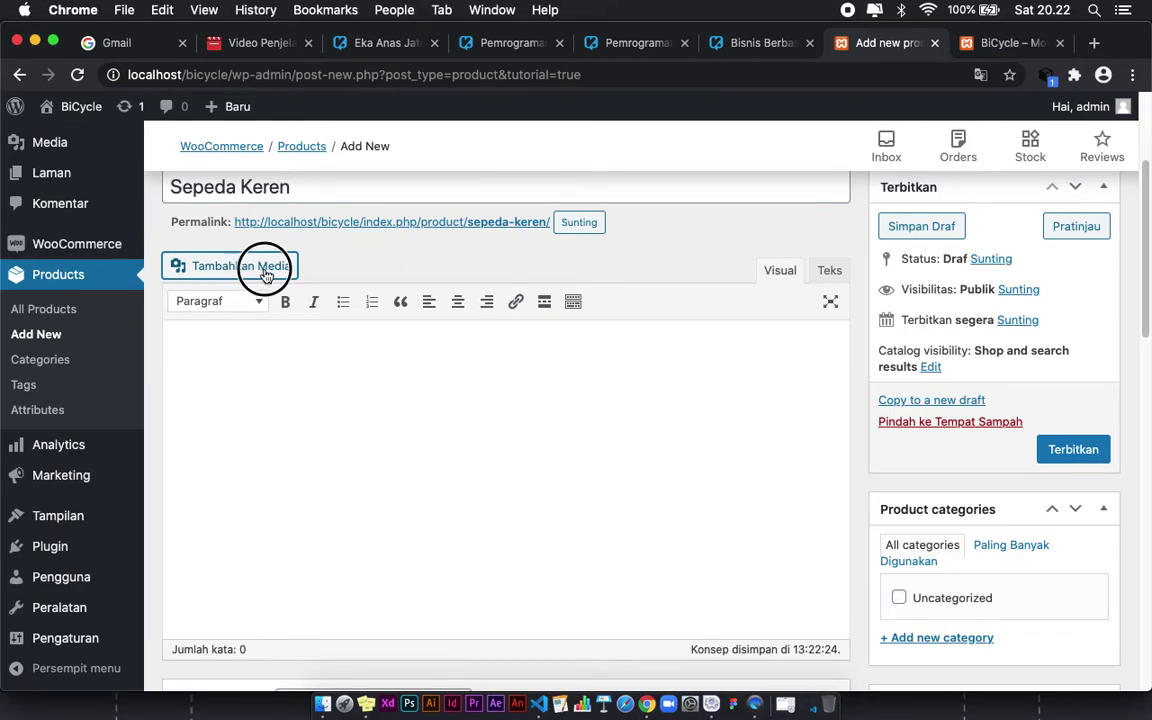
click(239, 250)
Step: Drag 05.jpg from the Downloads Footage folder in Finder into the media upload area
click(323, 703)
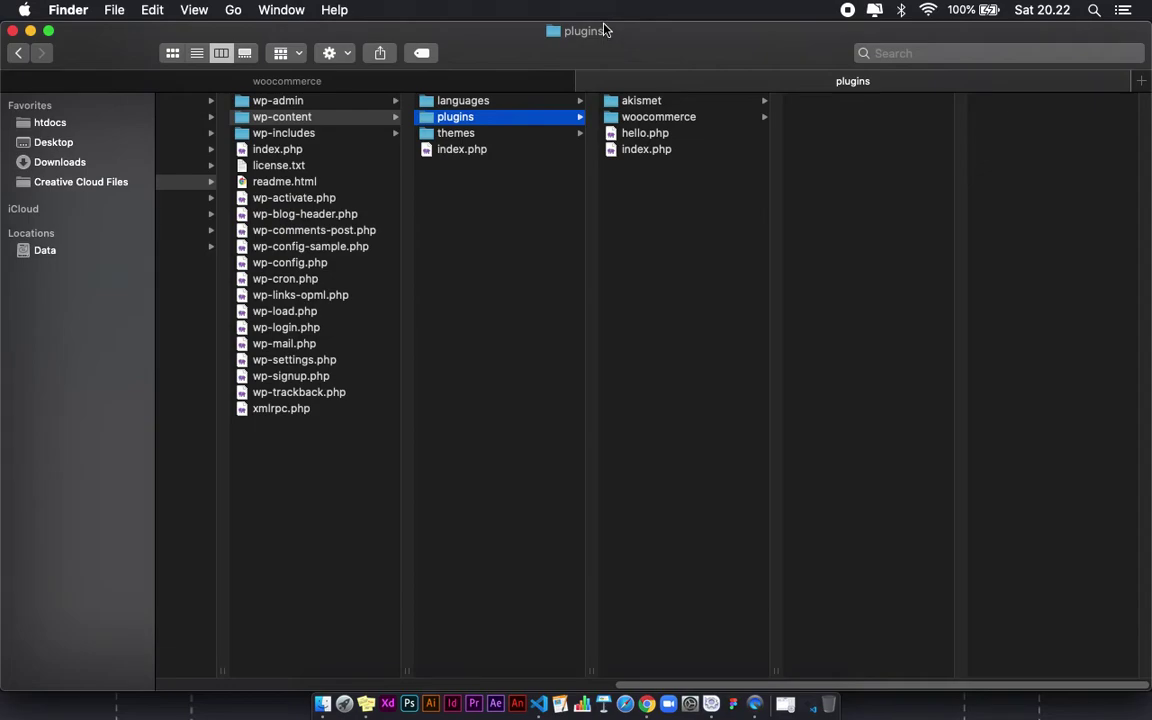
drag(604, 24, 581, 511)
click(428, 502)
scroll(240, 630, down, 1)
scroll(240, 630, down, 2)
click(229, 617)
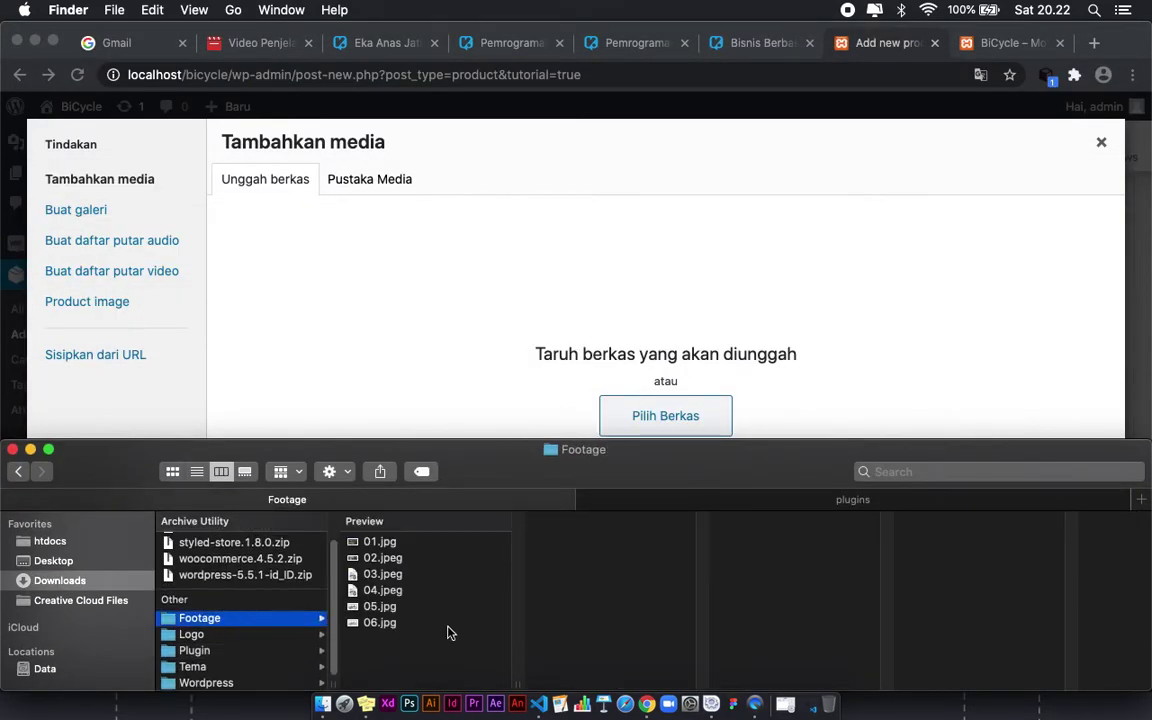
click(380, 606)
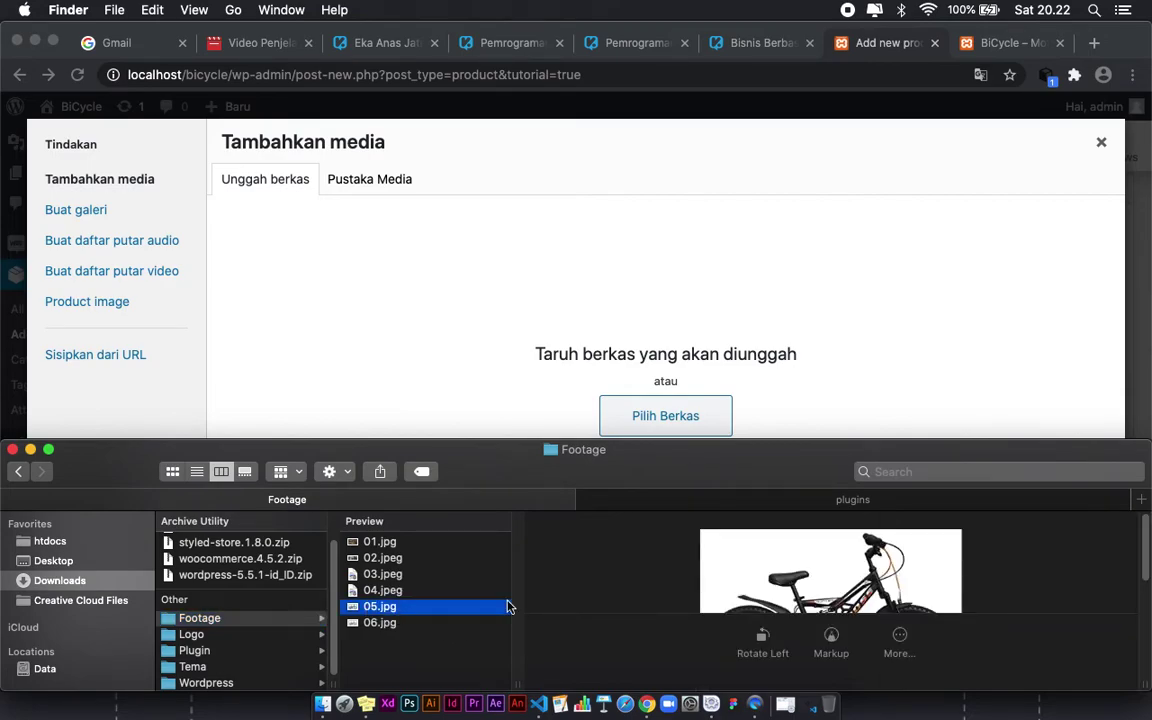
drag(372, 607, 446, 356)
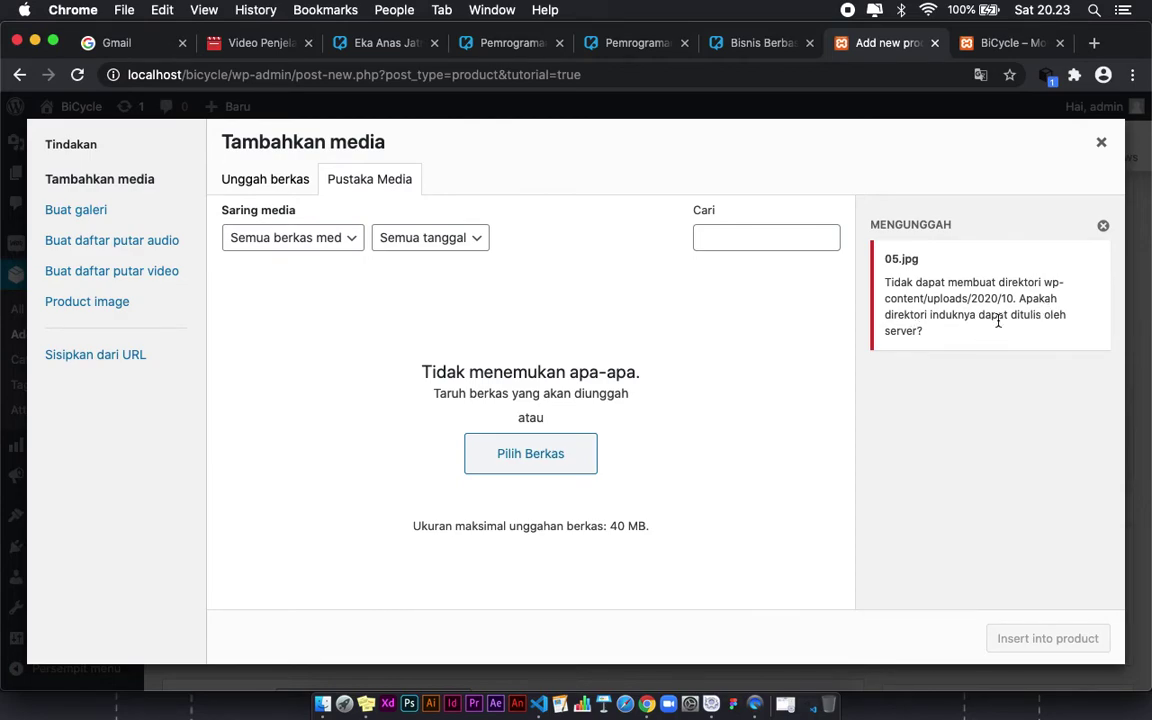
Step: Note the cannot-create-directory upload error and open the htdocs/bicycle folder in Finder
drag(922, 331, 884, 284)
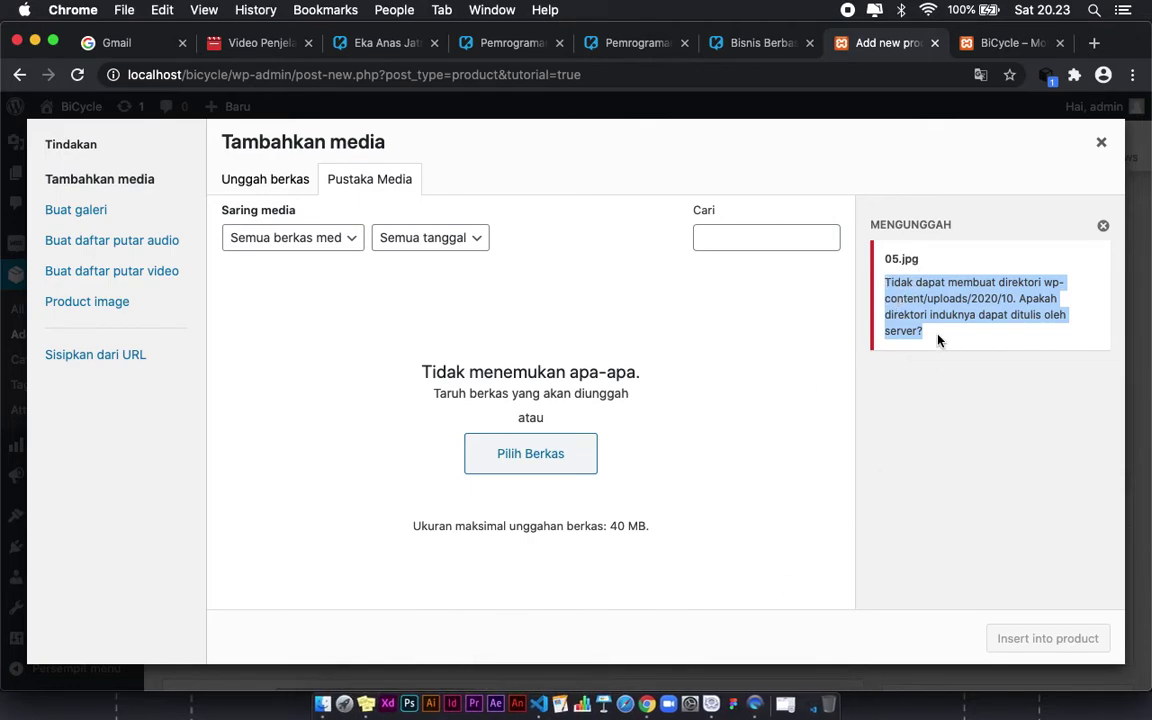
click(322, 704)
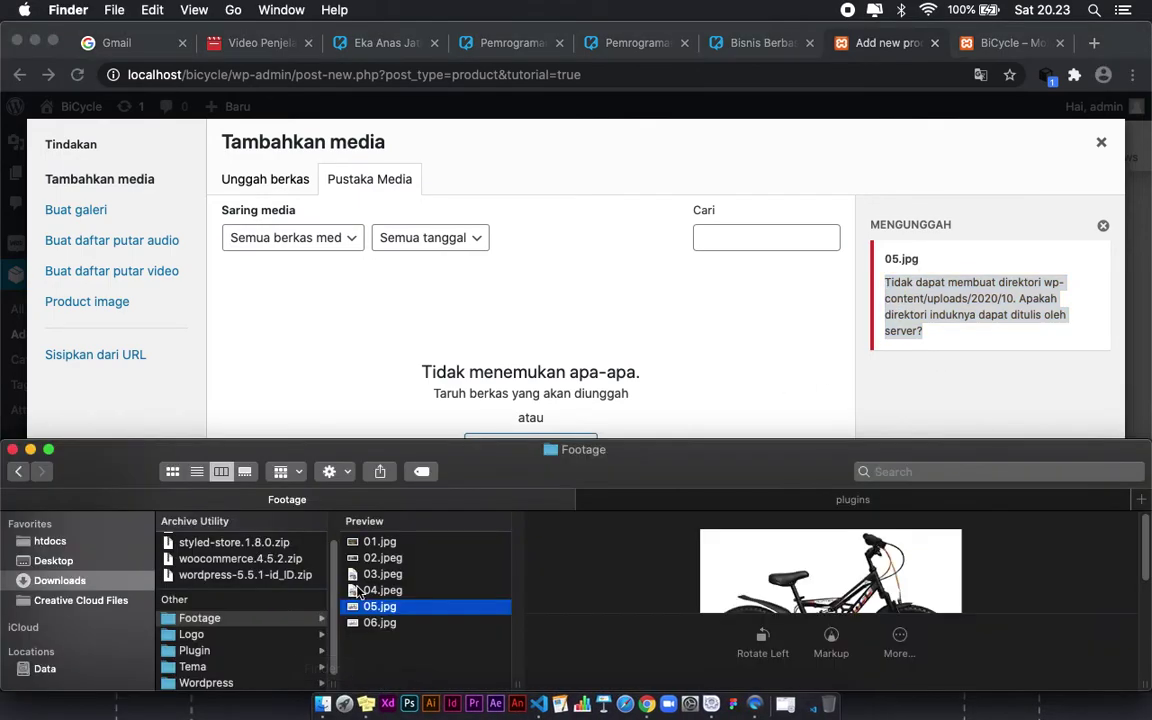
drag(410, 438, 425, 228)
click(638, 280)
click(322, 632)
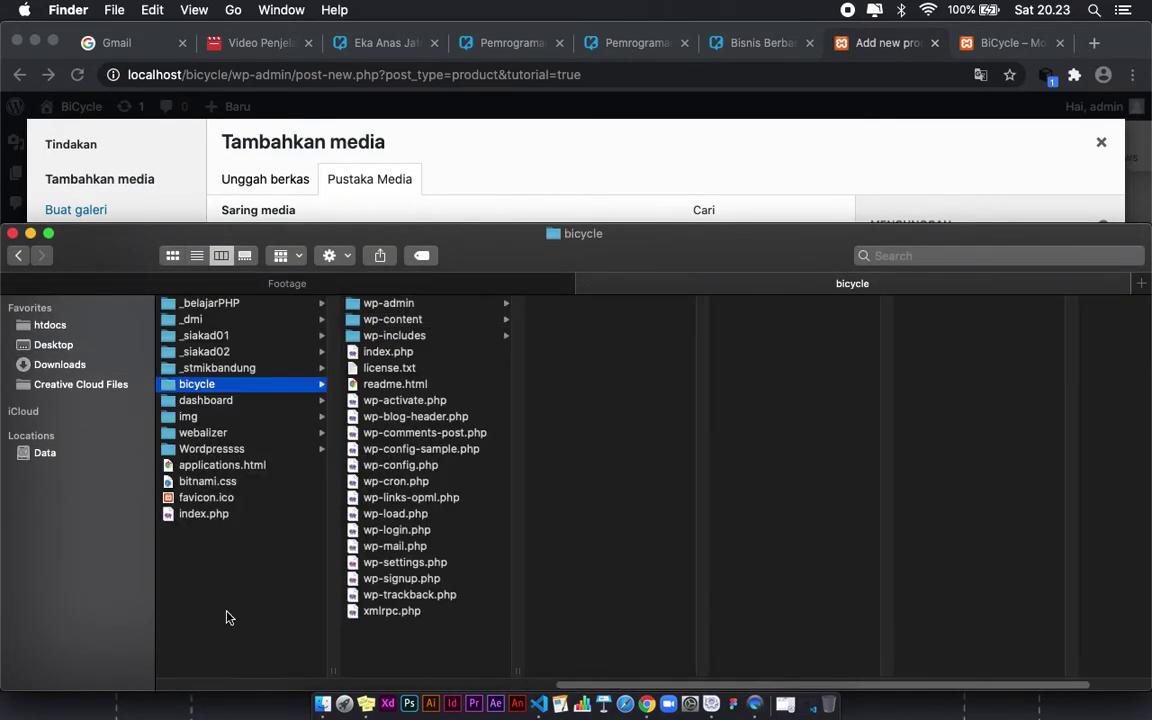
Step: Open Get Info for the bicycle folder and unlock its permissions with the account password
right_click(193, 388)
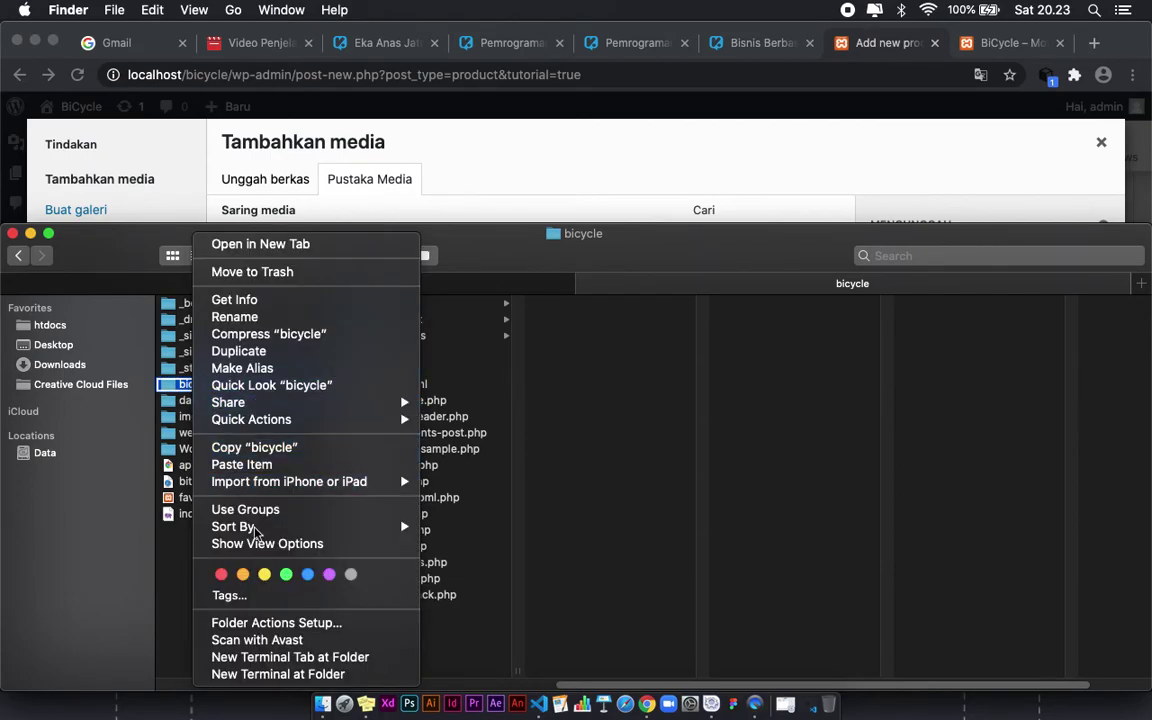
click(236, 300)
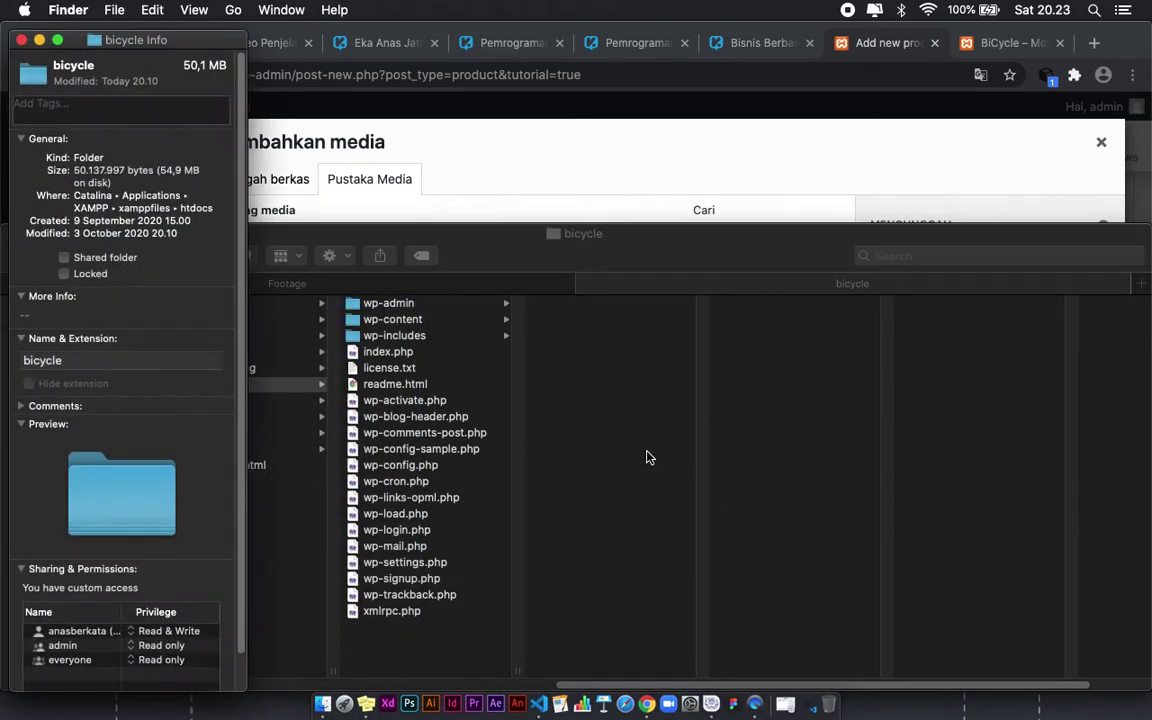
drag(184, 55, 677, 46)
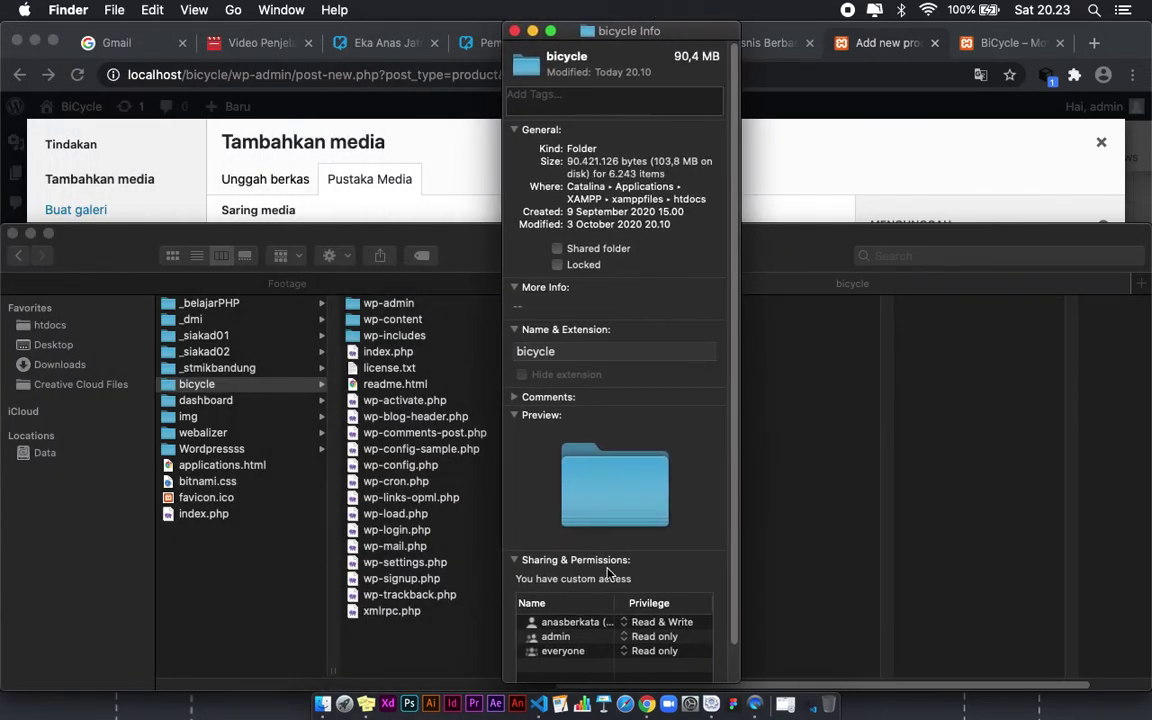
click(514, 130)
click(514, 148)
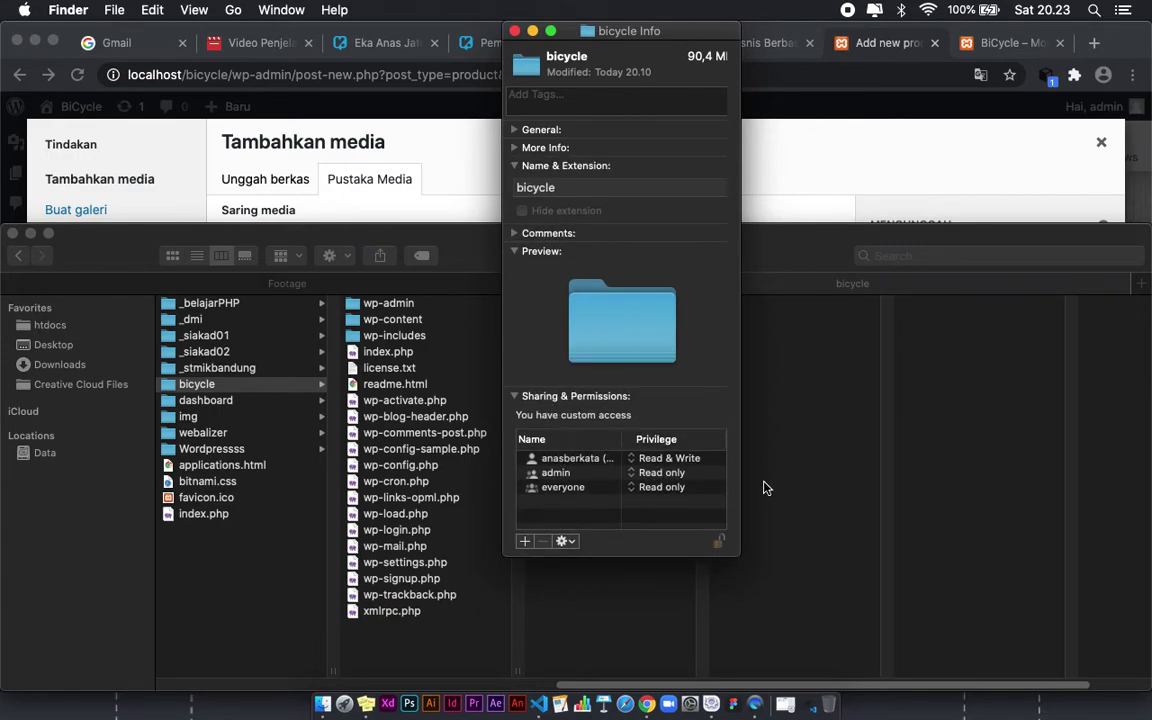
click(678, 487)
text(****)
key(Return)
Step: Give admin and everyone Read & Write, apply it to enclosed items, and close the window
click(663, 474)
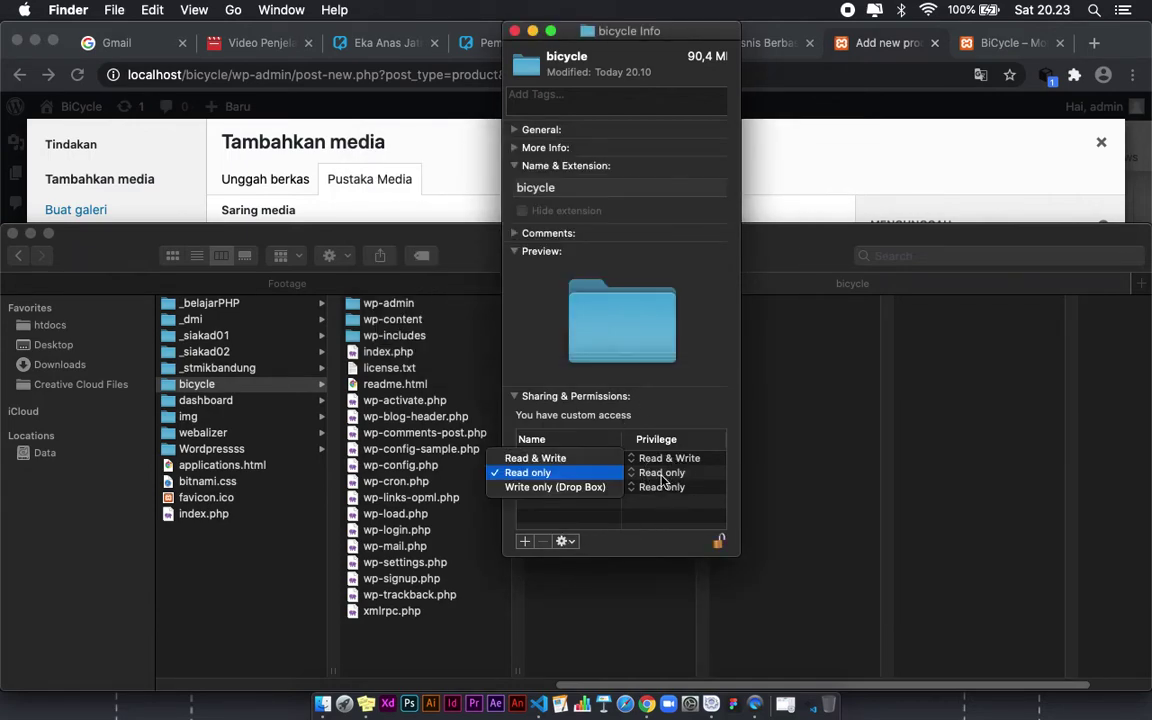
click(580, 460)
click(668, 493)
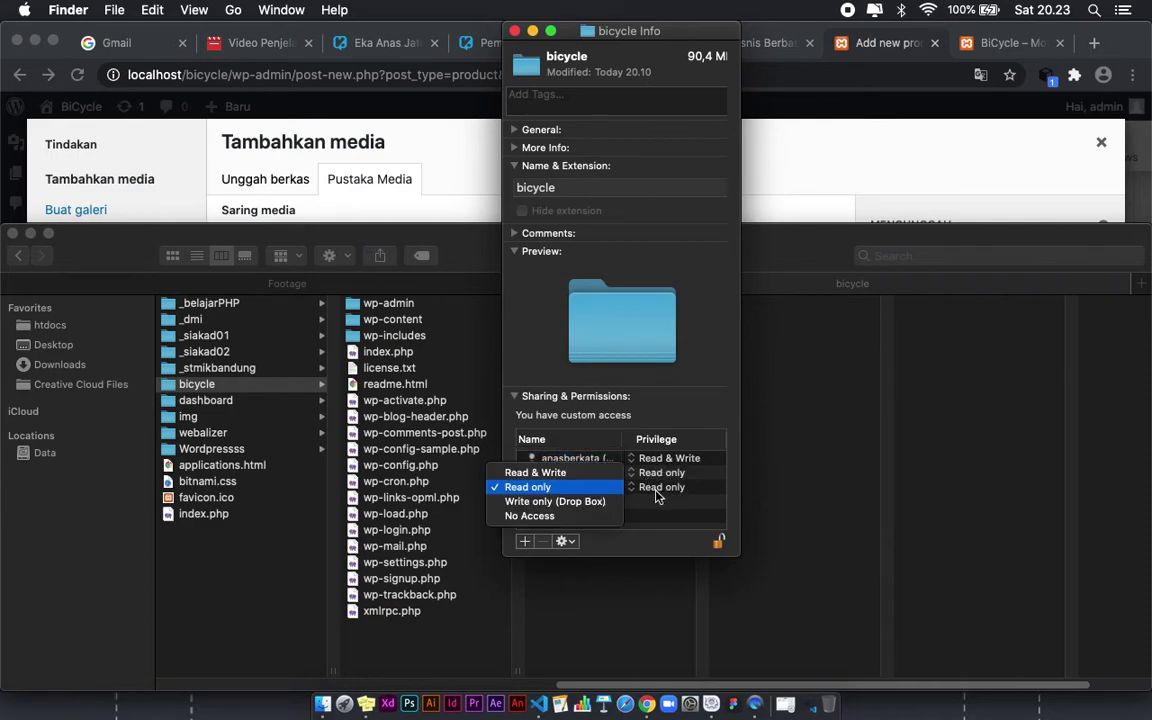
click(545, 470)
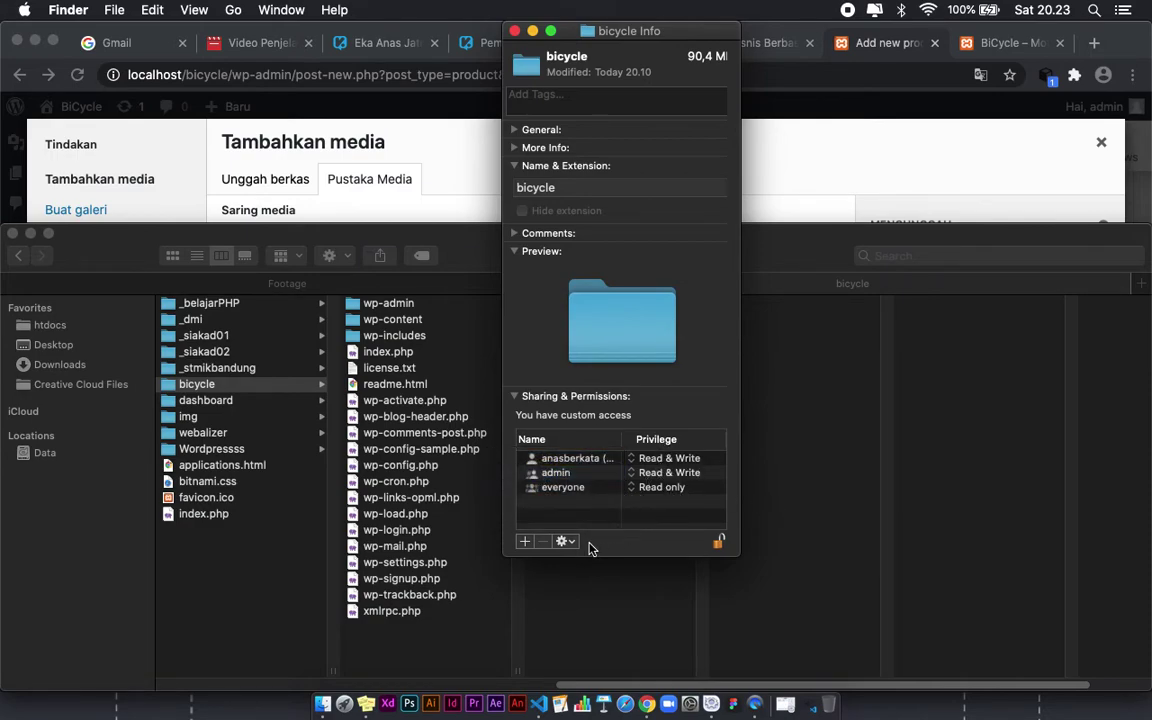
click(659, 495)
click(579, 472)
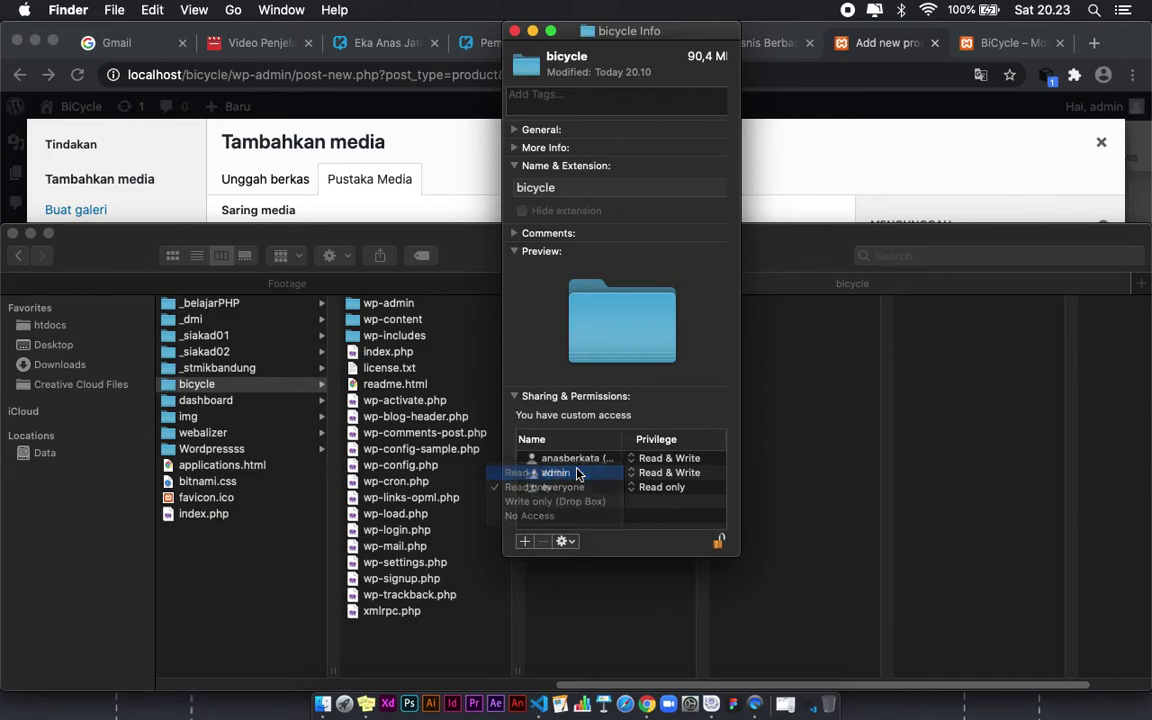
click(565, 541)
click(597, 573)
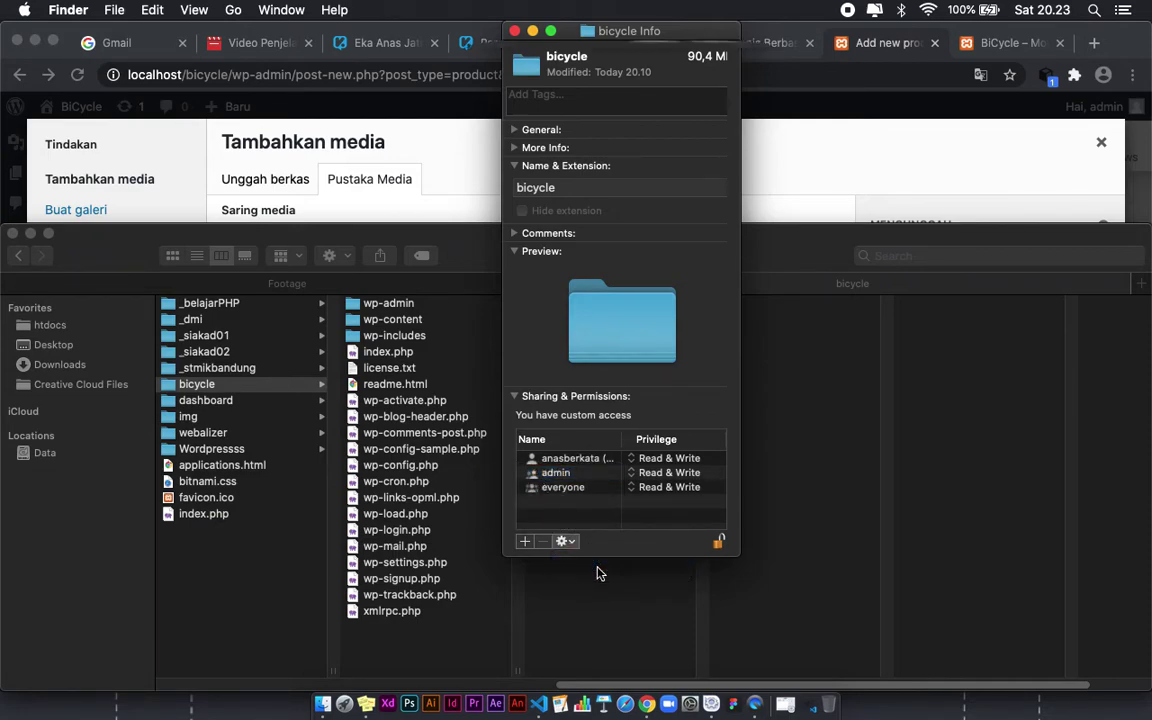
click(754, 136)
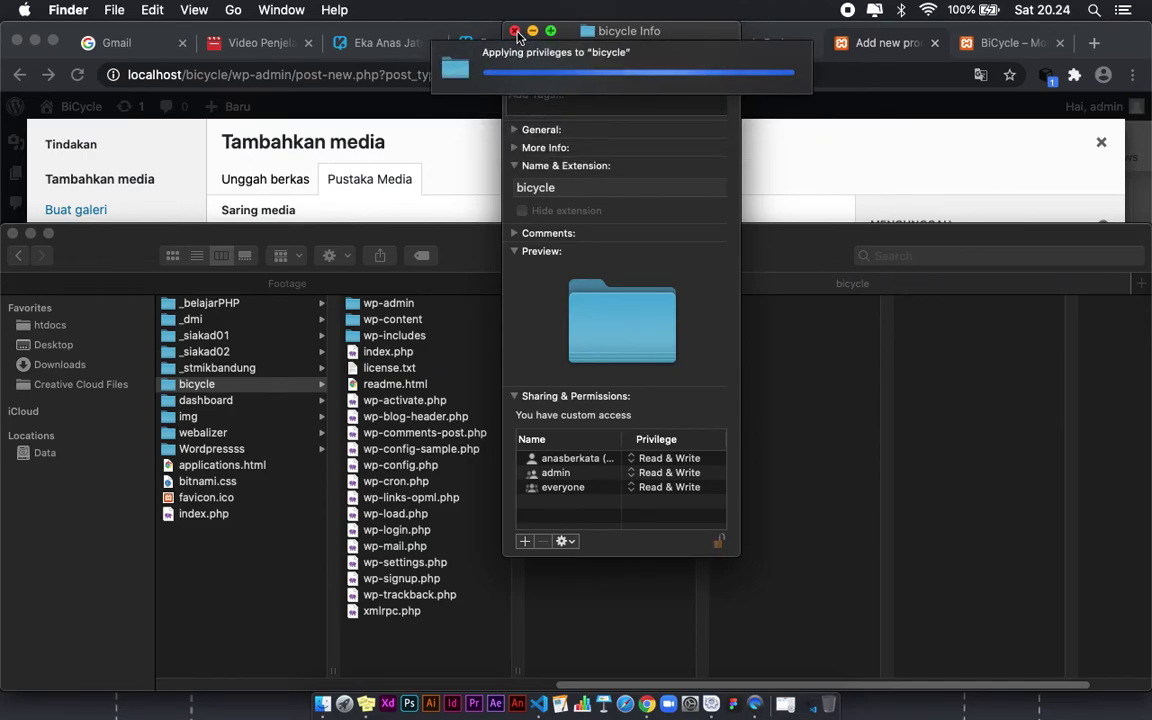
click(516, 33)
Step: Upload 05.jpg again by dragging it from Finder into the media dialog
click(694, 180)
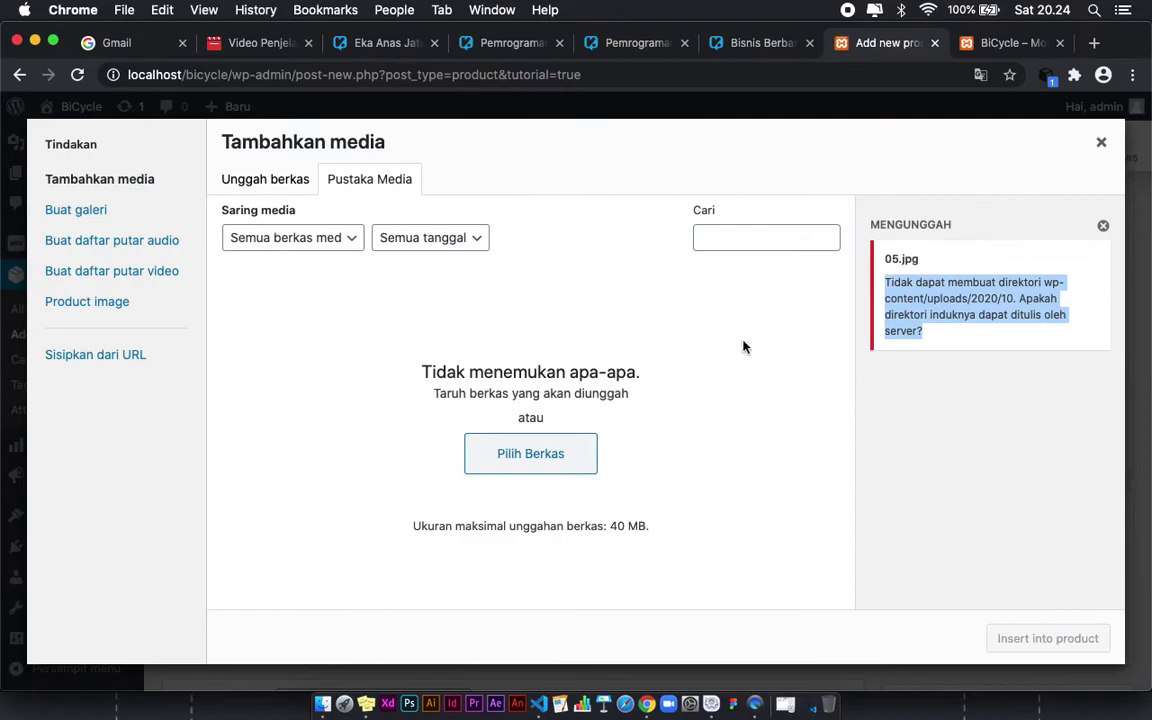
click(322, 703)
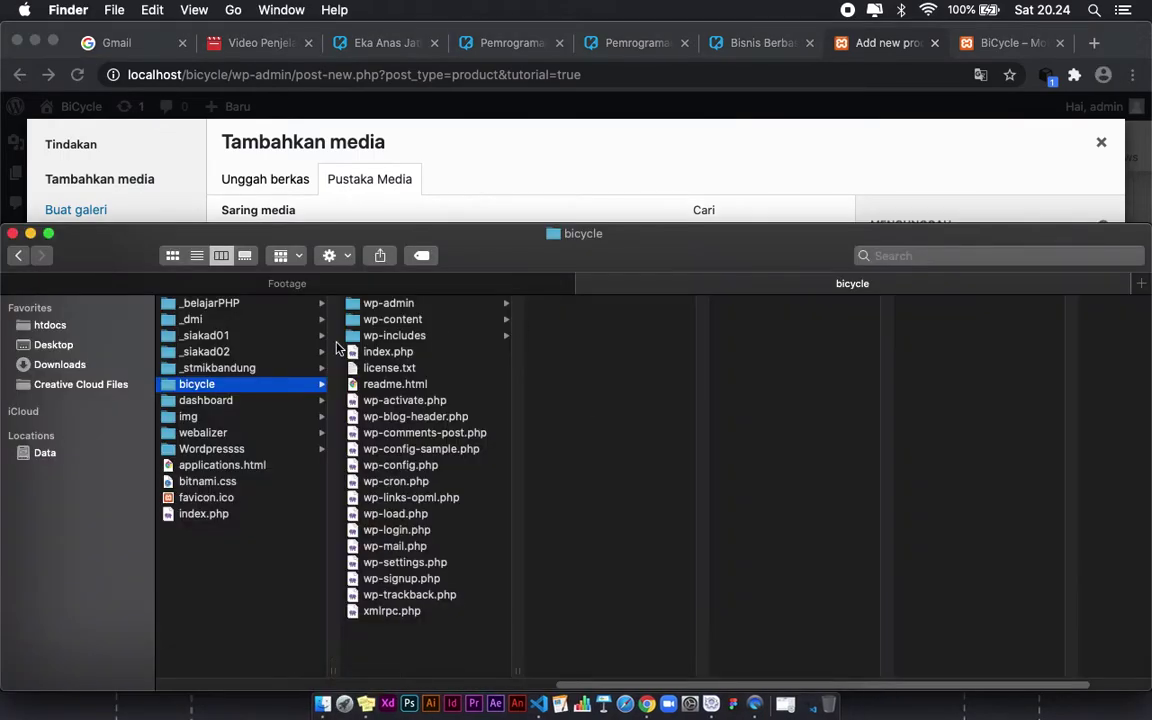
key(ctrl+shift+Tab)
drag(416, 401, 493, 235)
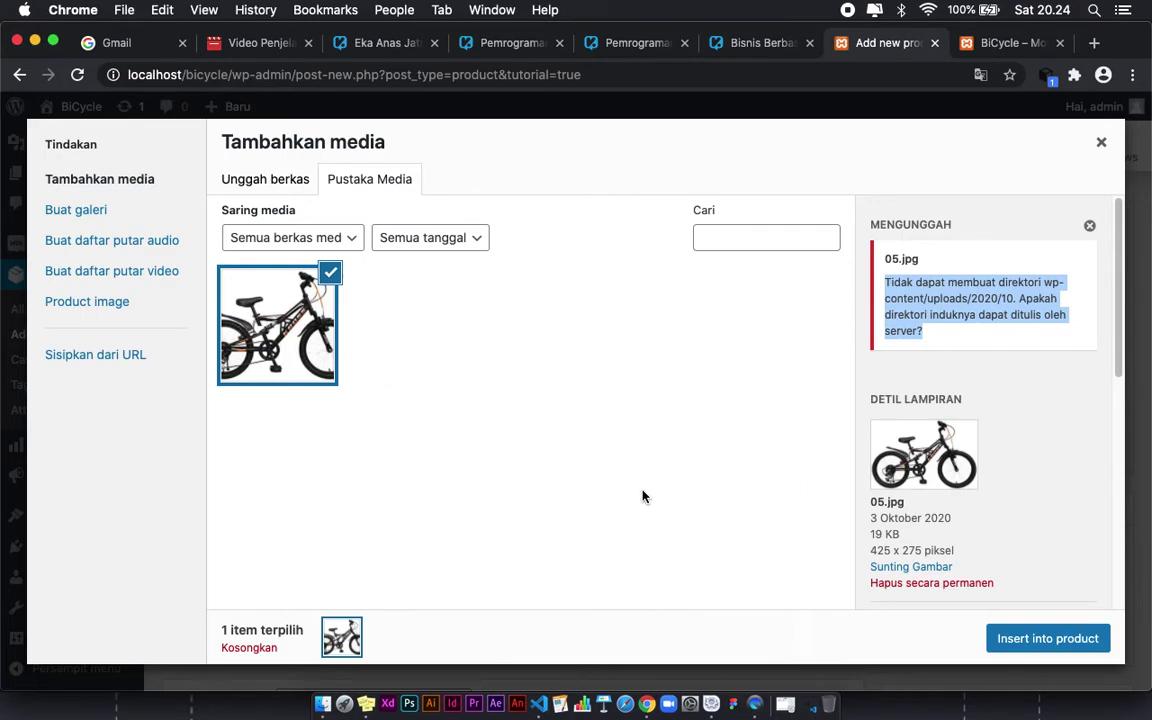
scroll(1021, 507, down, 5)
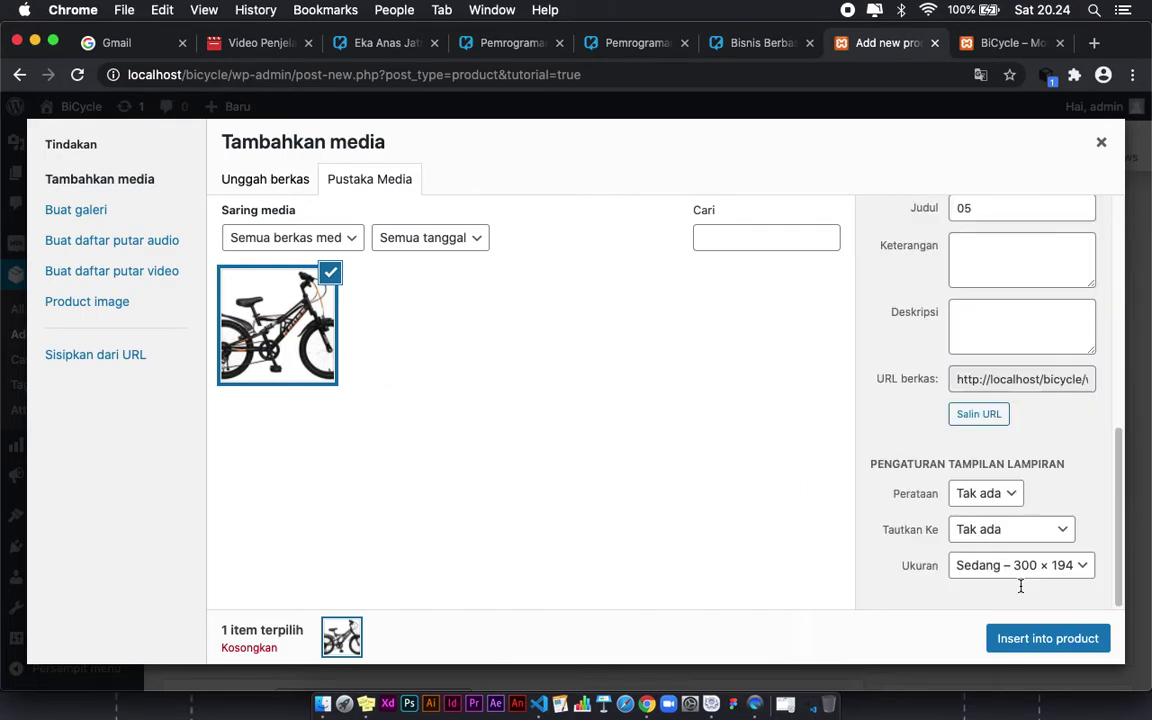
Step: Set the image display to no alignment, no link and full size 425 × 275
click(1003, 566)
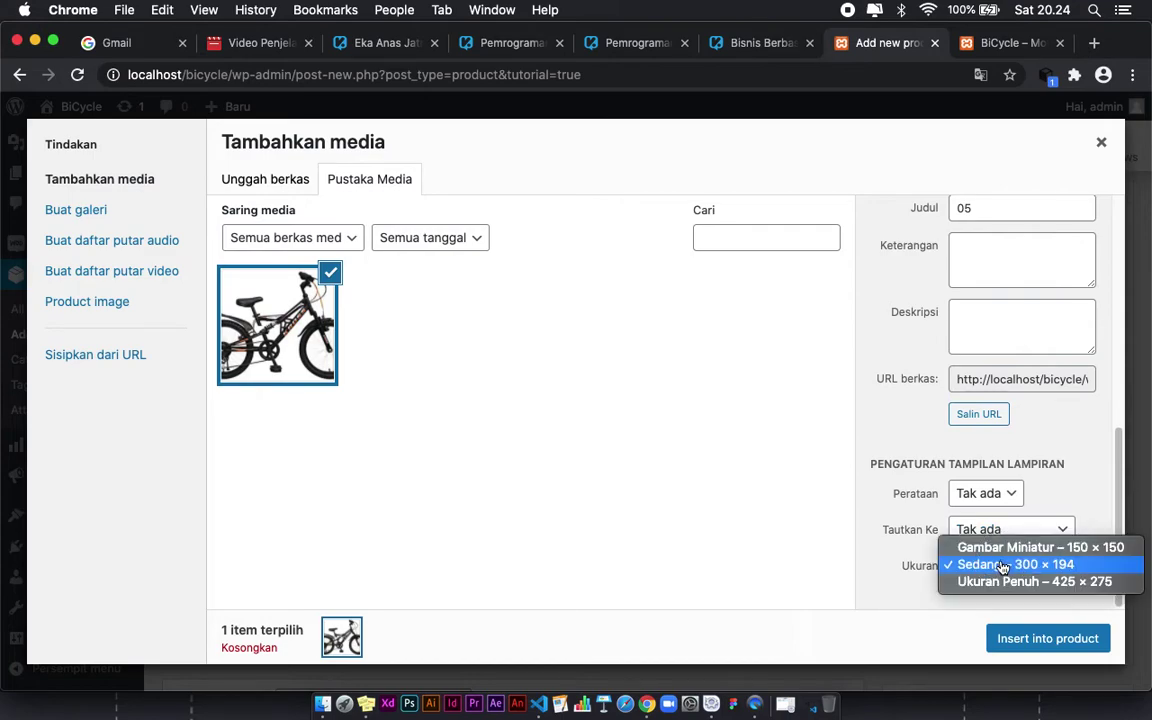
click(851, 447)
scroll(930, 385, up, 5)
scroll(972, 367, down, 5)
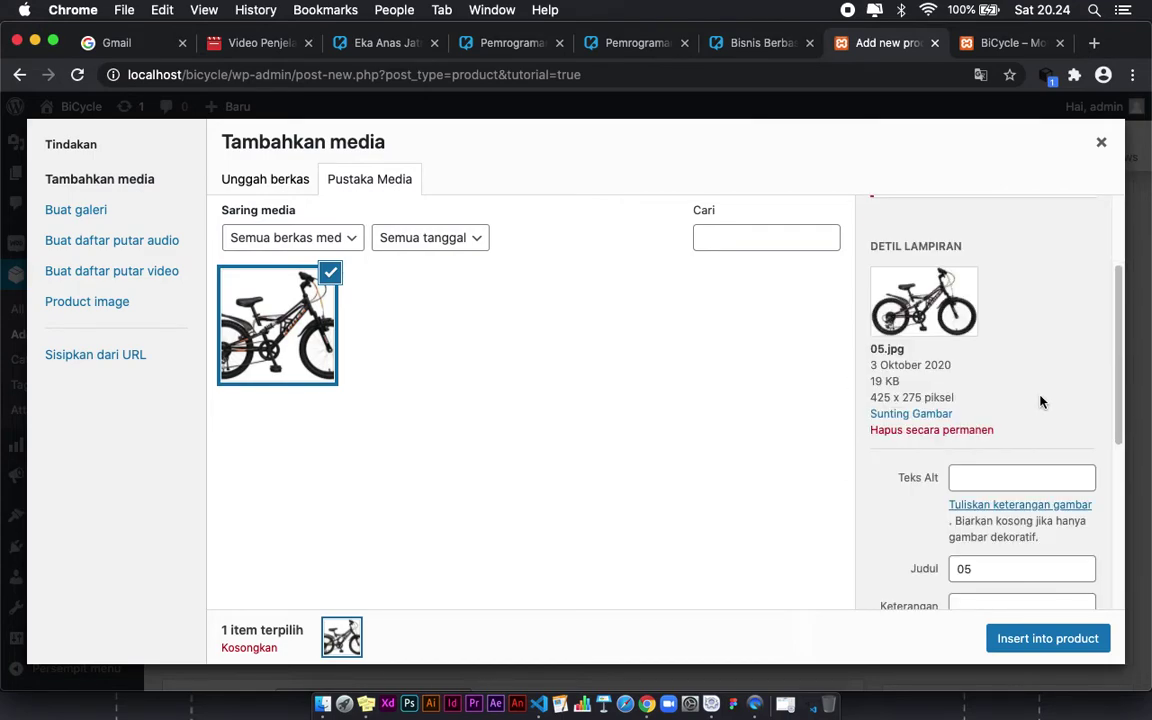
scroll(936, 375, down, 1)
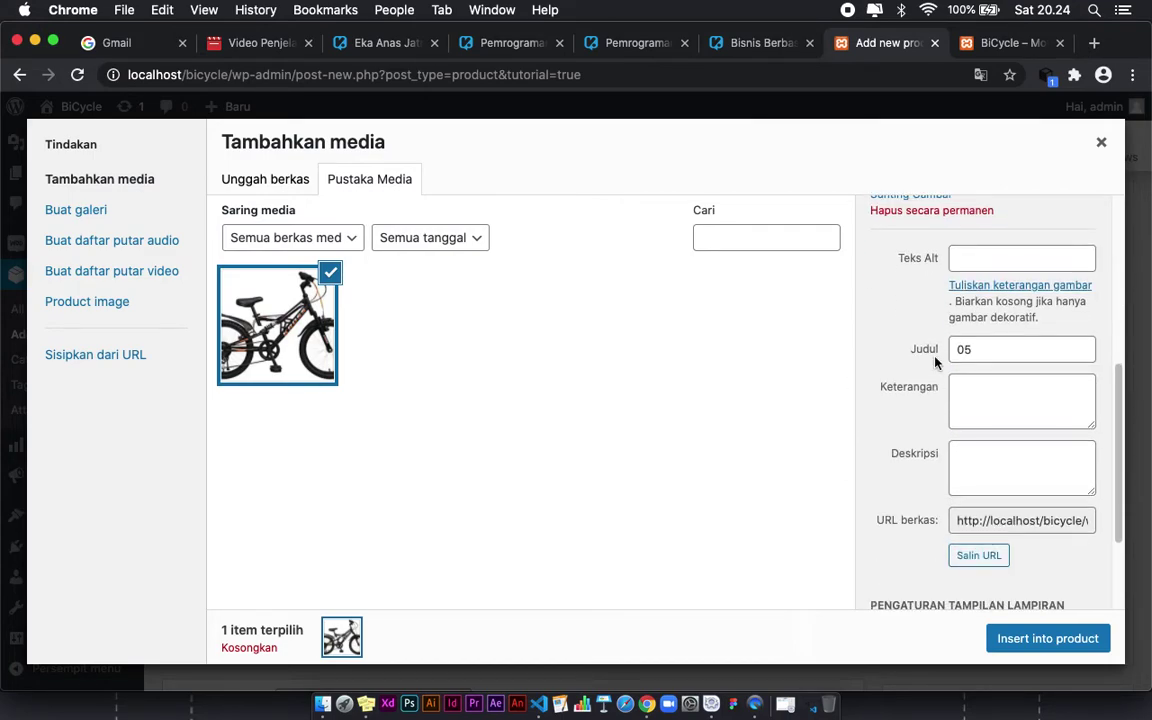
drag(987, 345, 964, 345)
scroll(936, 437, down, 2)
scroll(910, 450, down, 3)
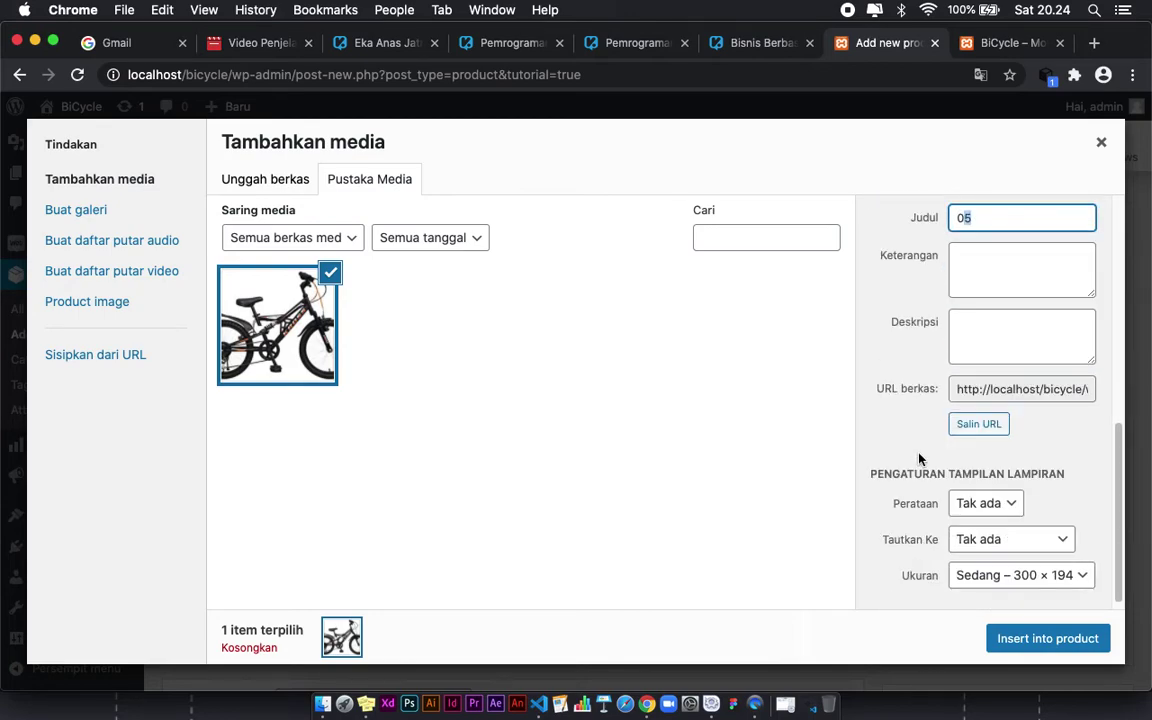
click(967, 495)
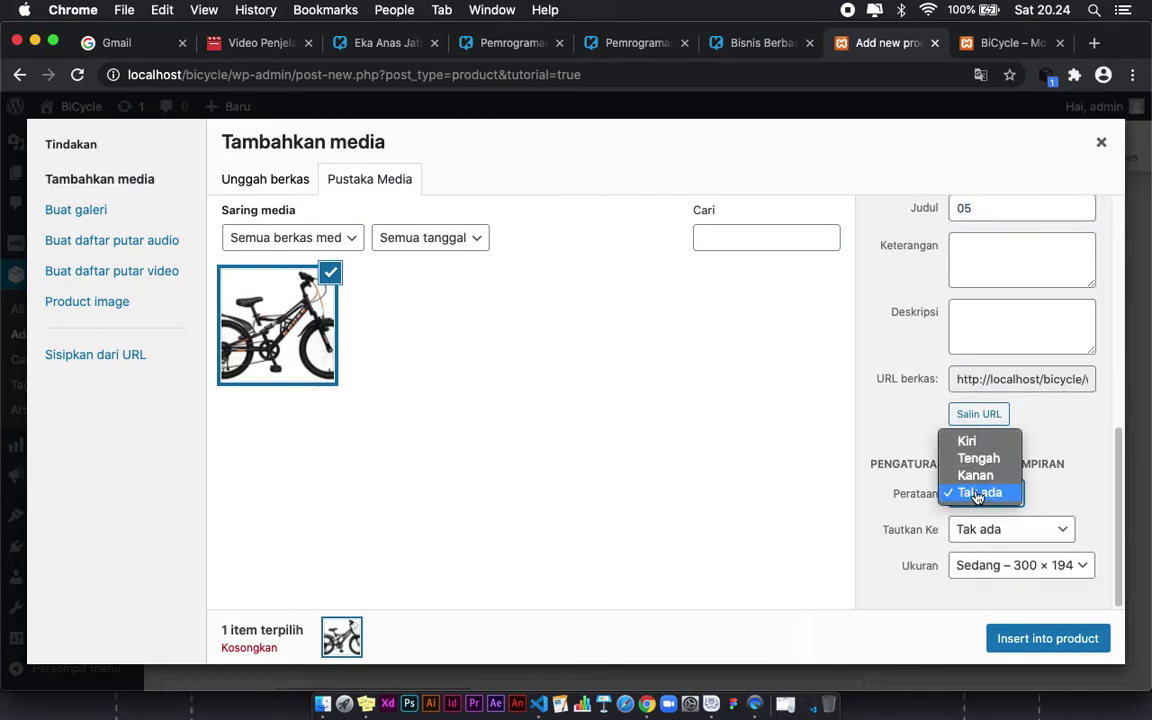
click(1042, 507)
click(1012, 536)
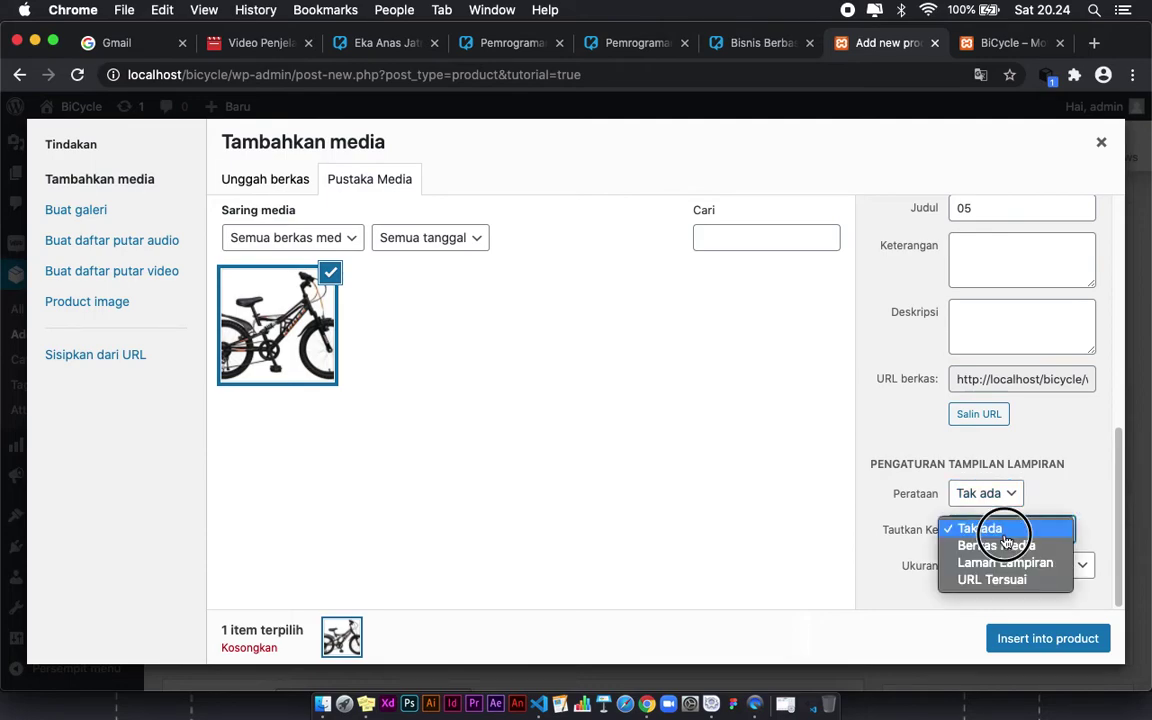
click(1090, 581)
click(996, 574)
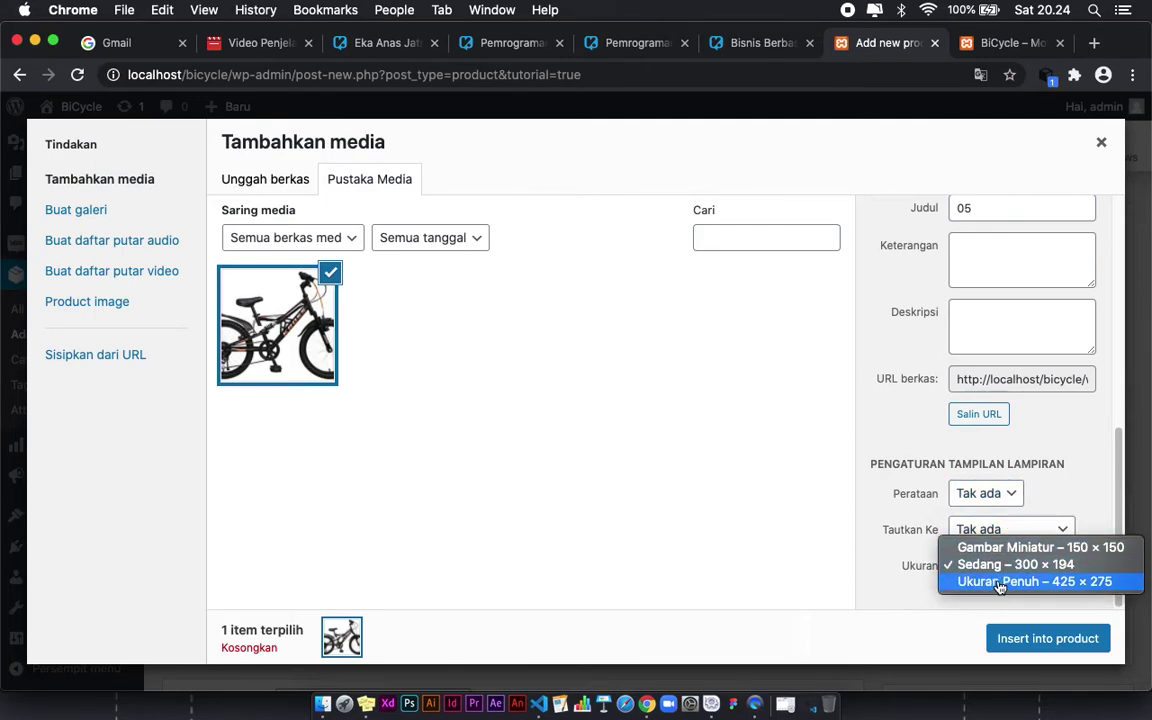
click(999, 582)
Step: Insert the 05.jpg bicycle image into the Sepeda Keren product description
click(1046, 638)
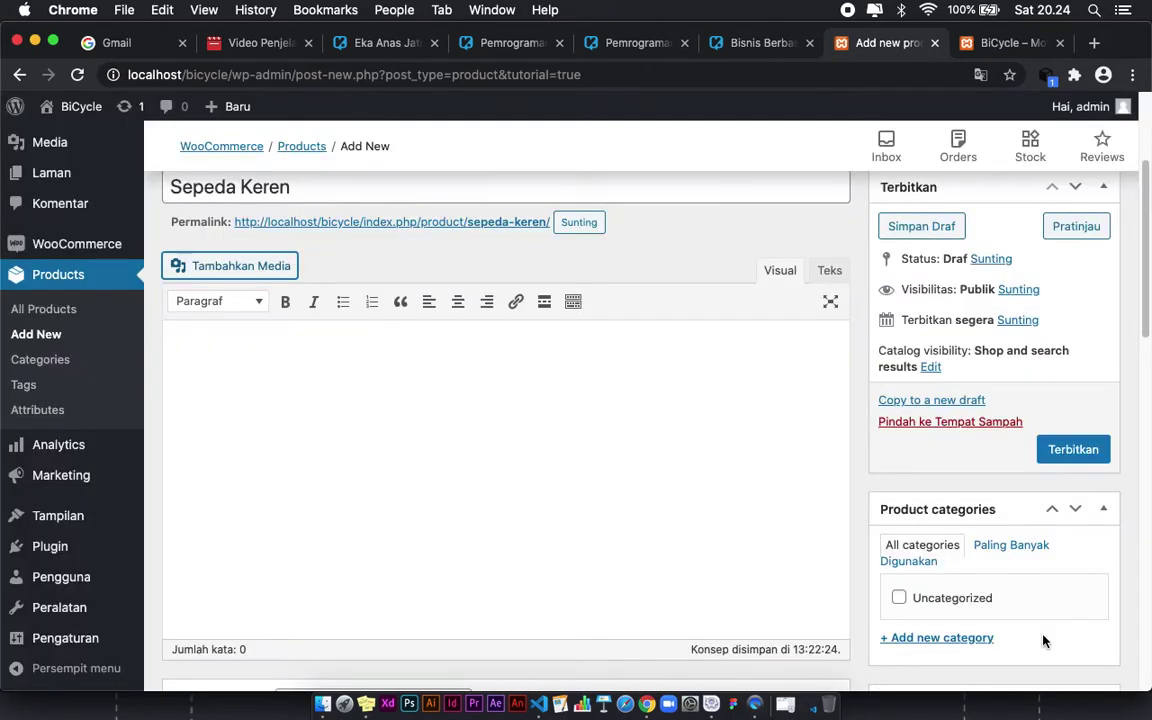
scroll(454, 425, down, 1)
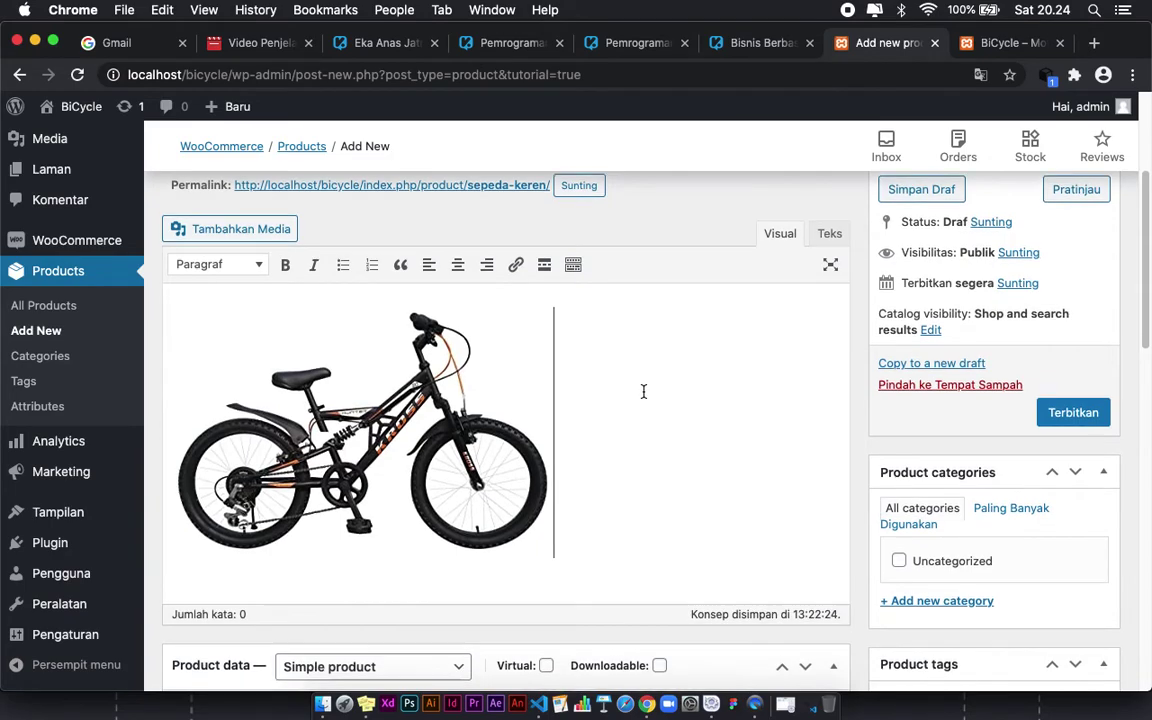
scroll(643, 391, down, 3)
scroll(644, 392, down, 3)
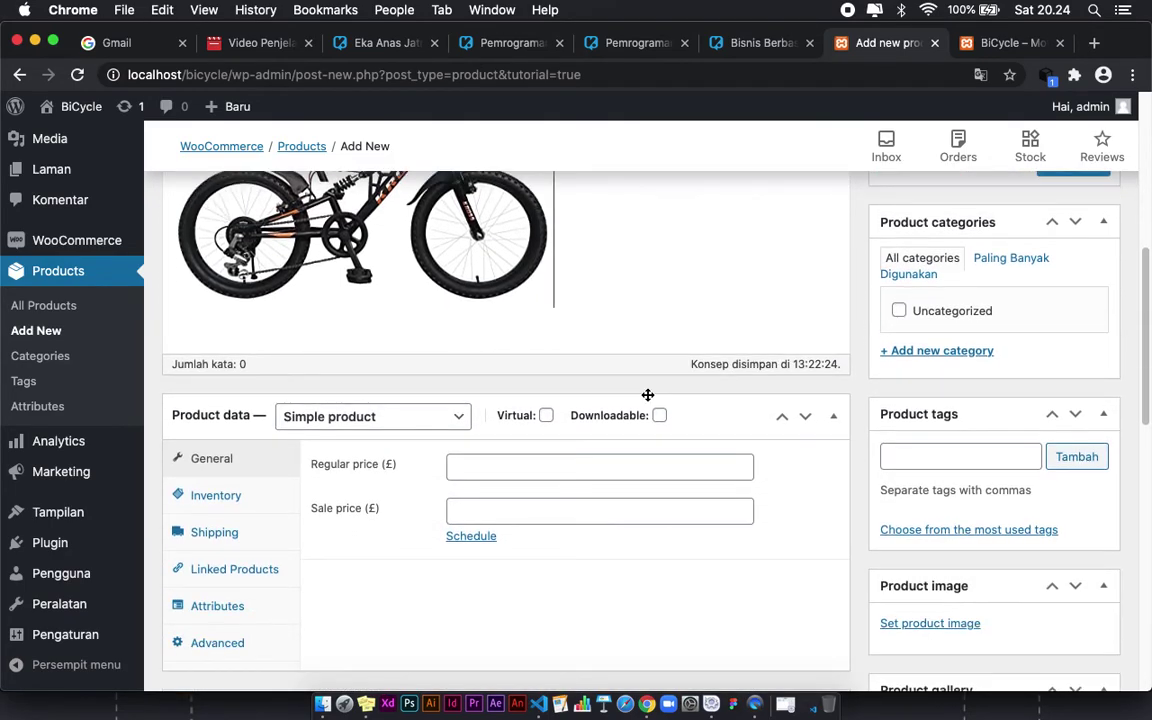
scroll(648, 395, down, 1)
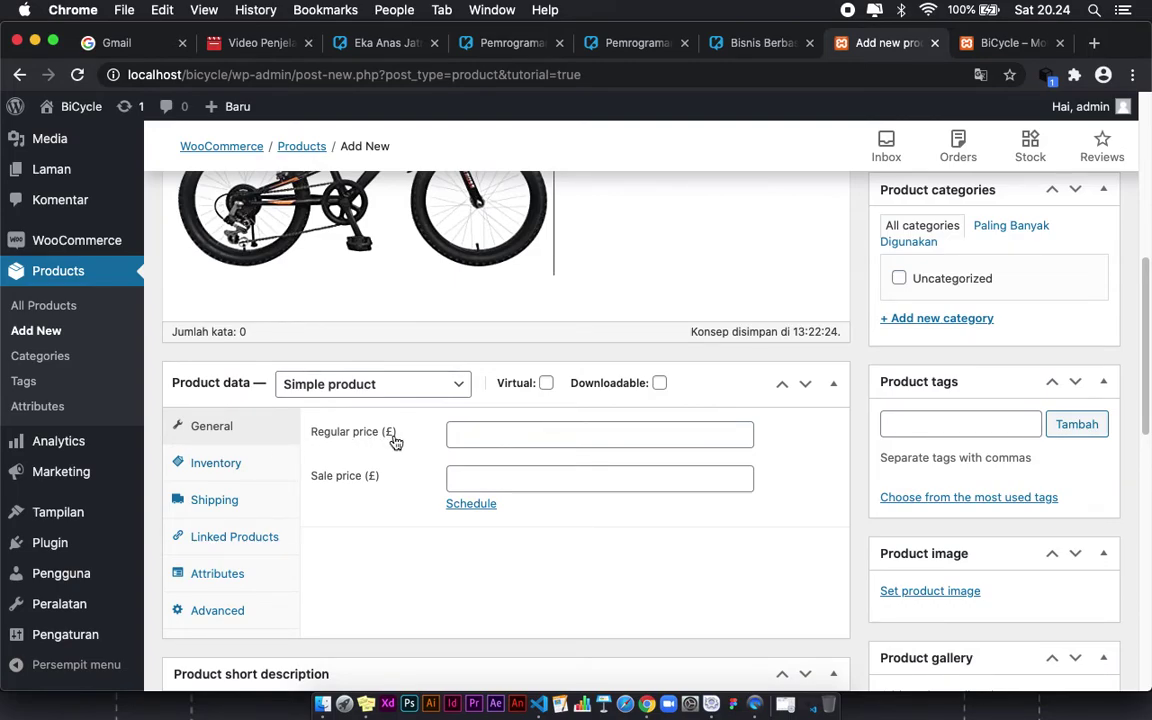
mouse_move(77, 240)
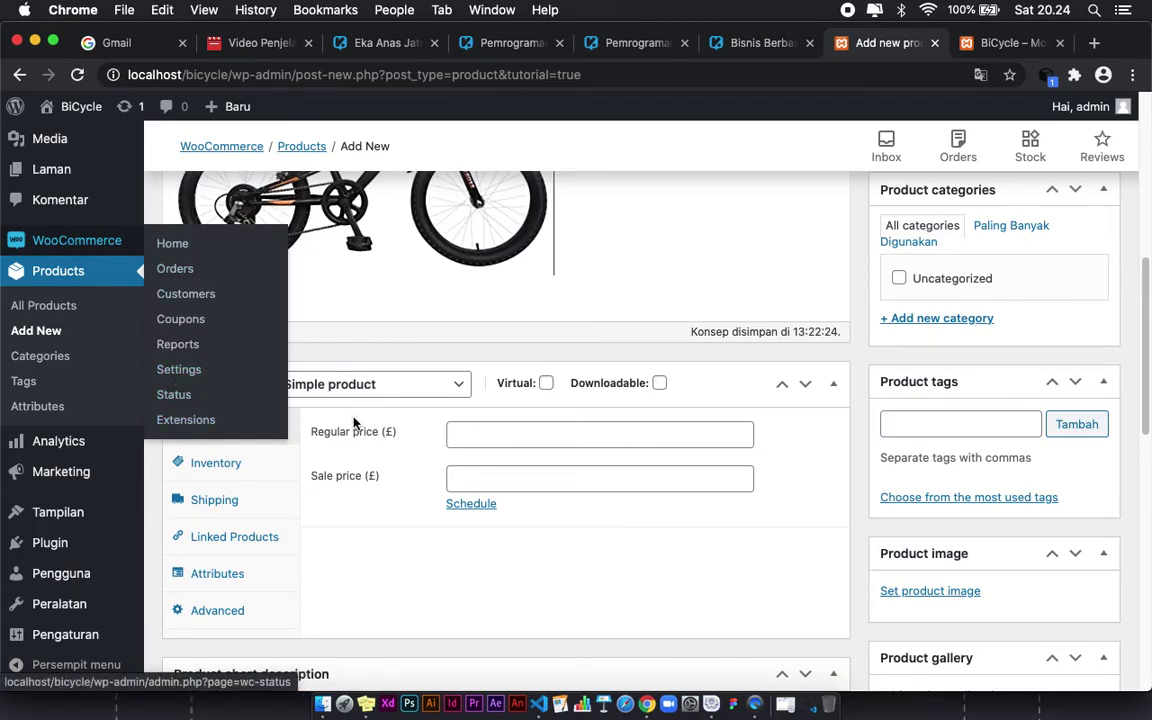
Step: Enter 2.000.000 as the product's regular price
click(469, 432)
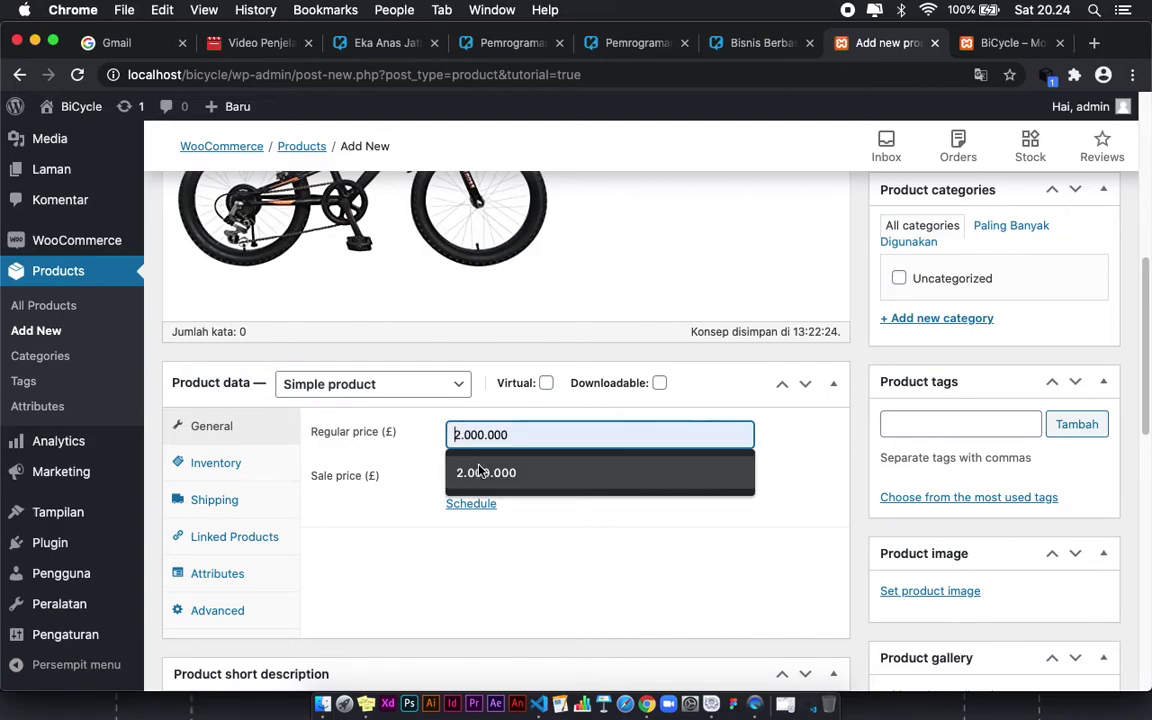
click(486, 472)
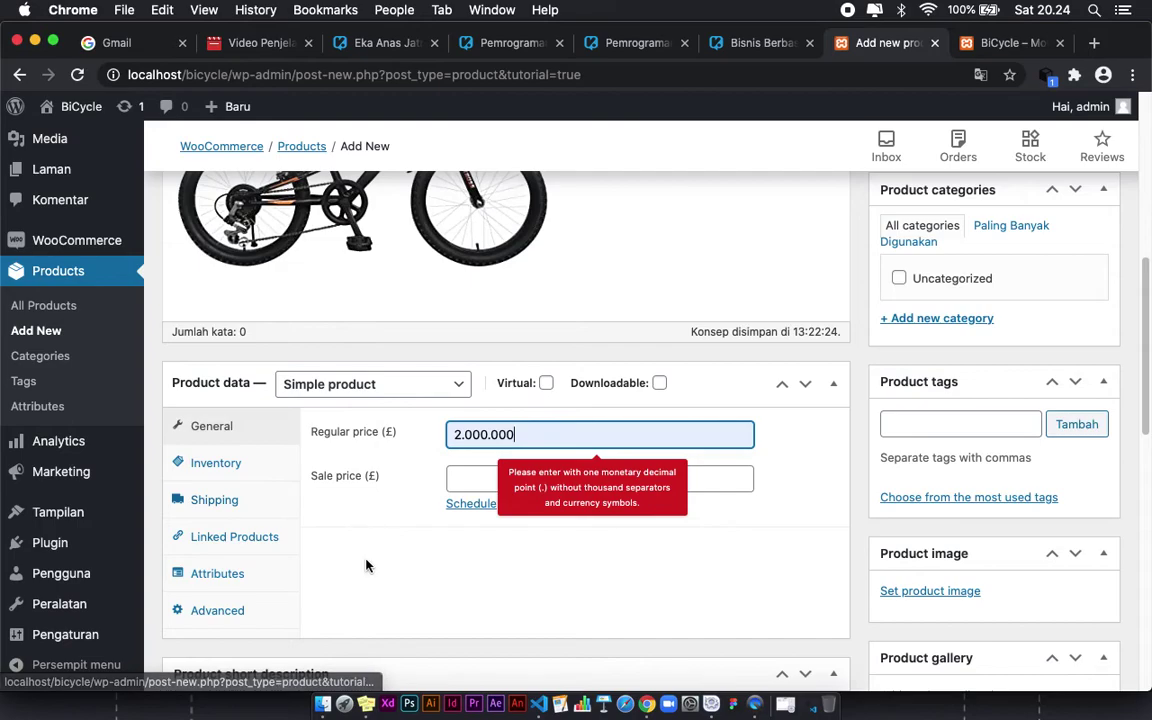
click(489, 537)
click(510, 434)
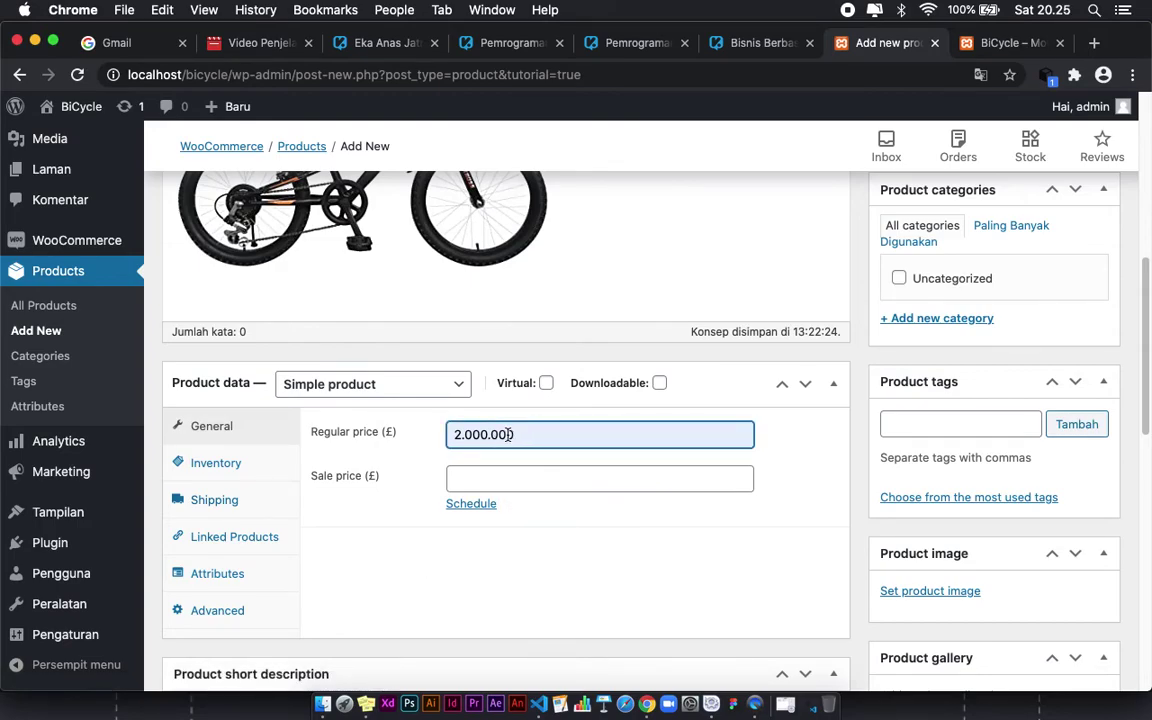
scroll(389, 542, down, 1)
scroll(386, 548, down, 2)
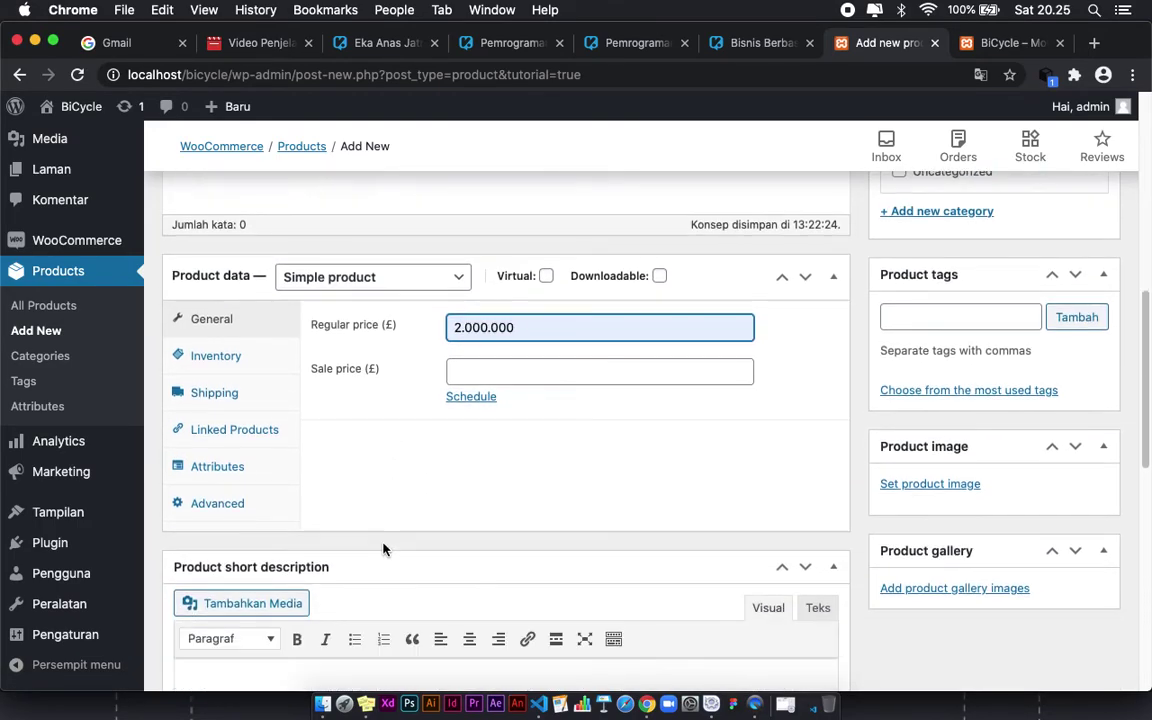
Step: Look through the Inventory, Shipping and Linked Products tabs of Product data
click(210, 401)
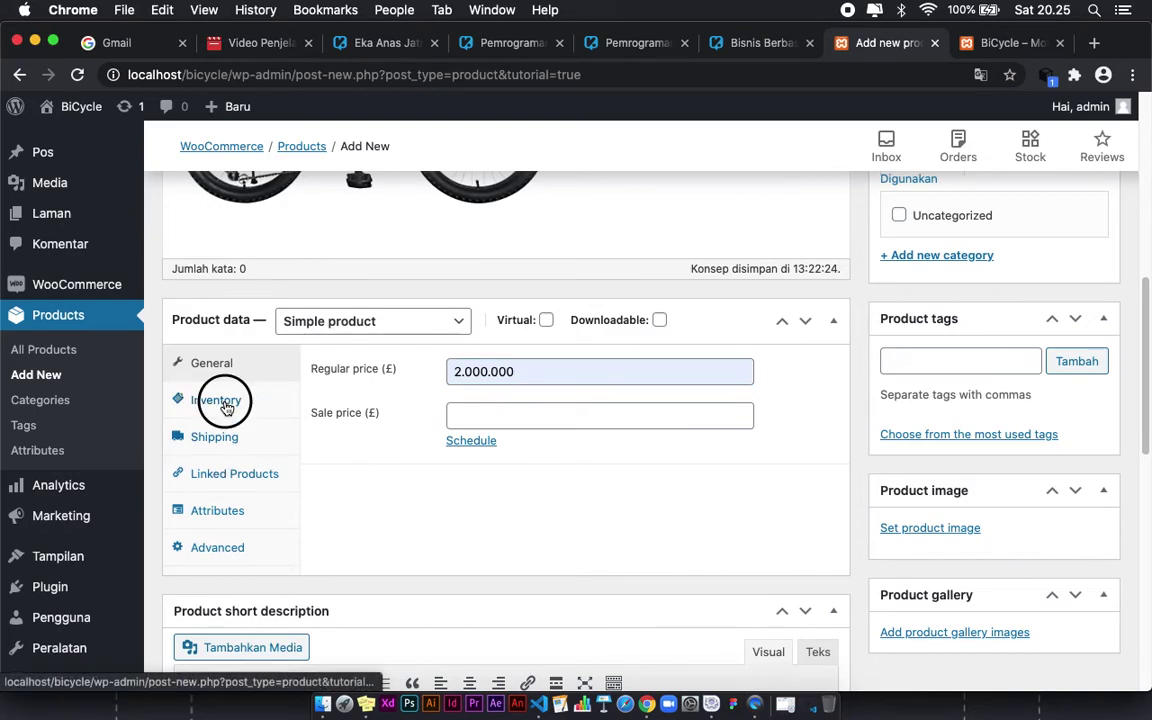
click(228, 446)
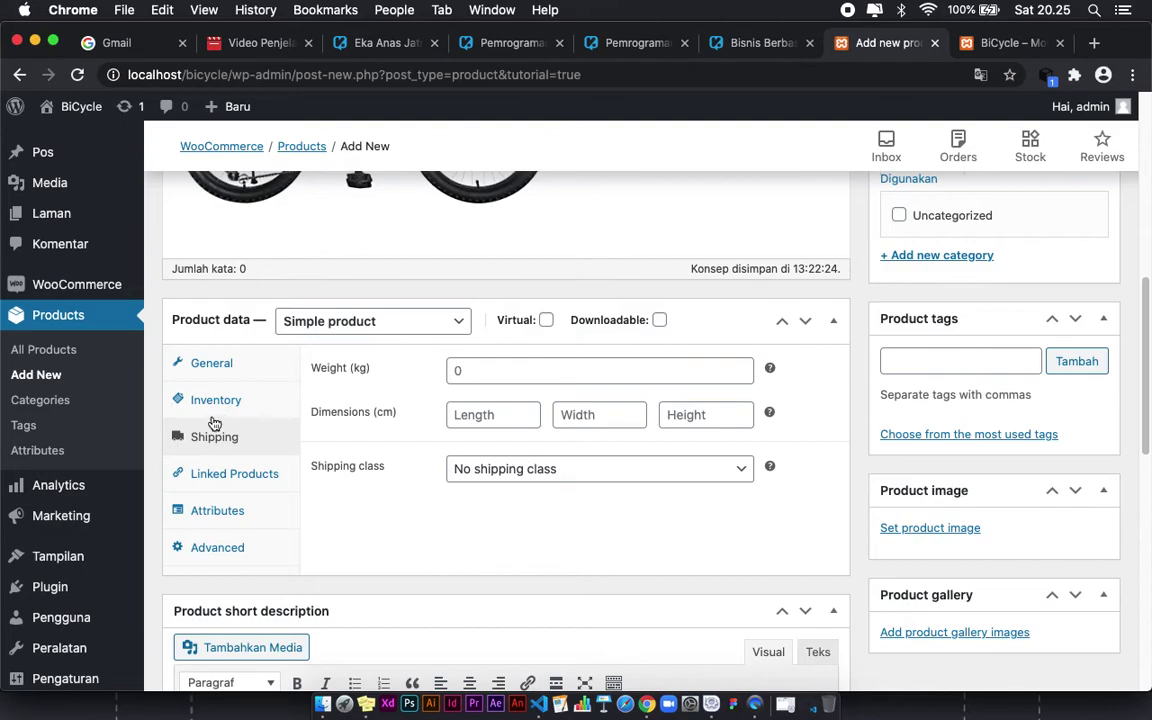
click(220, 406)
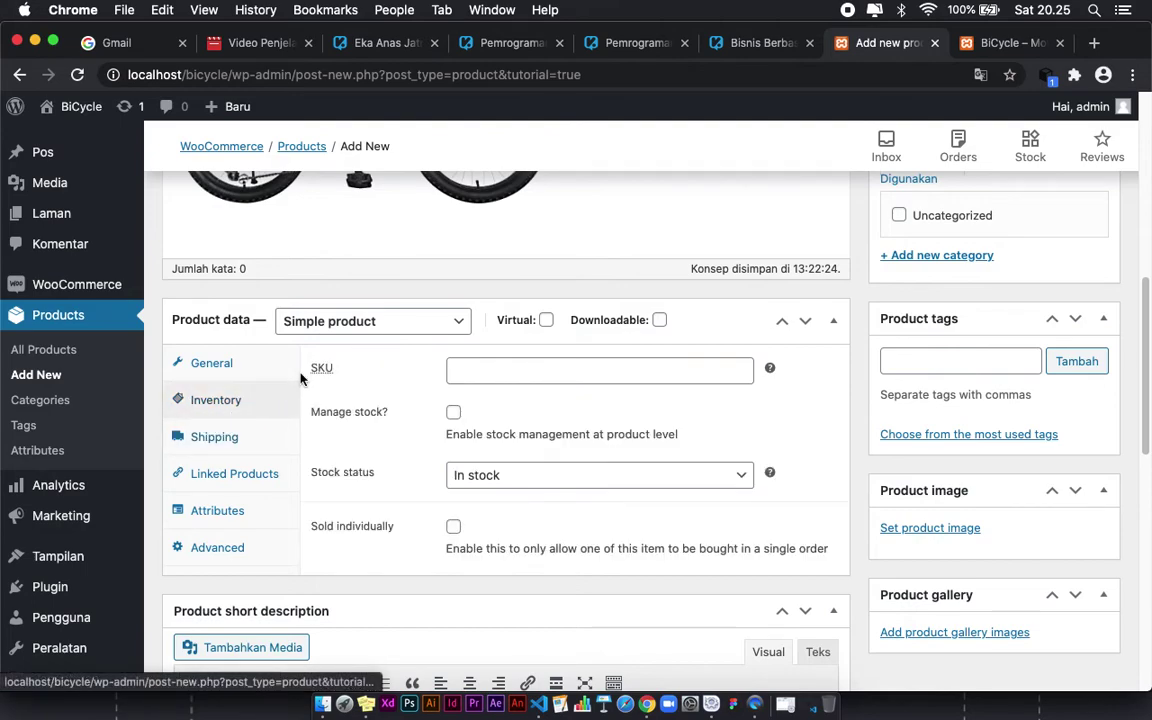
click(235, 474)
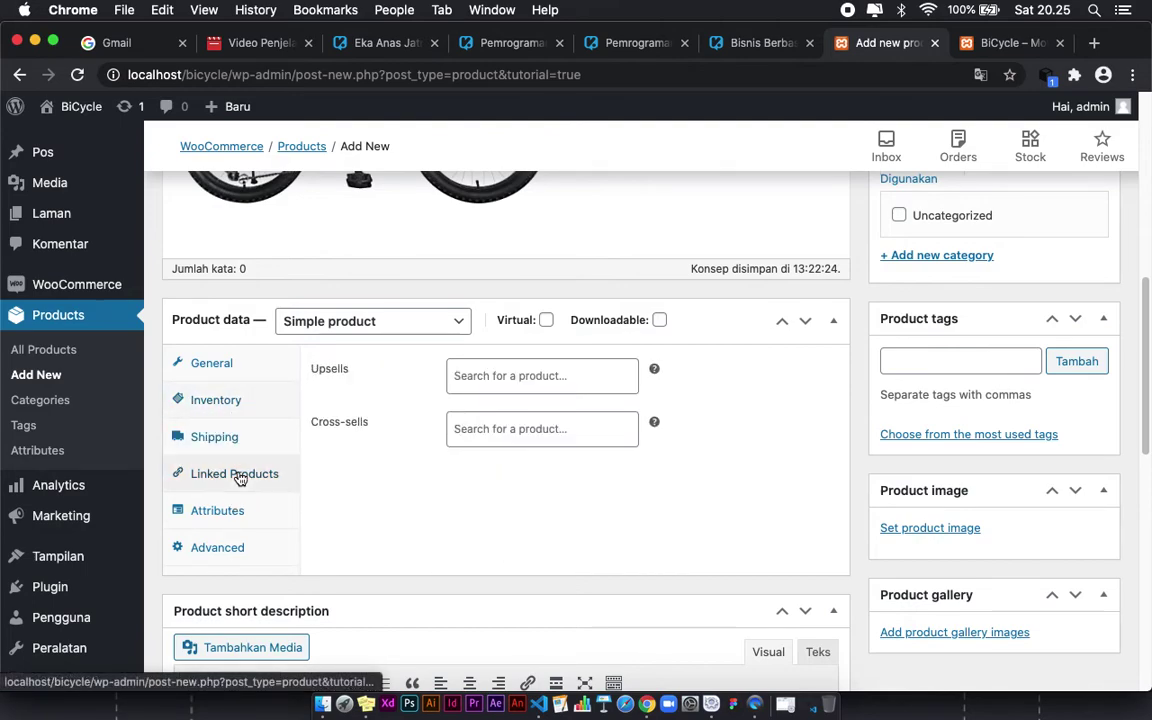
Step: Add a custom product attribute in the Attributes tab
click(200, 512)
click(422, 372)
click(422, 366)
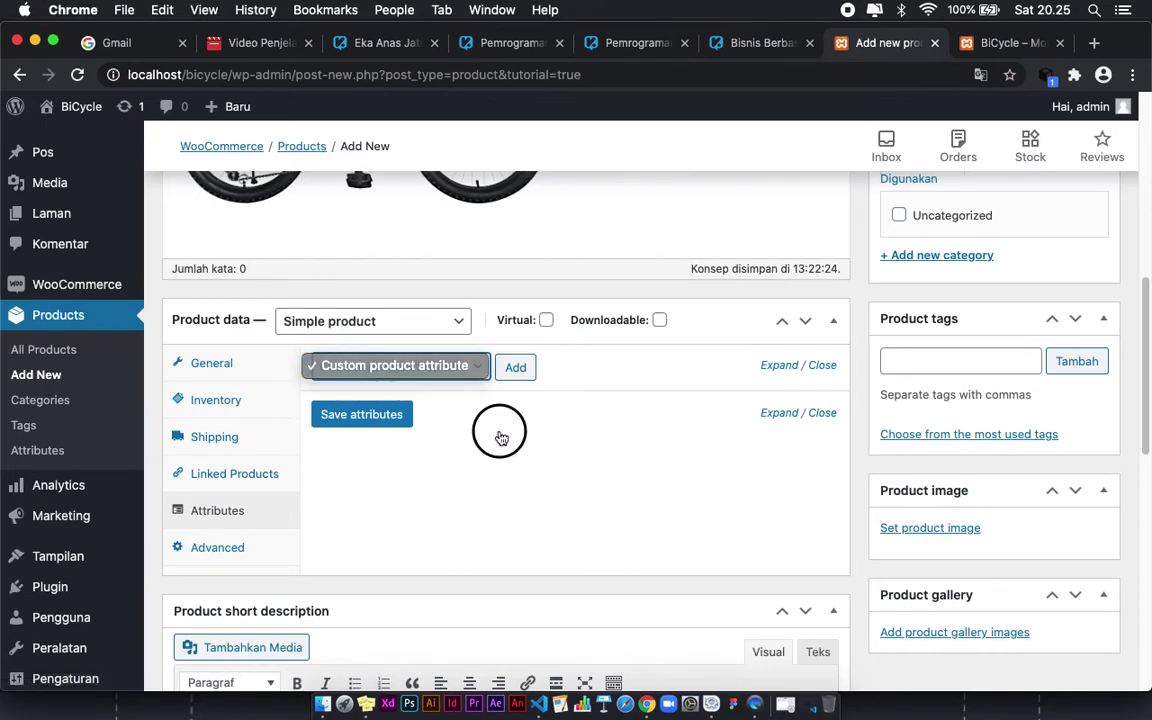
click(514, 367)
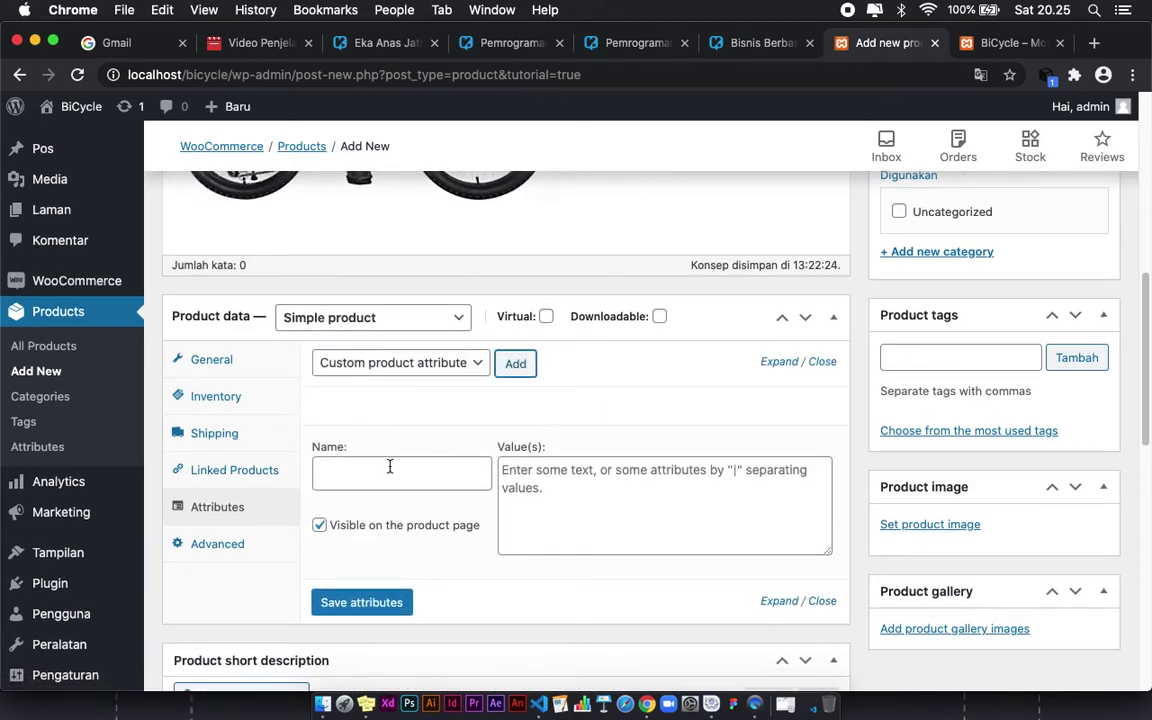
scroll(388, 465, down, 1)
click(355, 436)
click(560, 452)
click(341, 444)
click(537, 455)
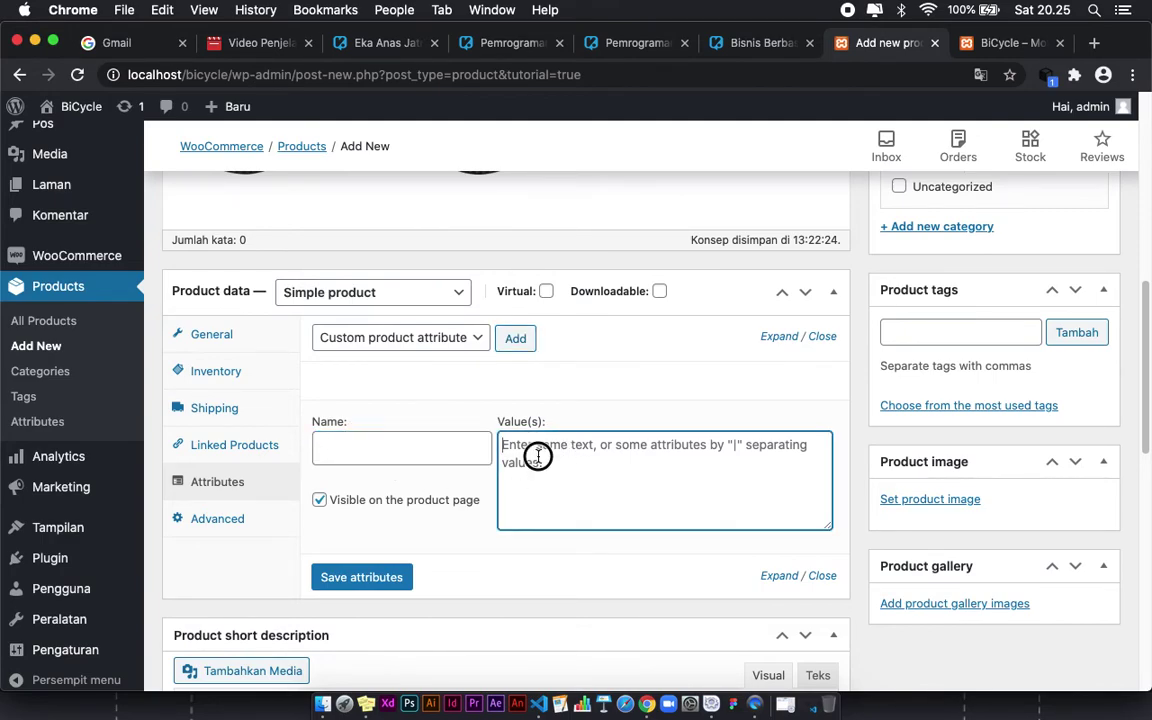
Step: Check the Advanced tab and publish the Sepeda Keren product with Terbitkan
click(250, 523)
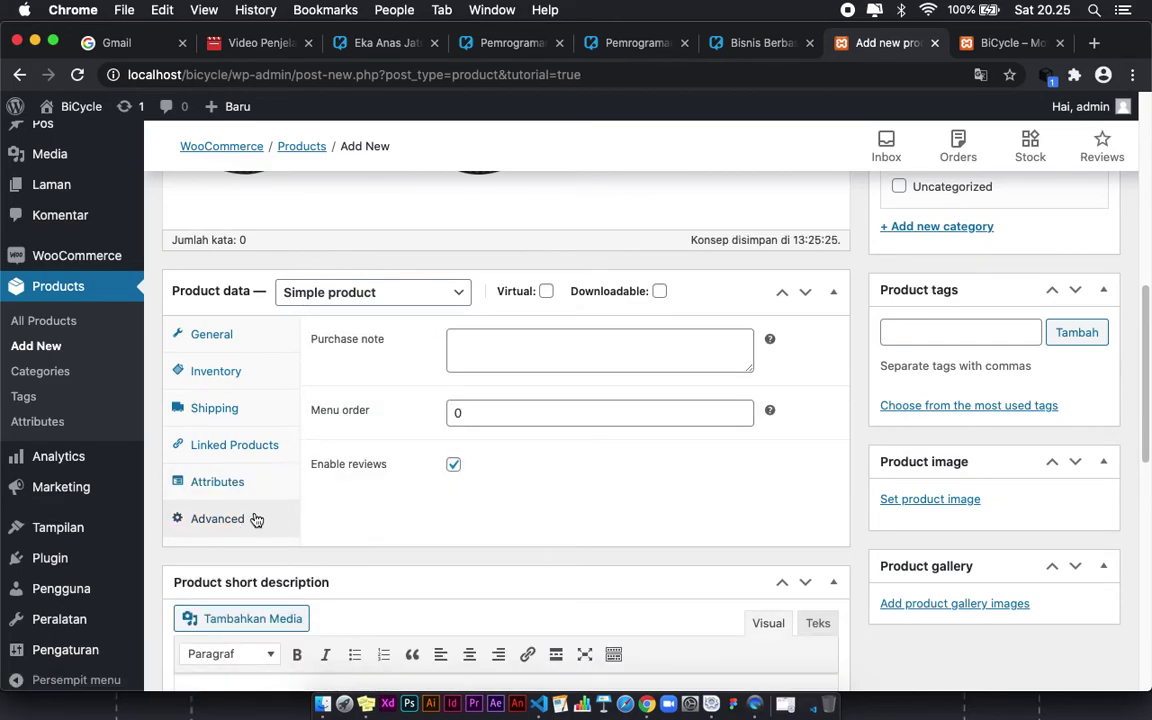
scroll(230, 400, down, 1)
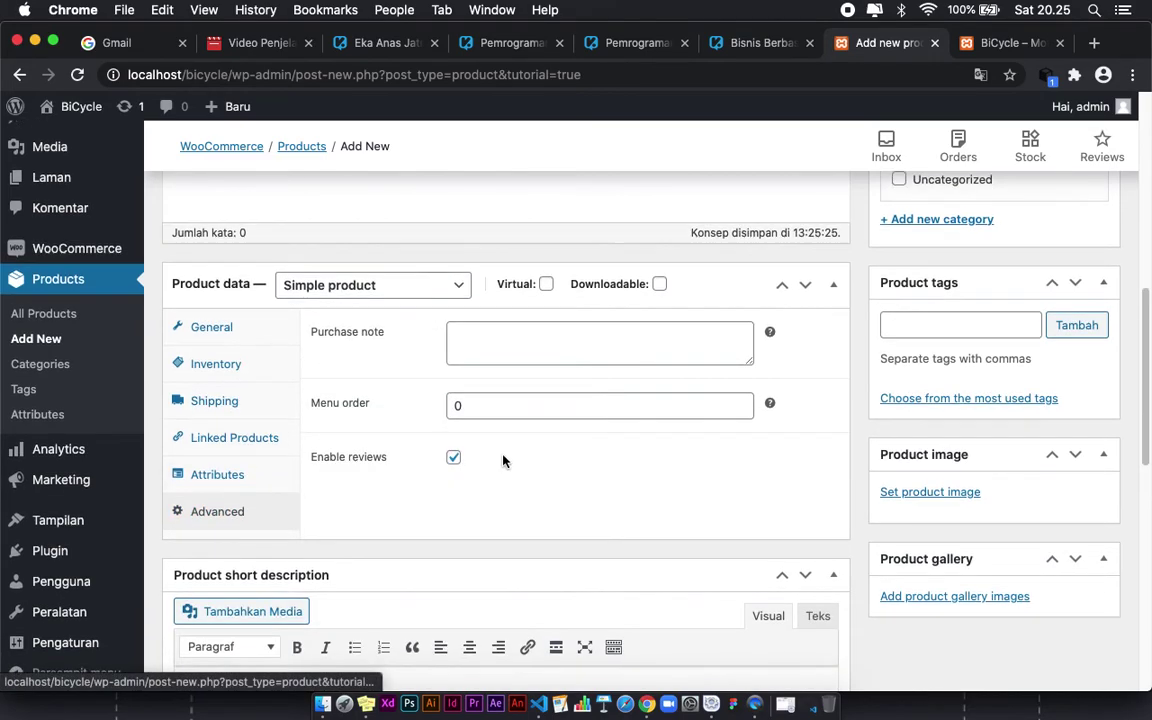
scroll(494, 463, down, 3)
scroll(787, 476, up, 7)
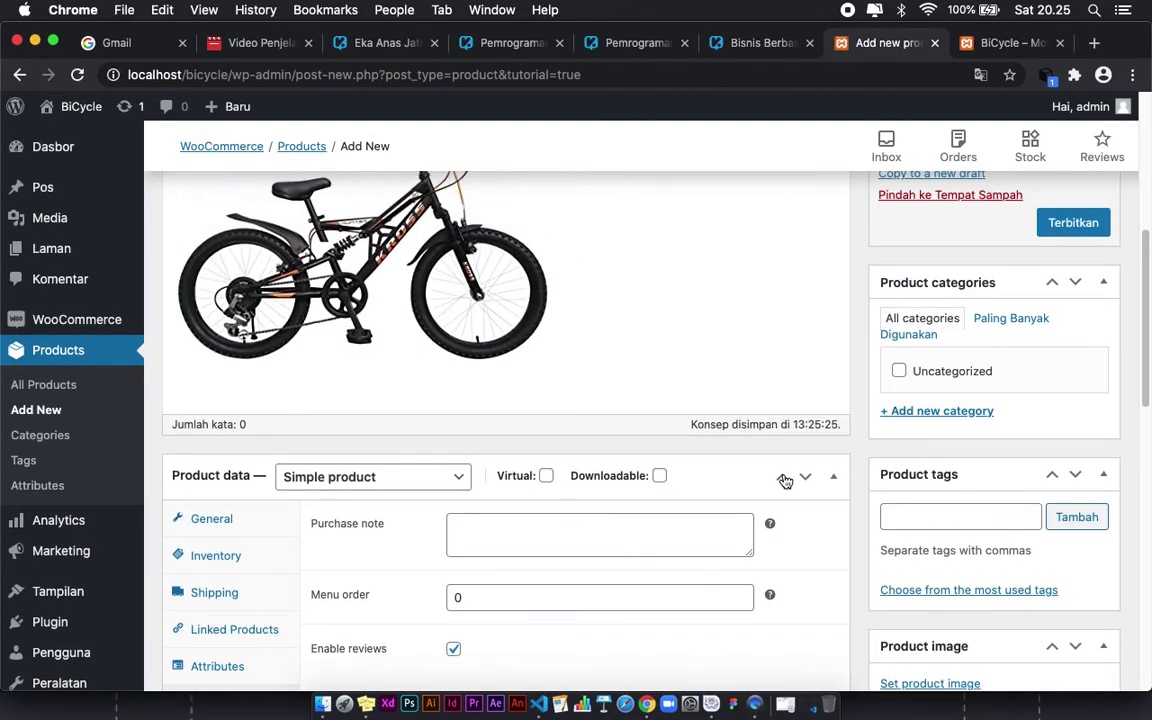
scroll(785, 478, up, 5)
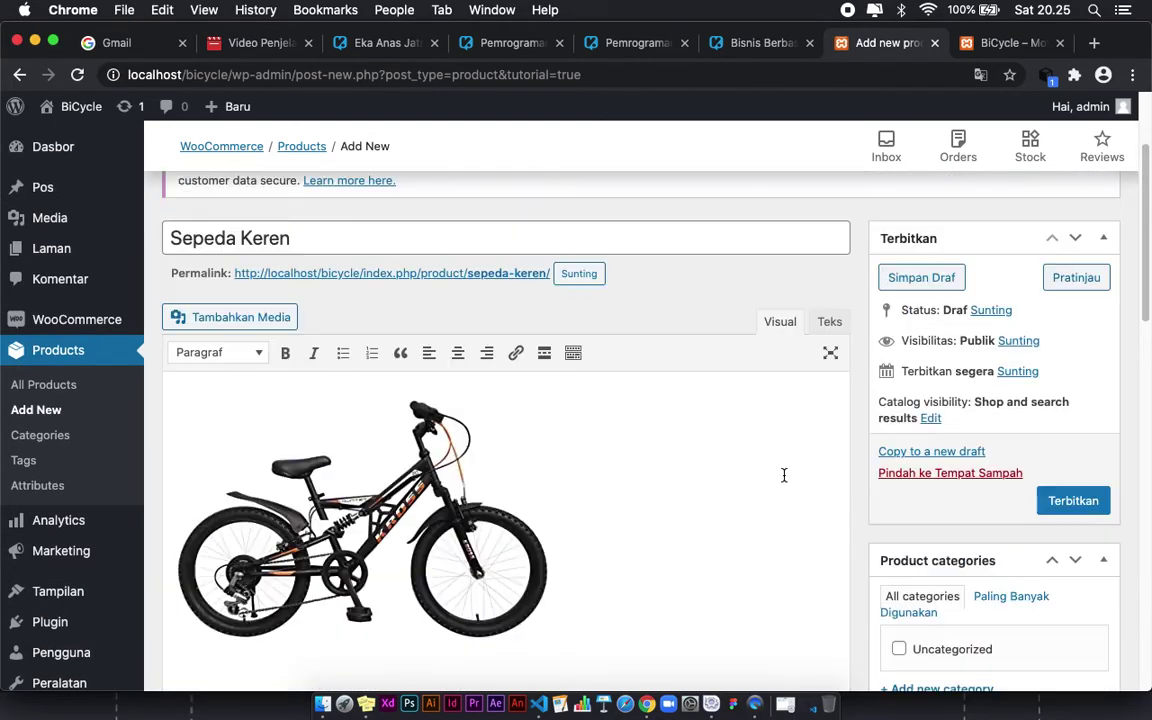
click(1068, 501)
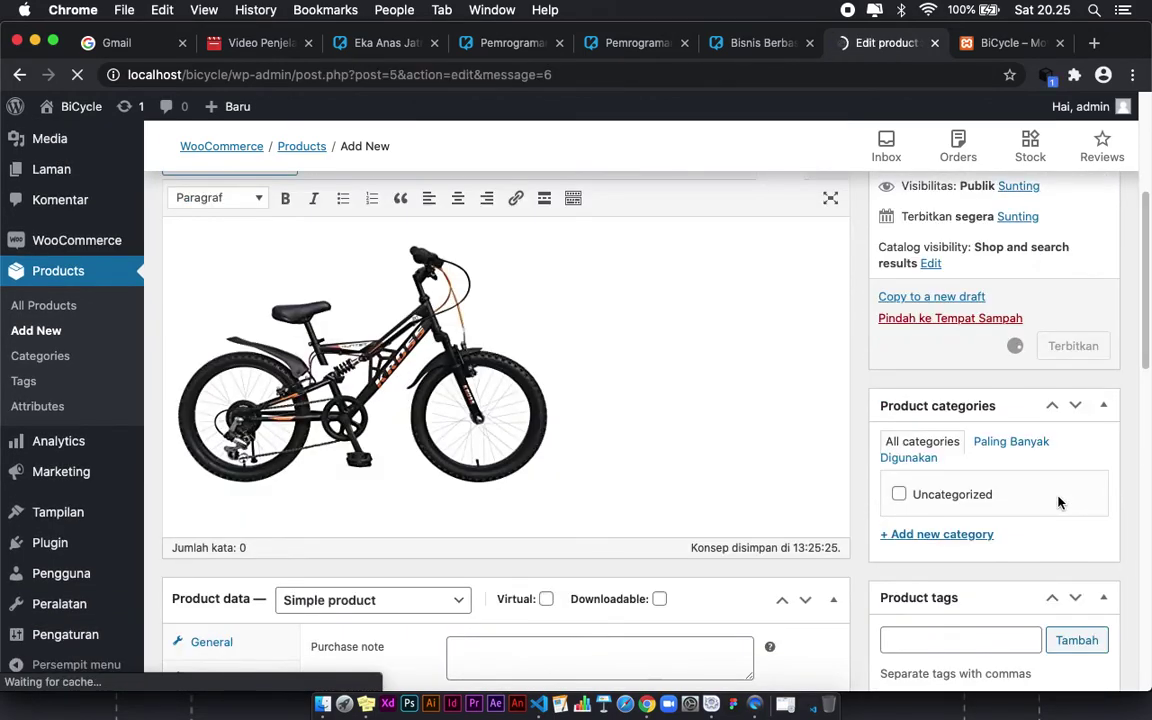
scroll(700, 530, down, 4)
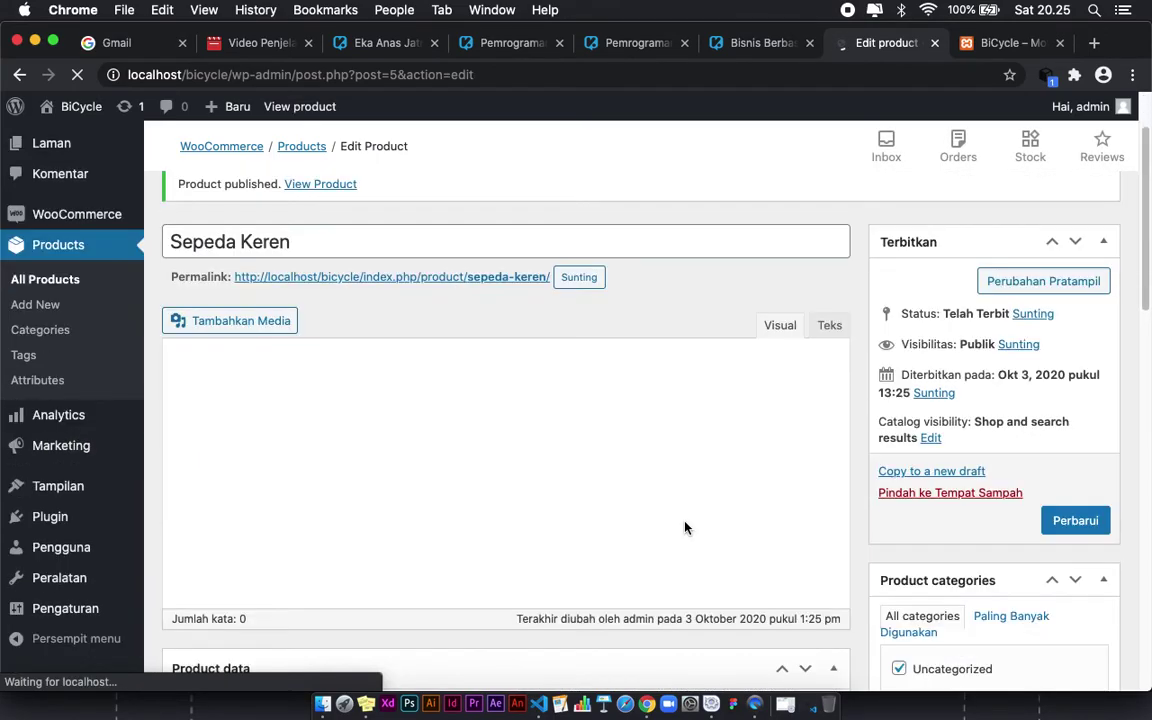
scroll(680, 436, down, 4)
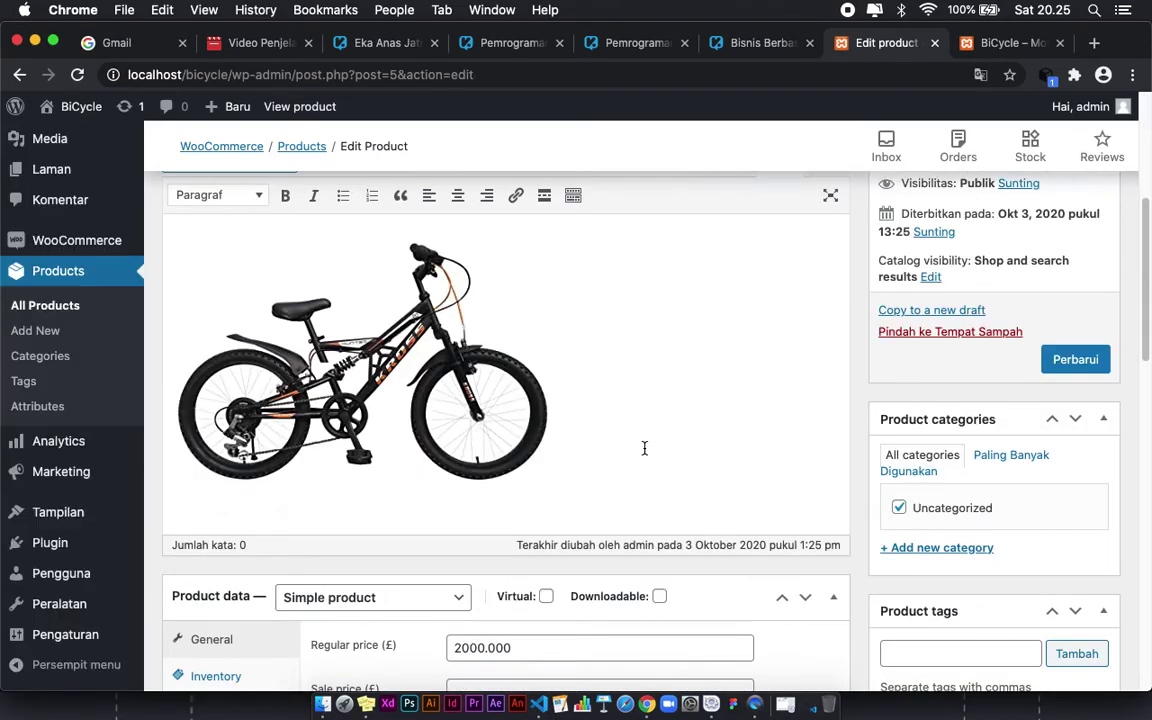
scroll(875, 468, up, 5)
Step: Reload the BiCycle front page and scroll to see the new product category filter
click(962, 43)
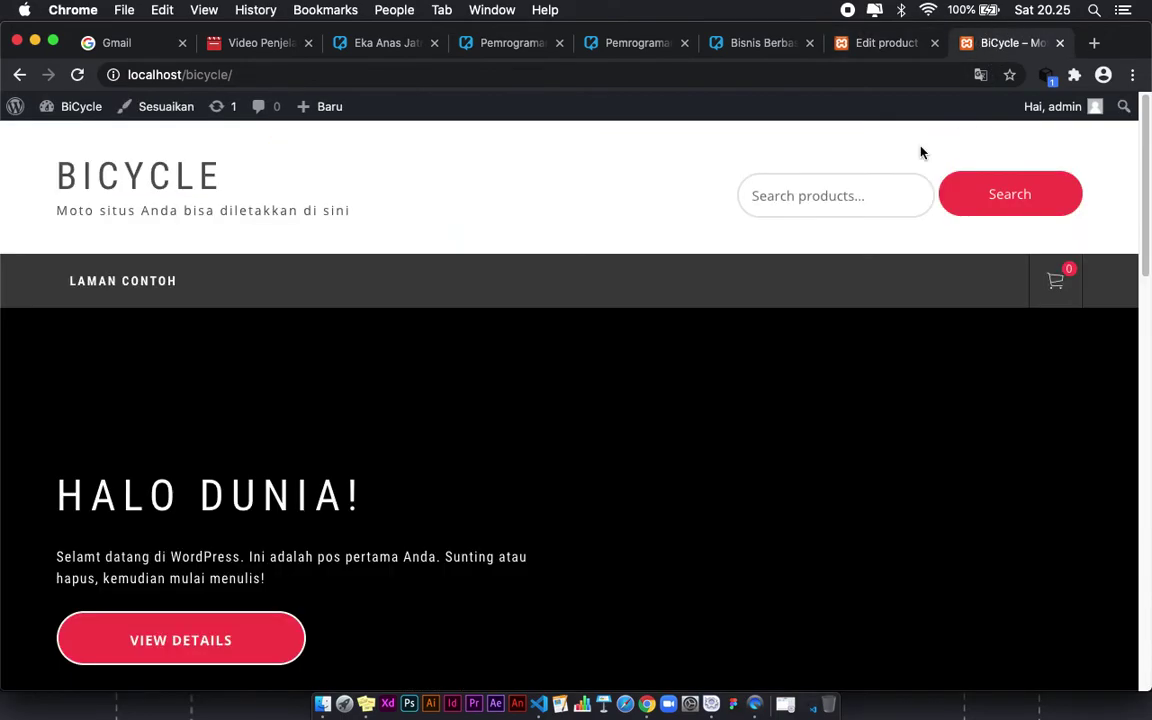
click(77, 74)
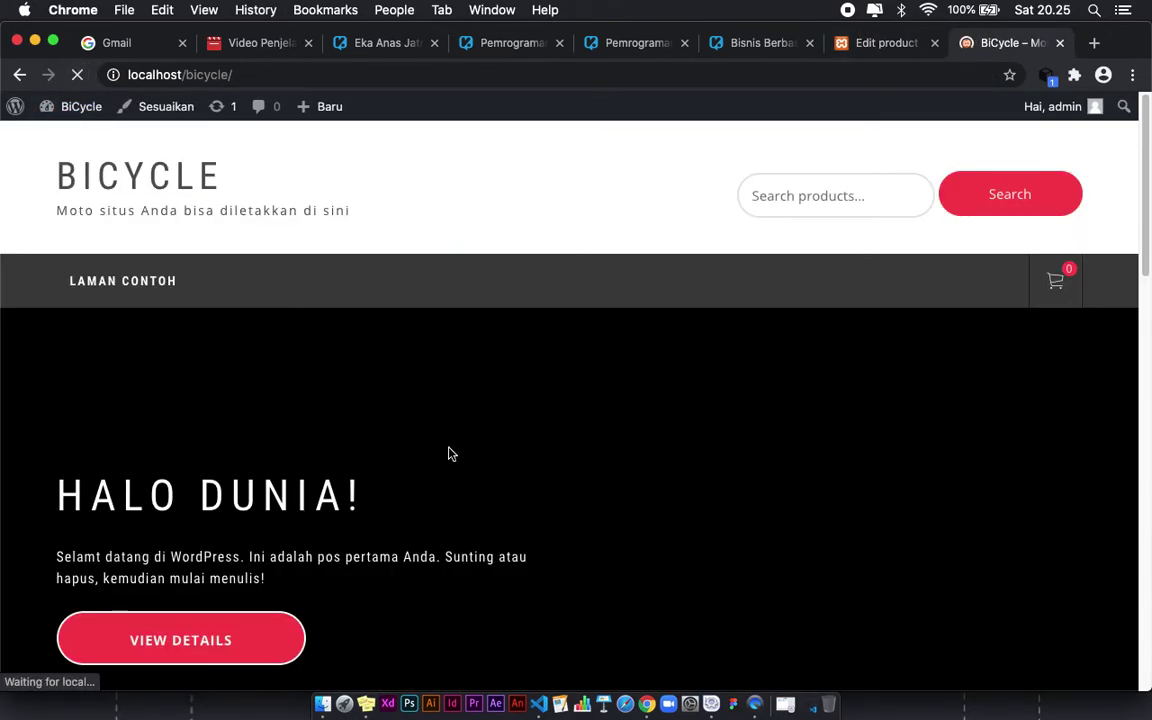
scroll(600, 480, down, 3)
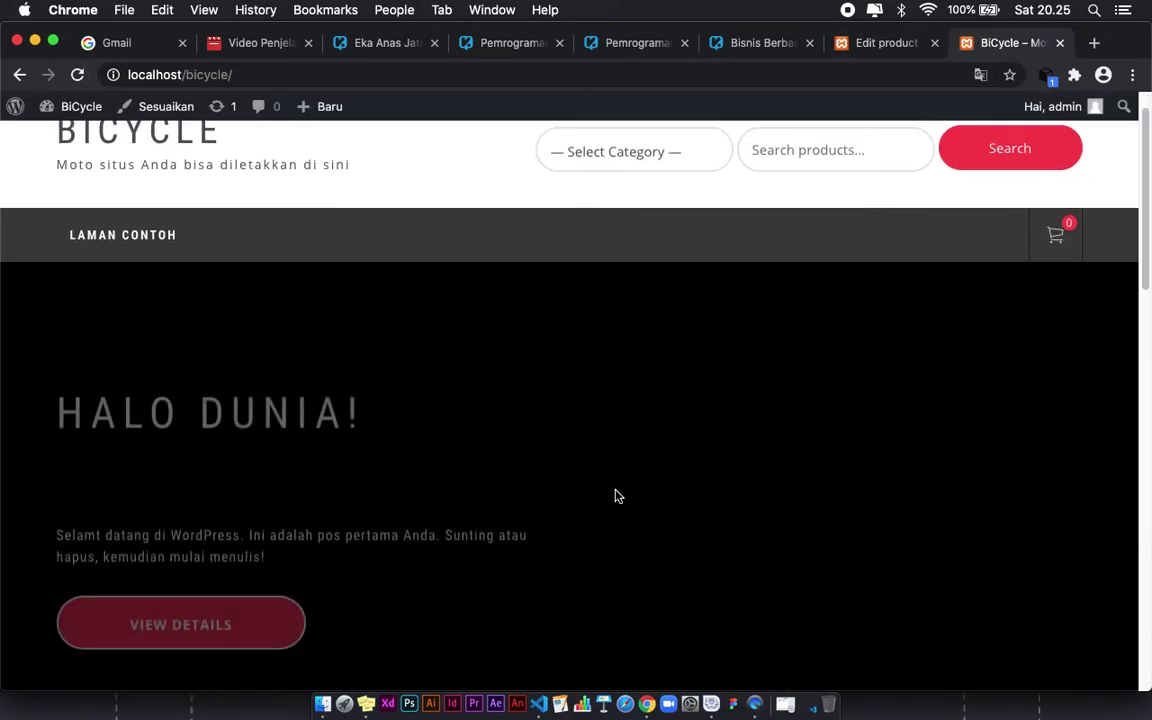
scroll(621, 497, down, 8)
scroll(621, 497, down, 5)
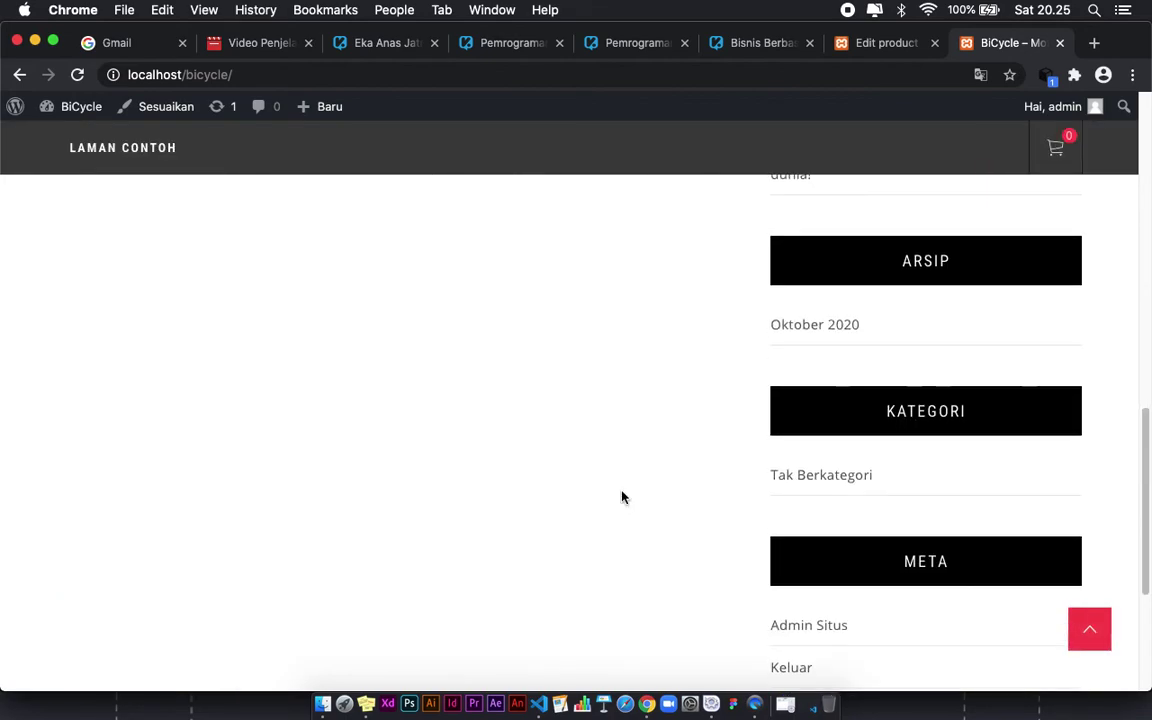
scroll(621, 497, up, 15)
scroll(761, 465, down, 1)
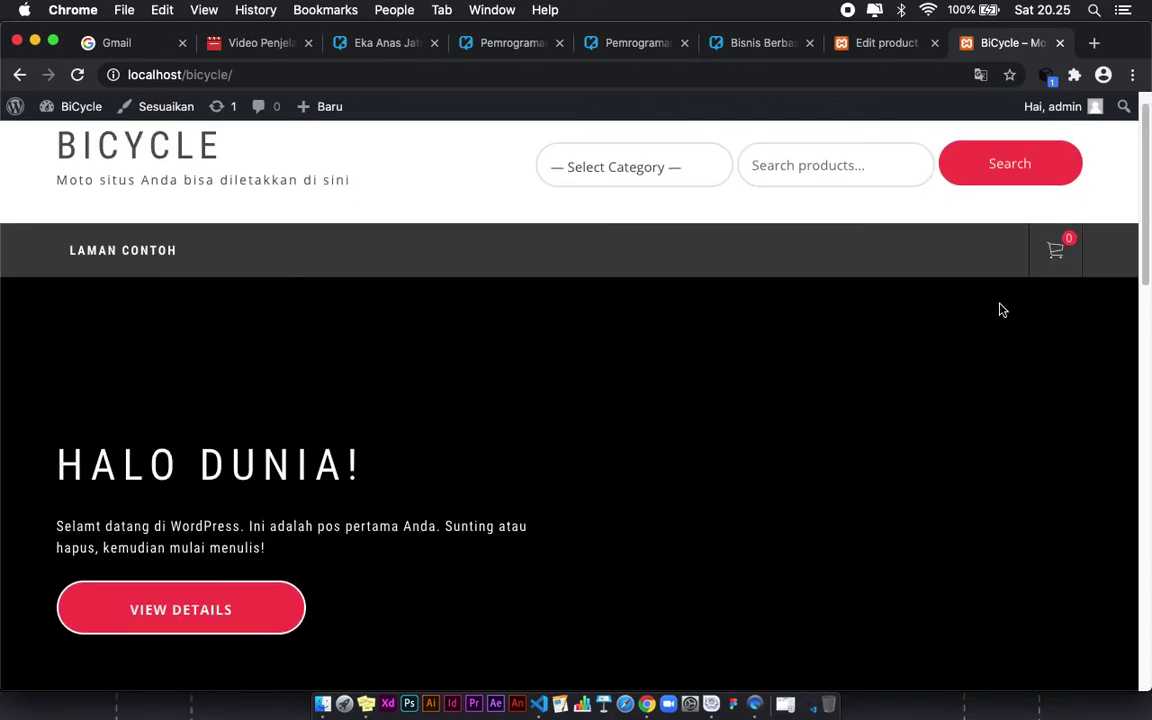
scroll(590, 448, up, 1)
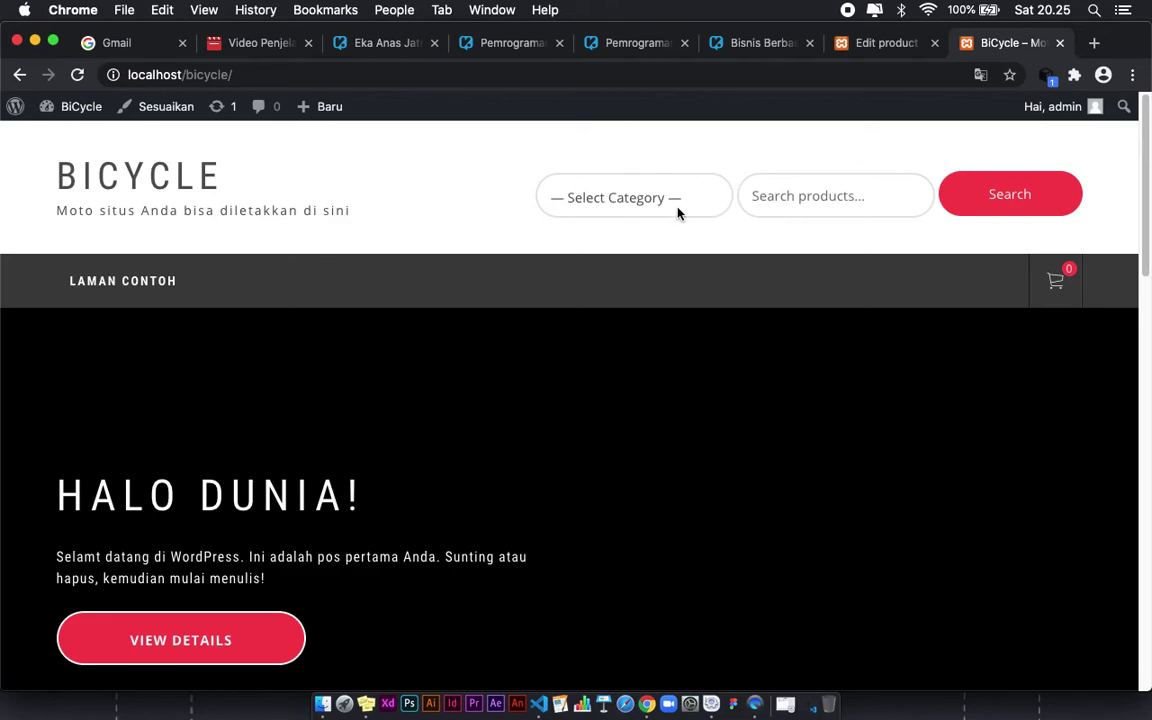
Step: Open the Sepeda Keren permalink in a new tab, view its £2,000.00 page, then return to editing
click(635, 205)
click(731, 158)
click(878, 43)
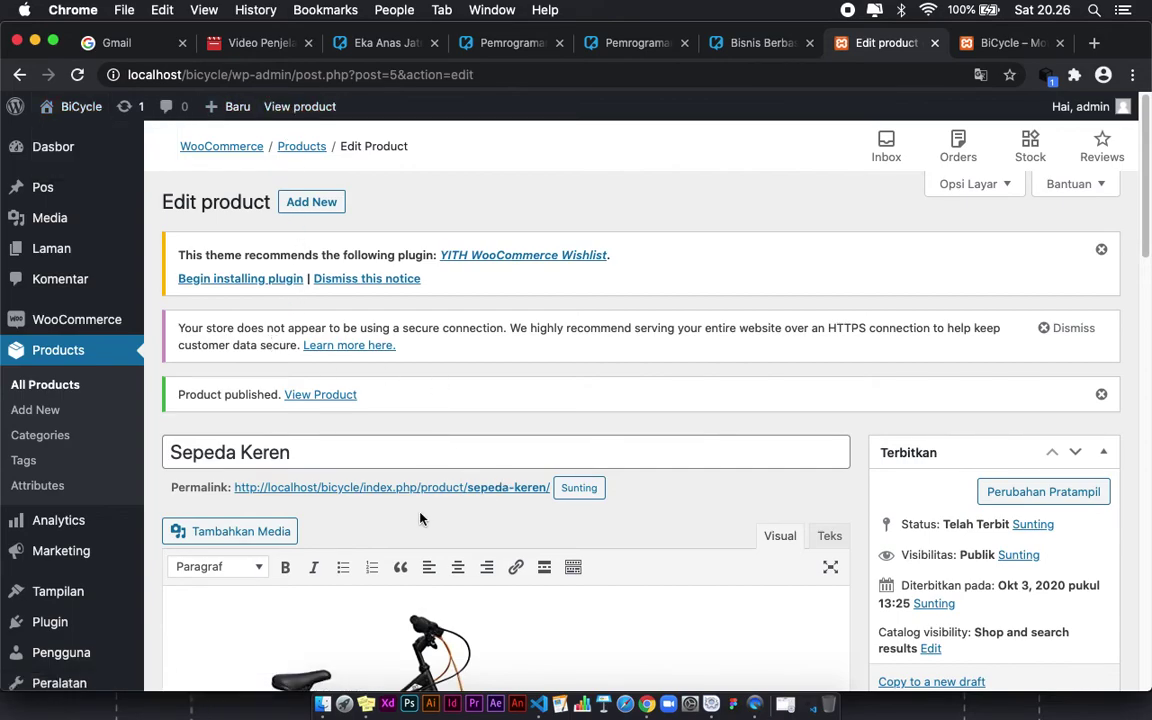
right_click(368, 490)
click(432, 477)
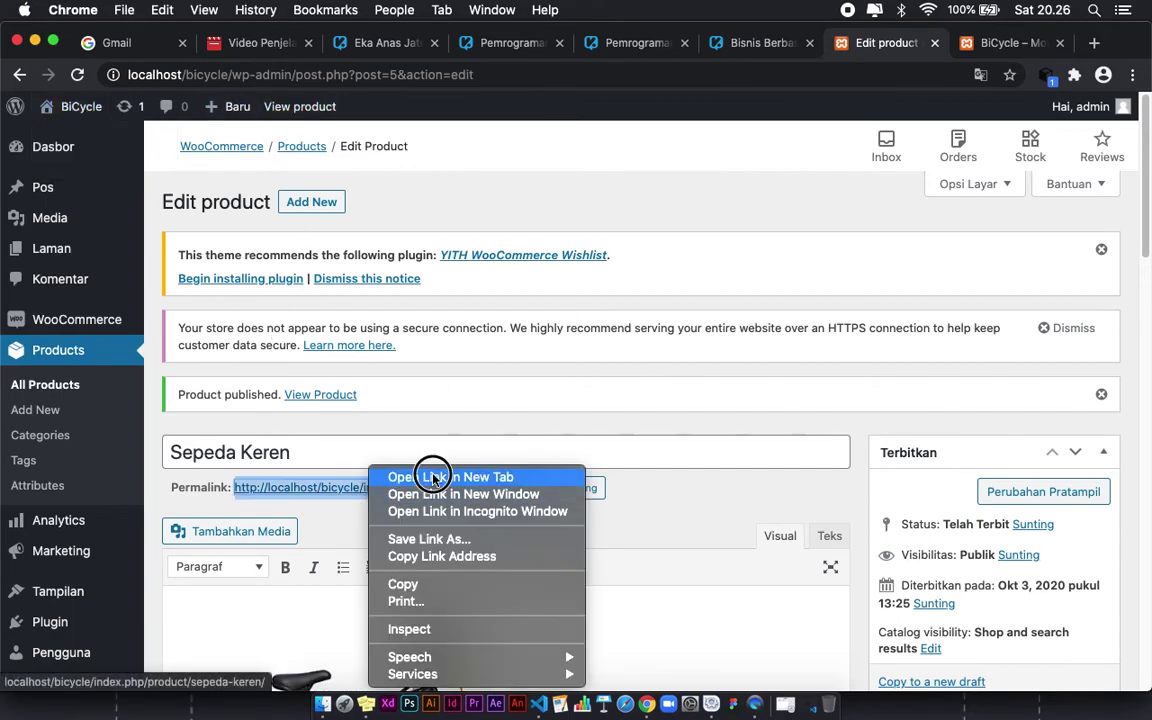
click(900, 43)
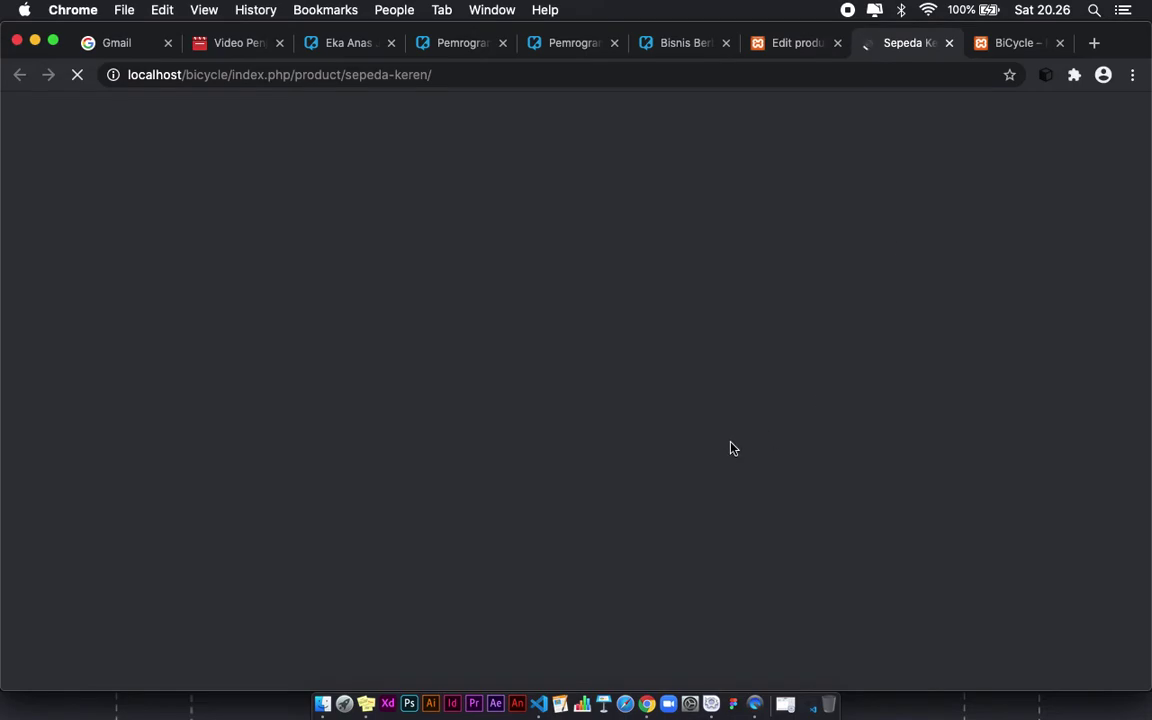
scroll(690, 465, down, 3)
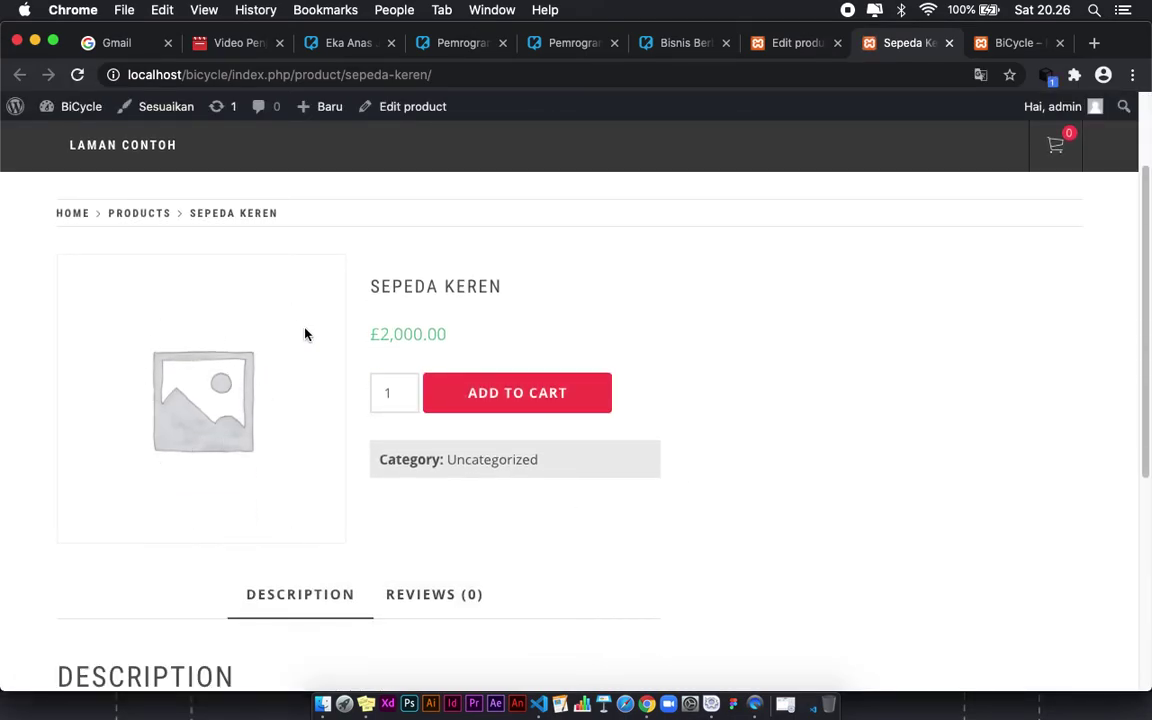
click(793, 43)
scroll(800, 473, down, 10)
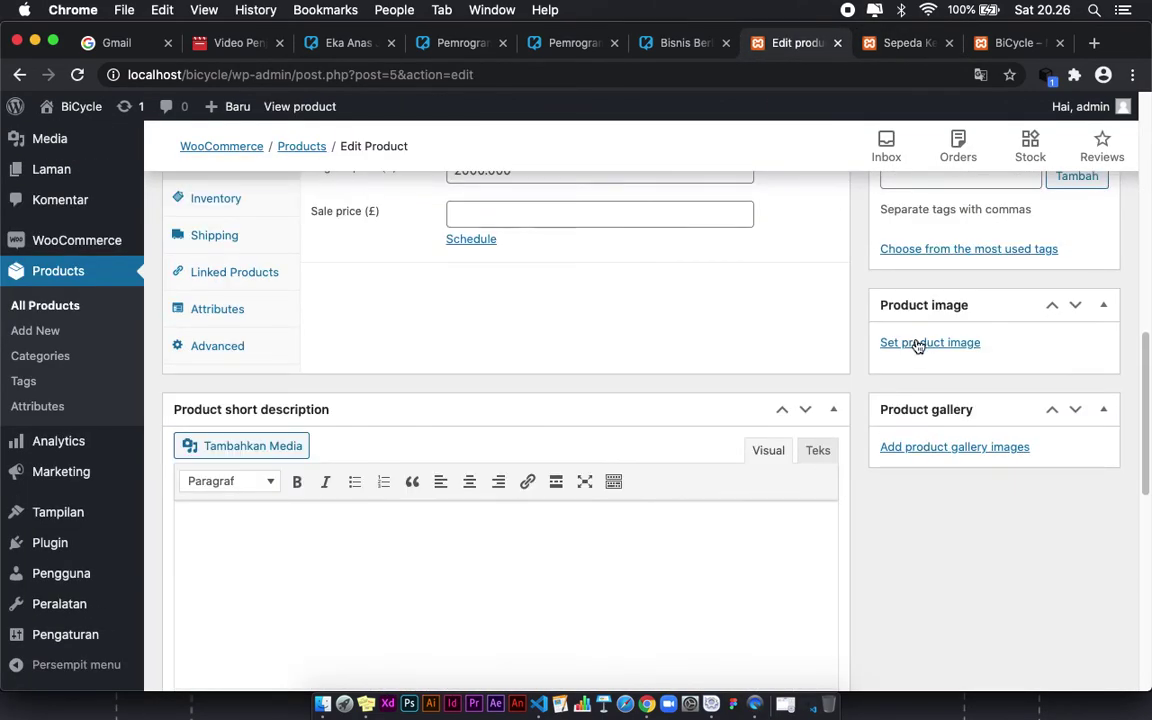
Step: Assign the bicycle photo from the media library as Sepeda Keren's product image and update the product
click(920, 344)
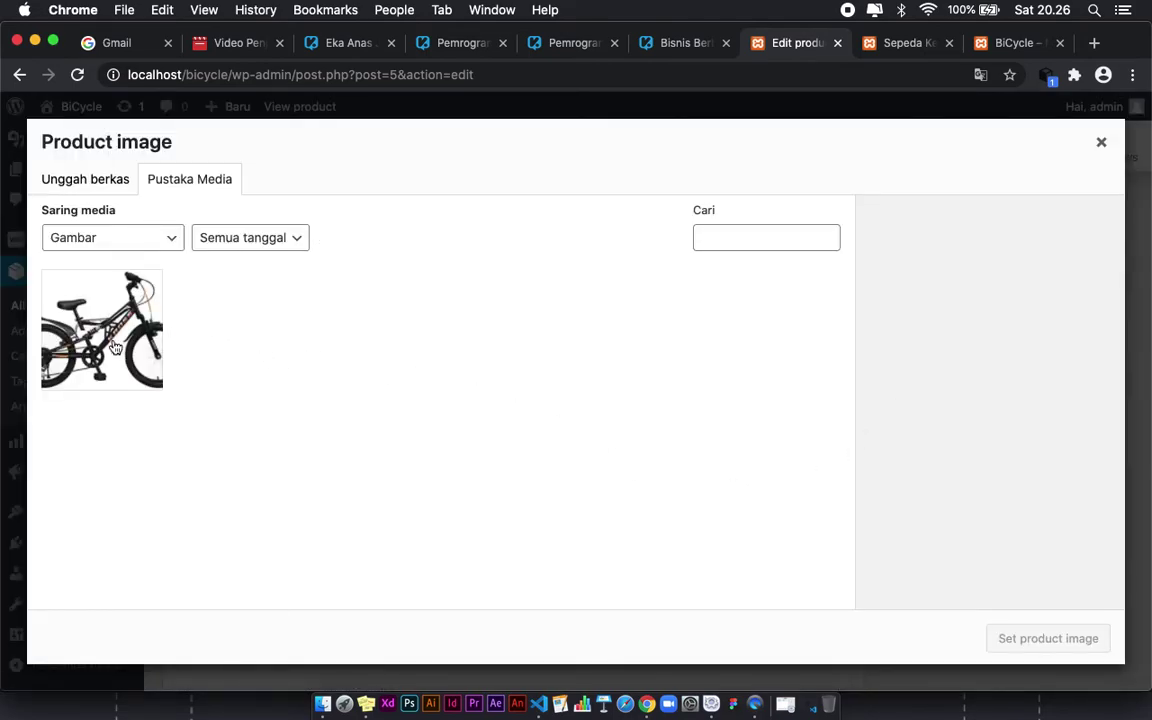
click(106, 316)
click(1025, 638)
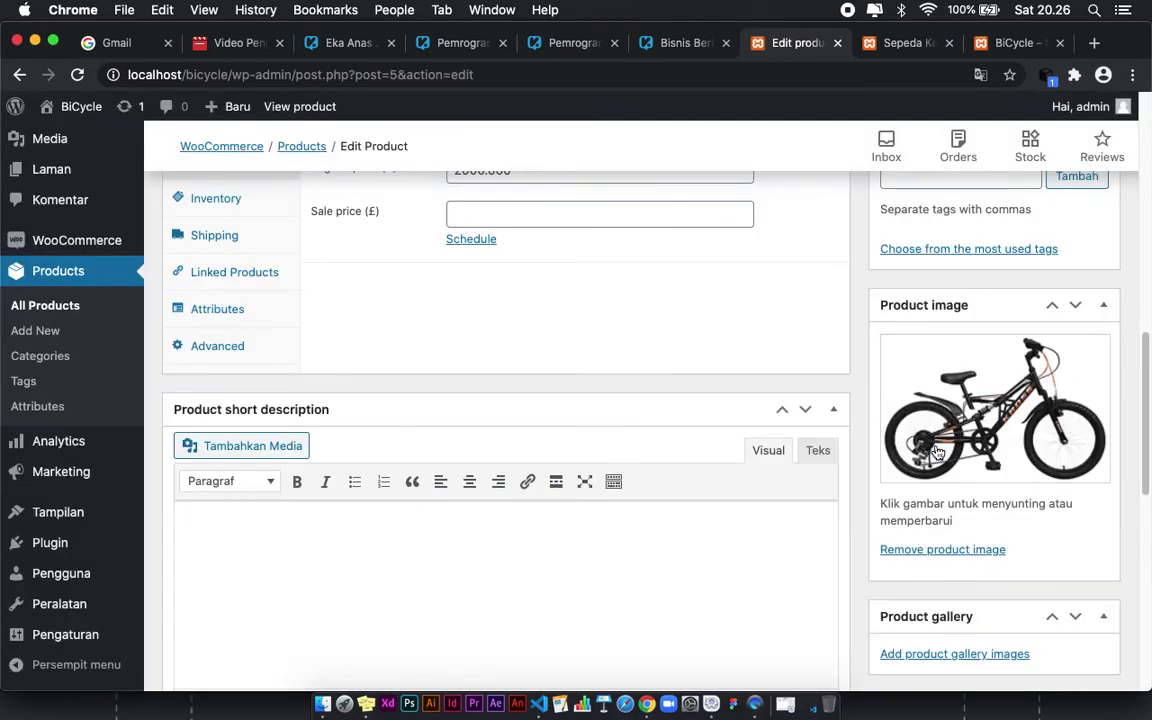
scroll(936, 453, up, 10)
scroll(1030, 470, down, 5)
scroll(1040, 455, down, 5)
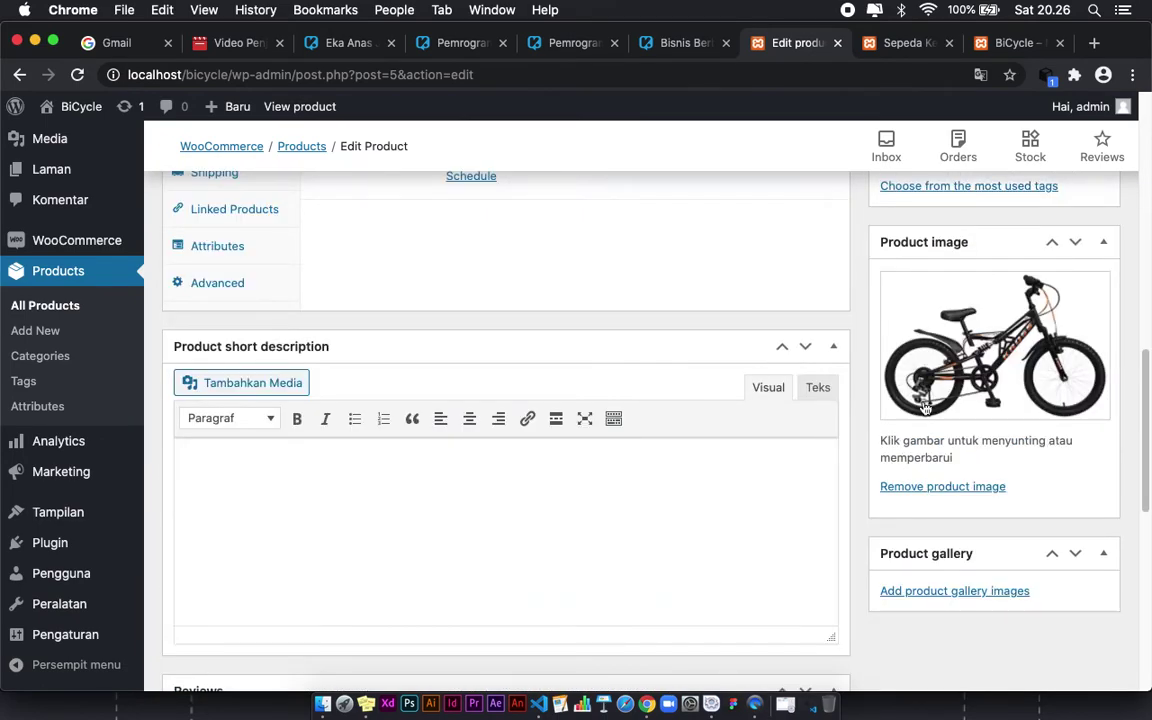
scroll(1000, 365, up, 5)
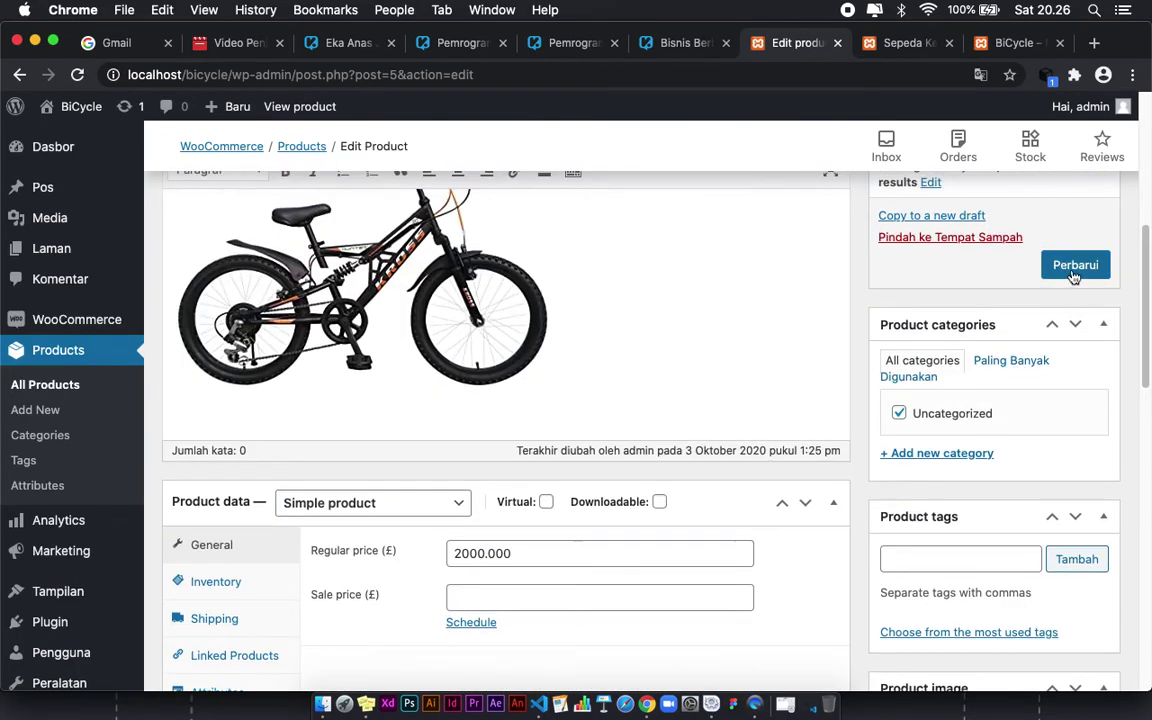
click(1073, 268)
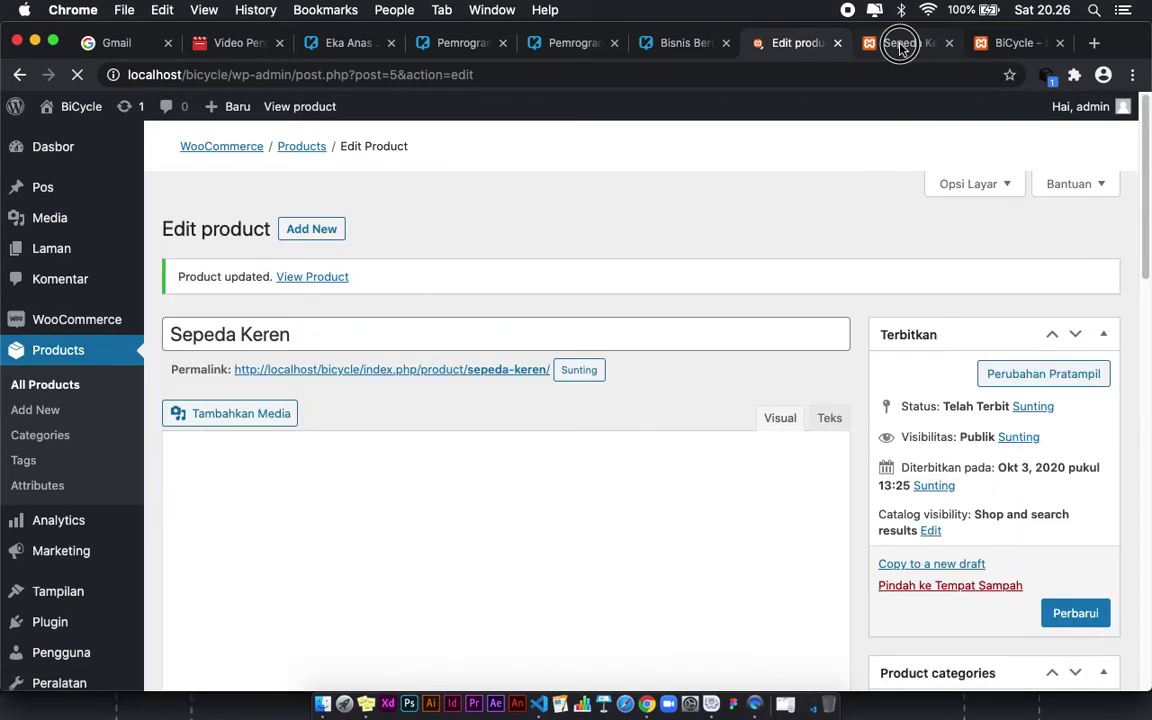
click(900, 45)
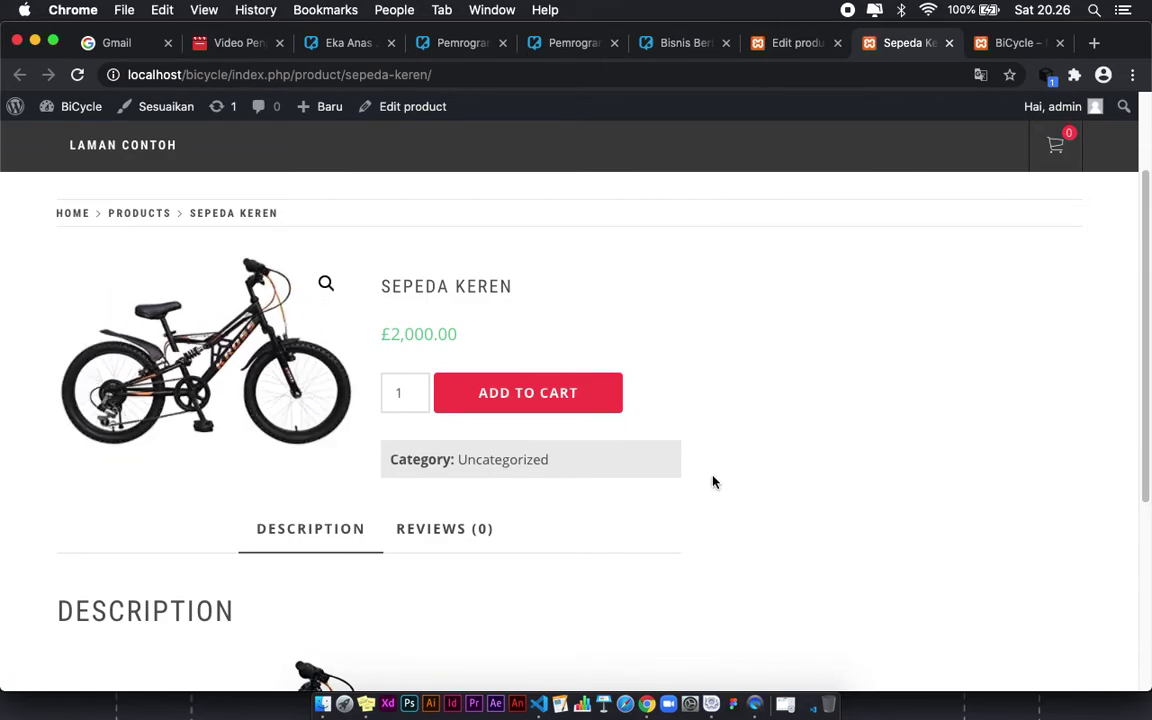
scroll(399, 586, down, 5)
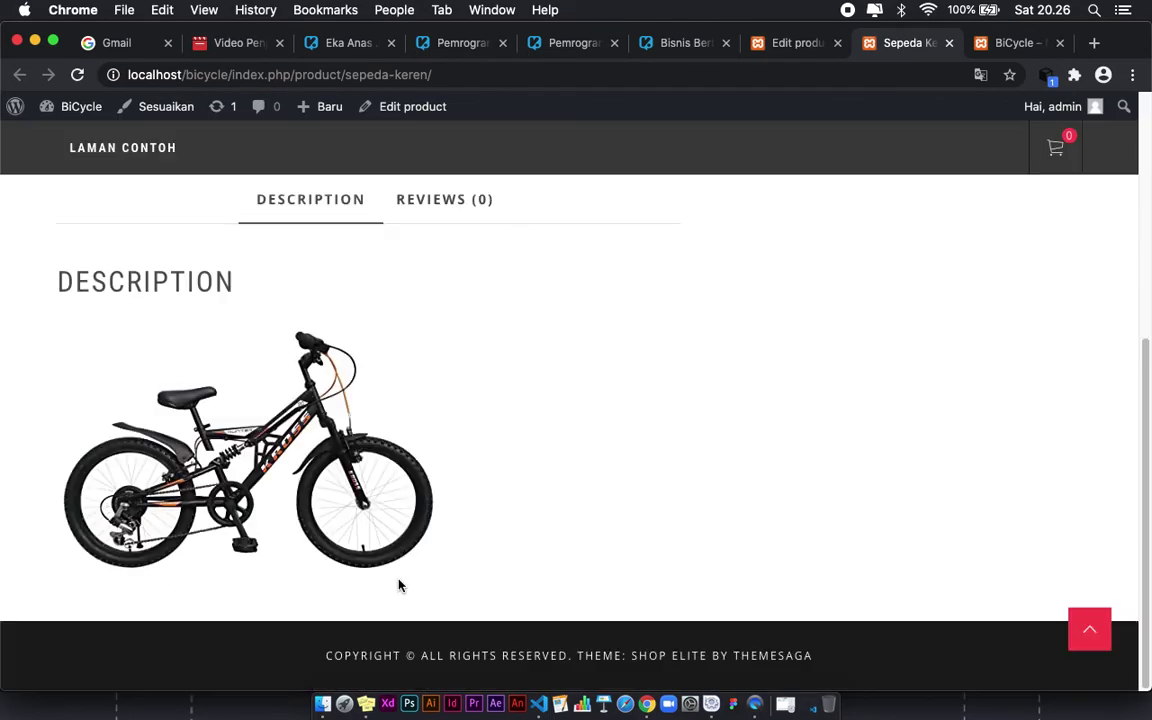
scroll(432, 401, up, 7)
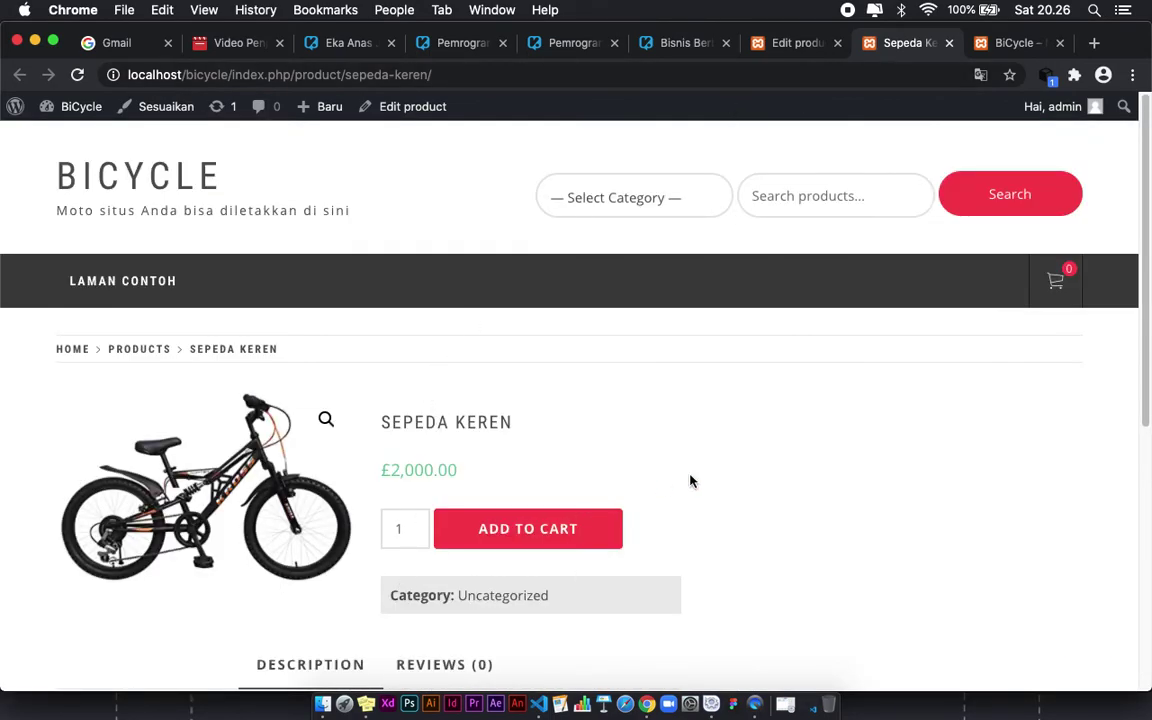
scroll(761, 501, down, 3)
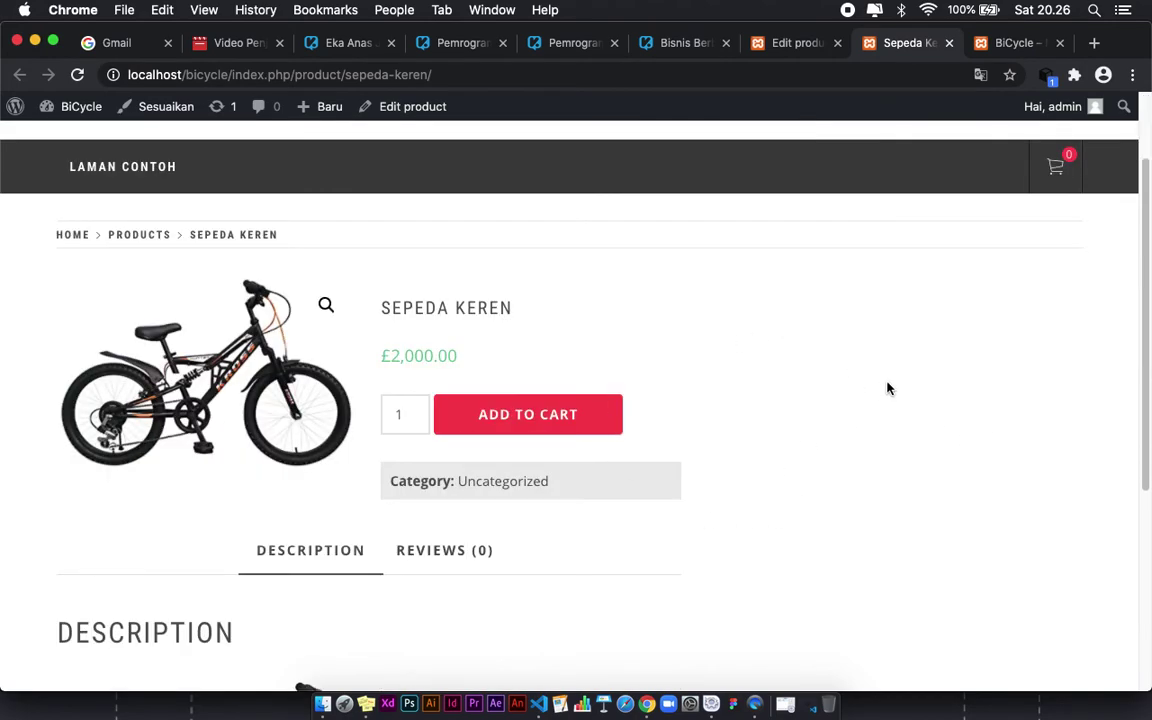
scroll(717, 578, up, 3)
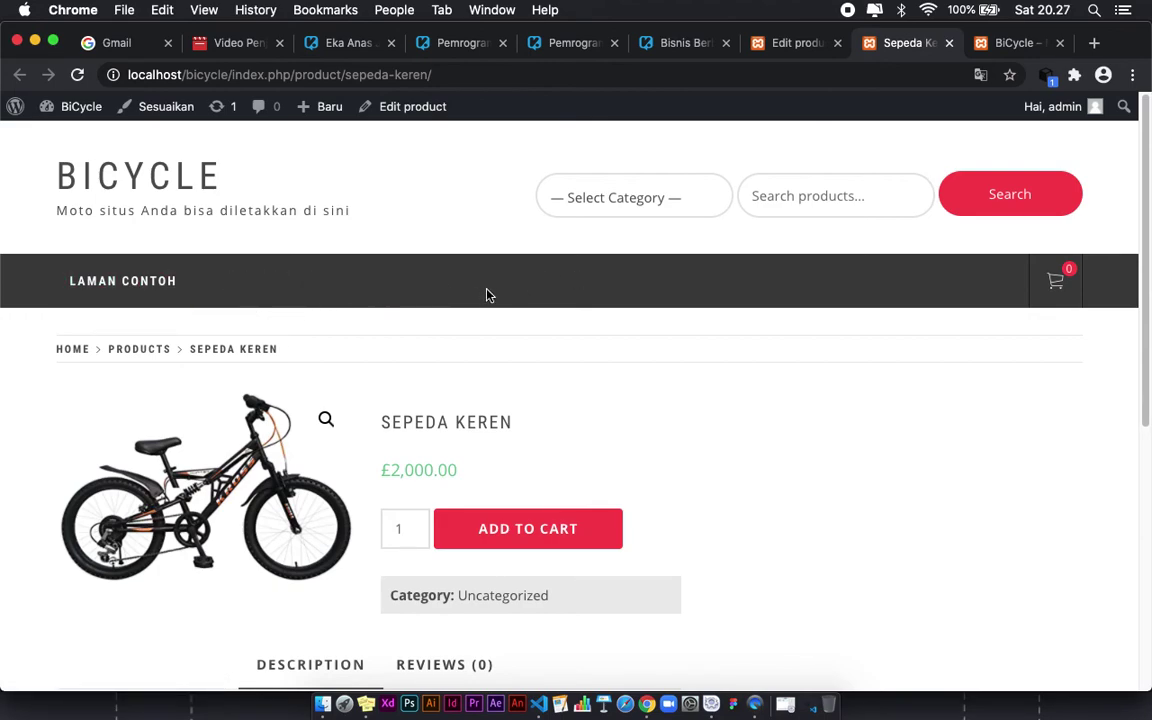
Step: Open the Products shop listing in a new tab alongside the product editing page
right_click(141, 352)
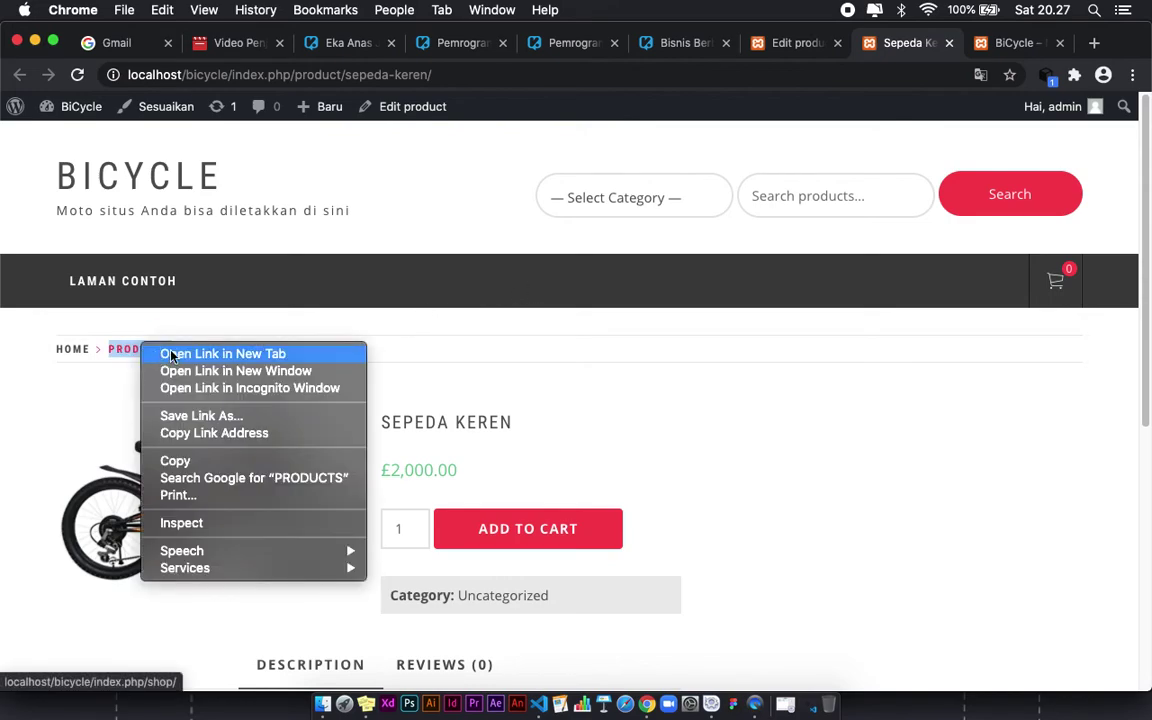
click(170, 356)
click(930, 45)
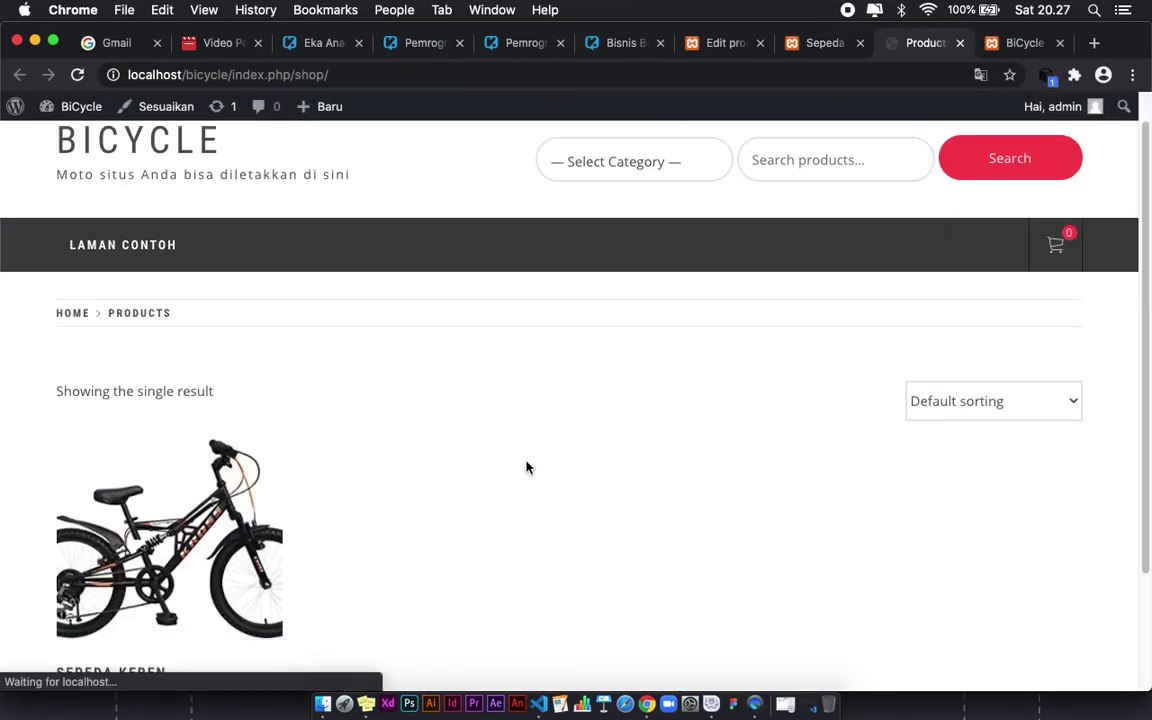
scroll(527, 465, down, 3)
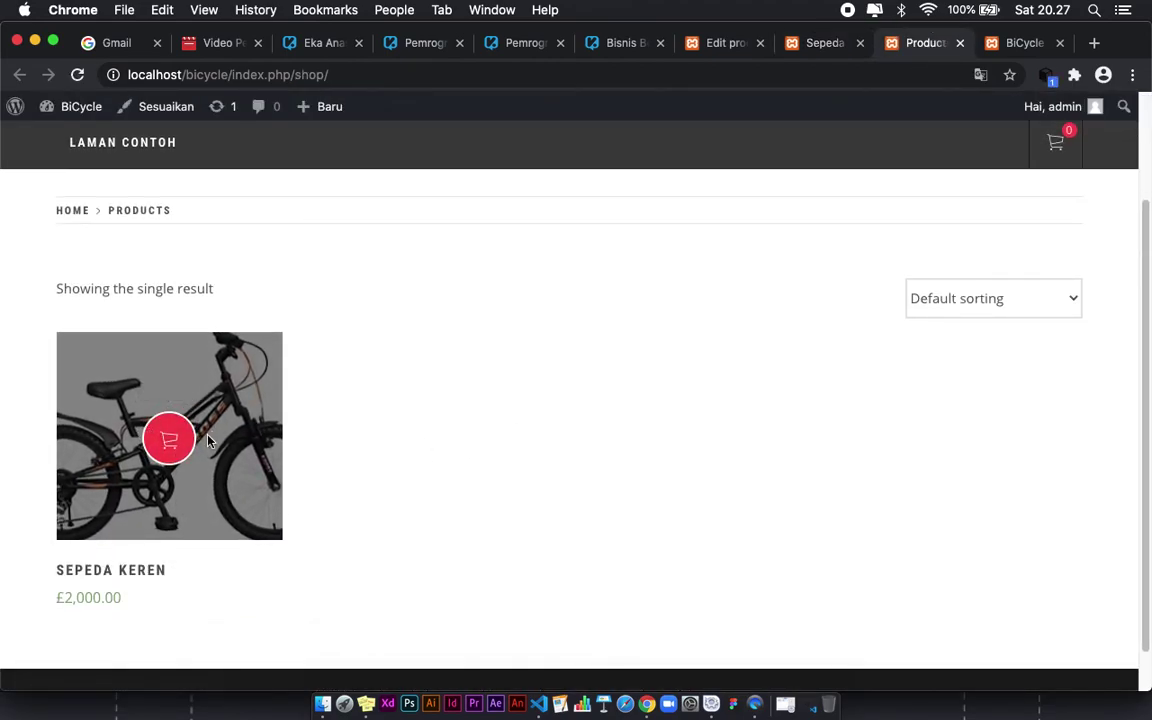
scroll(530, 401, up, 3)
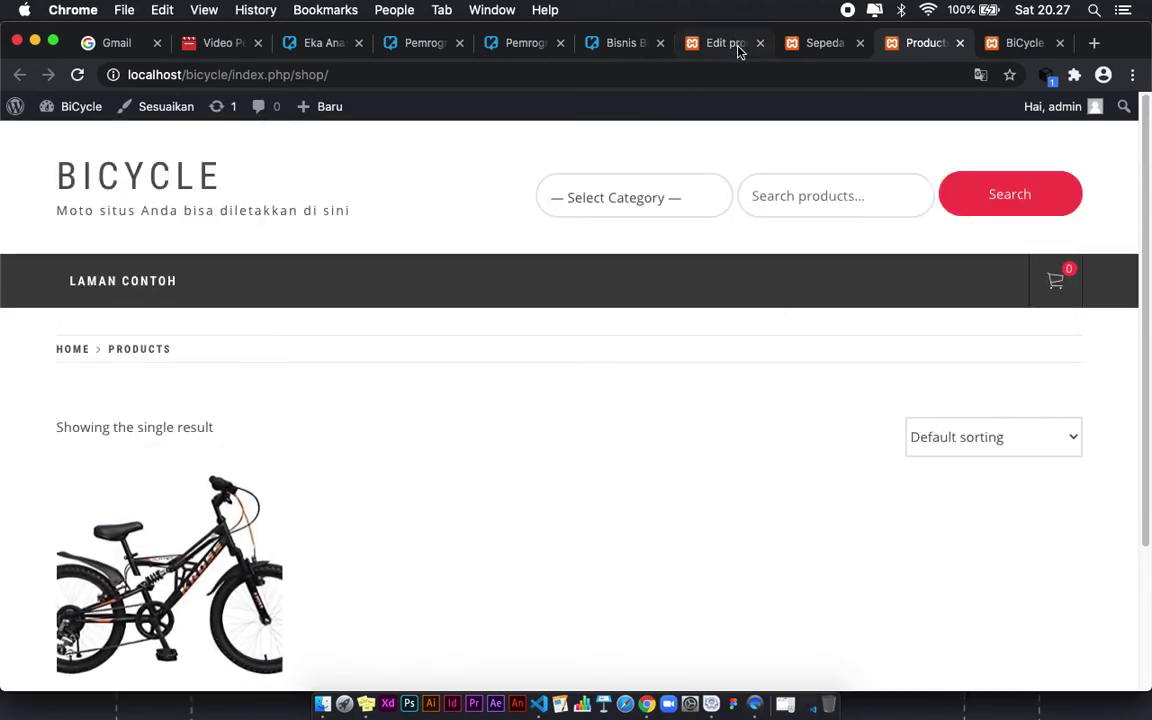
click(736, 44)
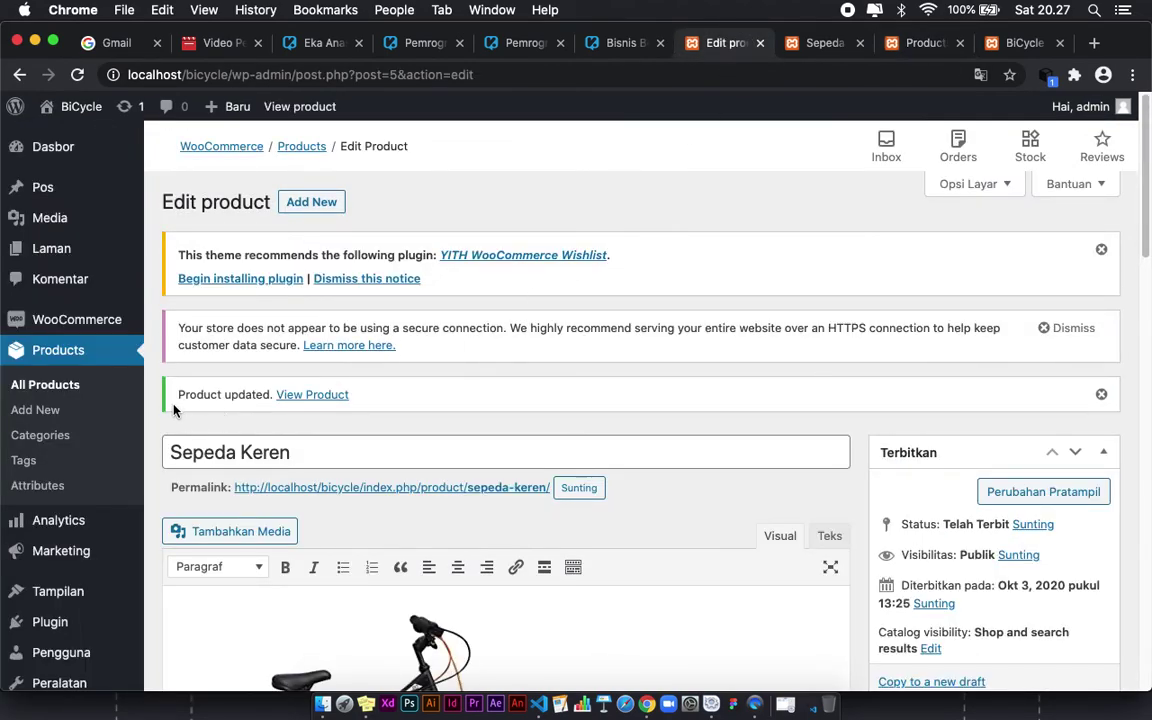
scroll(31, 386, down, 1)
mouse_move(84, 325)
Step: Add Sepeda Keren to the cart from the overlay on its shop listing image
click(918, 43)
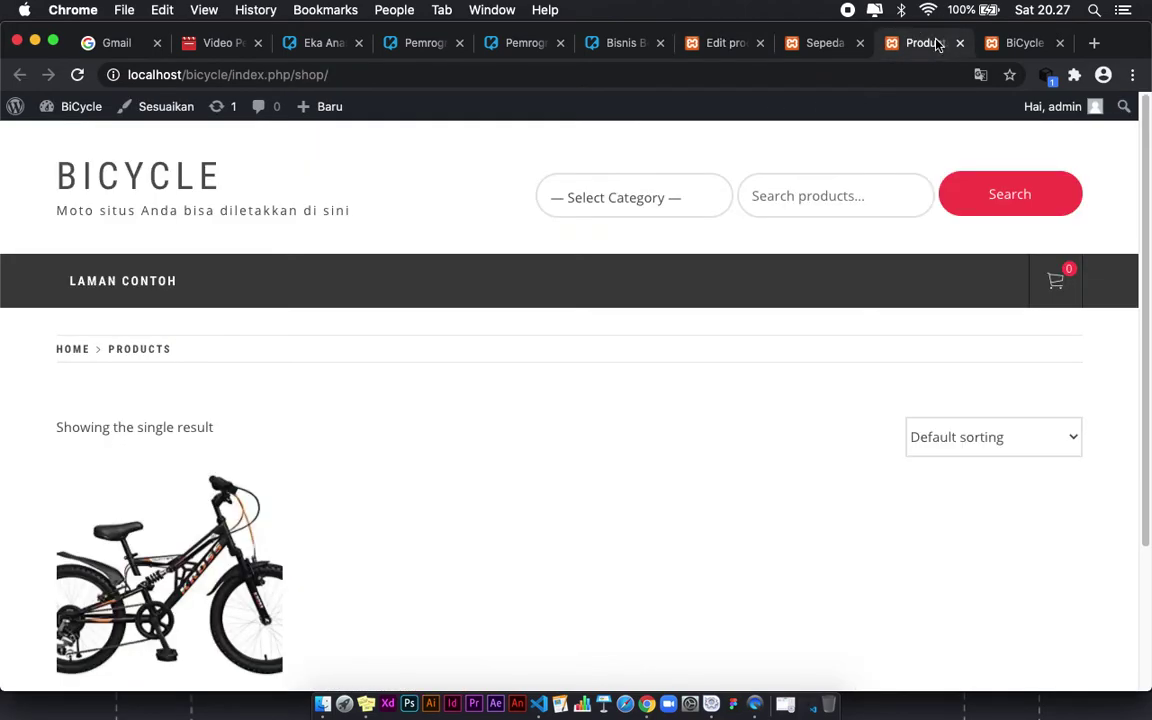
scroll(346, 483, down, 1)
scroll(346, 483, down, 2)
mouse_move(170, 465)
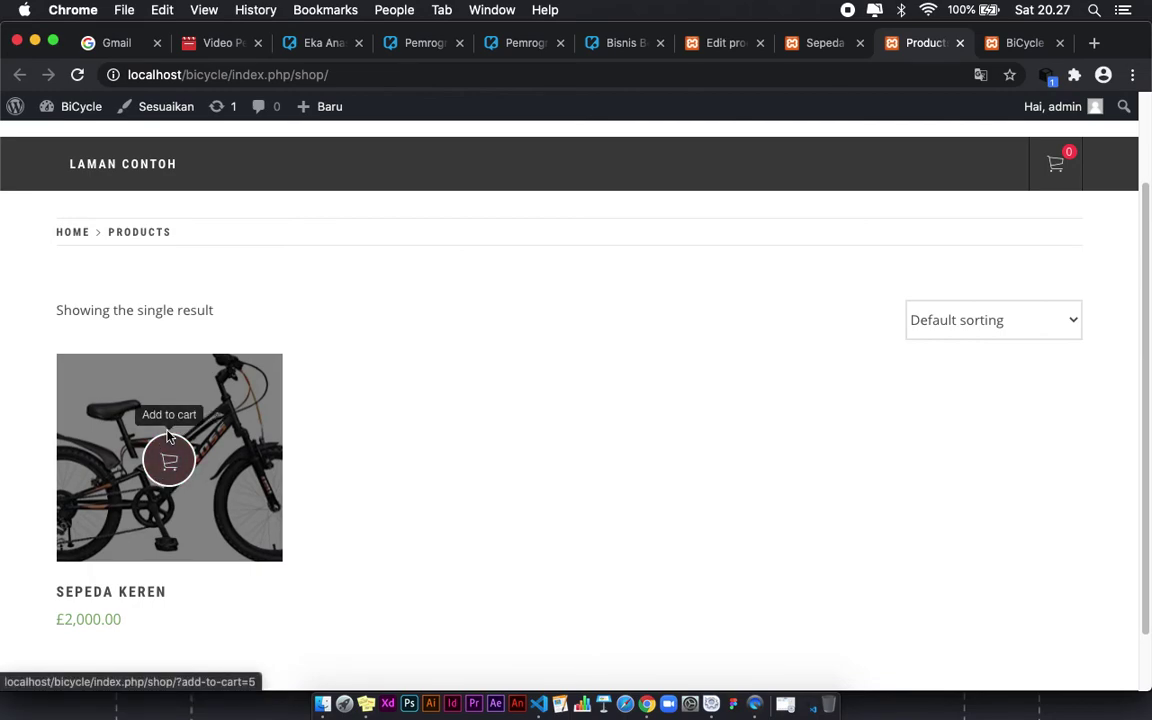
mouse_move(1052, 170)
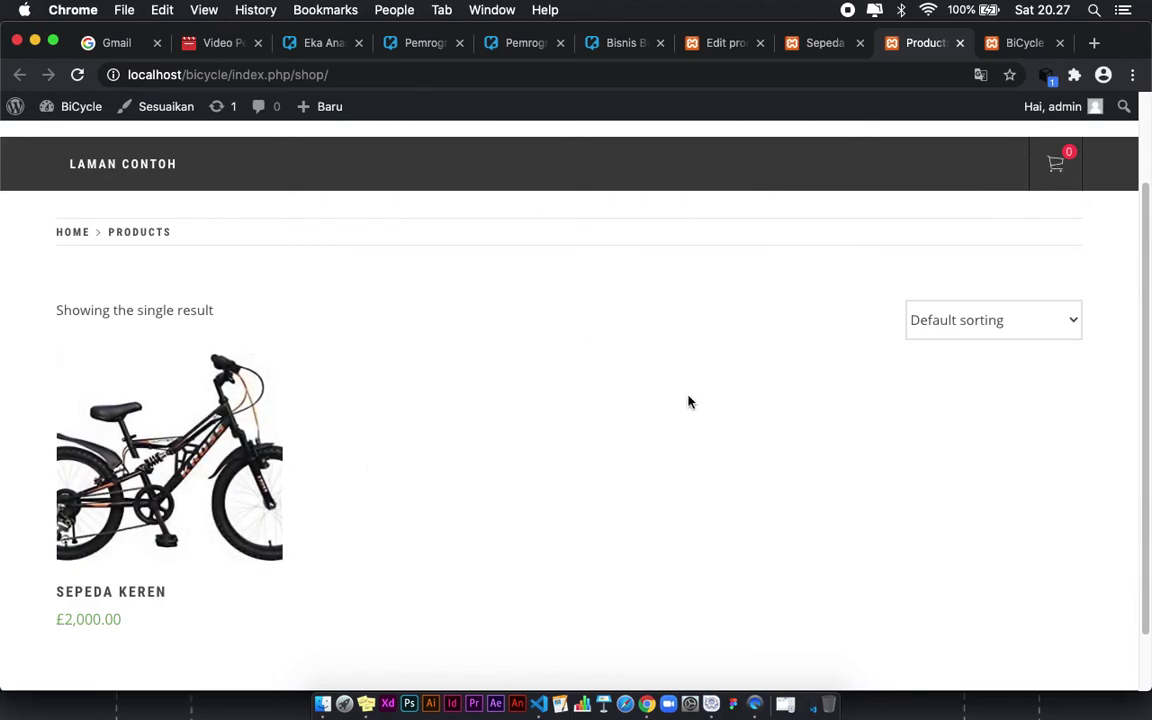
click(975, 300)
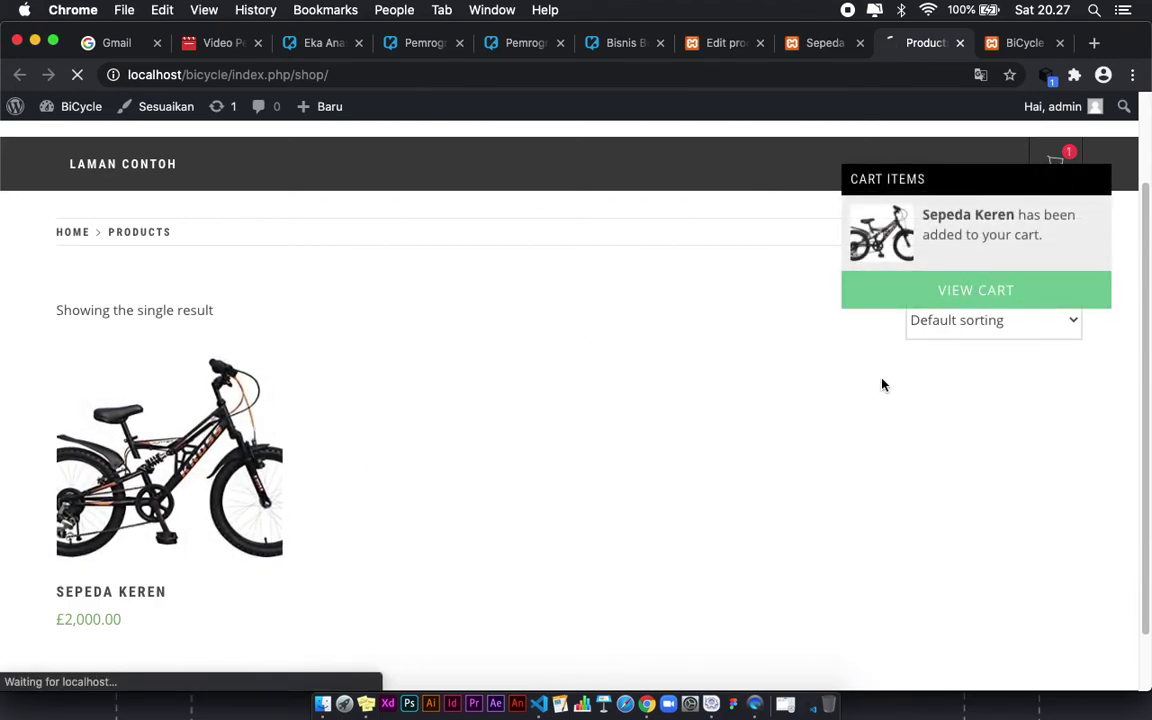
scroll(590, 450, down, 3)
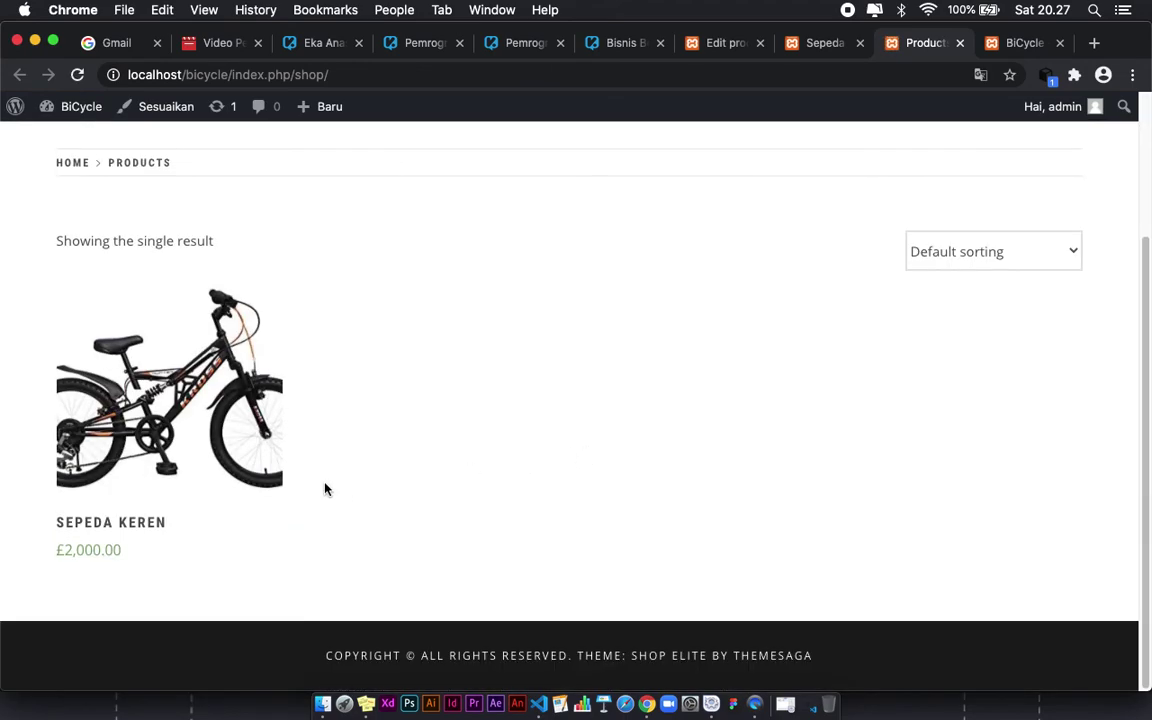
mouse_move(229, 455)
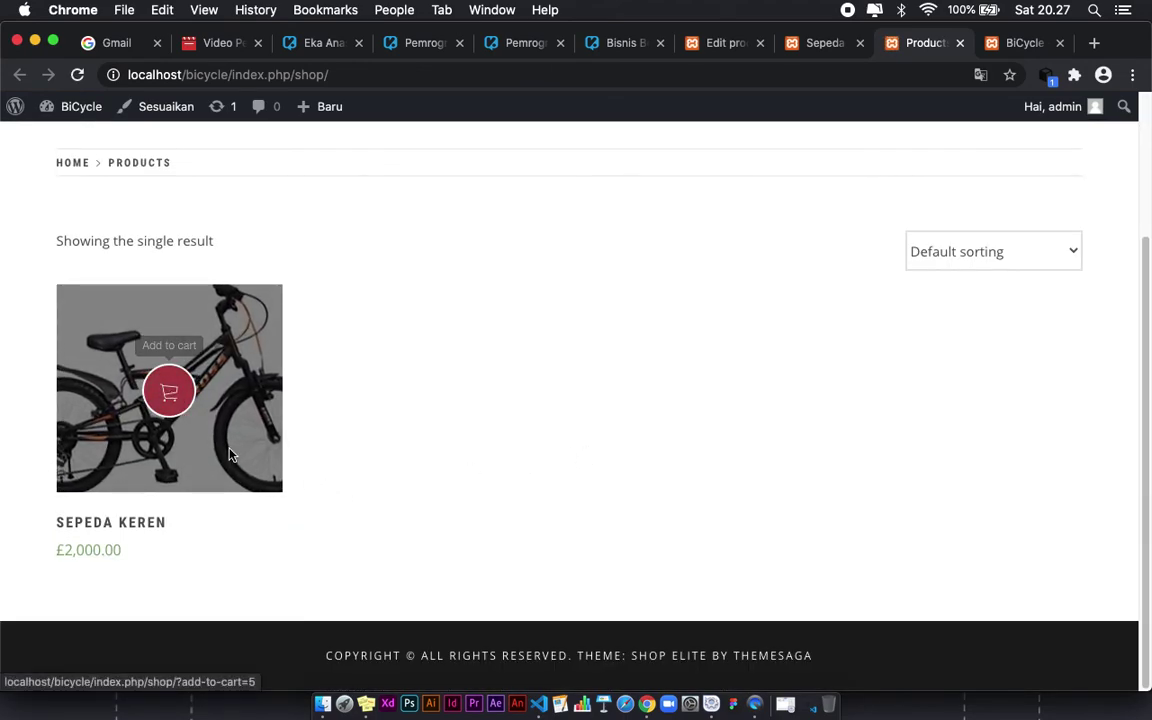
scroll(229, 455, up, 3)
Step: Proceed to checkout from the mini-cart and review the Sepeda Keren order at £2,000.00
mouse_move(1055, 252)
click(977, 421)
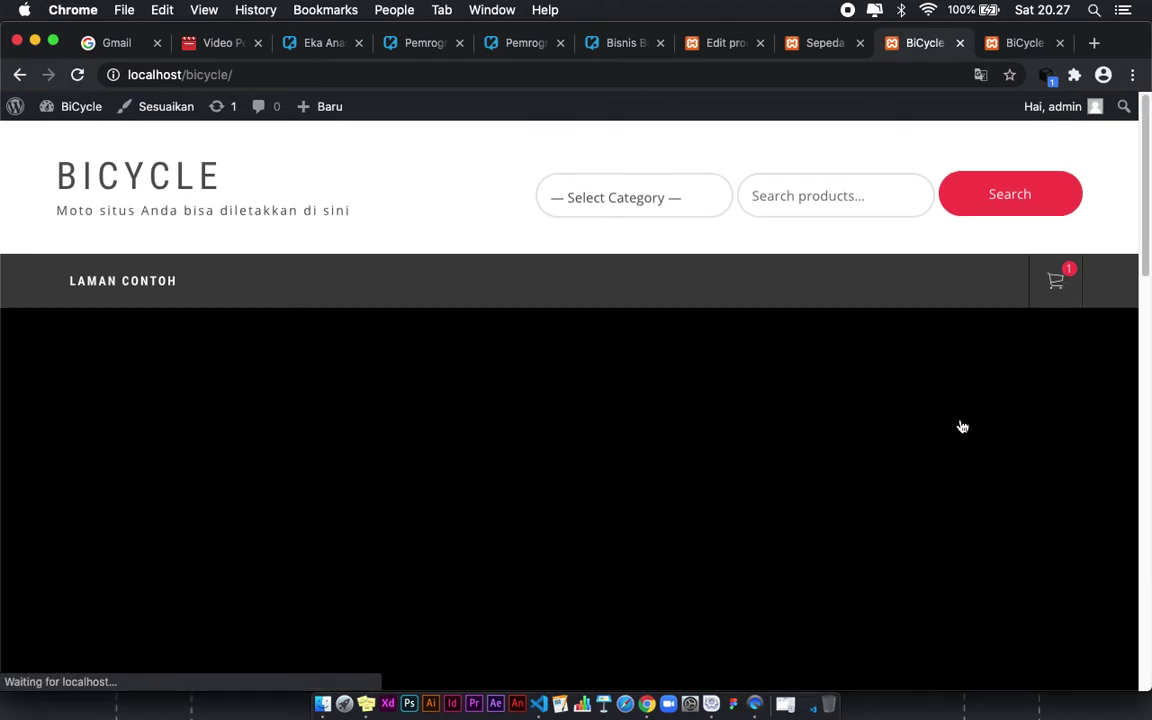
scroll(658, 486, down, 5)
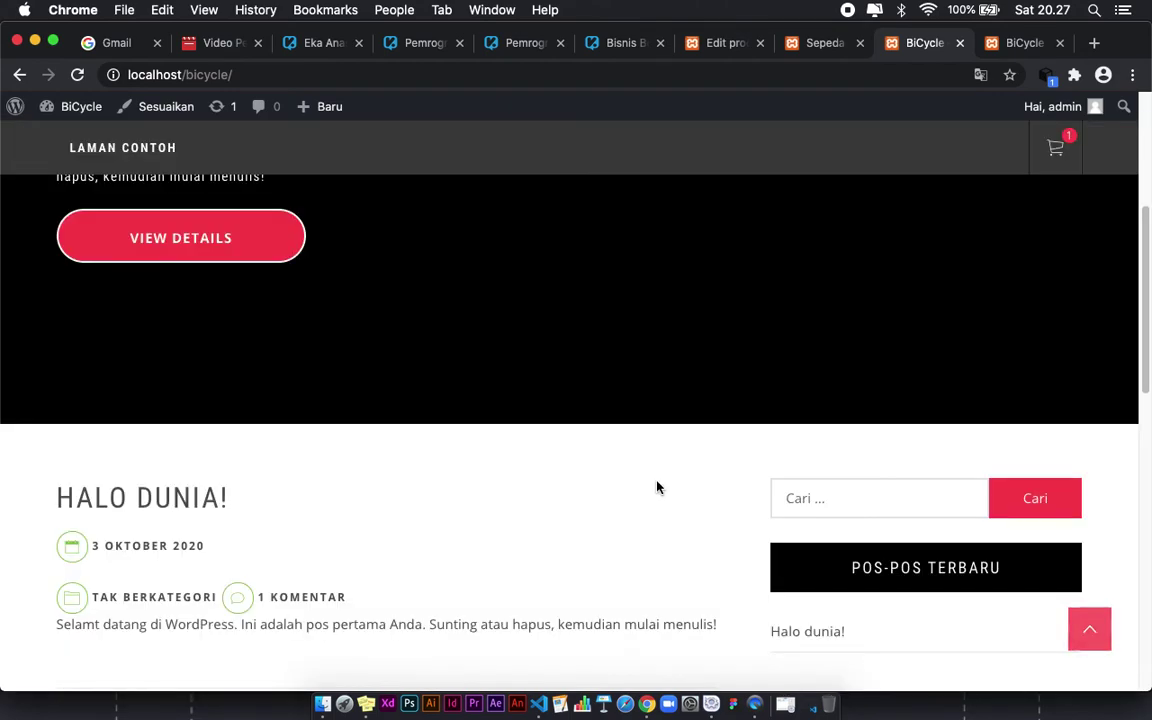
scroll(655, 488, down, 10)
scroll(653, 488, up, 20)
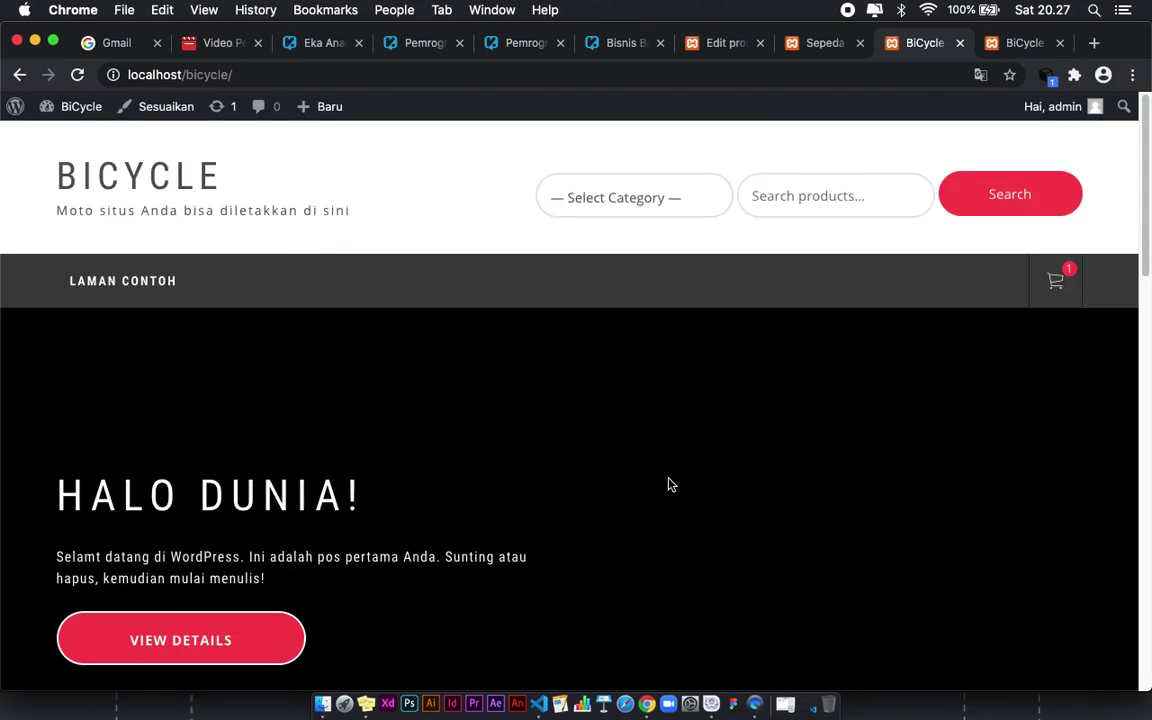
Step: Verify the header cart shows one item, then close the Sepeda Keren product tab
mouse_move(1055, 280)
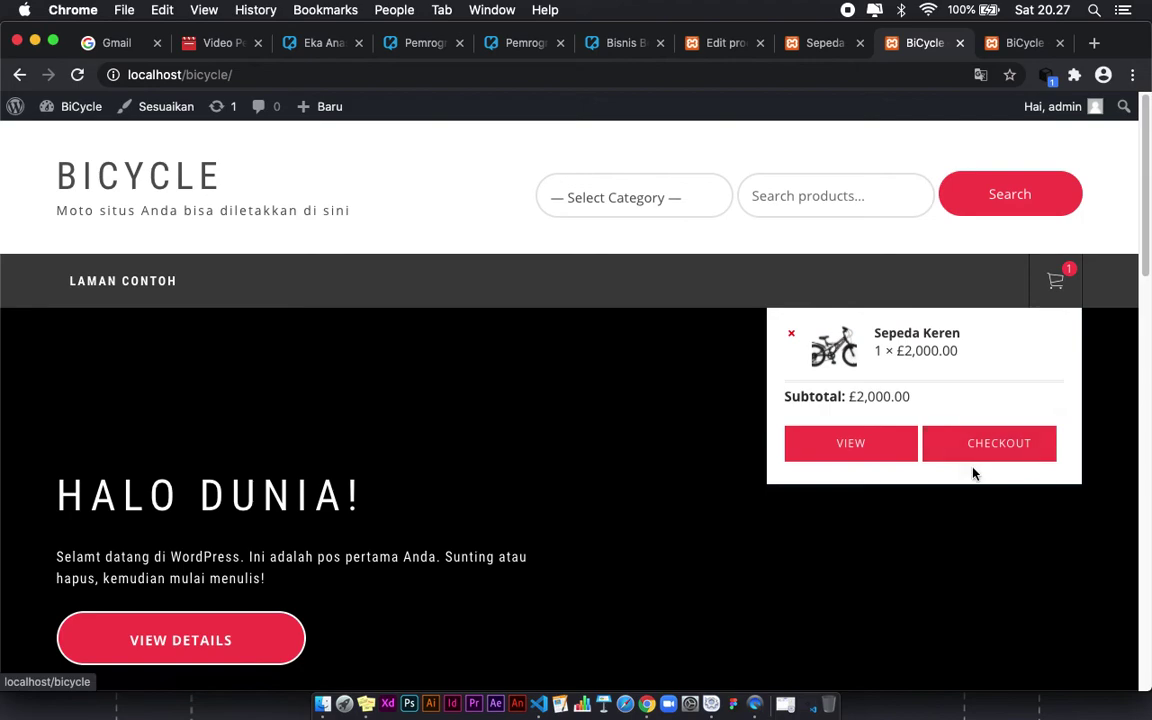
scroll(957, 472, down, 1)
scroll(957, 472, down, 1)
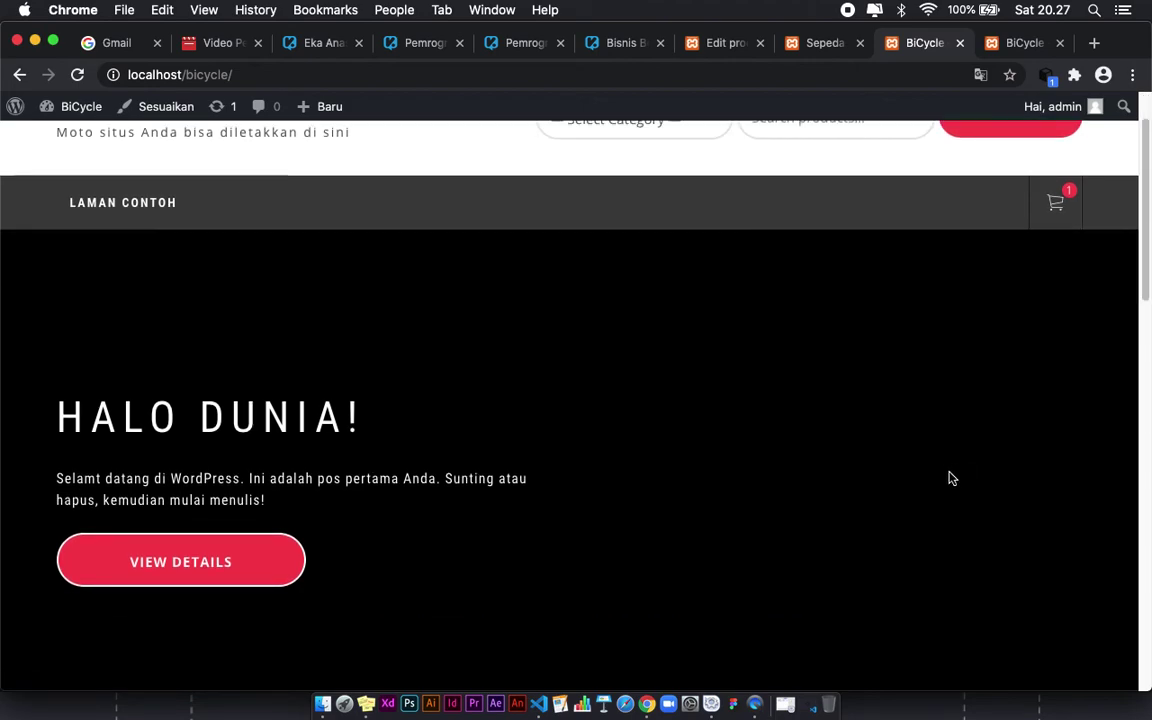
scroll(955, 472, down, 4)
scroll(950, 472, down, 1)
scroll(960, 450, up, 6)
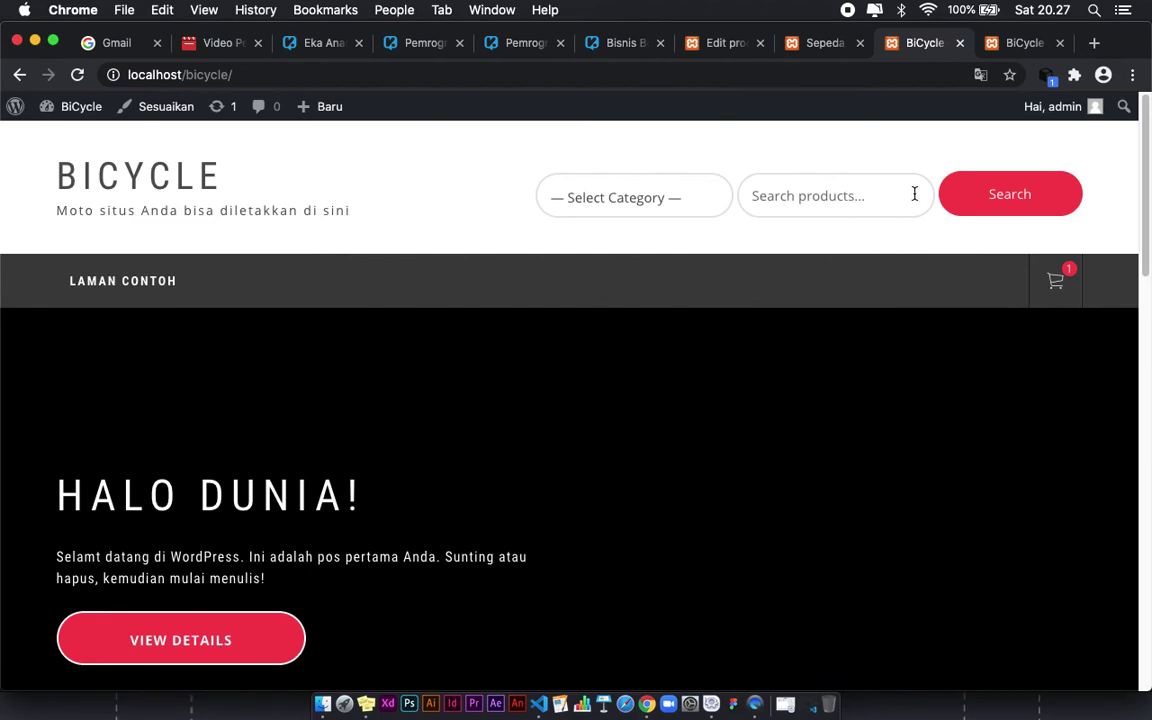
click(844, 46)
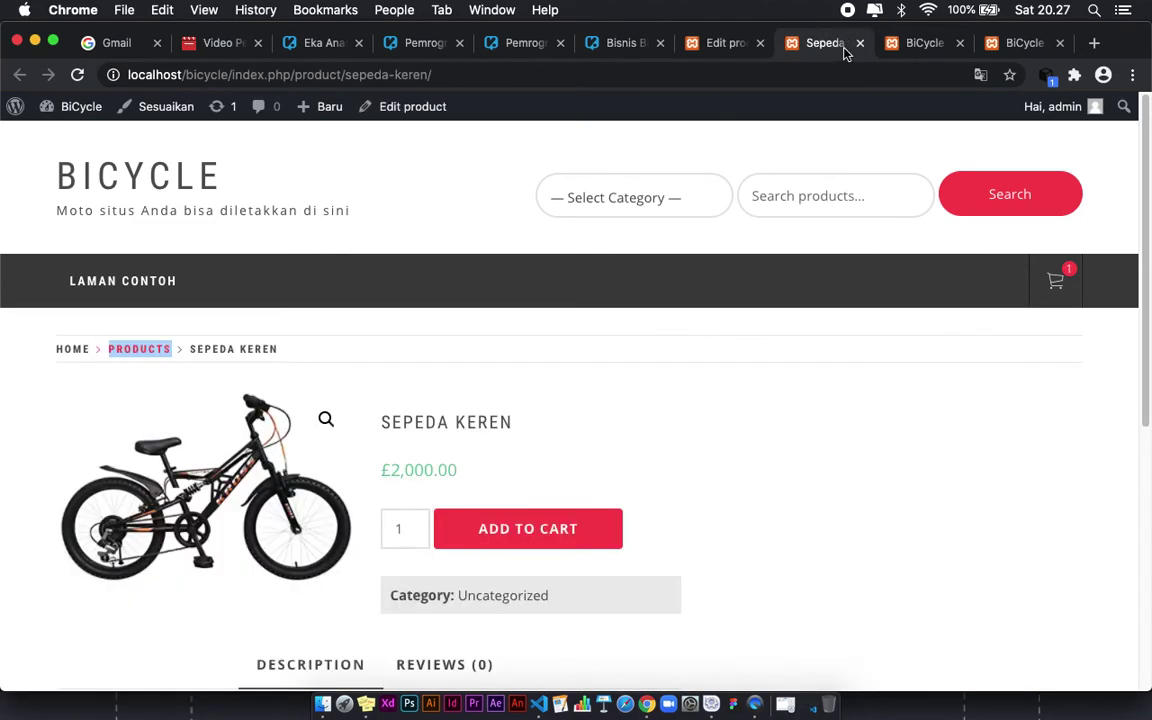
click(859, 44)
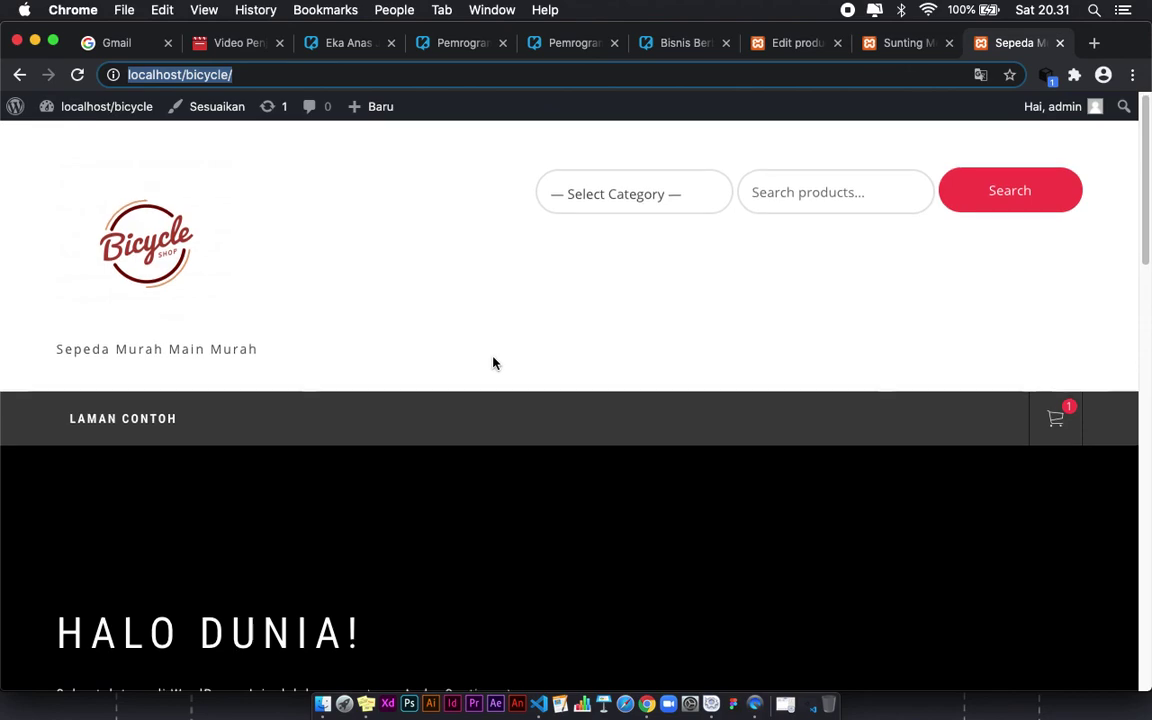
scroll(494, 363, down, 3)
scroll(496, 365, up, 3)
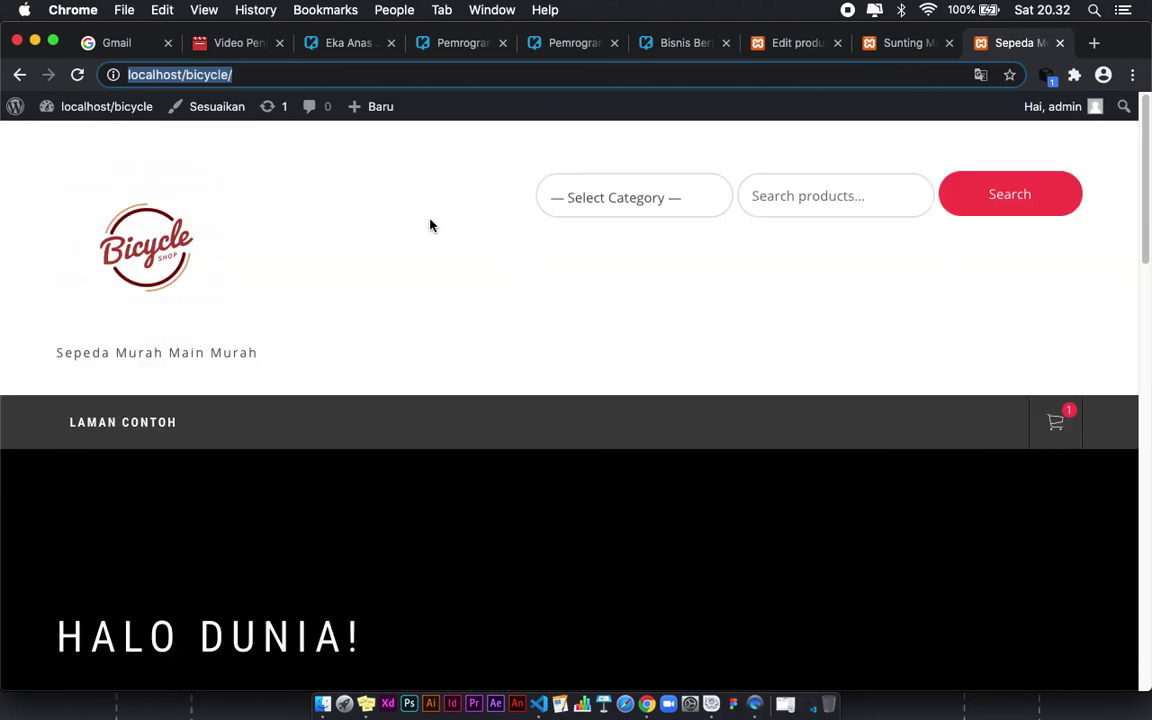
scroll(885, 309, down, 1)
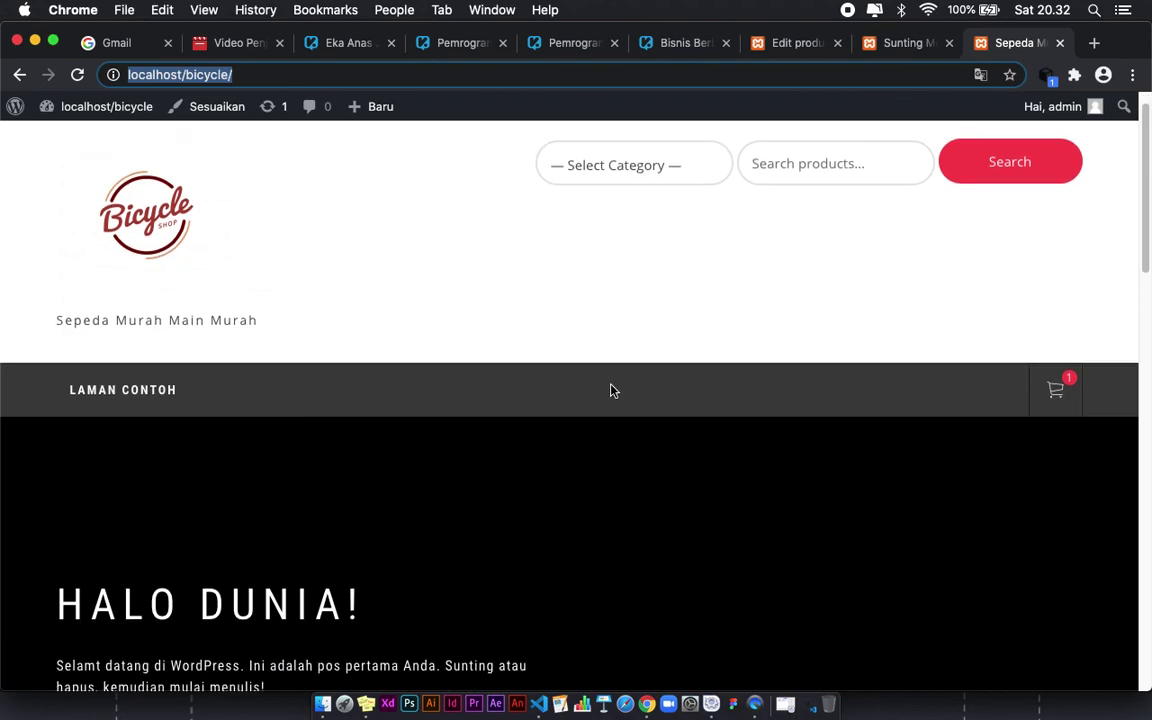
scroll(613, 390, down, 2)
scroll(458, 530, down, 4)
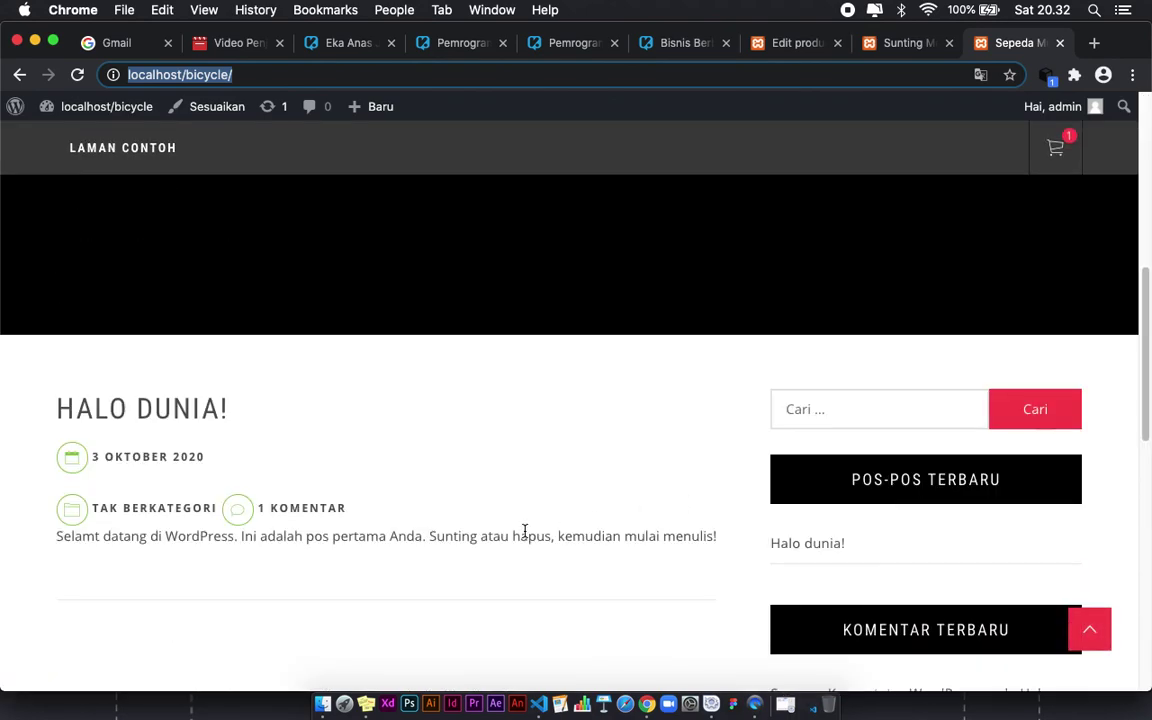
scroll(374, 500, down, 1)
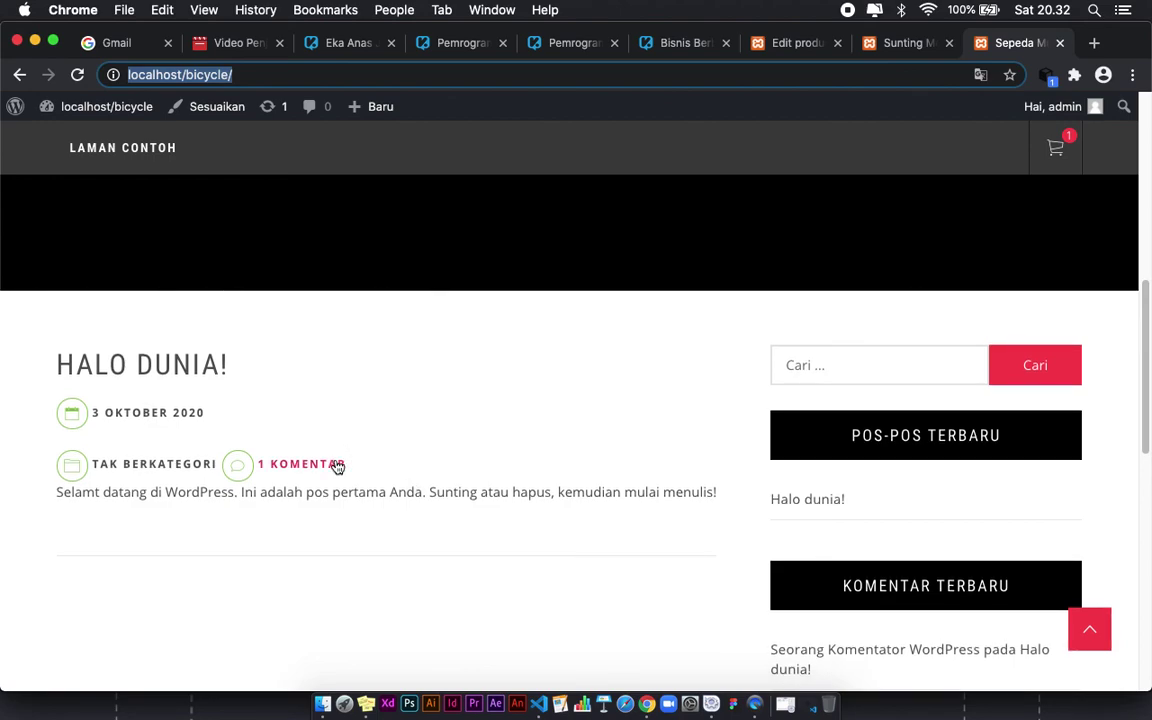
scroll(484, 455, down, 1)
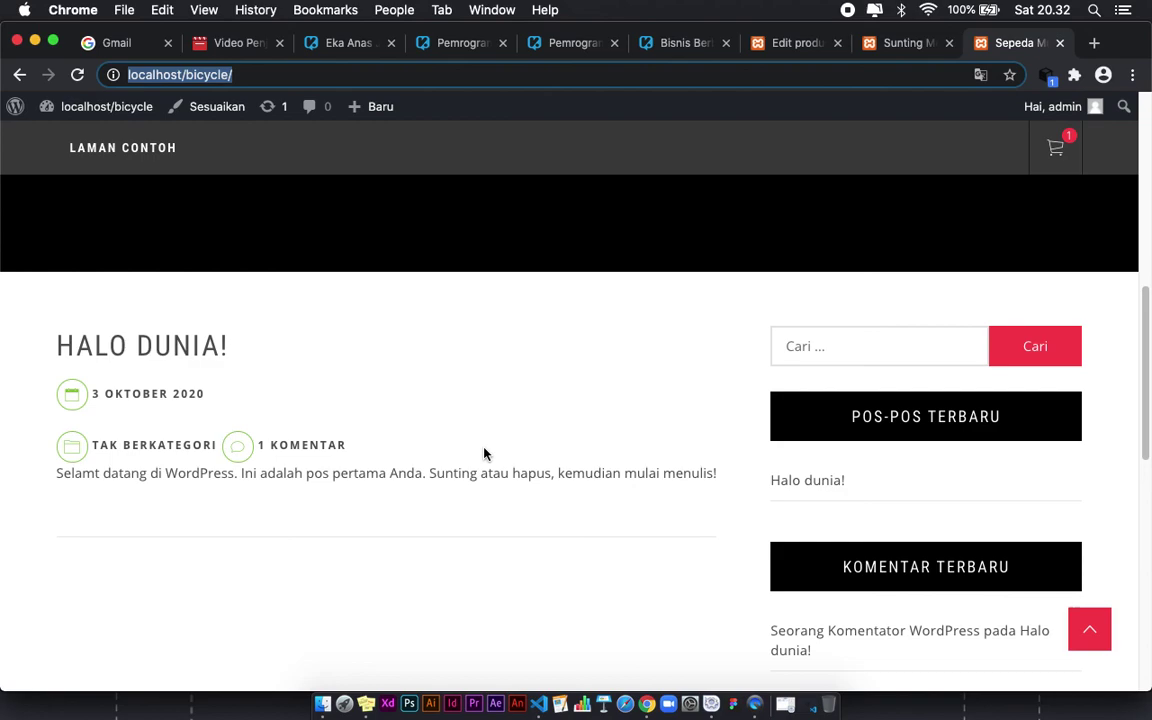
scroll(484, 457, down, 5)
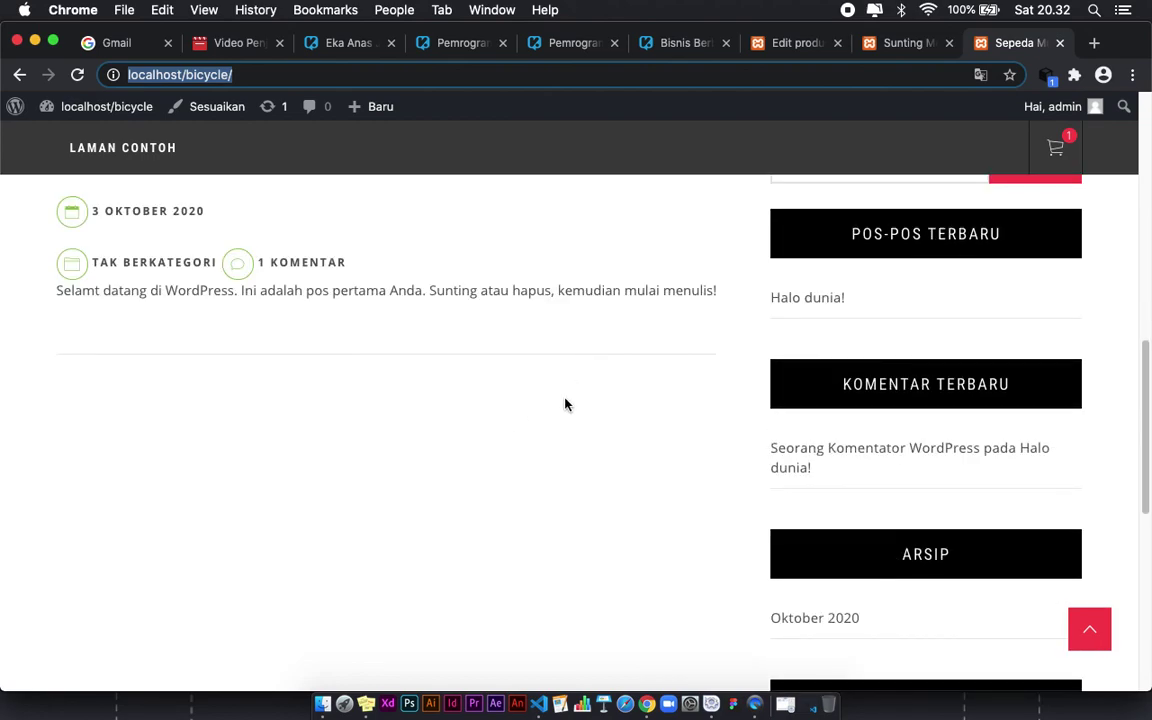
scroll(565, 404, up, 10)
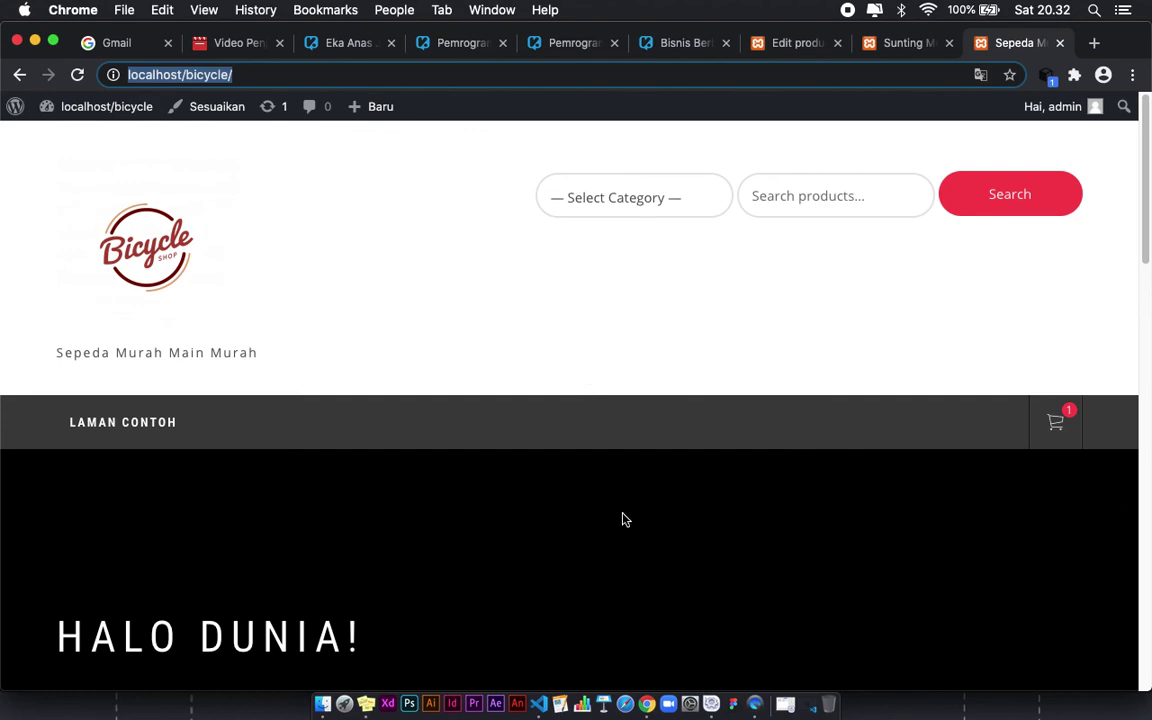